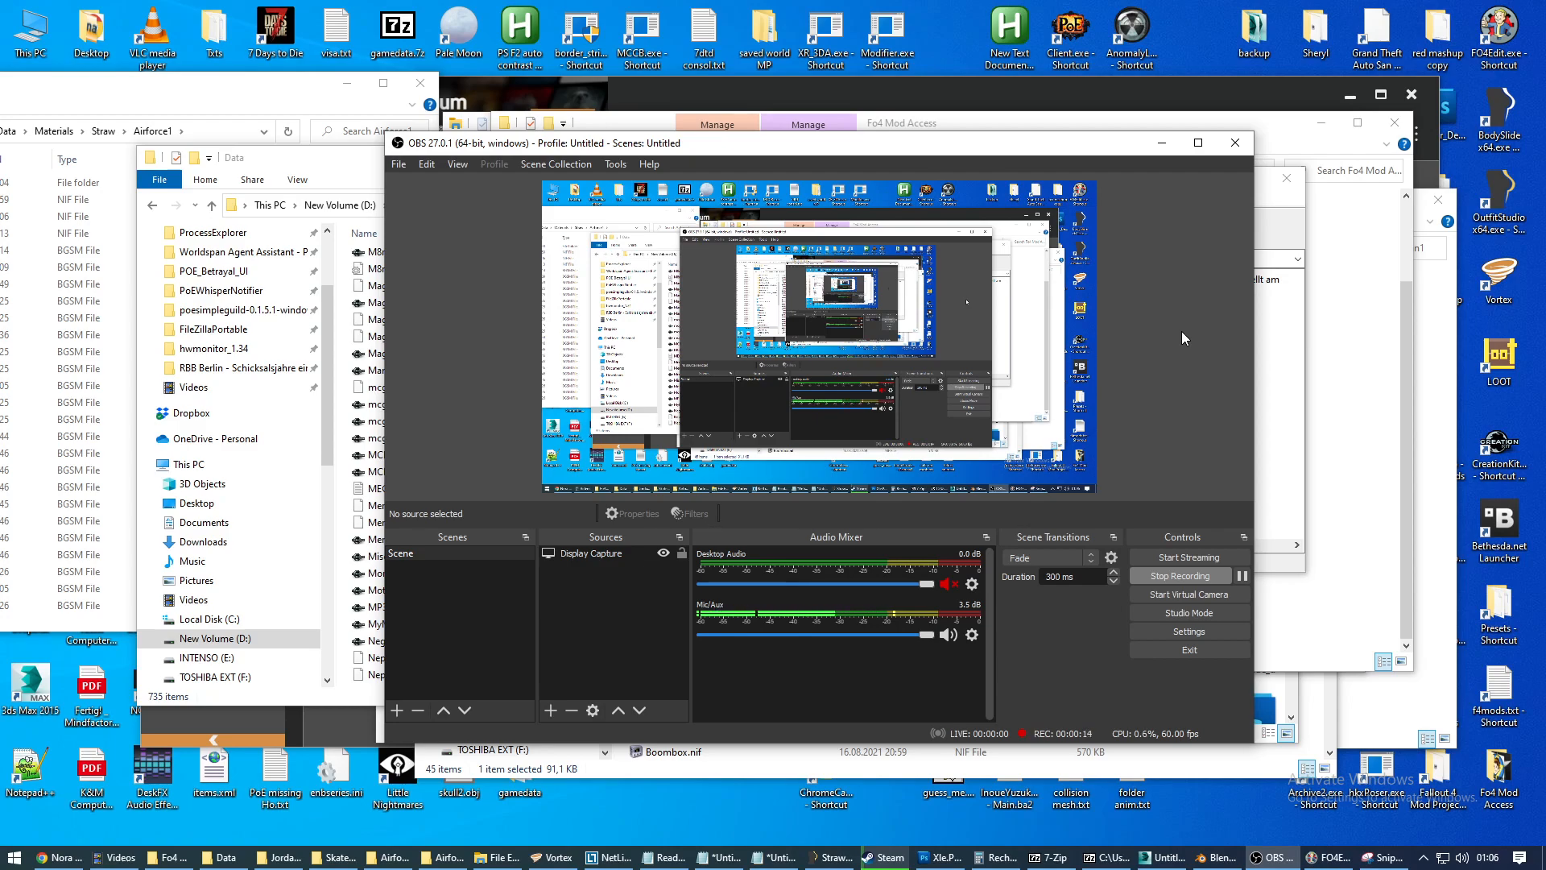
Launch FO4Edit and delete the existing MyMashups.esl from the Fallout 4 Data folder.
left_click(1500, 36)
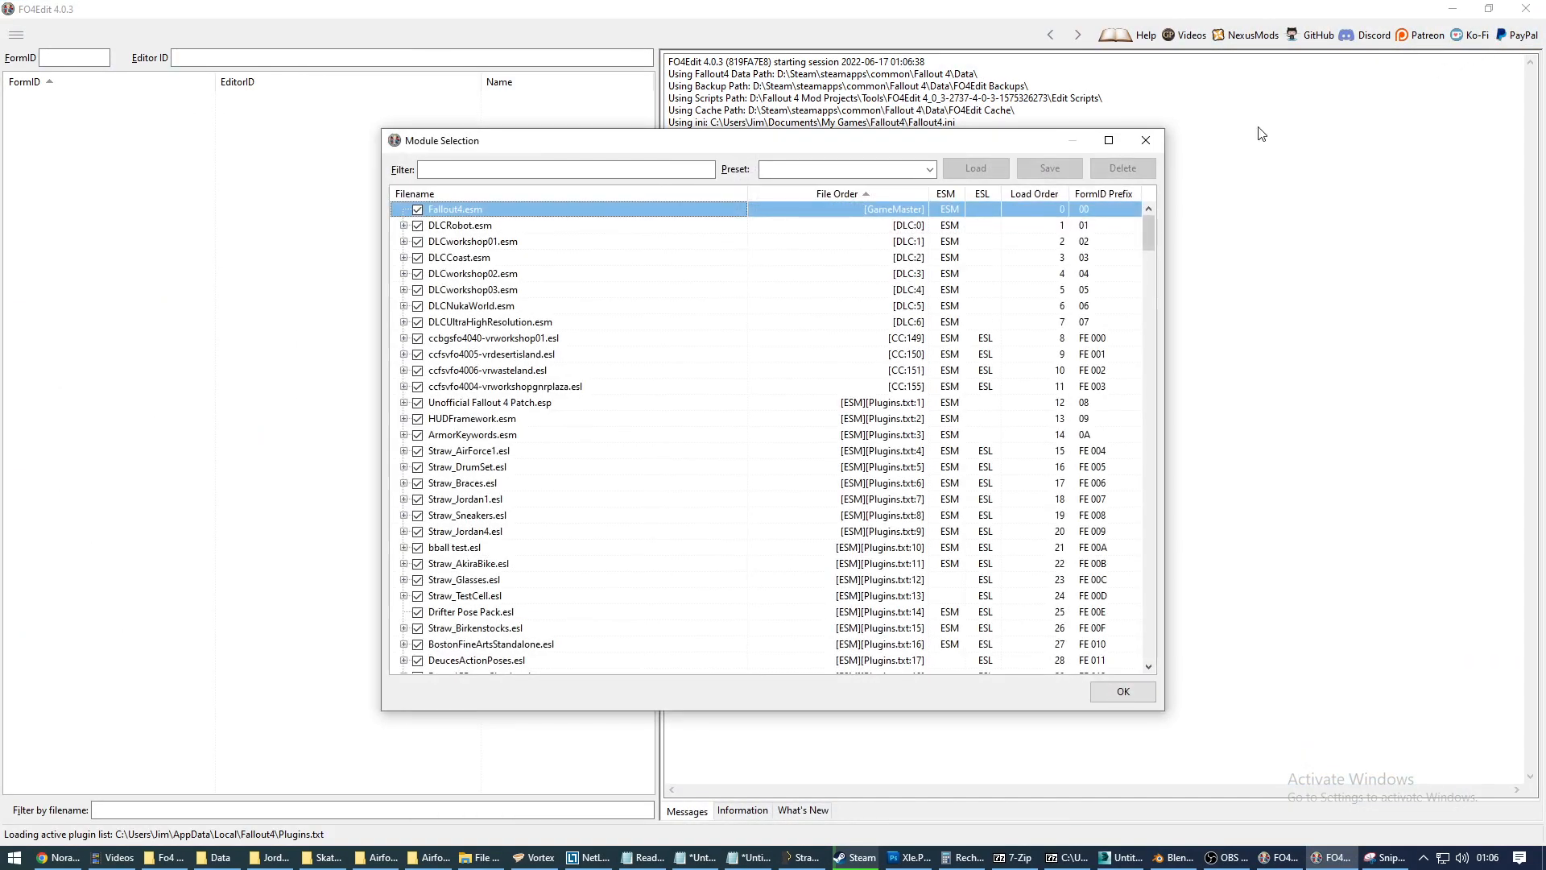
left_click(216, 857)
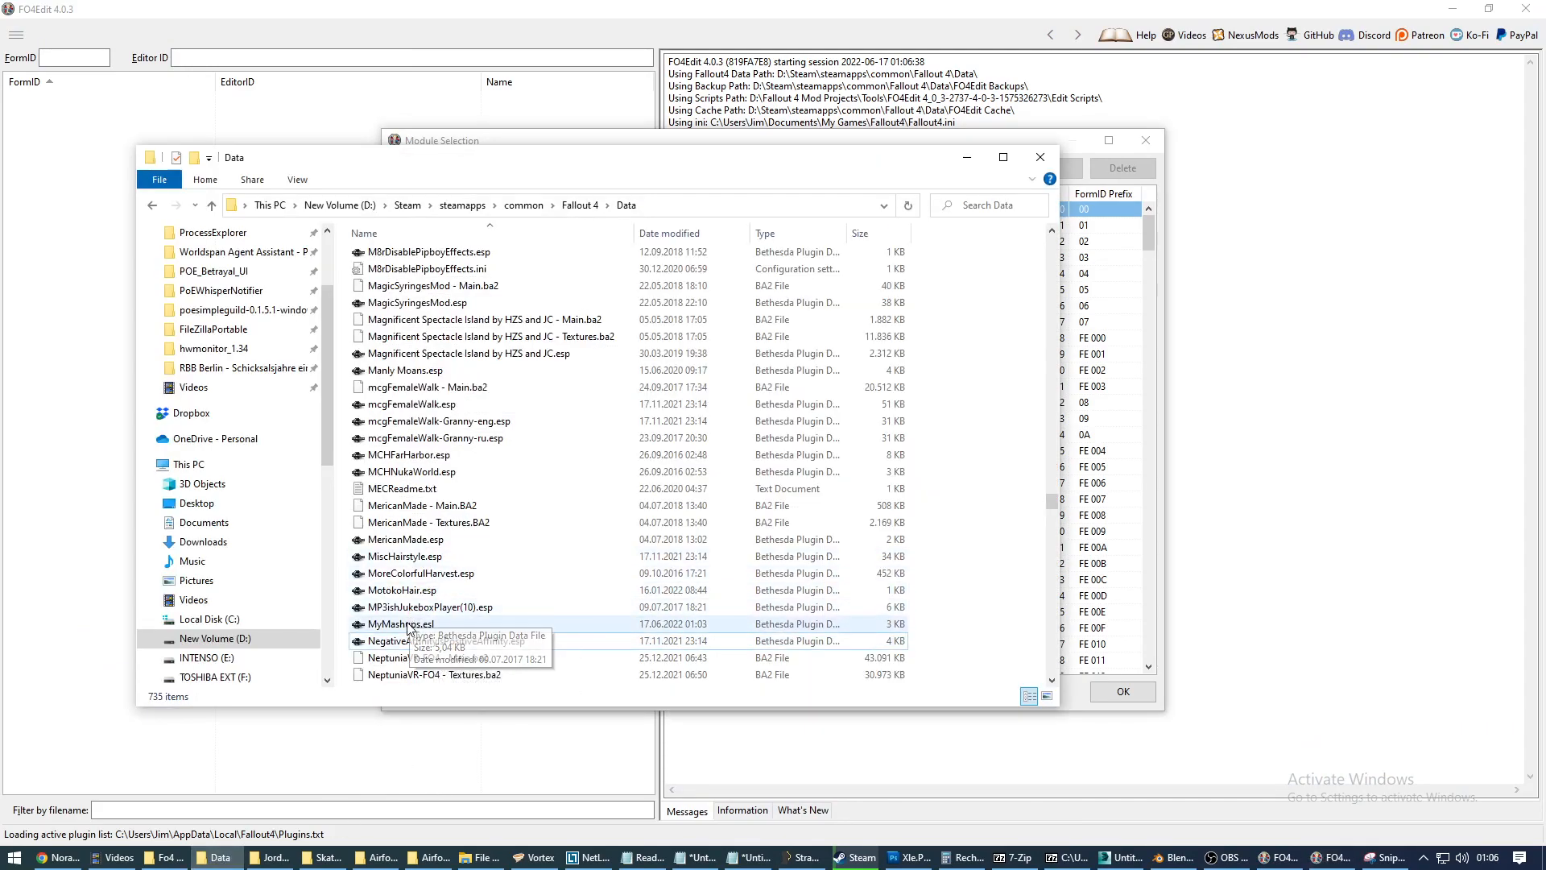
left_click(424, 625)
key("Delete")
key("Return")
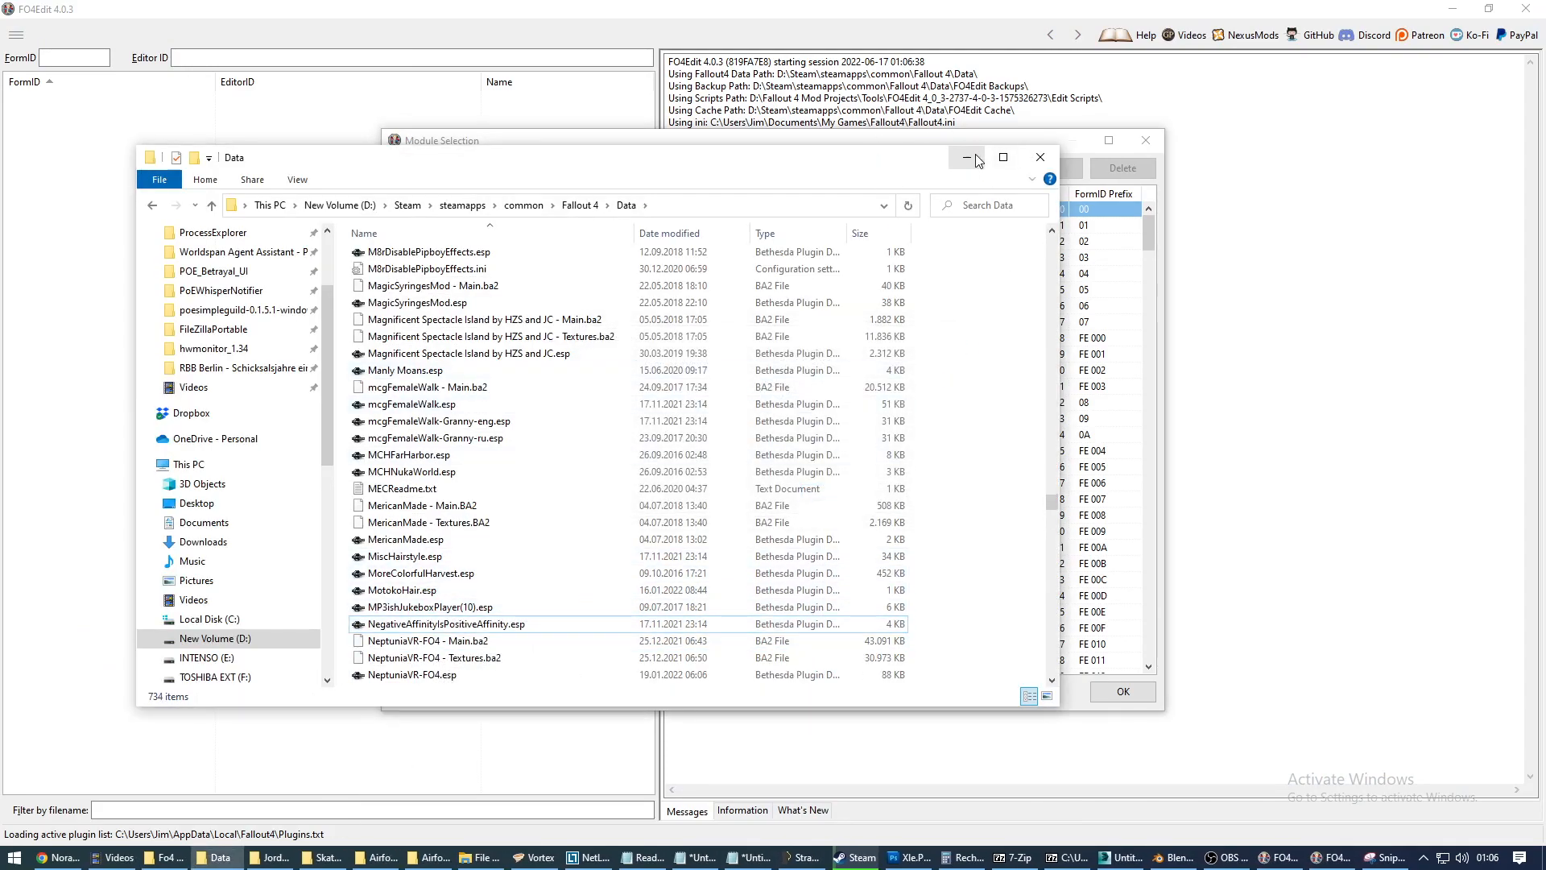
left_click(969, 157)
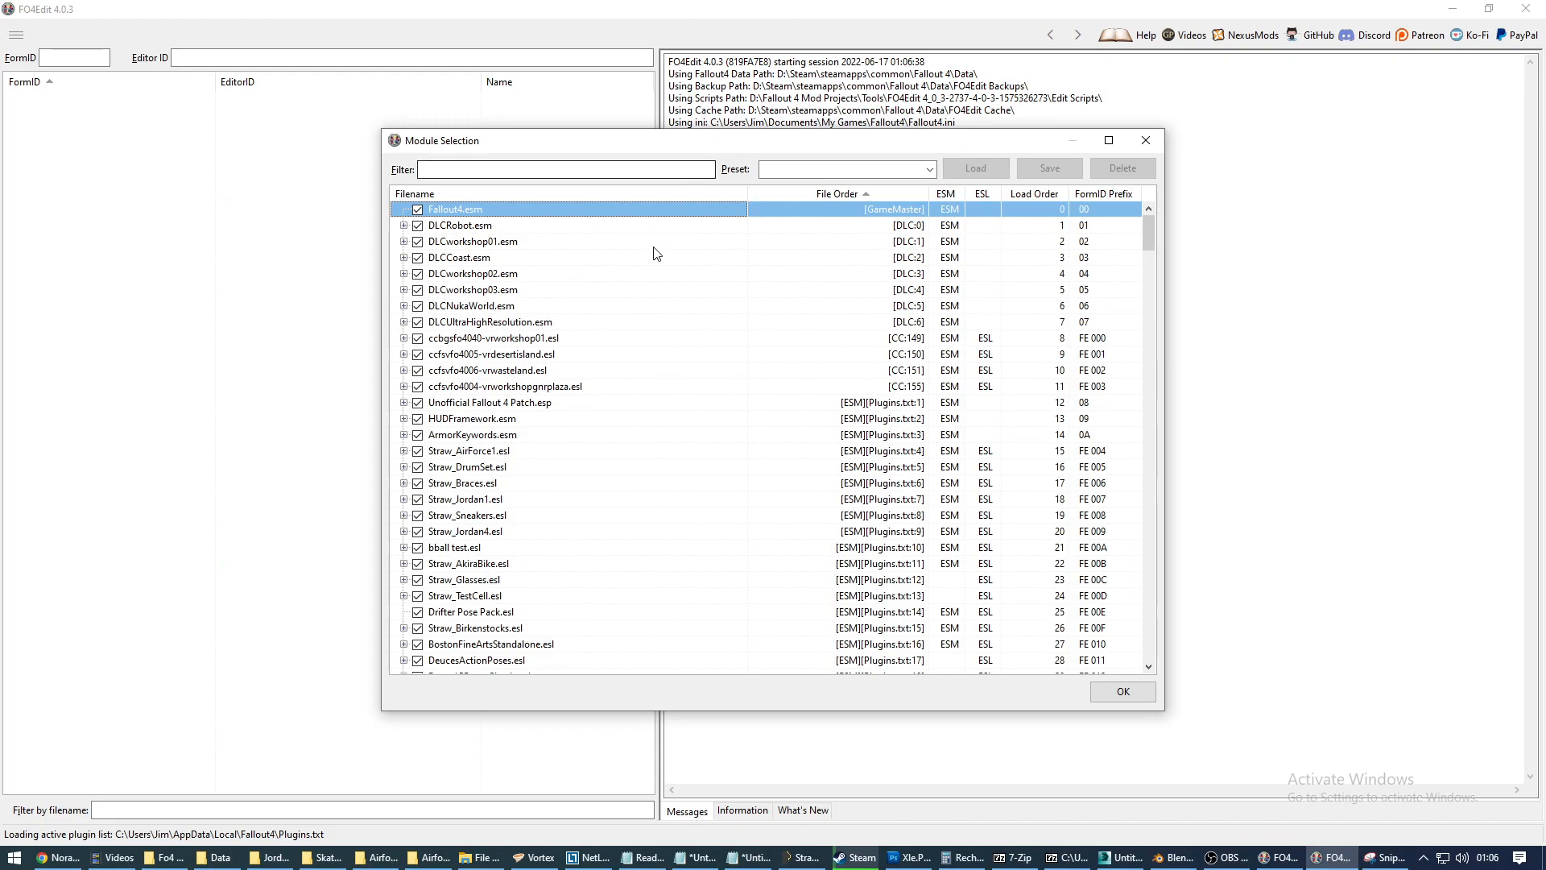
Deselect all modules and load only Fallout4.esm.
right_click(588, 310)
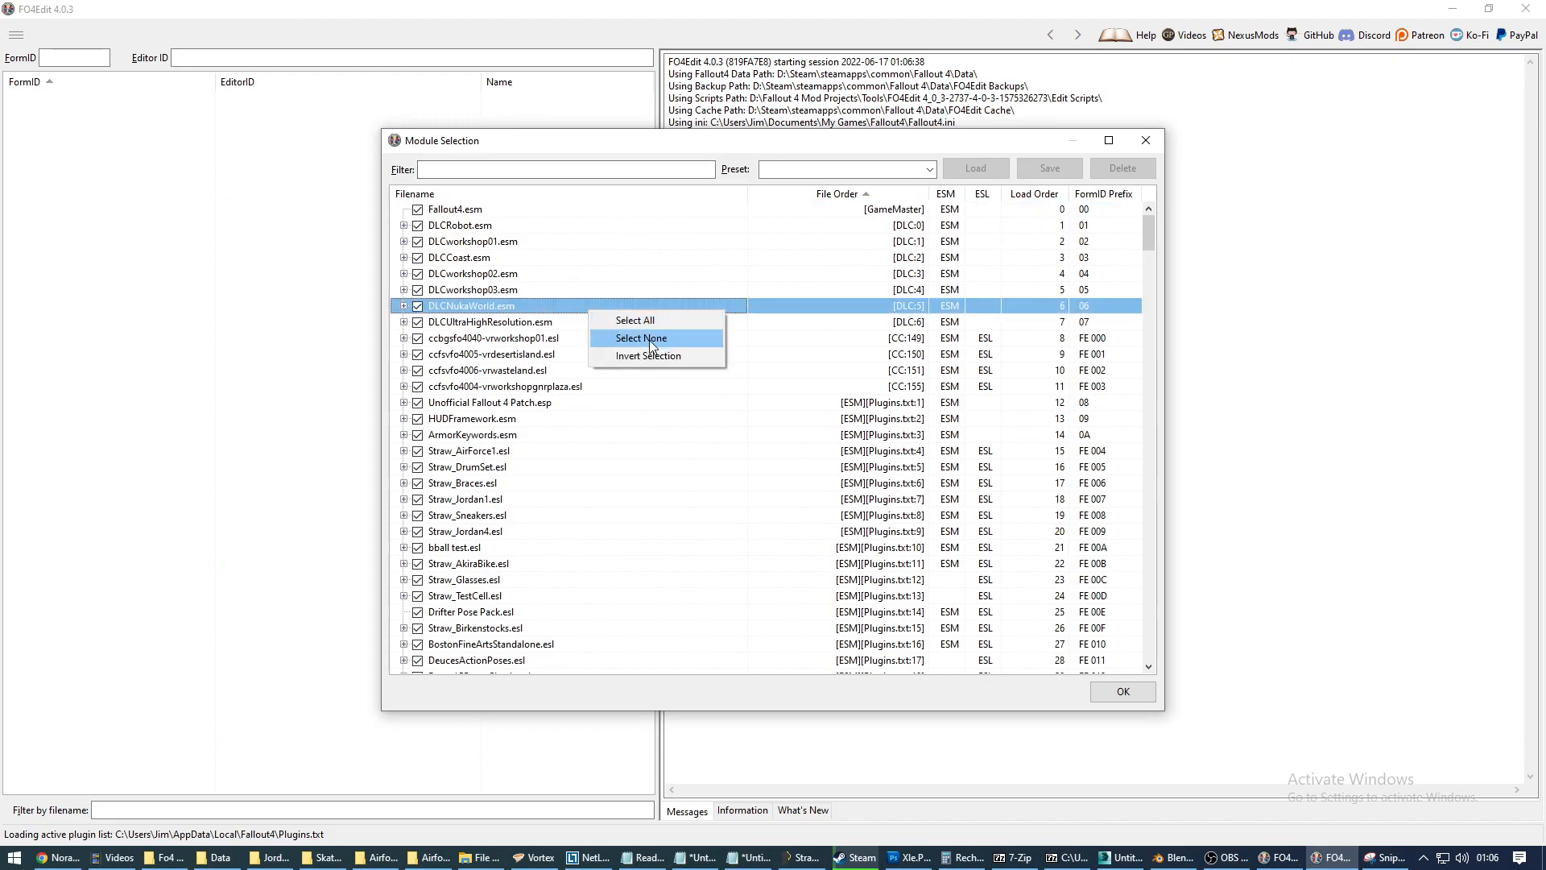
left_click(652, 339)
left_click(515, 171)
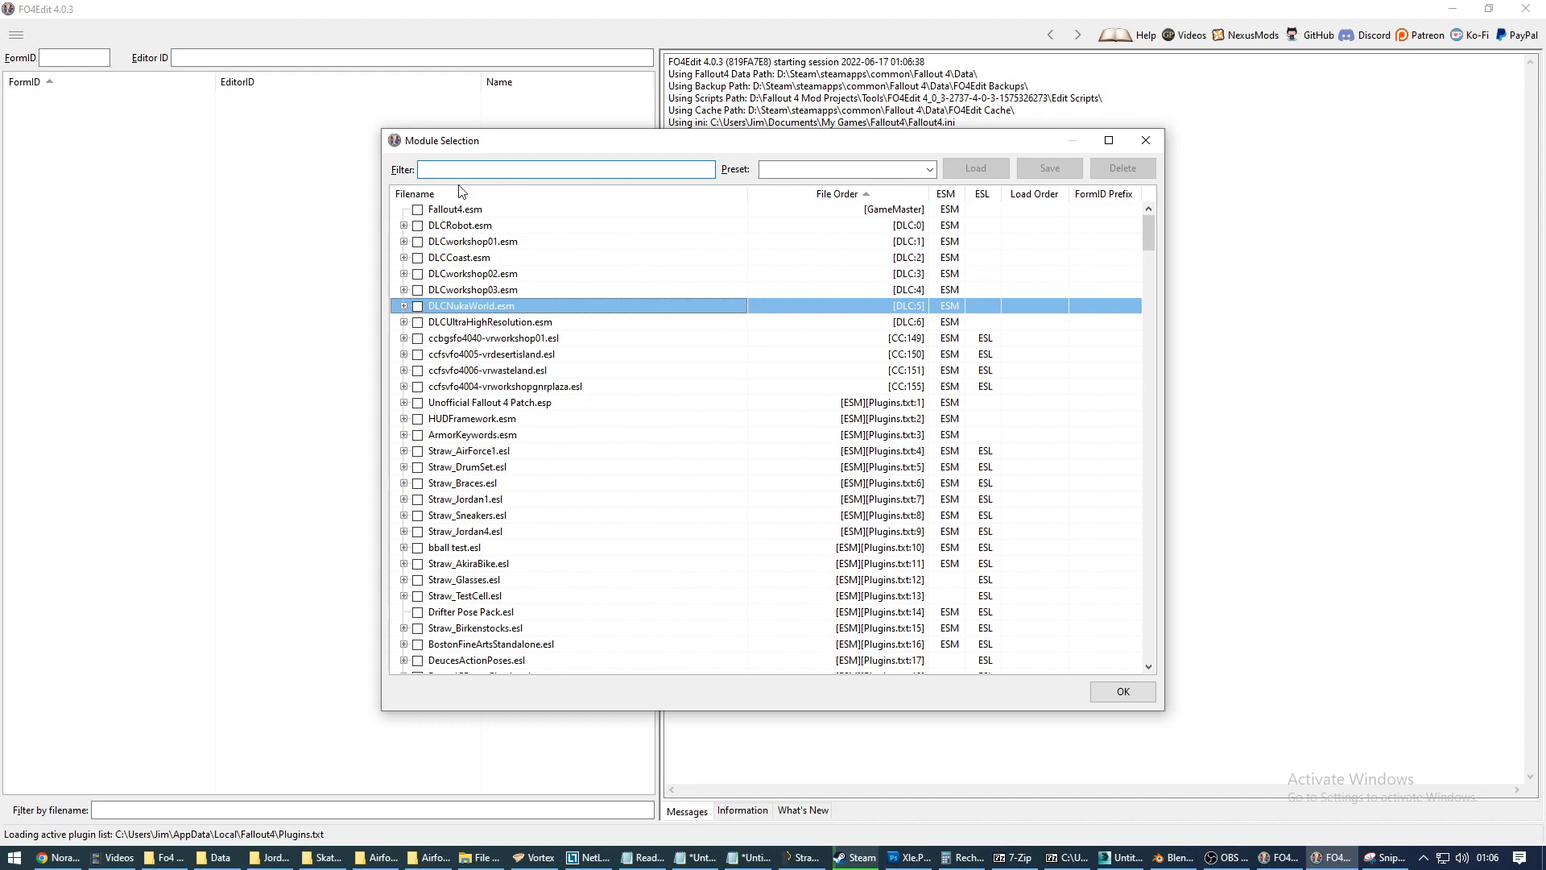
left_click(447, 211)
left_click(417, 210)
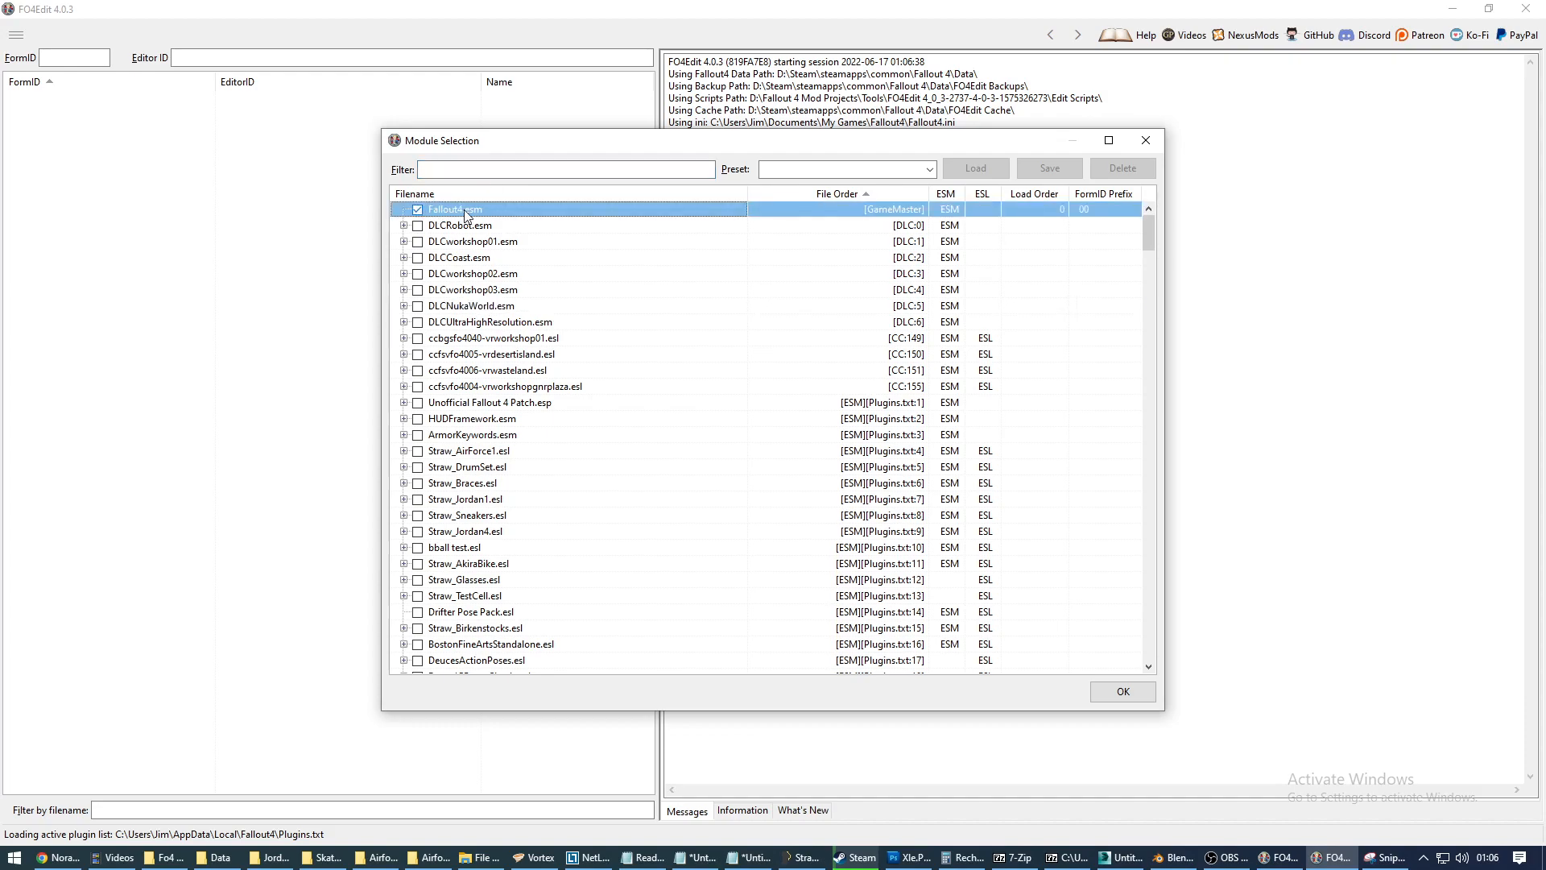
left_click(1122, 690)
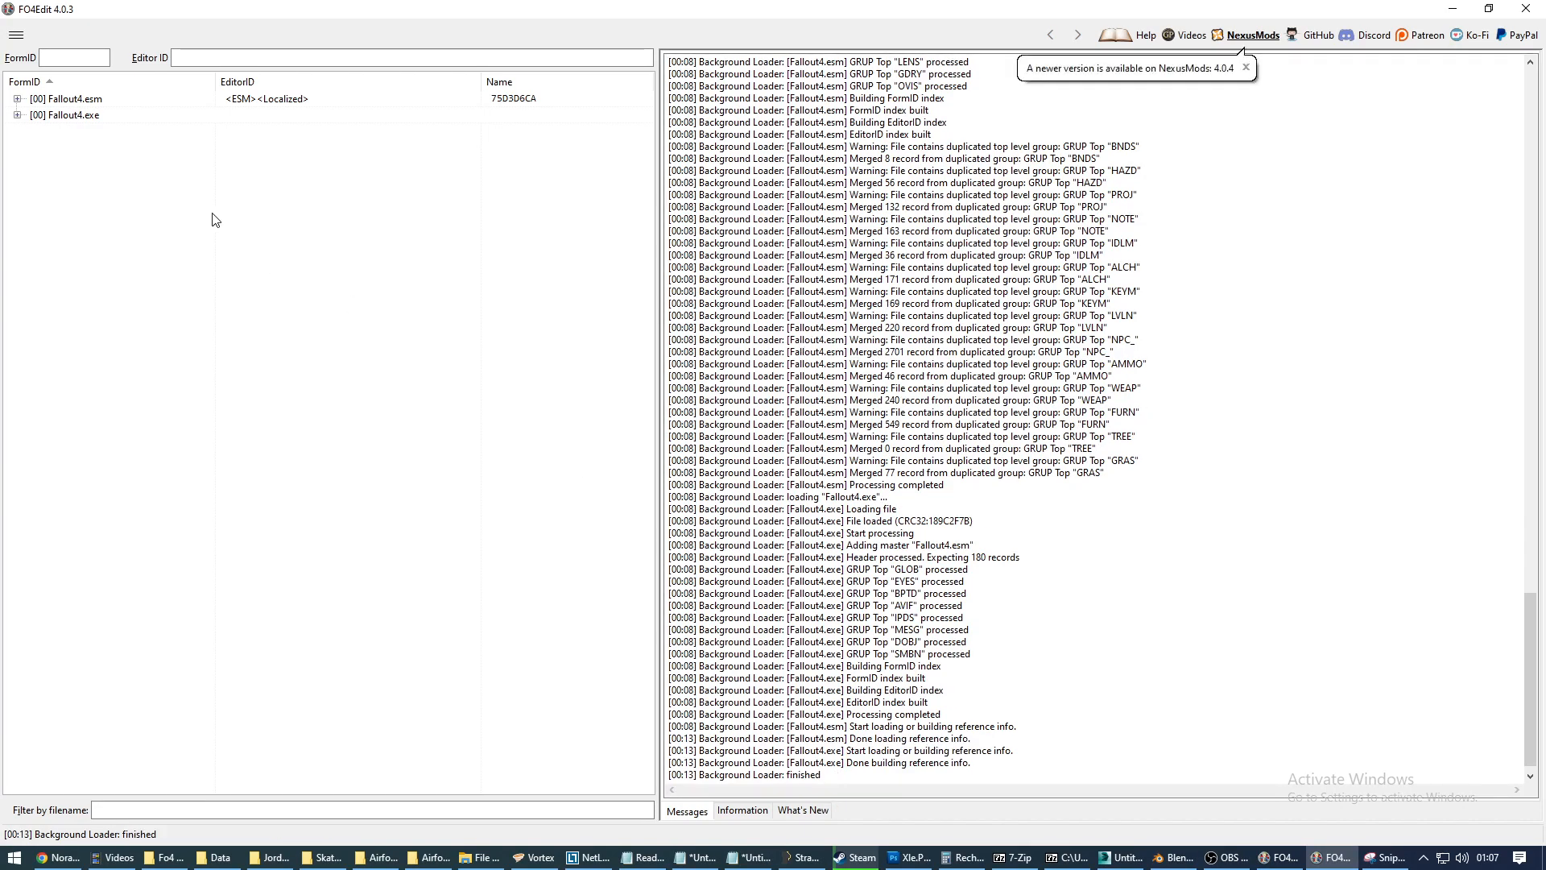
Open the Armor_Vault111_Underwear record among the armor records of Fallout4.esm.
left_click(16, 100)
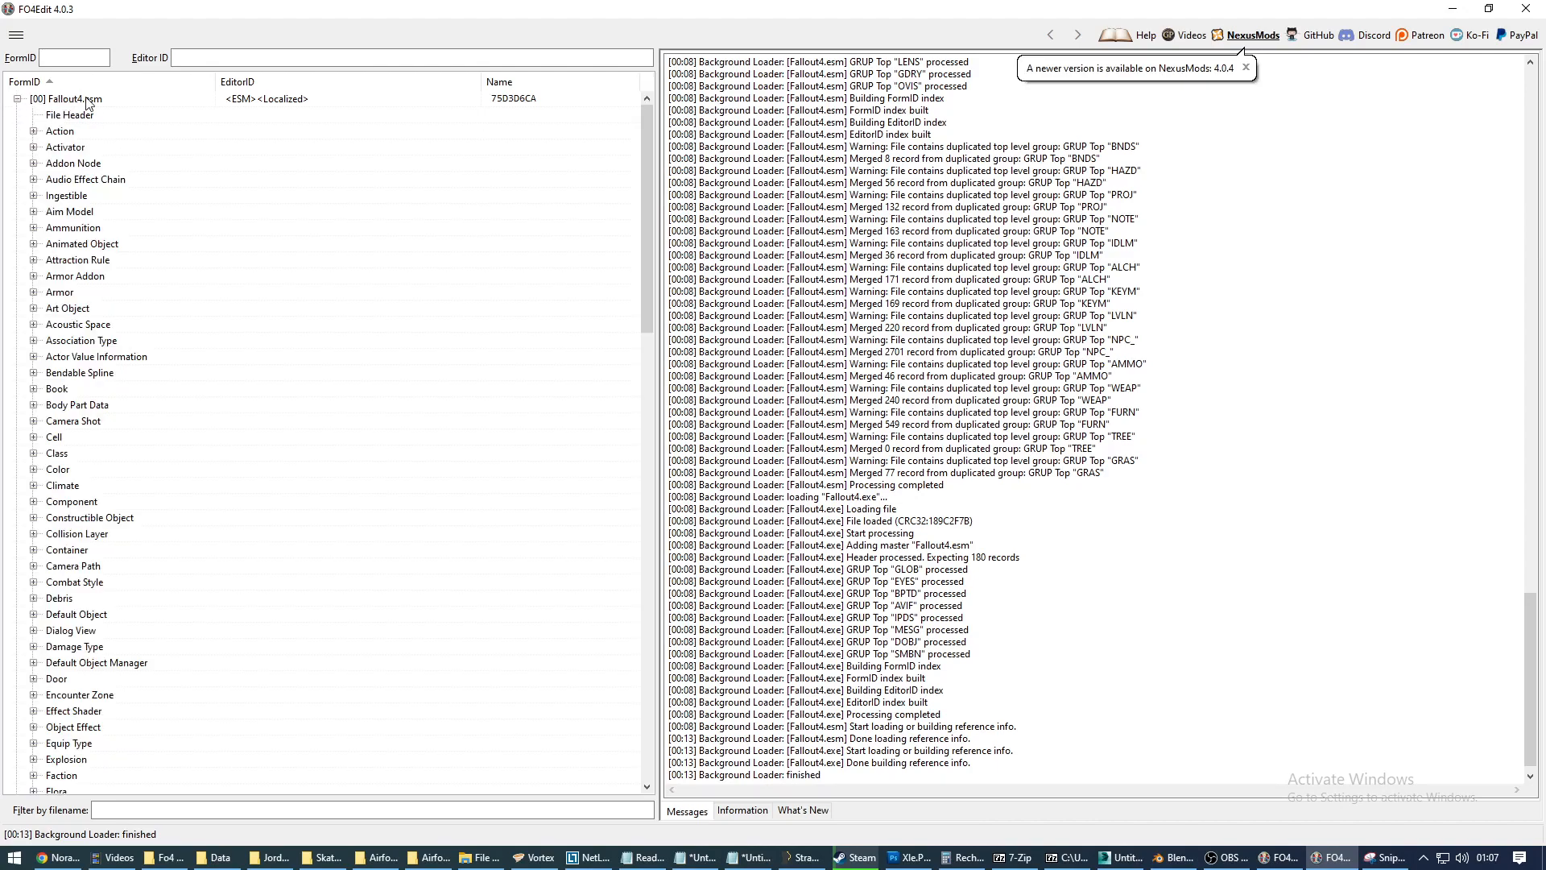
left_click(61, 293)
left_click(36, 292)
scroll(407, 335, "up", 3)
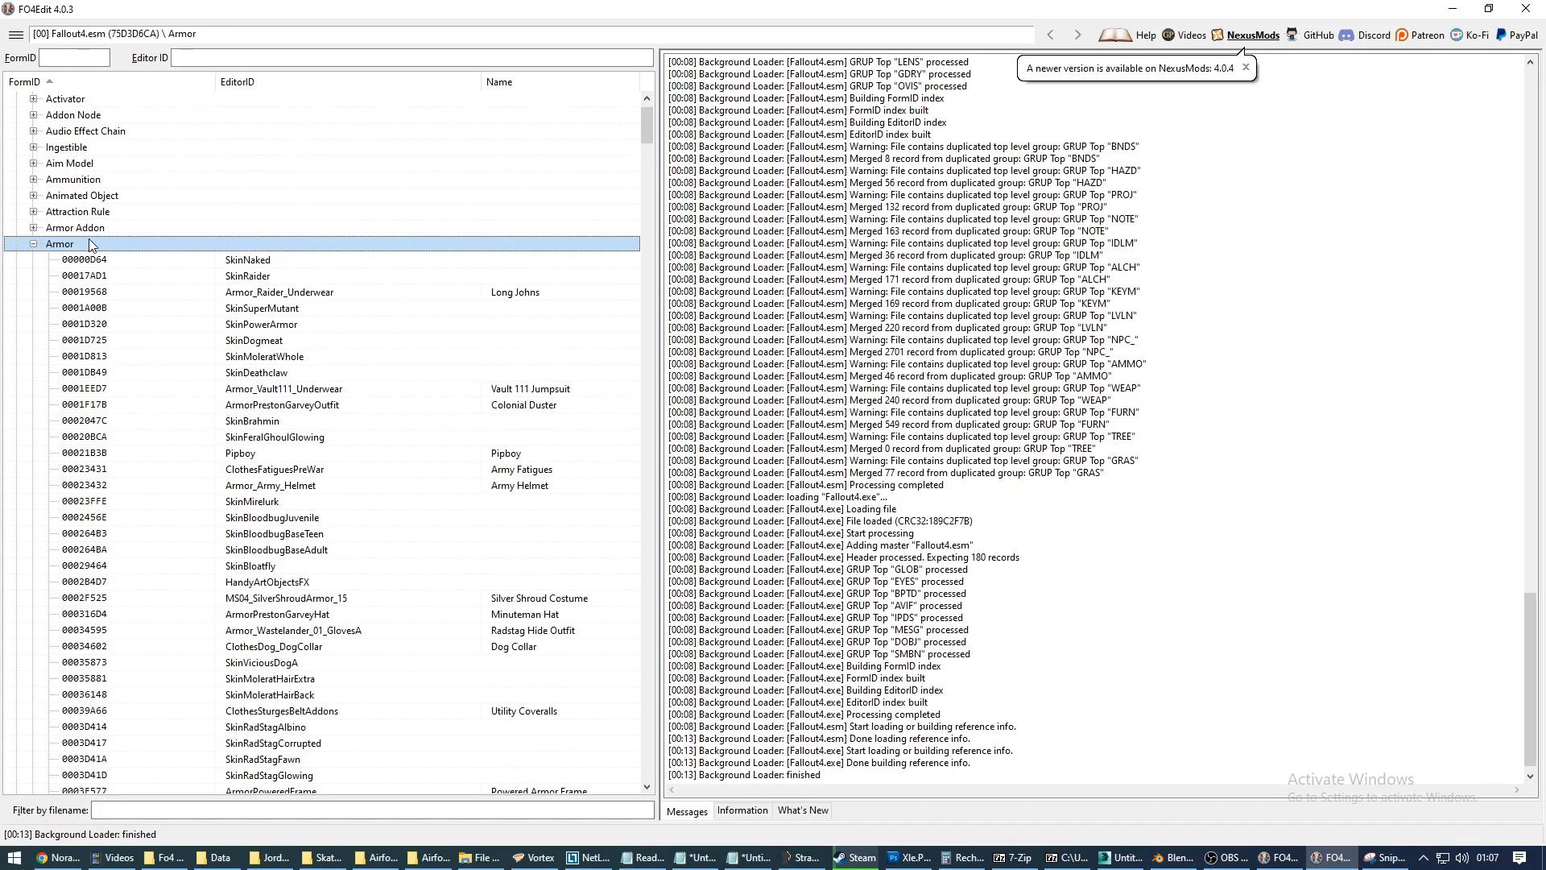
scroll(286, 547, "down", 7)
scroll(286, 532, "up", 6)
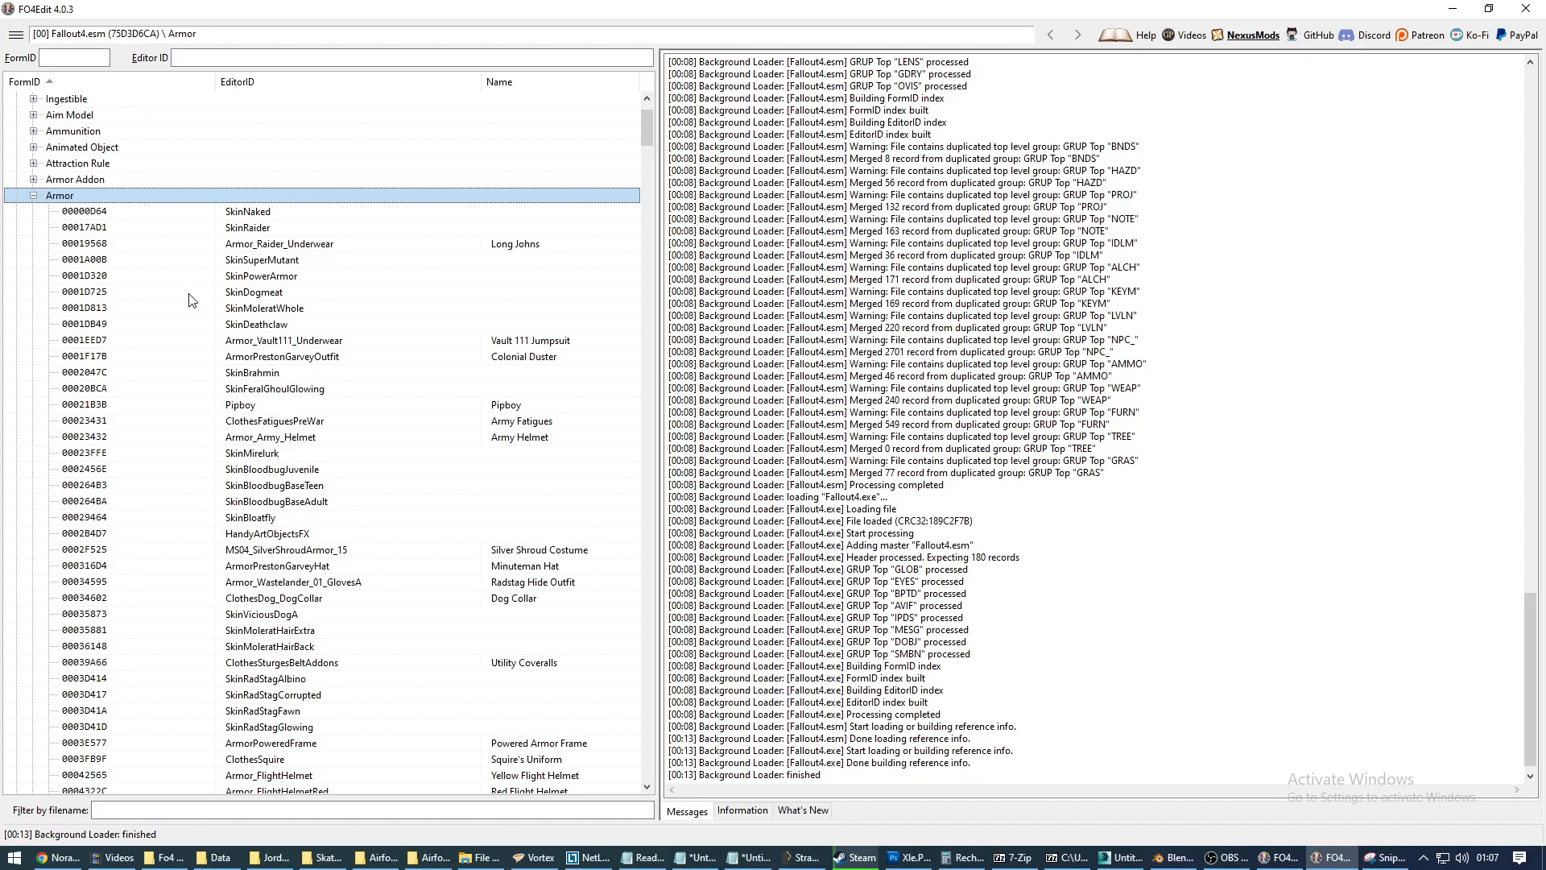
left_click(280, 342)
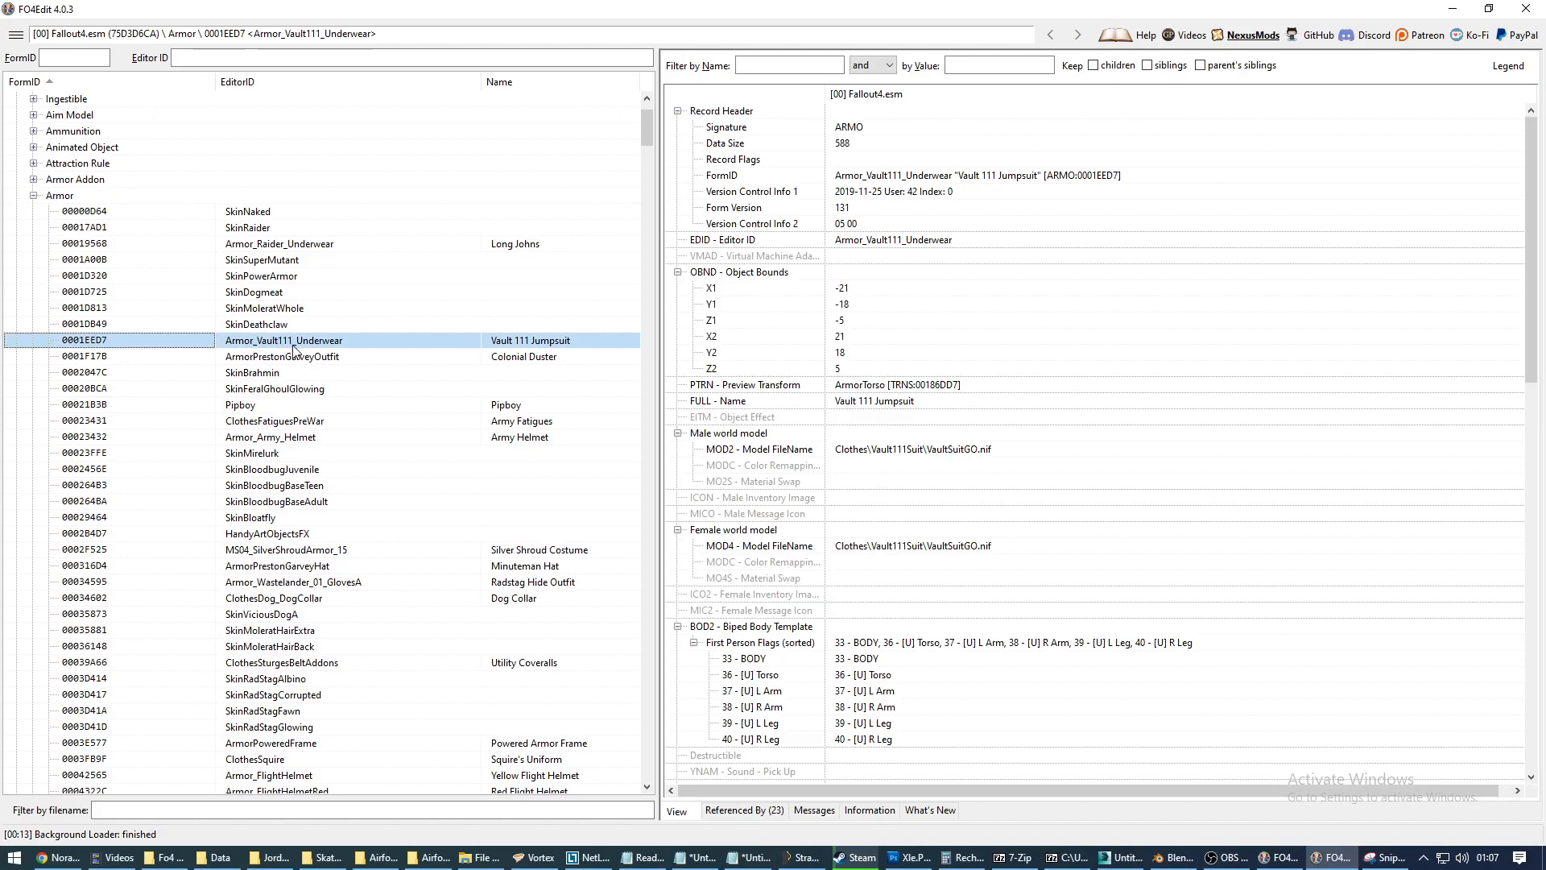
Copy the Vault 111 Jumpsuit armor as a new record with the editor ID AR_MyMashups1.
right_click(375, 340)
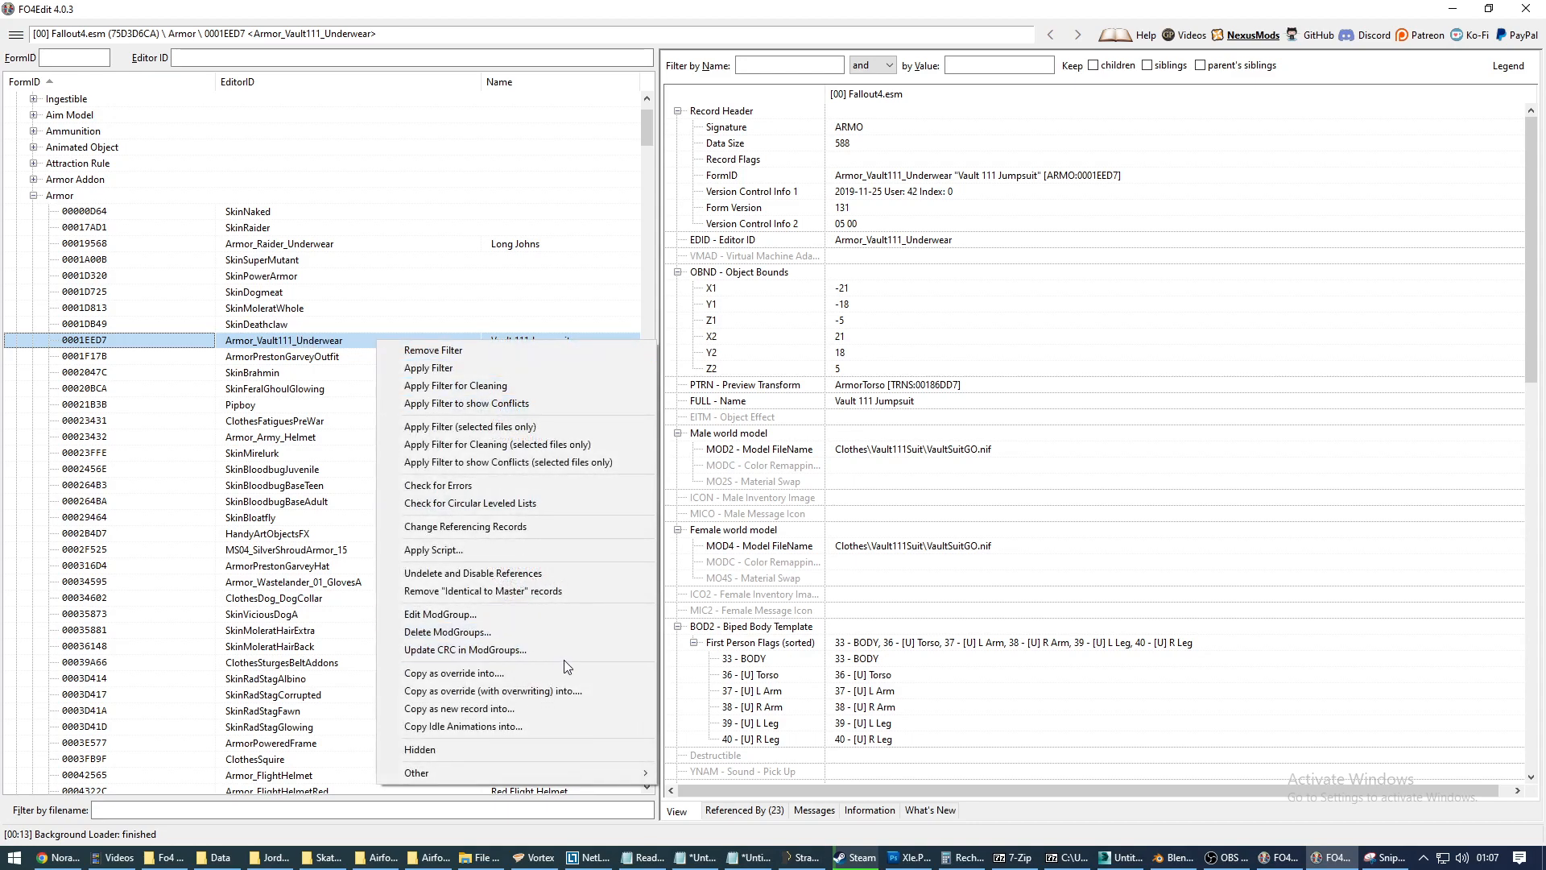
left_click(526, 709)
left_click(920, 520)
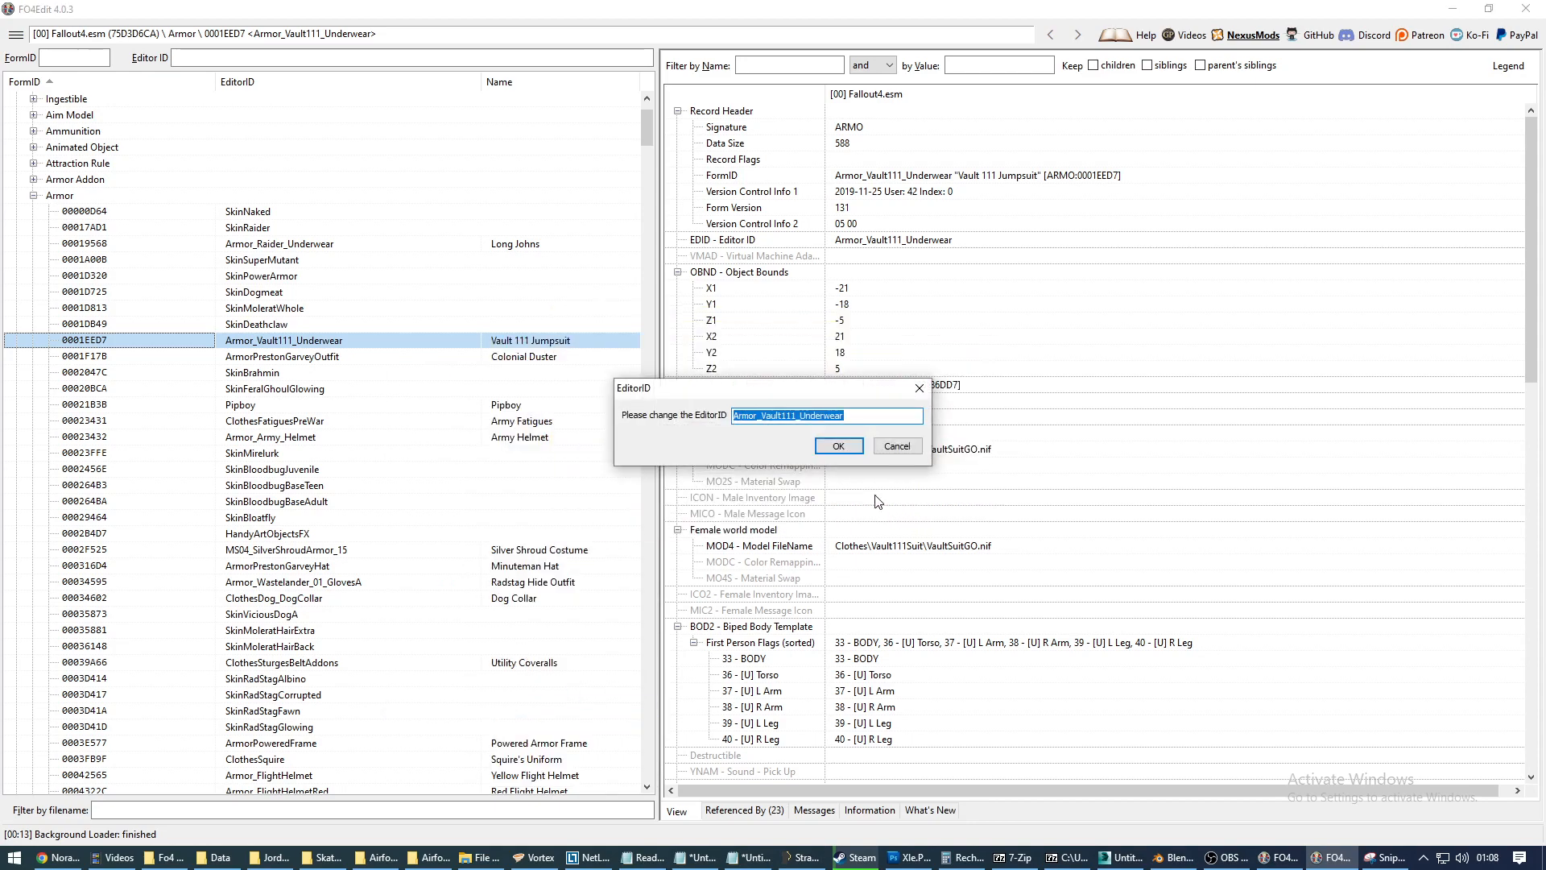
type("AR_MyMashups1")
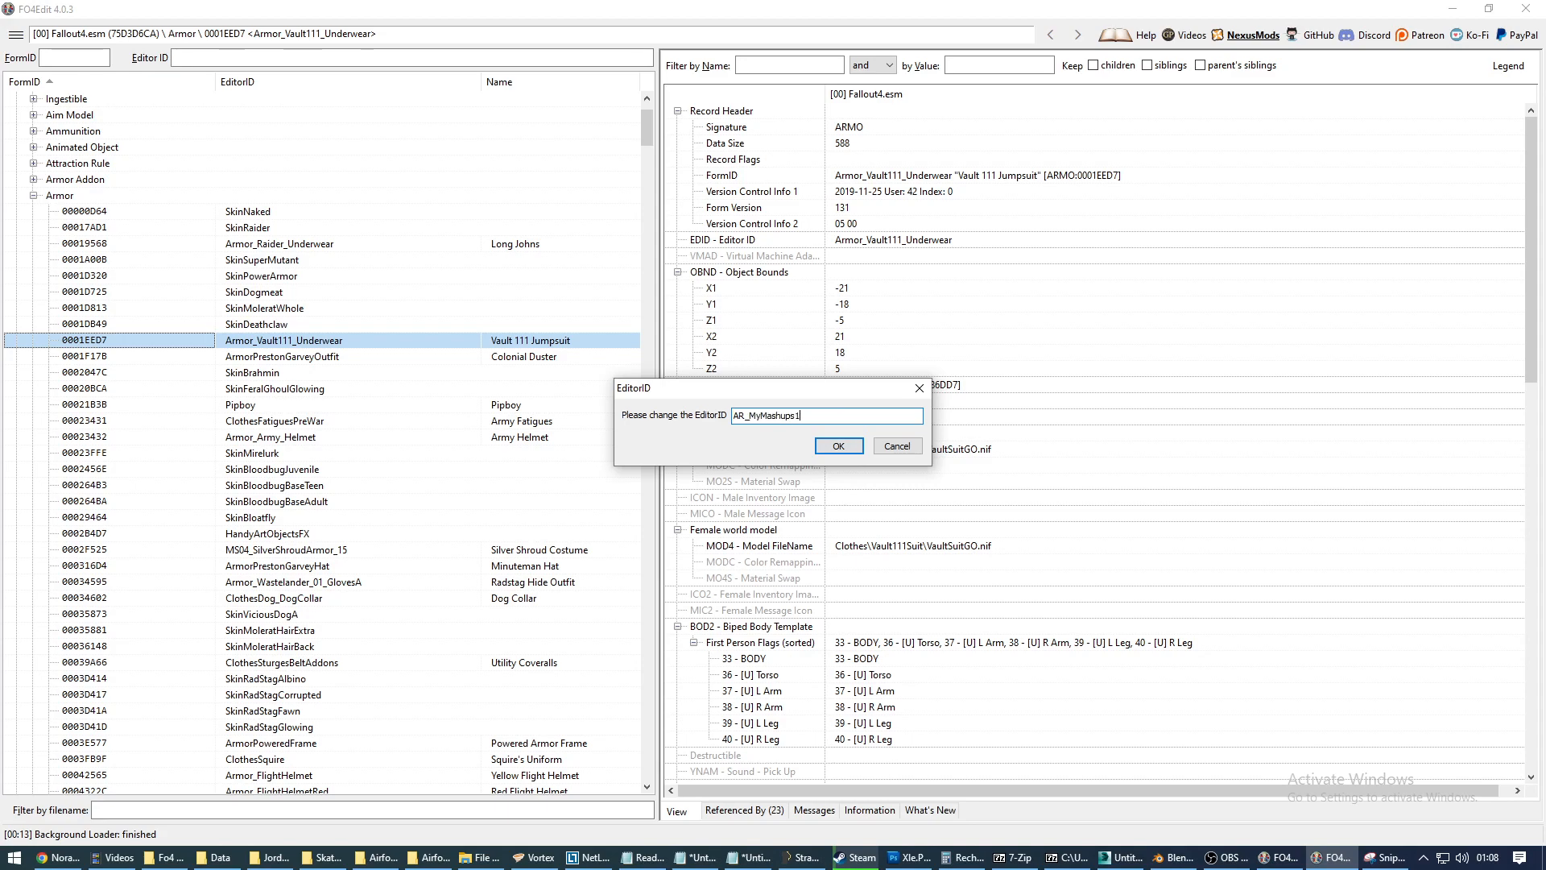
left_click(838, 447)
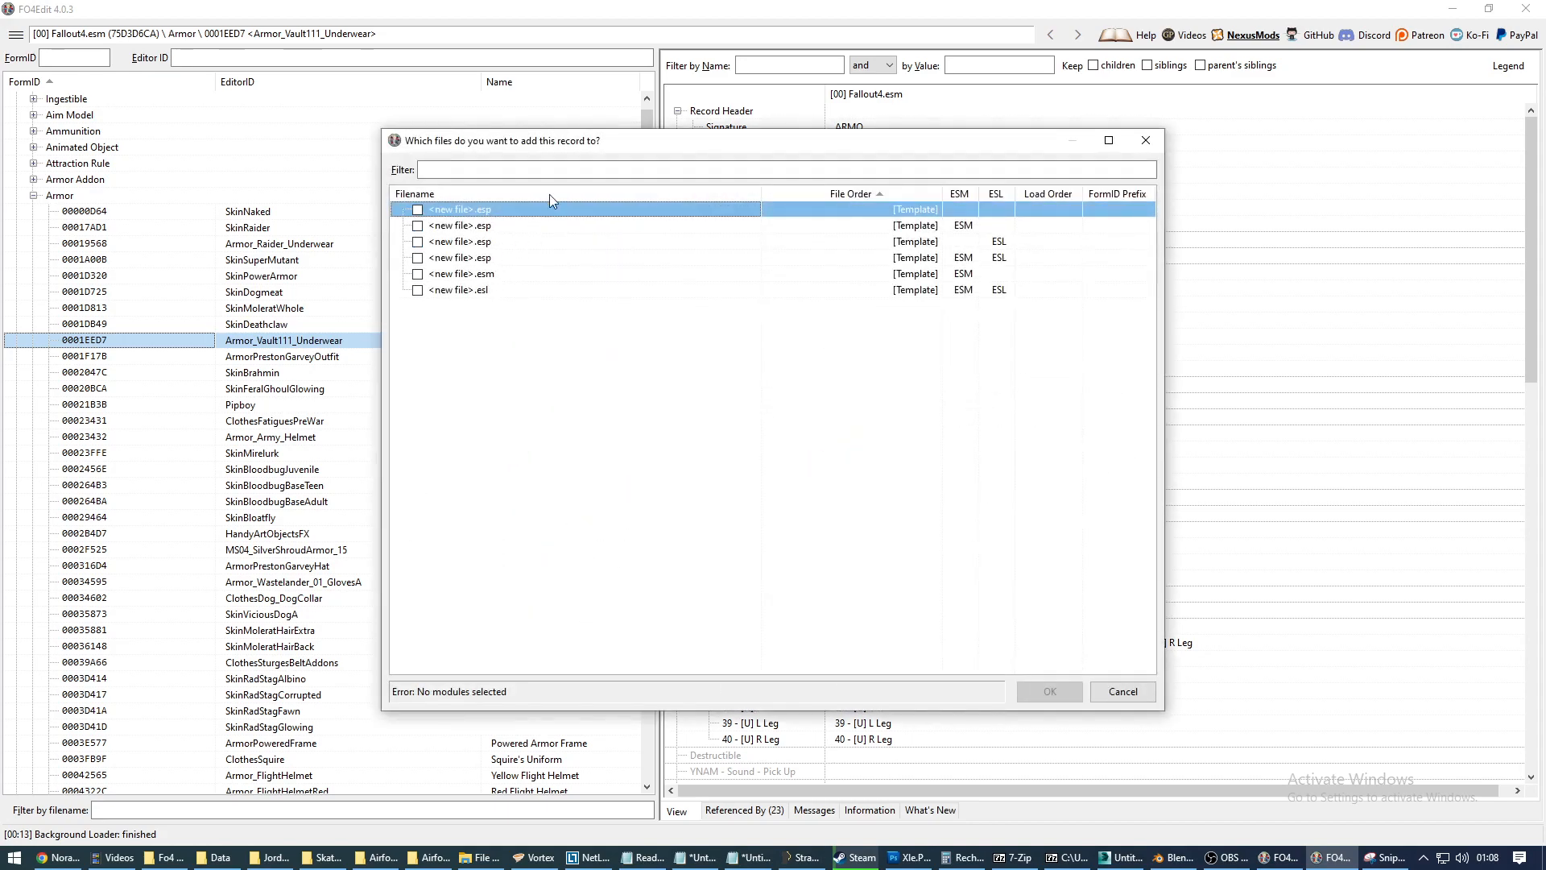
Add the copied record to a new ESL file named MyMashups.
left_click(446, 291)
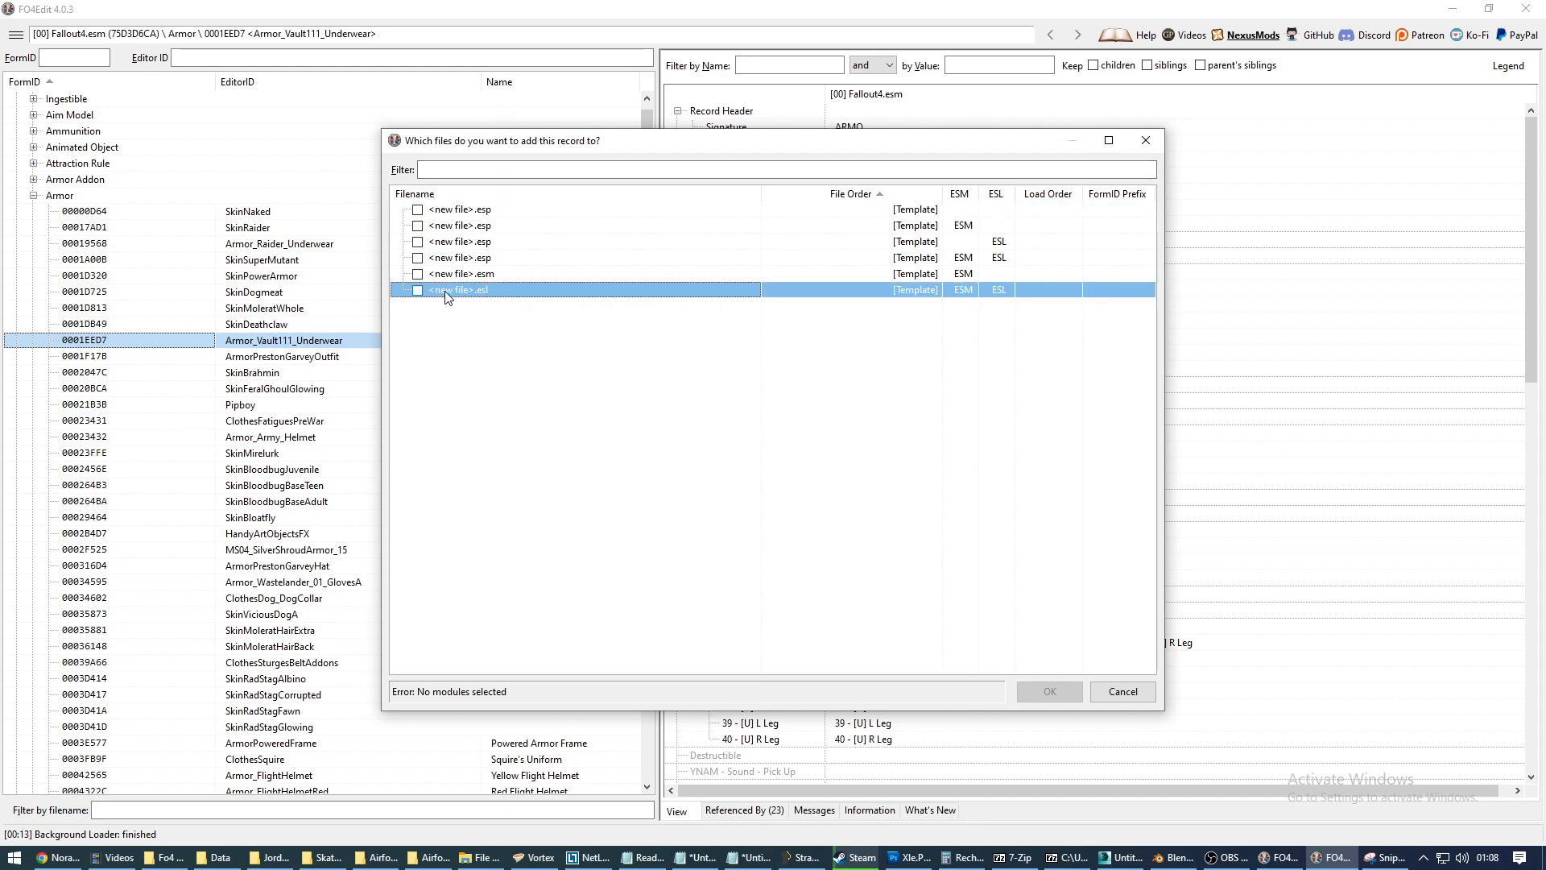
left_click(417, 291)
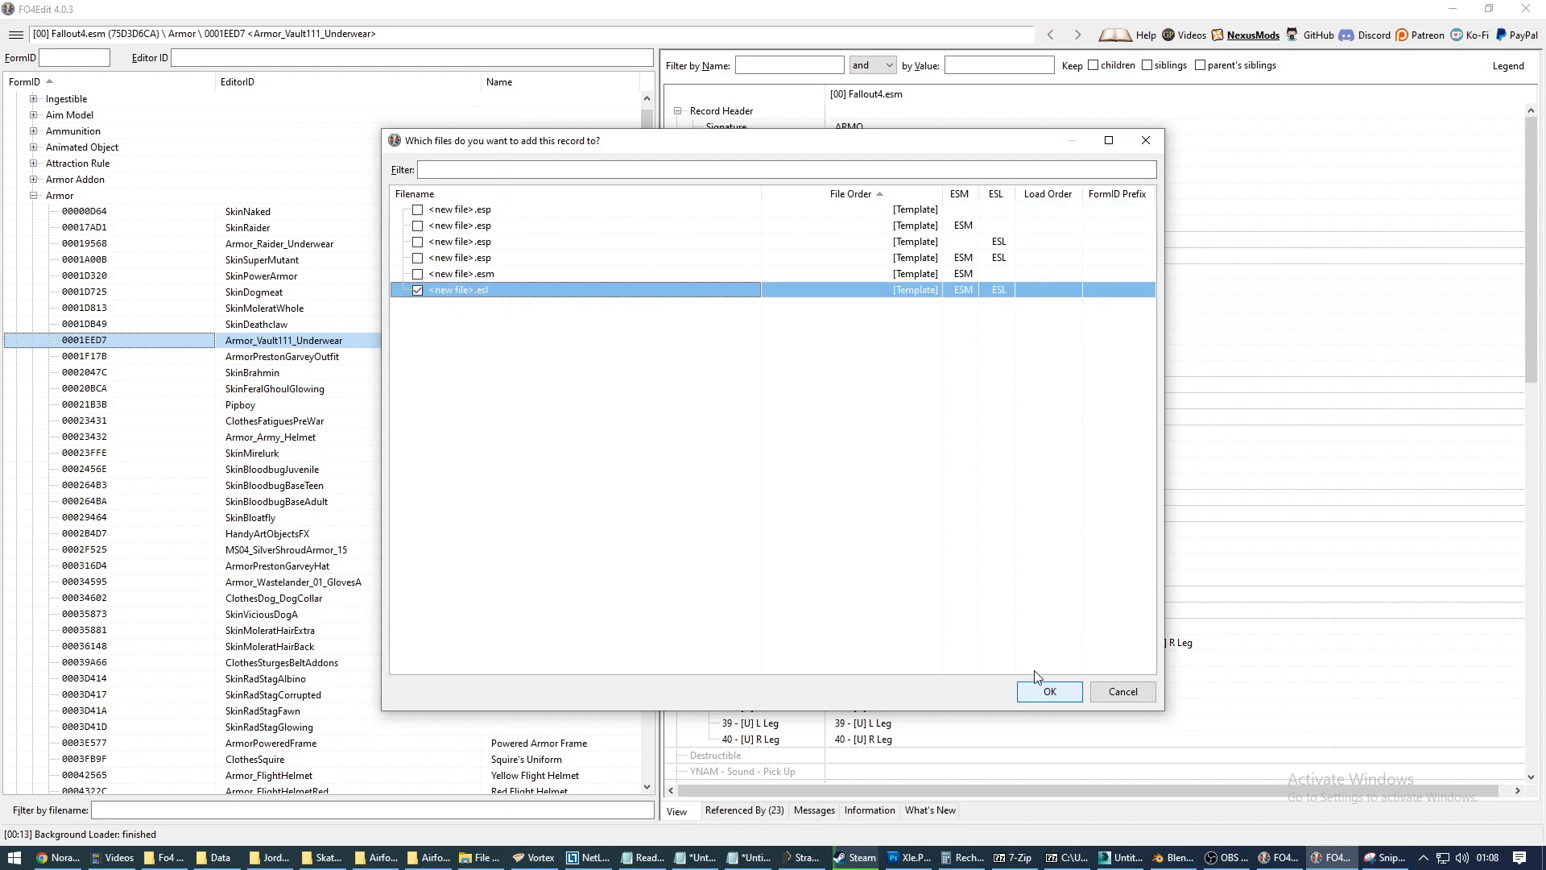
left_click(1051, 691)
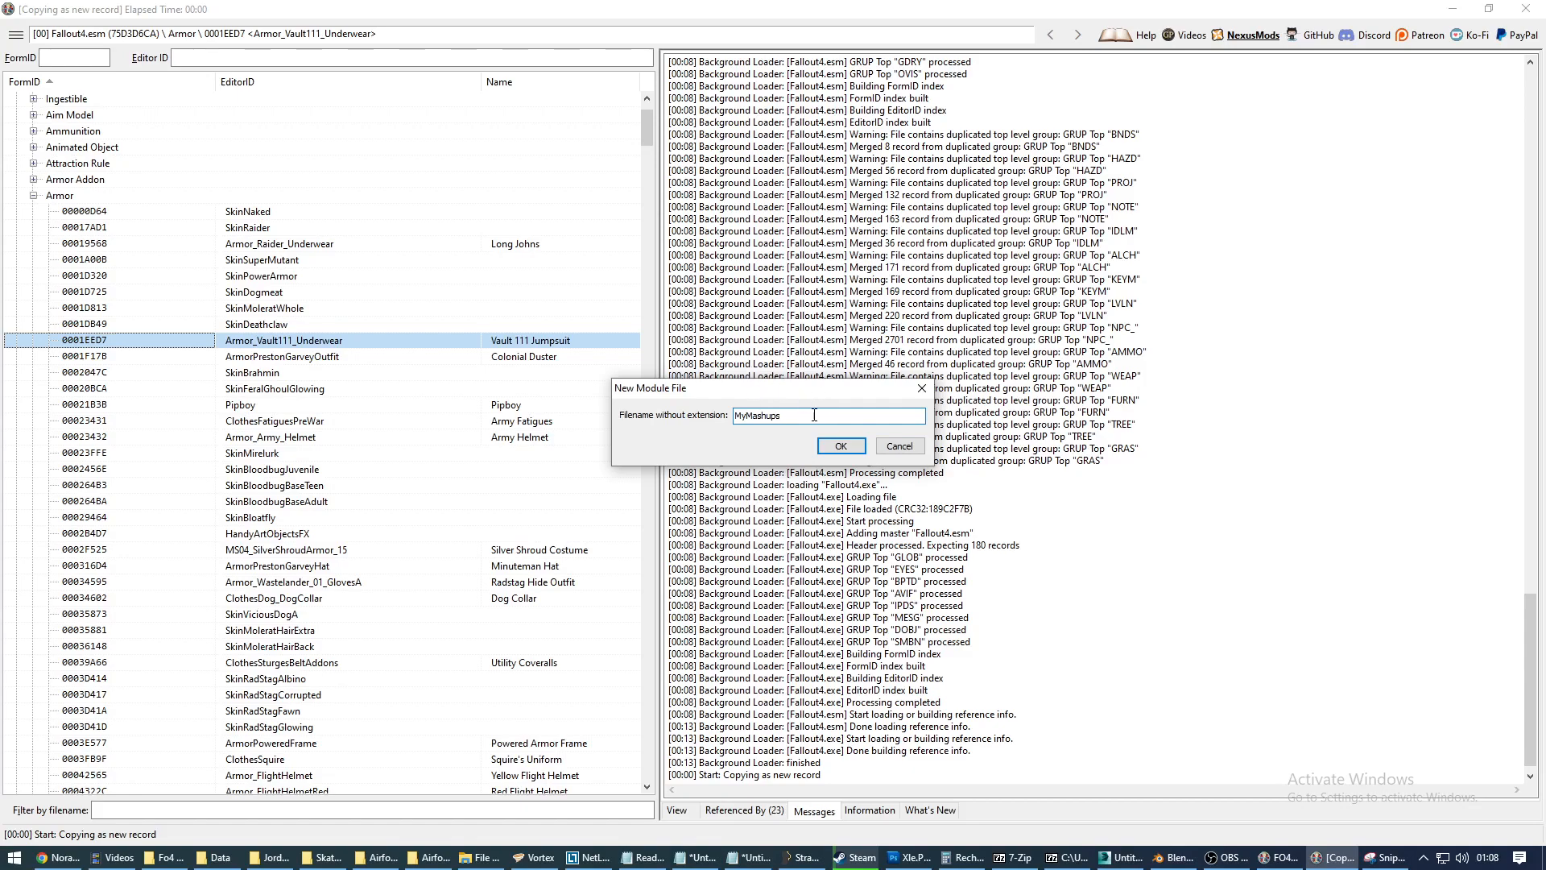
left_click(841, 447)
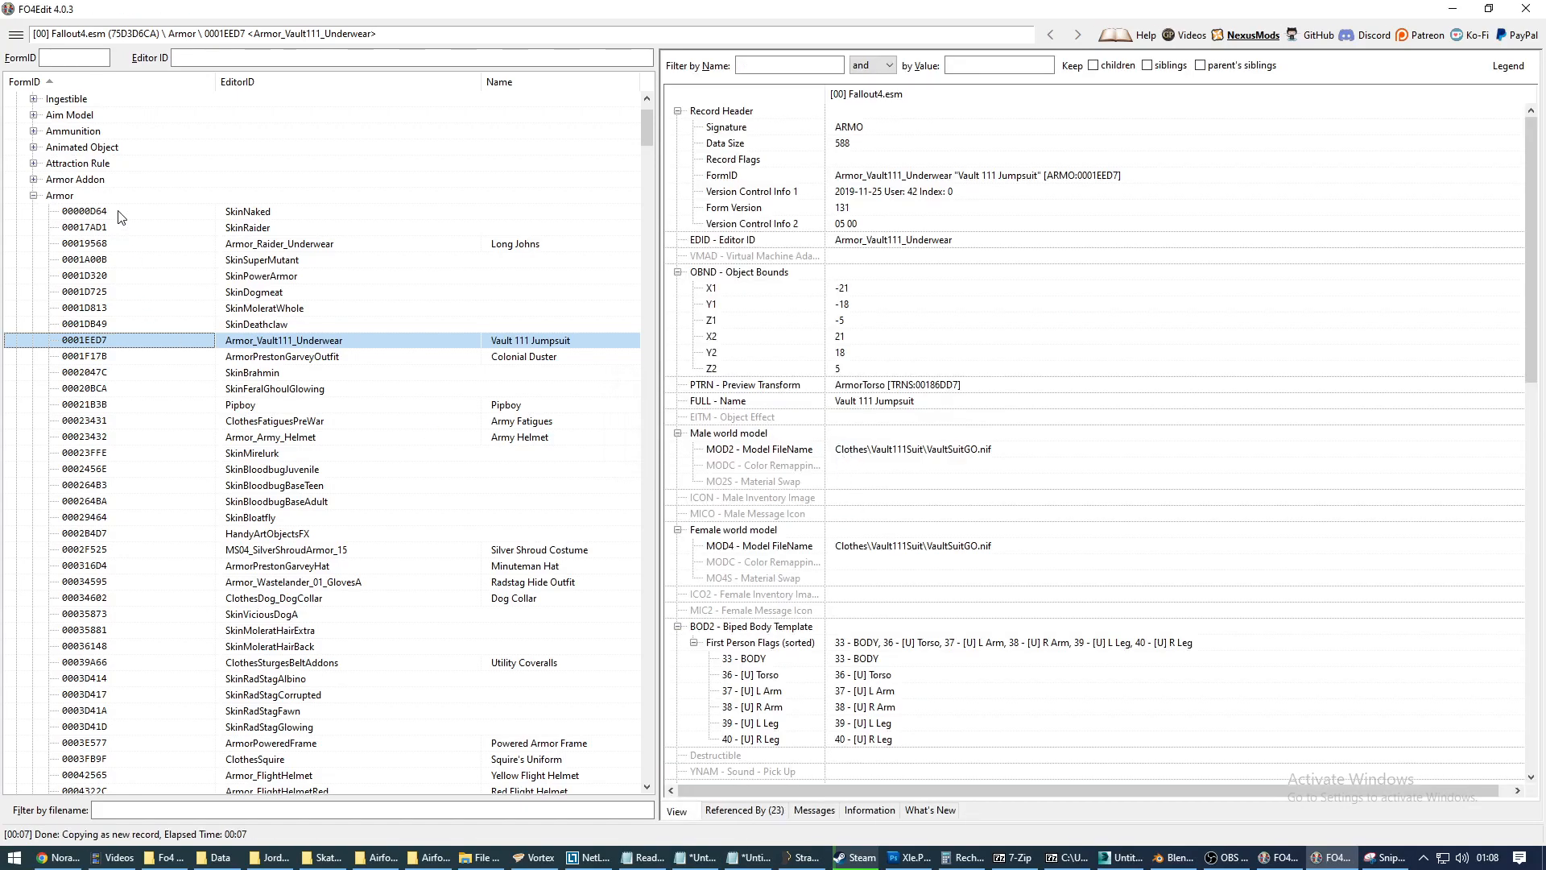
Collapse Fallout4.esm and open the AR_MyMashups1 armor record inside MyMashups.esl.
left_click(33, 194)
scroll(72, 233, "up", 2)
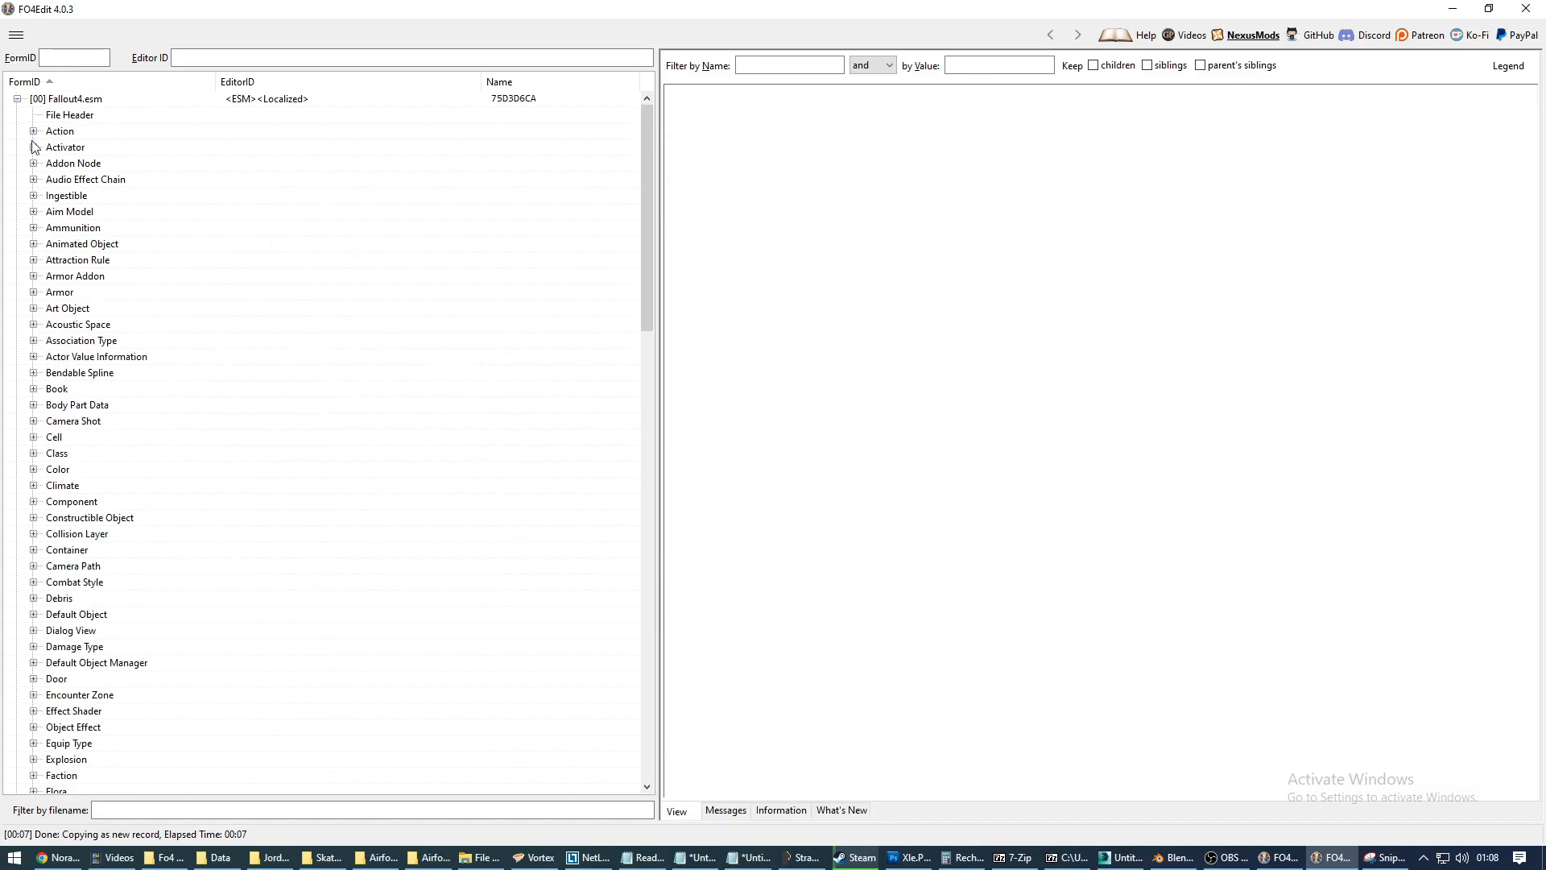
left_click(18, 99)
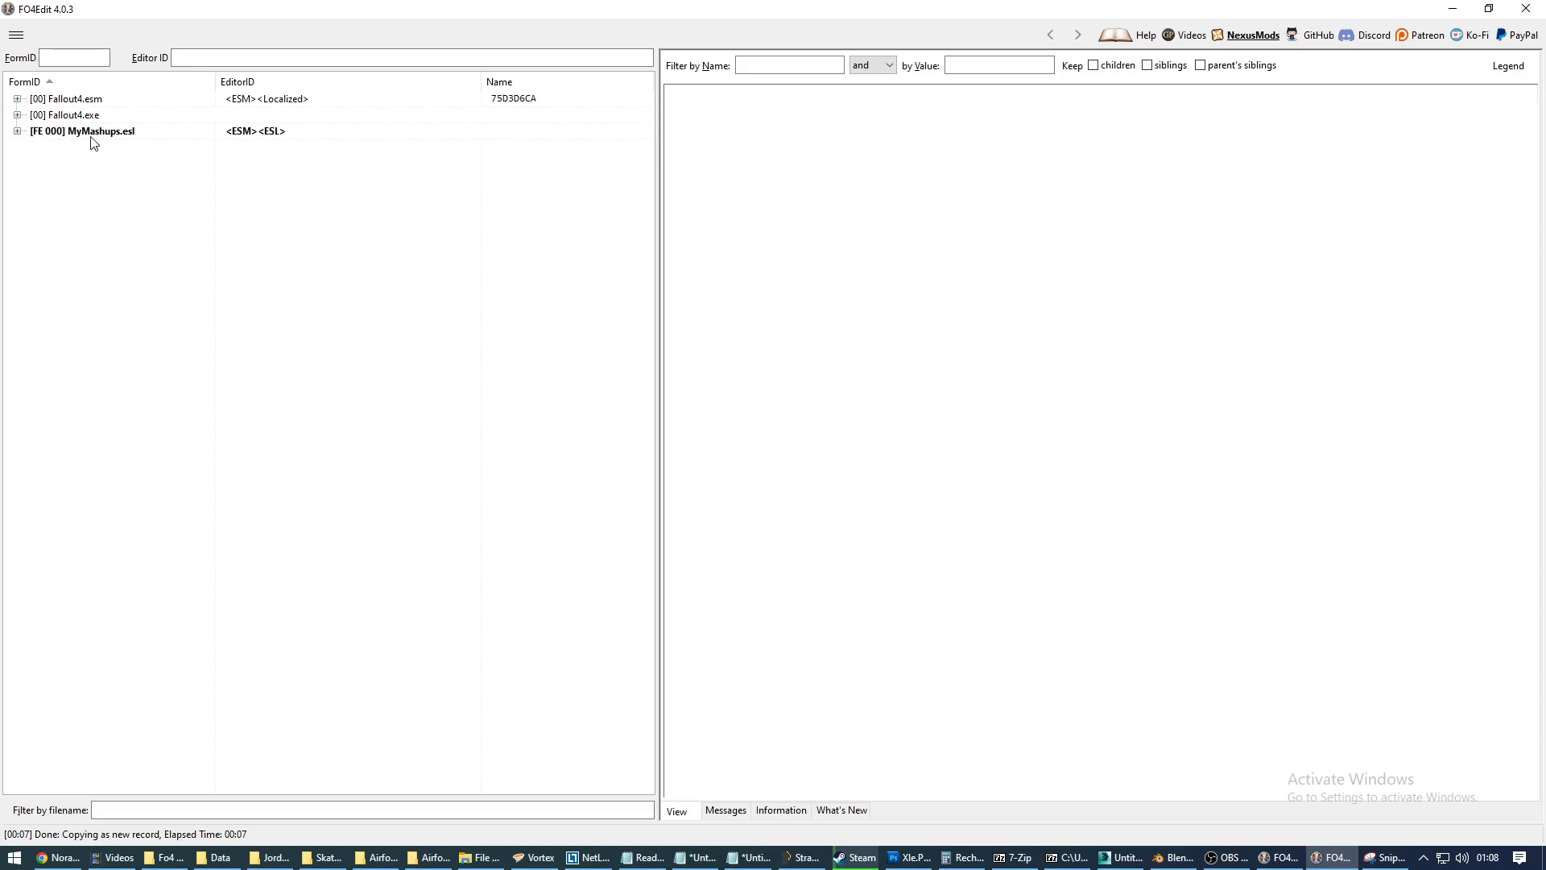
left_click(17, 131)
left_click(80, 147)
left_click(33, 164)
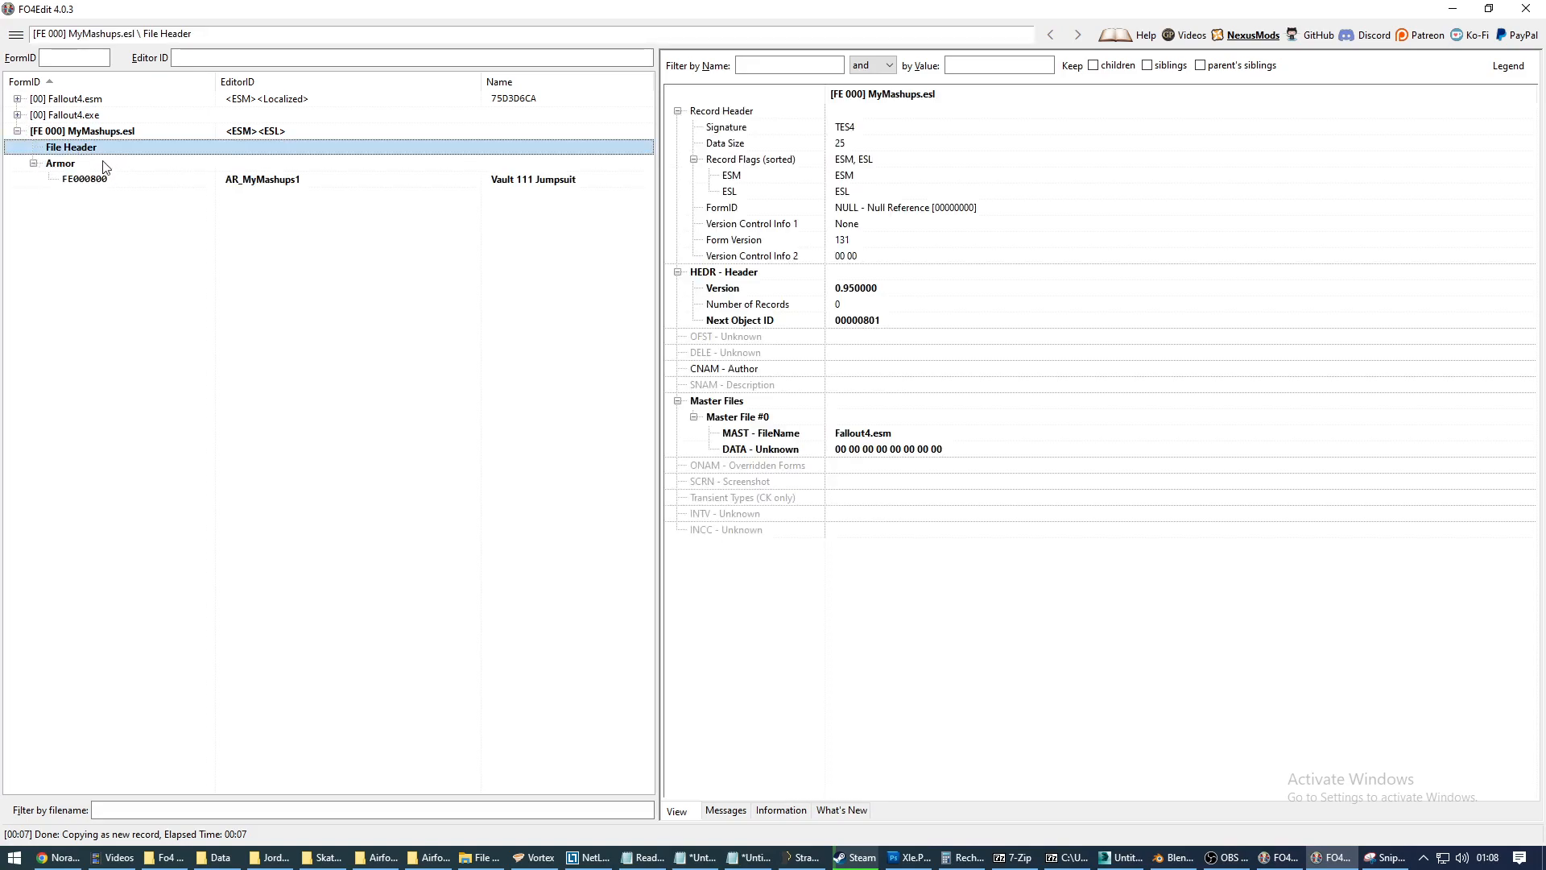
left_click(92, 180)
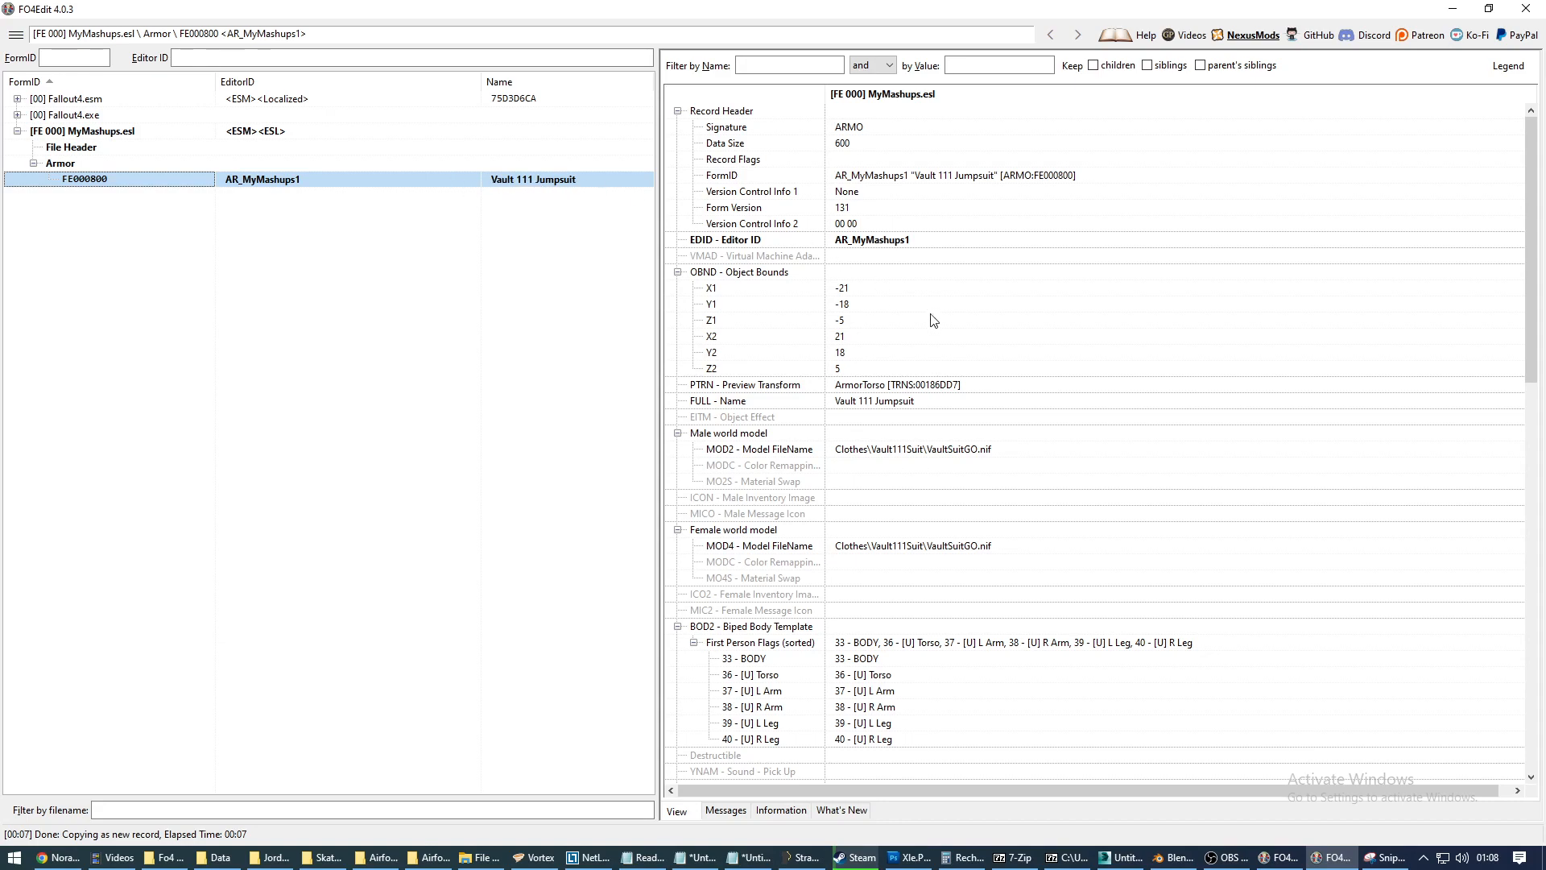
Examine the fields of the AR_MyMashups1 record, including its editor ID, object bounds and preview transform.
scroll(986, 465, "down", 15)
scroll(983, 466, "up", 15)
scroll(964, 344, "down", 6)
scroll(905, 559, "up", 6)
left_click(853, 242)
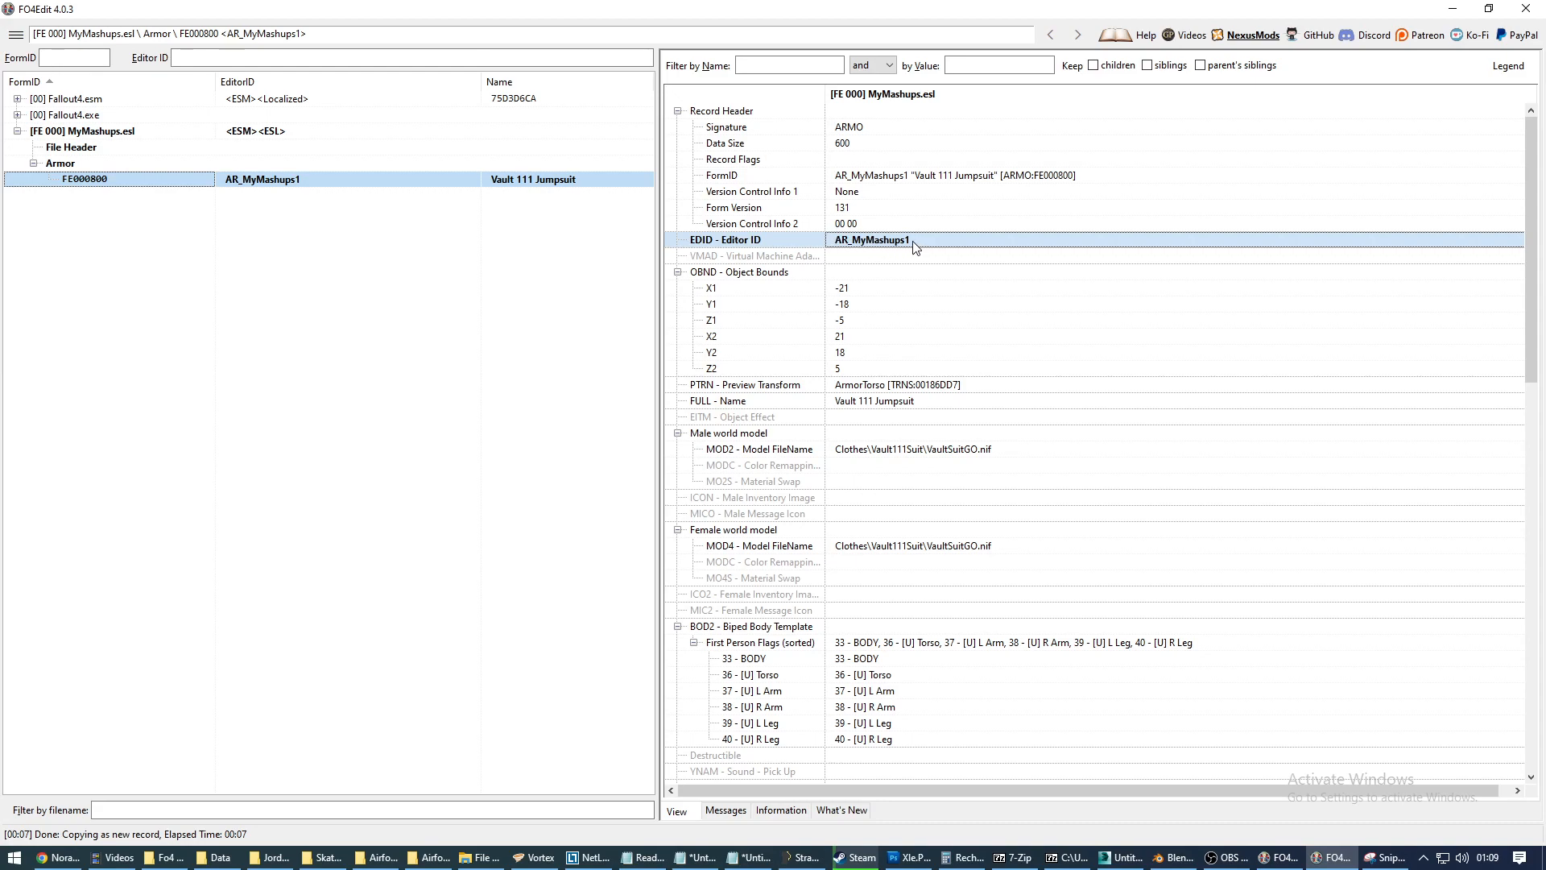
left_click(870, 277)
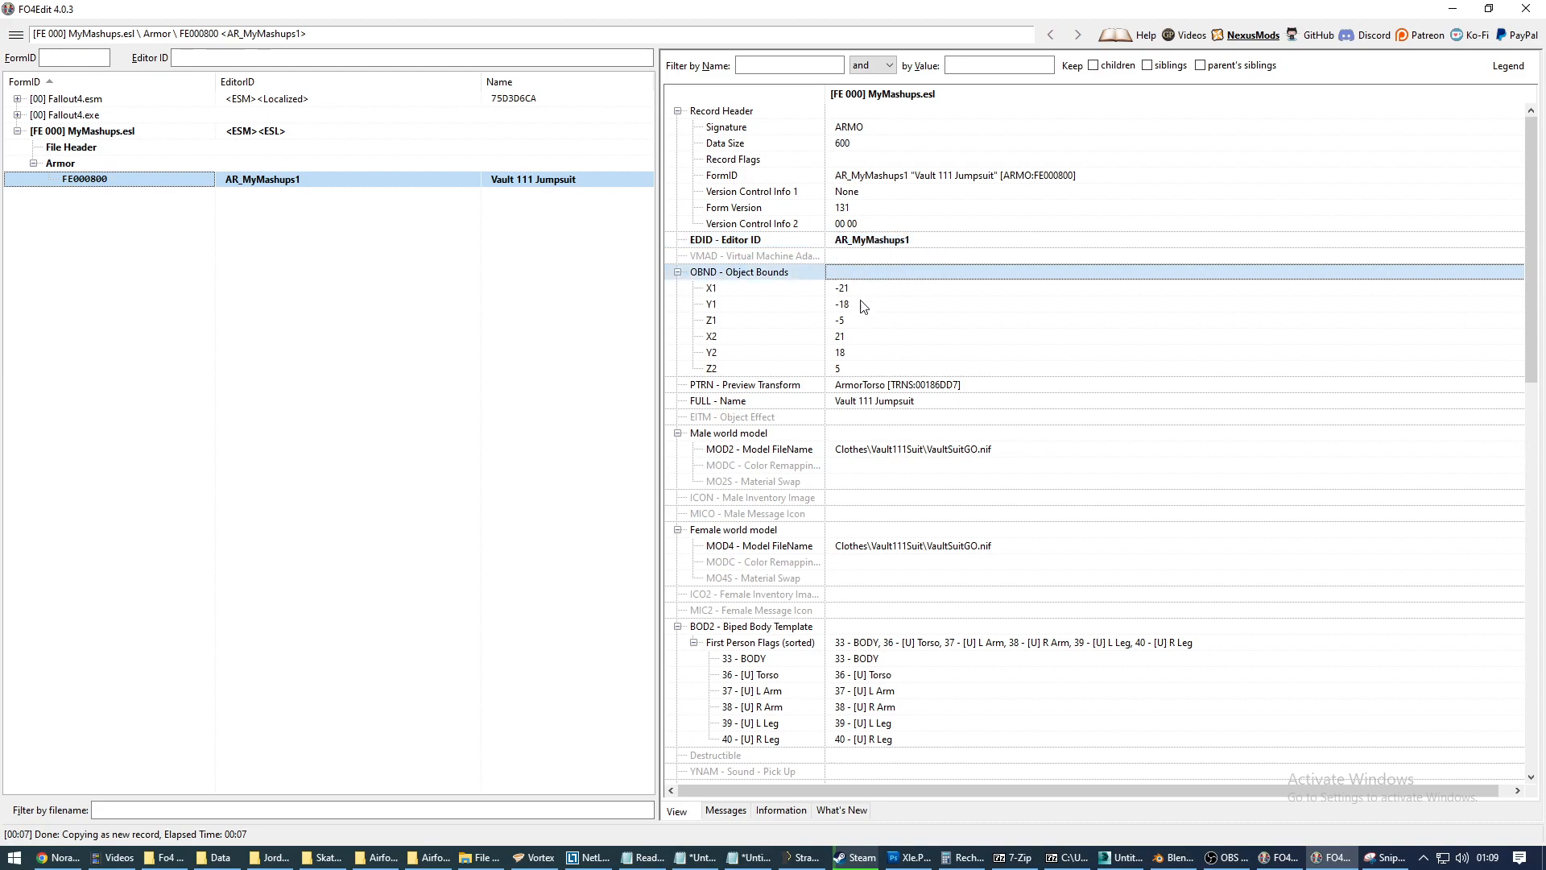
left_click(890, 386)
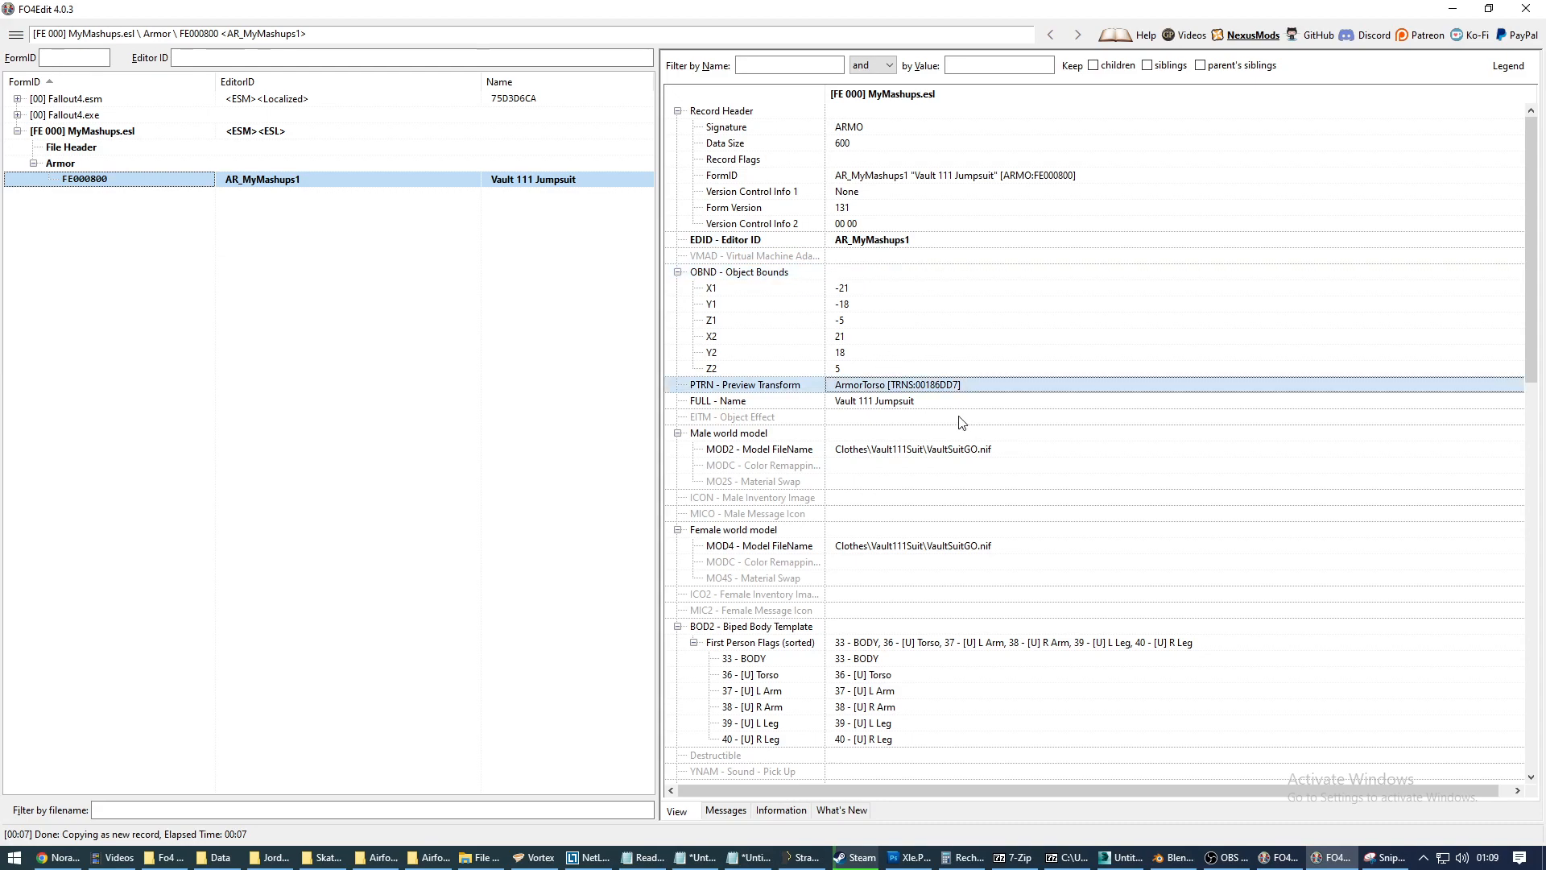
Set the full name of the AR_MyMashups1 armor record to MyMashups1.
left_click(886, 401)
right_click(845, 402)
left_click(880, 412)
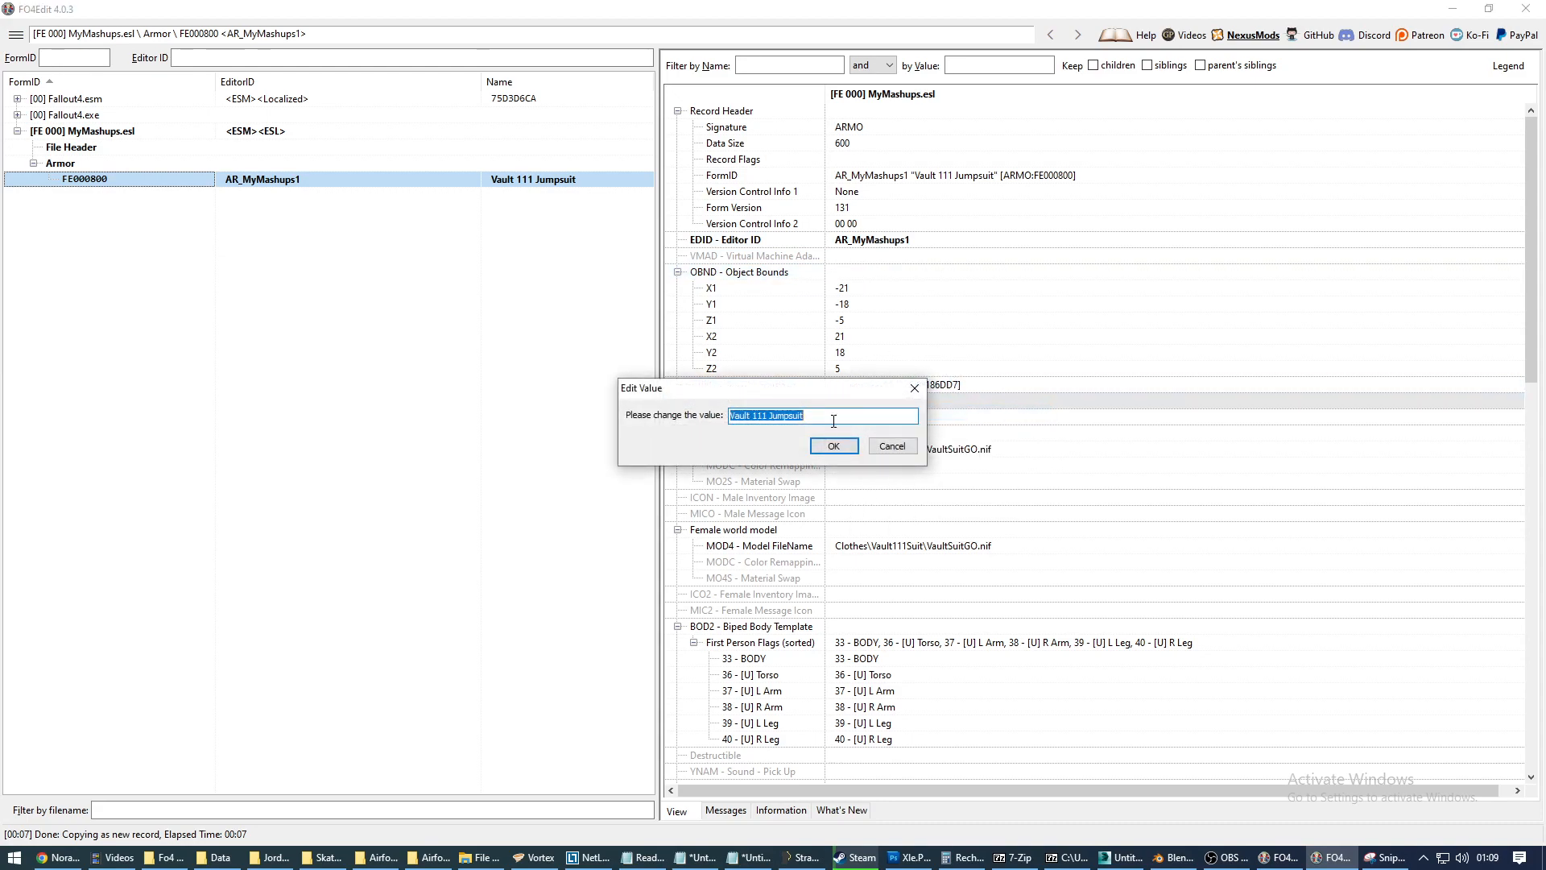
type(">M")
left_click_drag(774, 391, 813, 436)
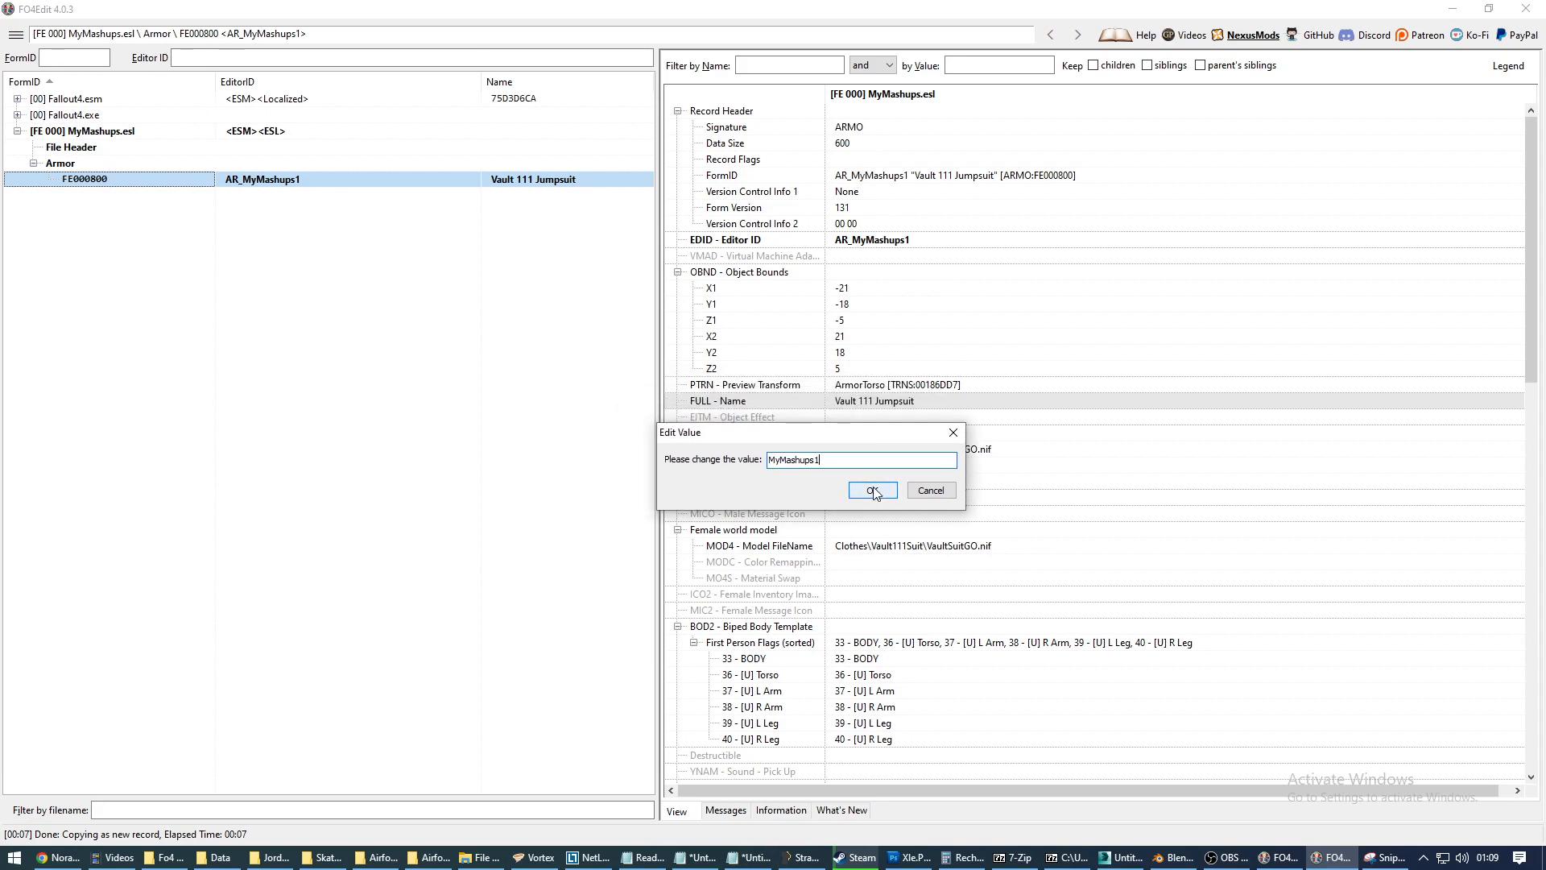
left_click(874, 490)
Correct the armor record's full name to MyMashup1.
right_click(882, 404)
left_click(886, 412)
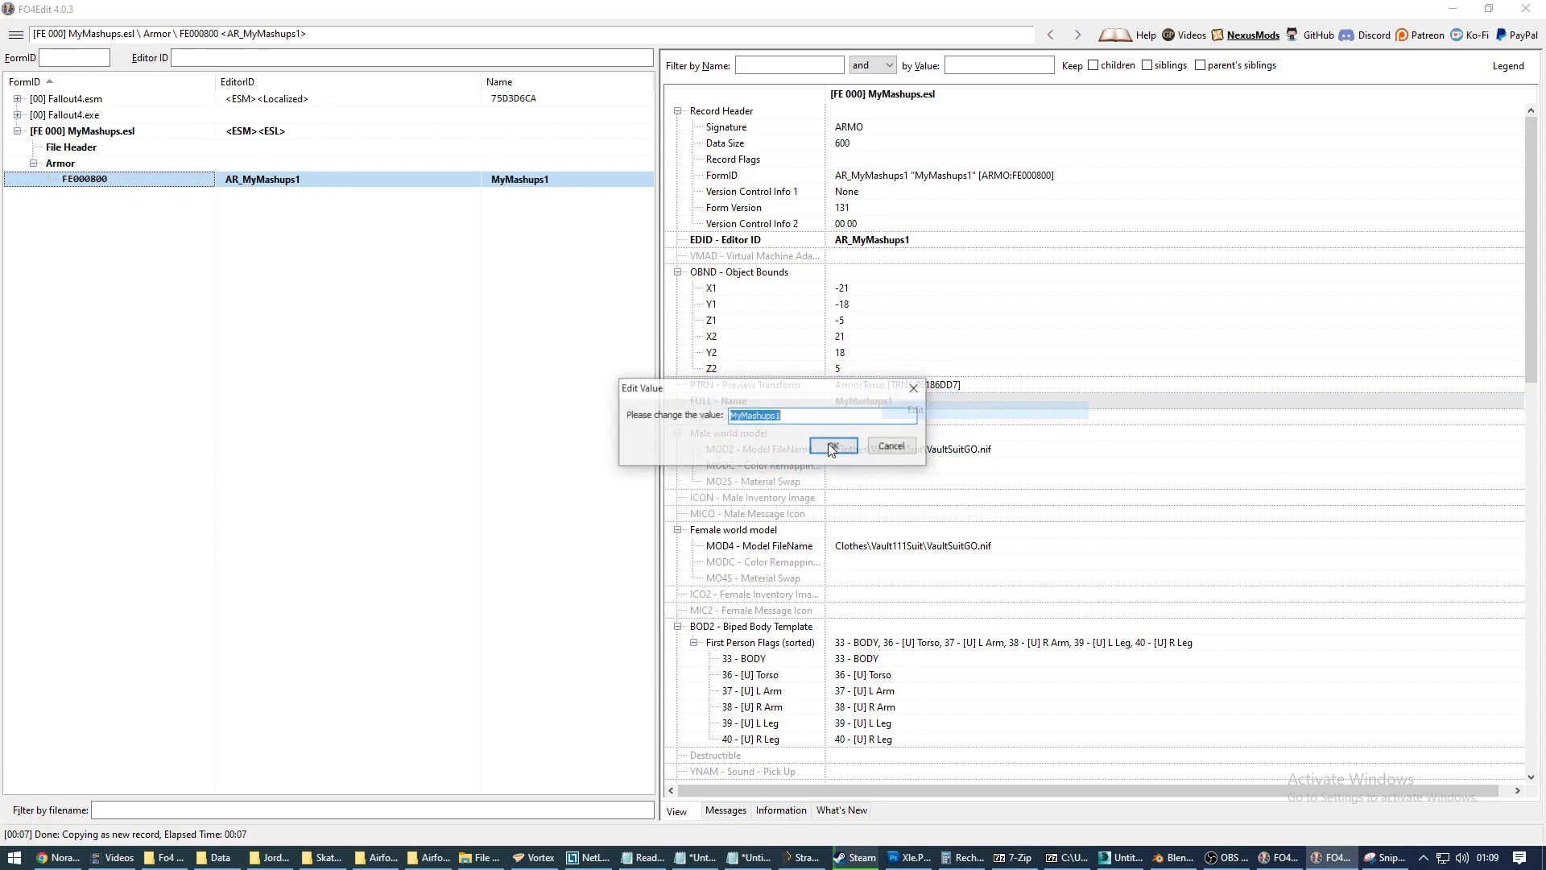
left_click(777, 416)
key("BackSpace")
left_click(834, 450)
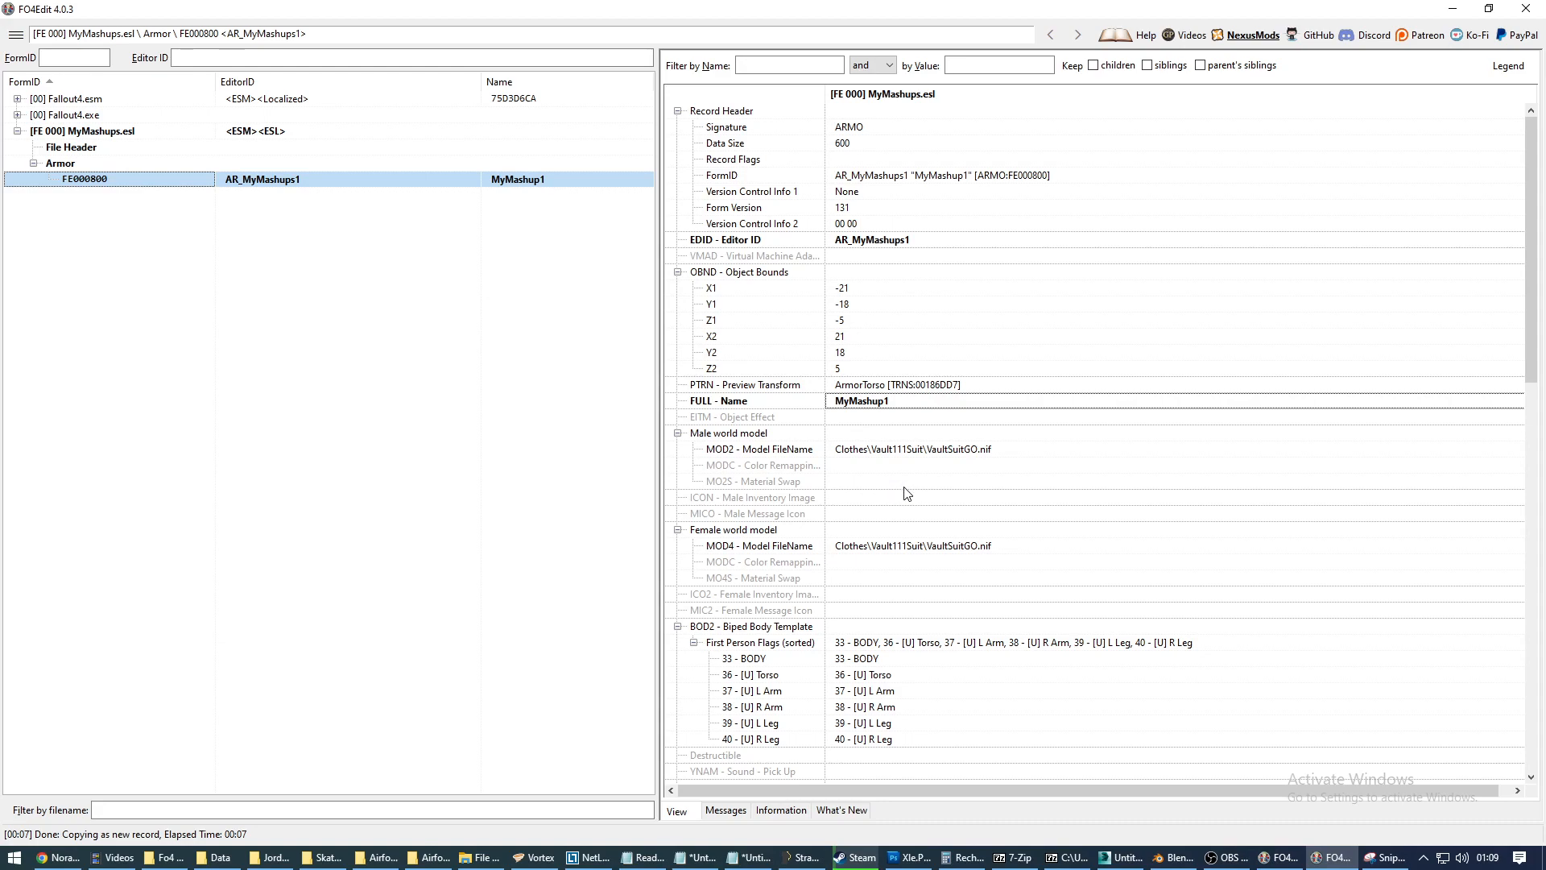
Remove the male and female world model entries from the AR_MyMashups1 armor record.
right_click(862, 435)
left_click(895, 443)
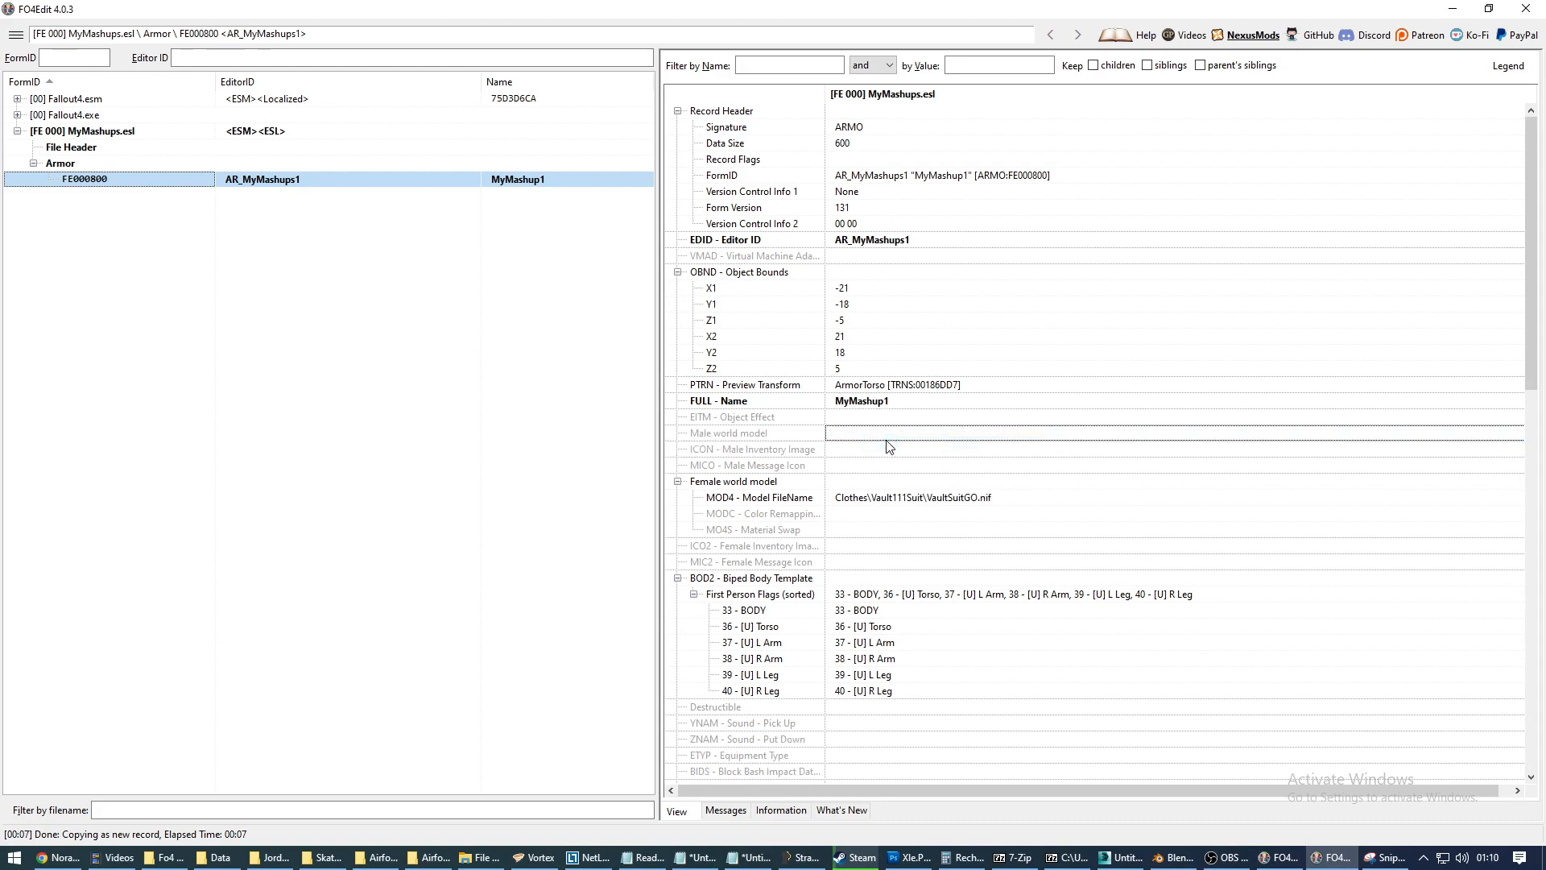
left_click(867, 483)
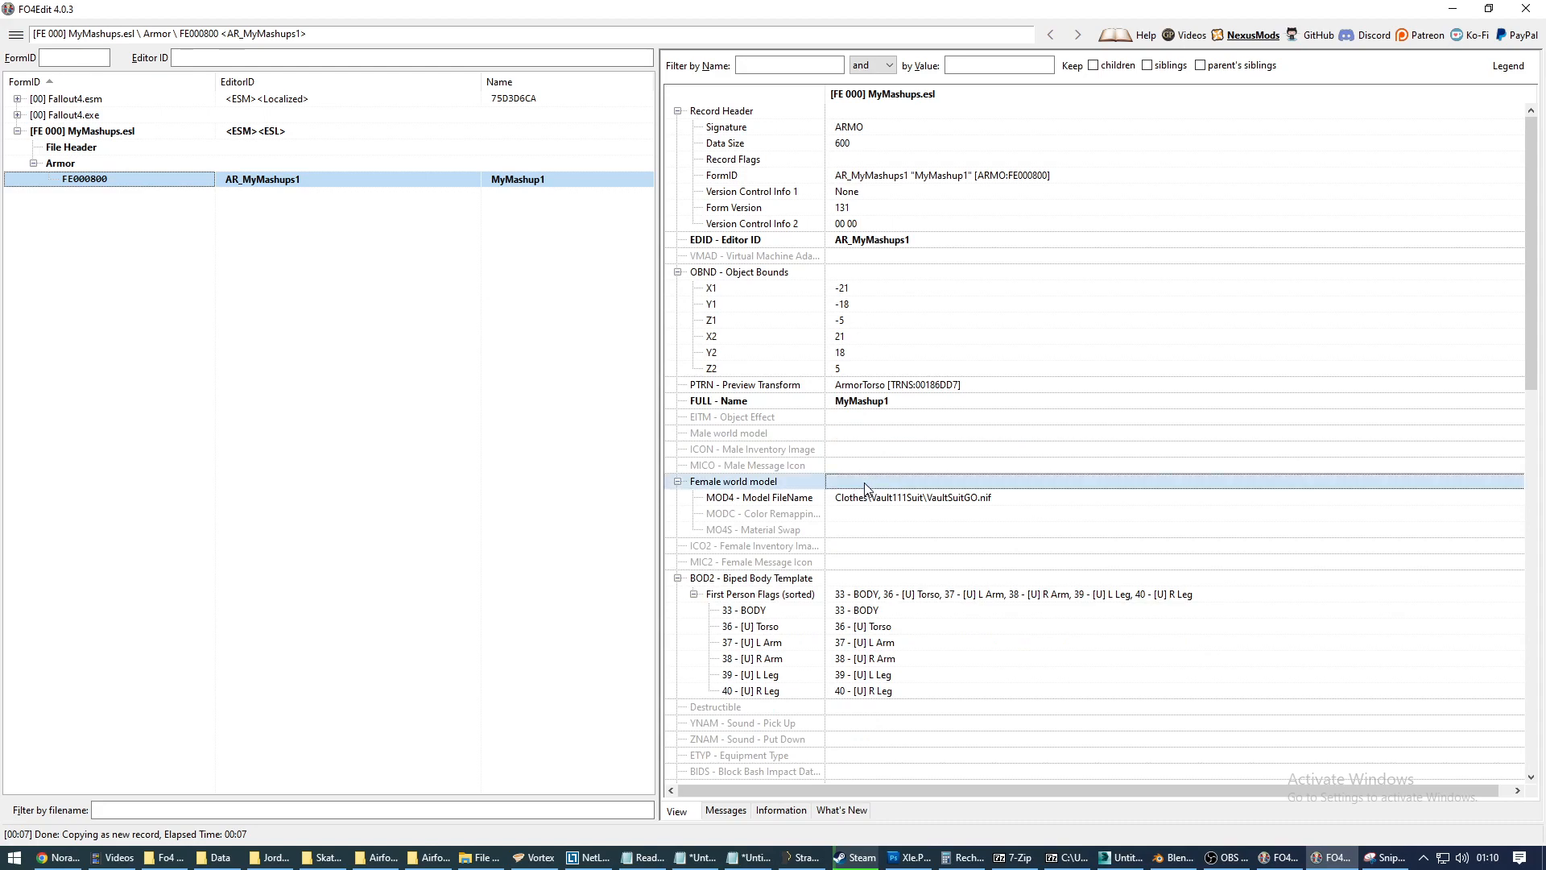
key("Delete")
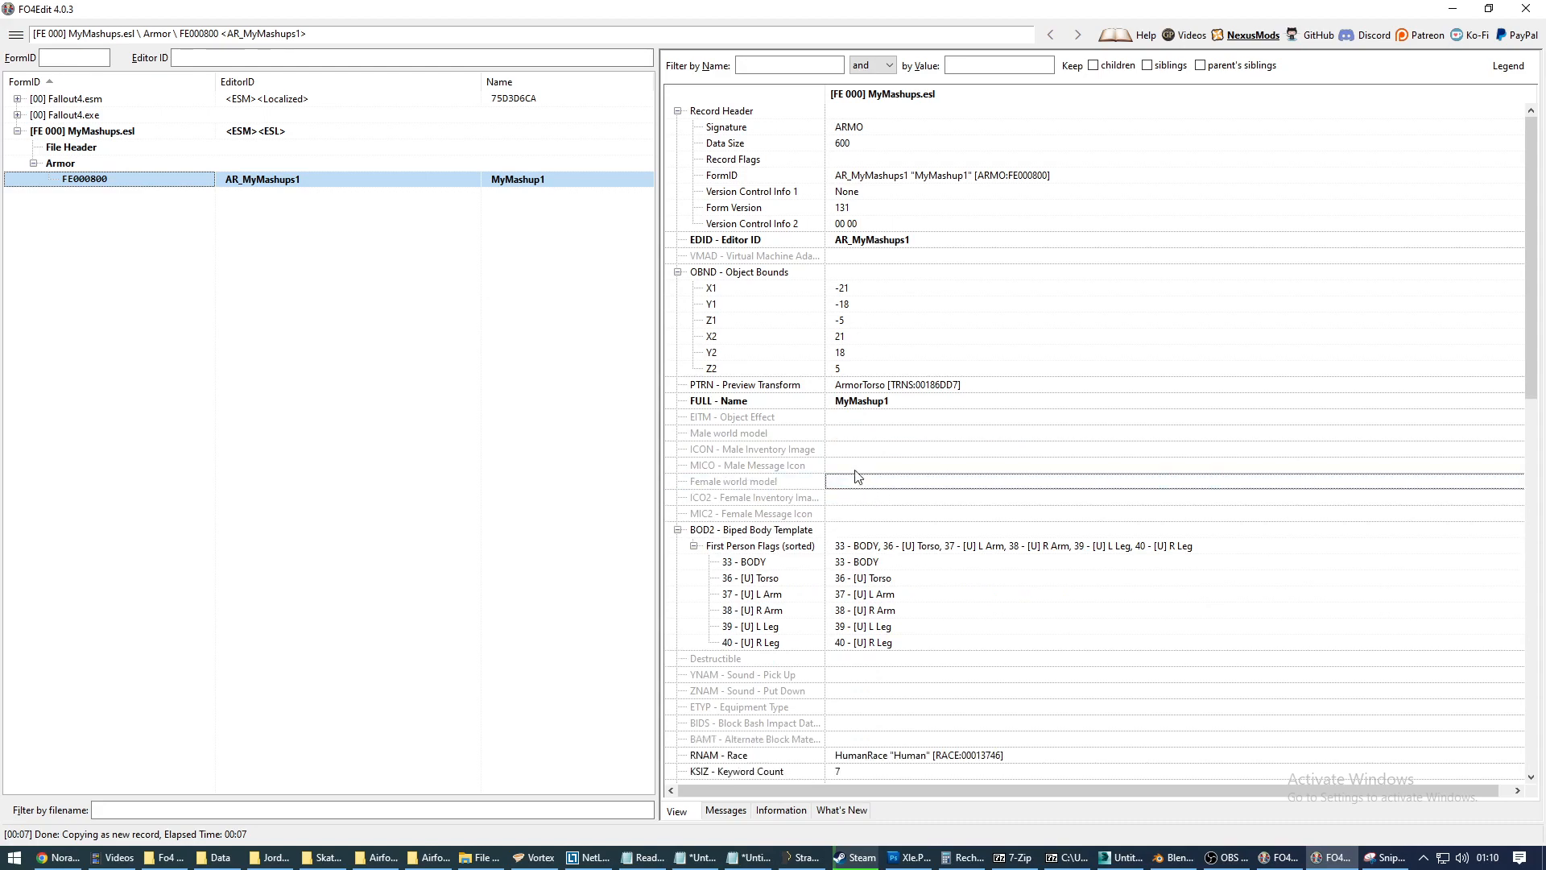
scroll(862, 520, "down", 2)
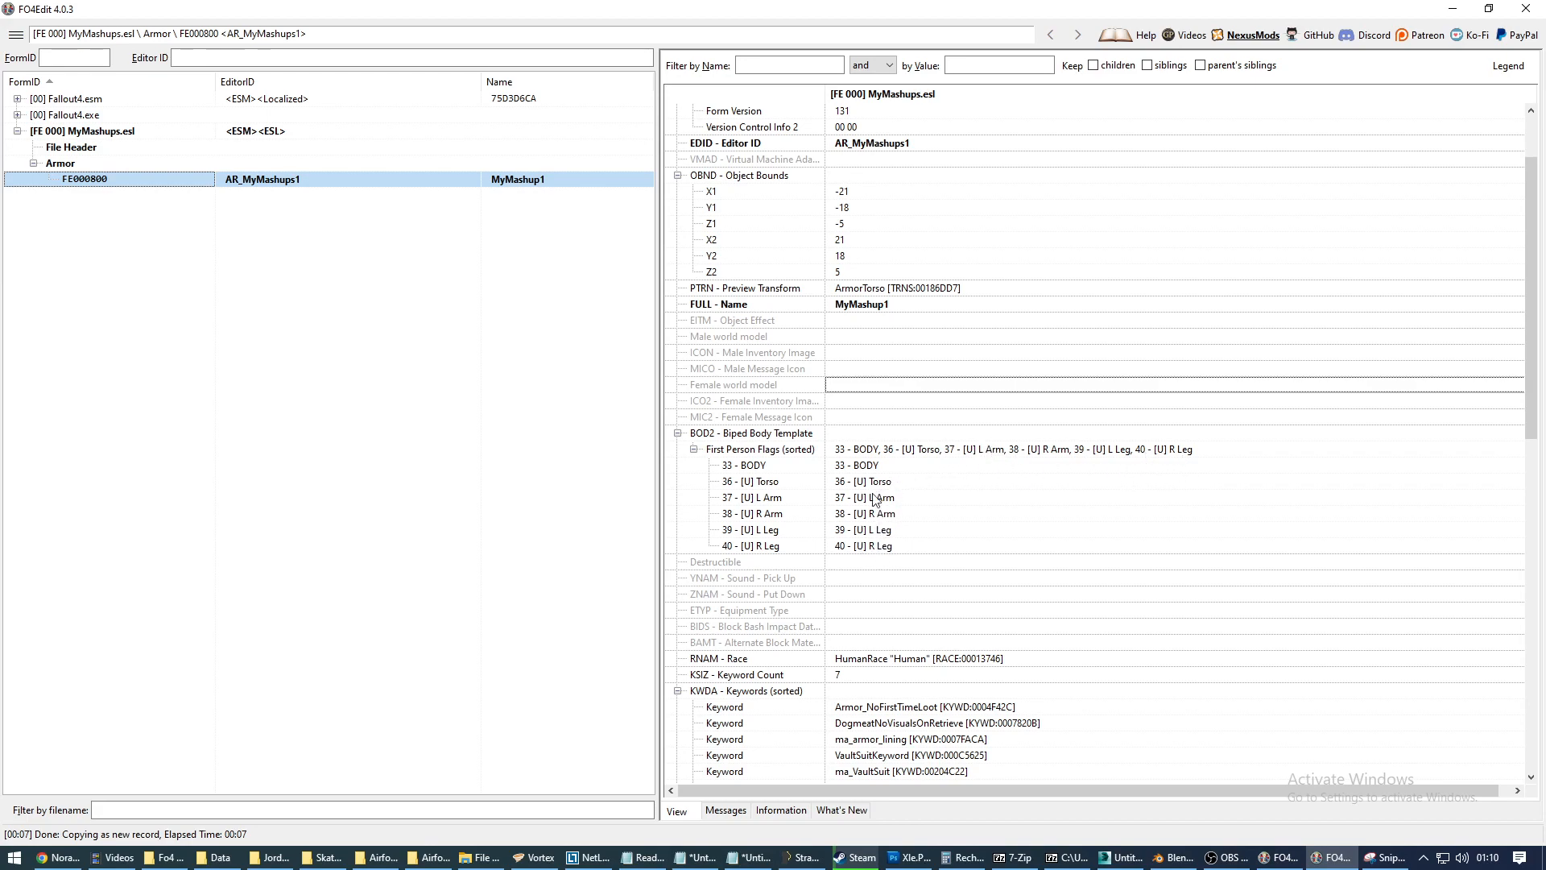
Restrict the armor's first person flags to 33 - BODY by clearing the 36 to 40 torso, arm and leg slots.
left_click(861, 454)
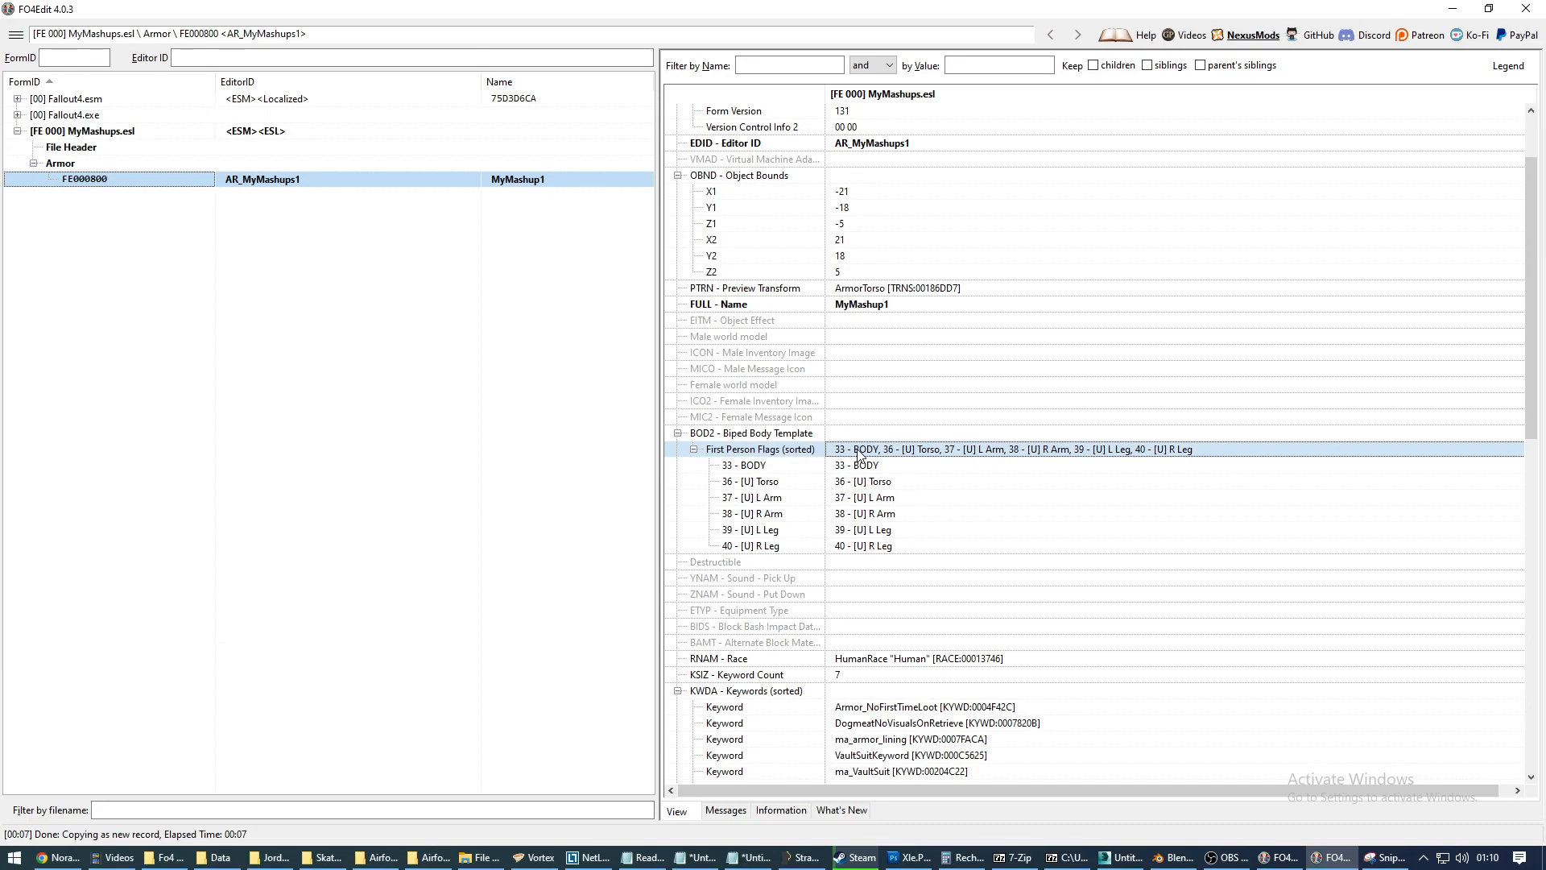
right_click(861, 455)
left_click(905, 459)
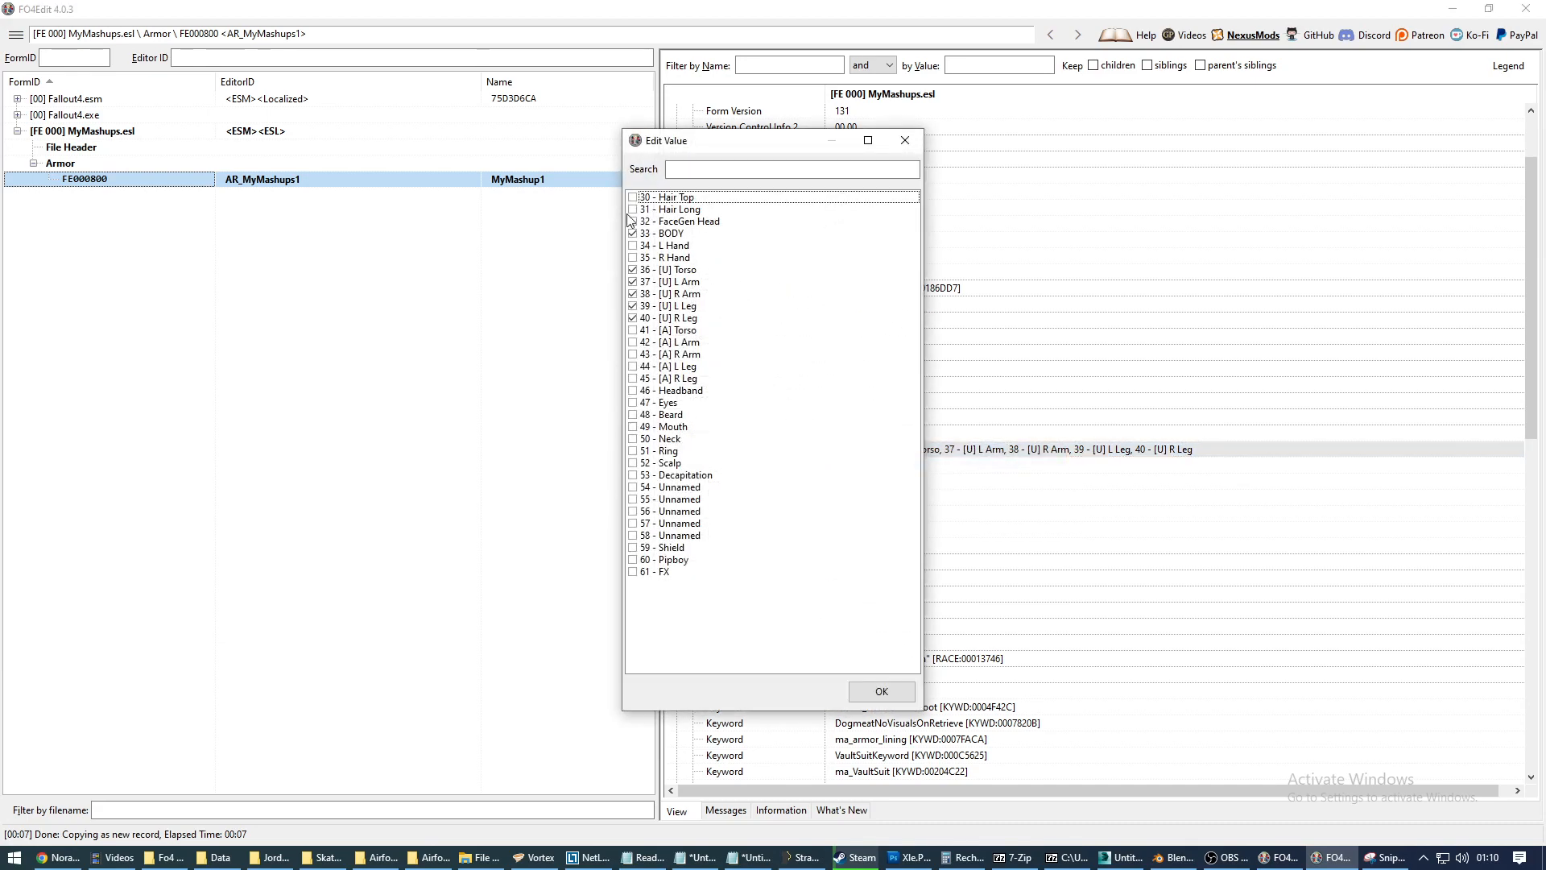
left_click(633, 270)
left_click(633, 282)
left_click(632, 294)
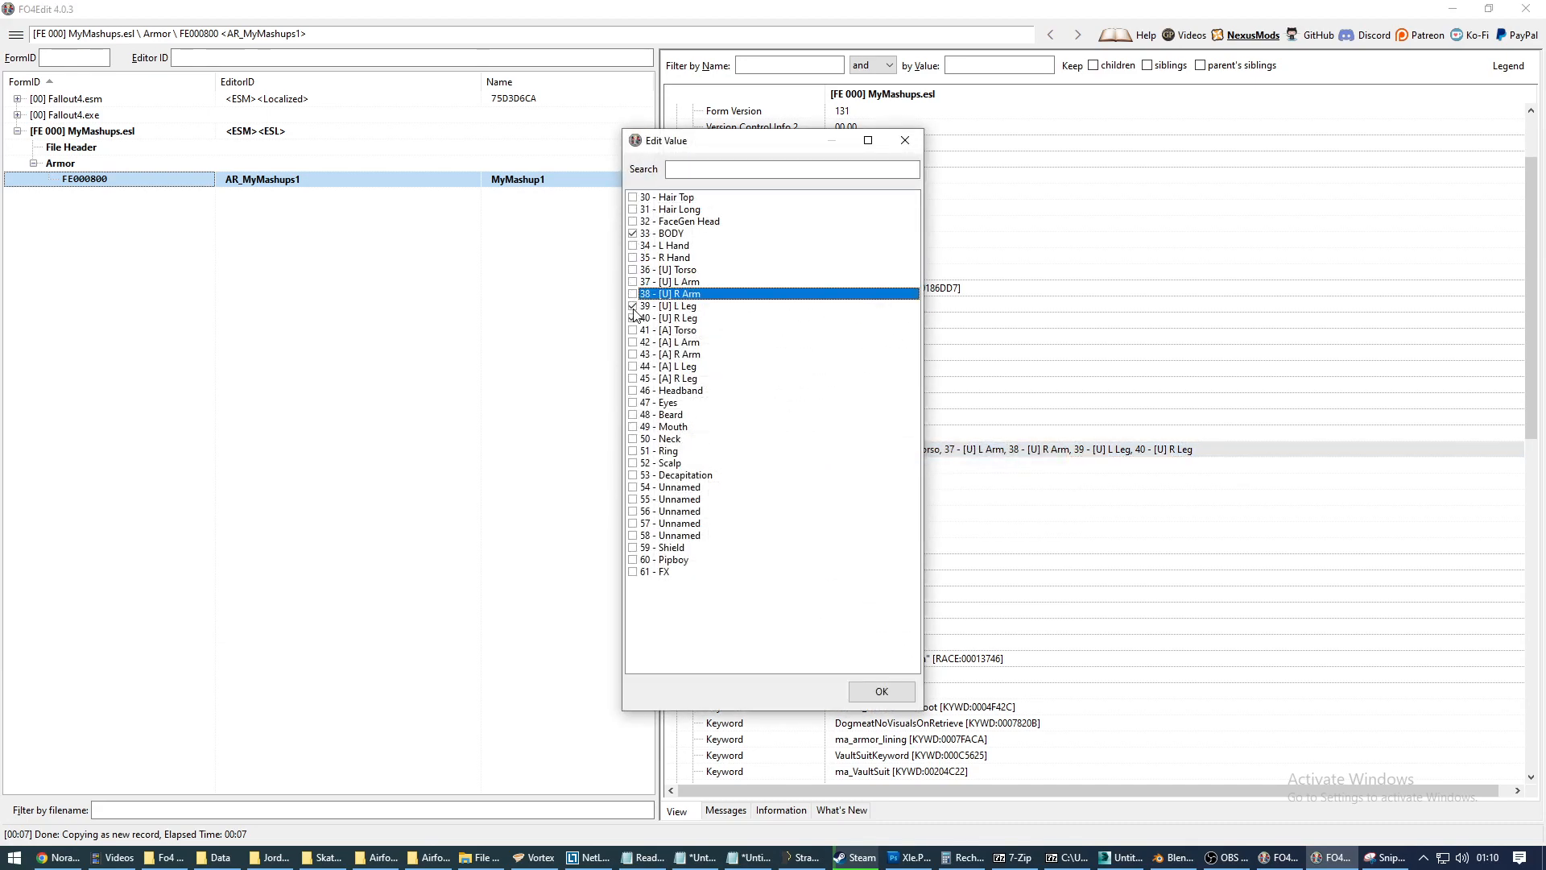
left_click(633, 306)
left_click(633, 318)
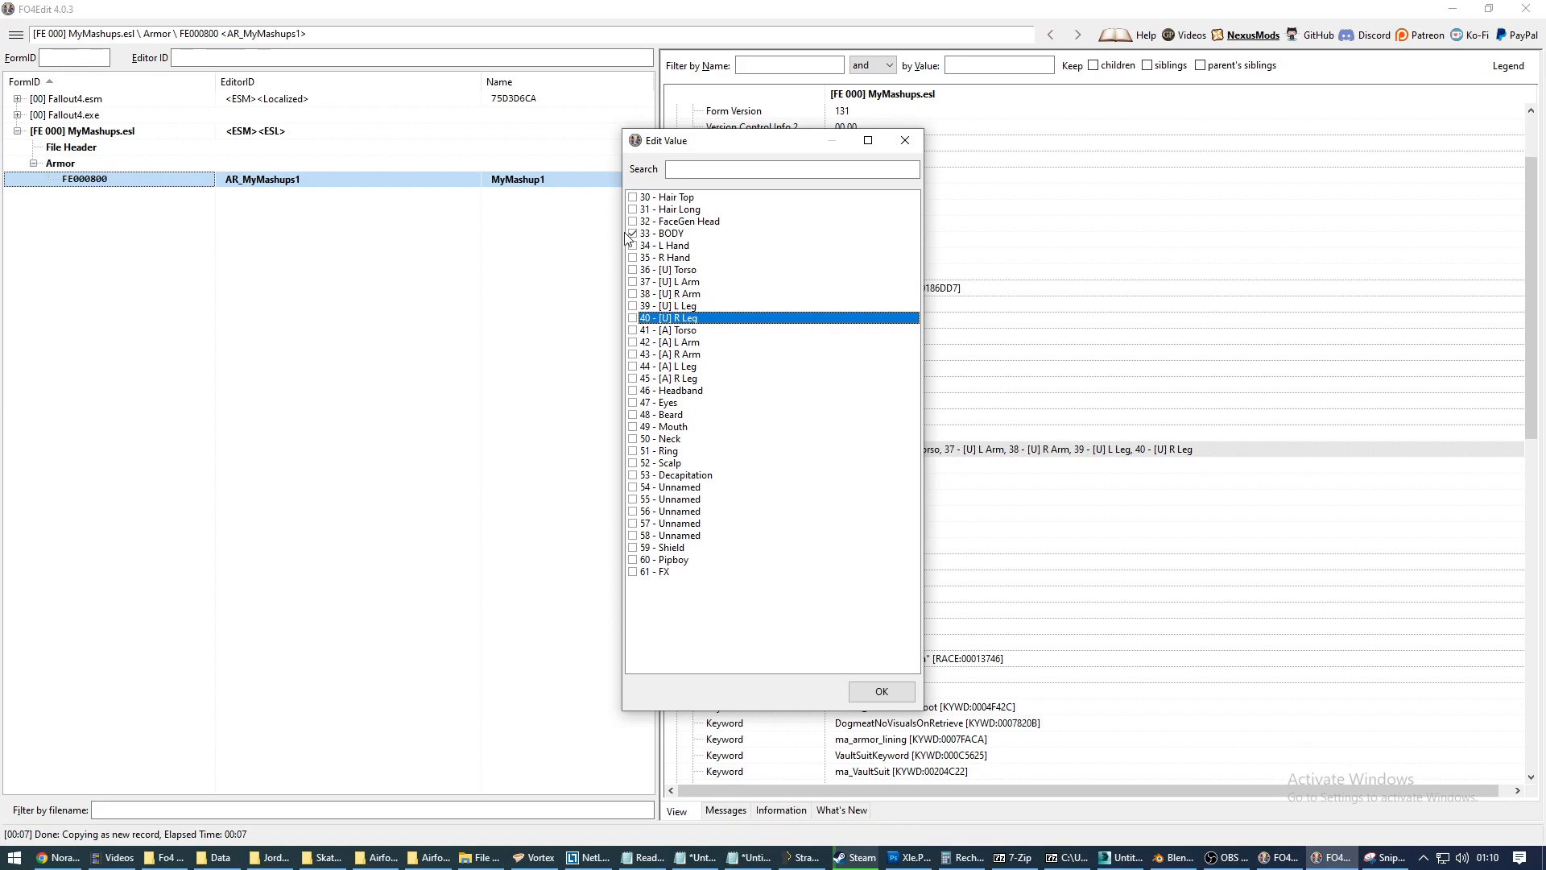
left_click(882, 691)
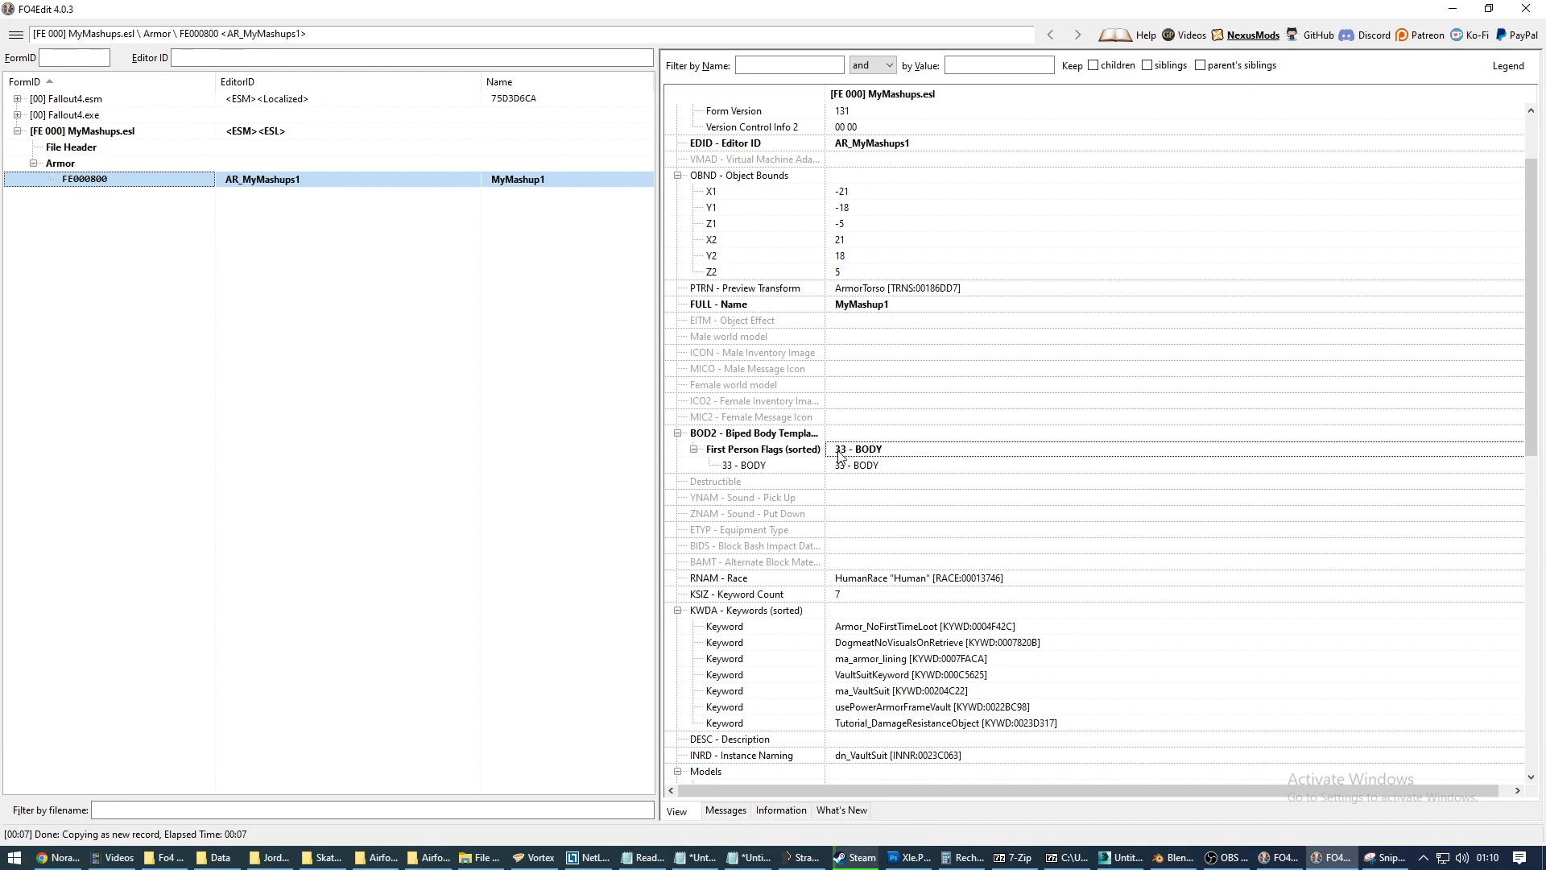
Examine the armor's race and keywords, comparing the ma_armor_lining keyword with the ap_armor_Lining attach parent slot.
scroll(858, 469, "down", 4)
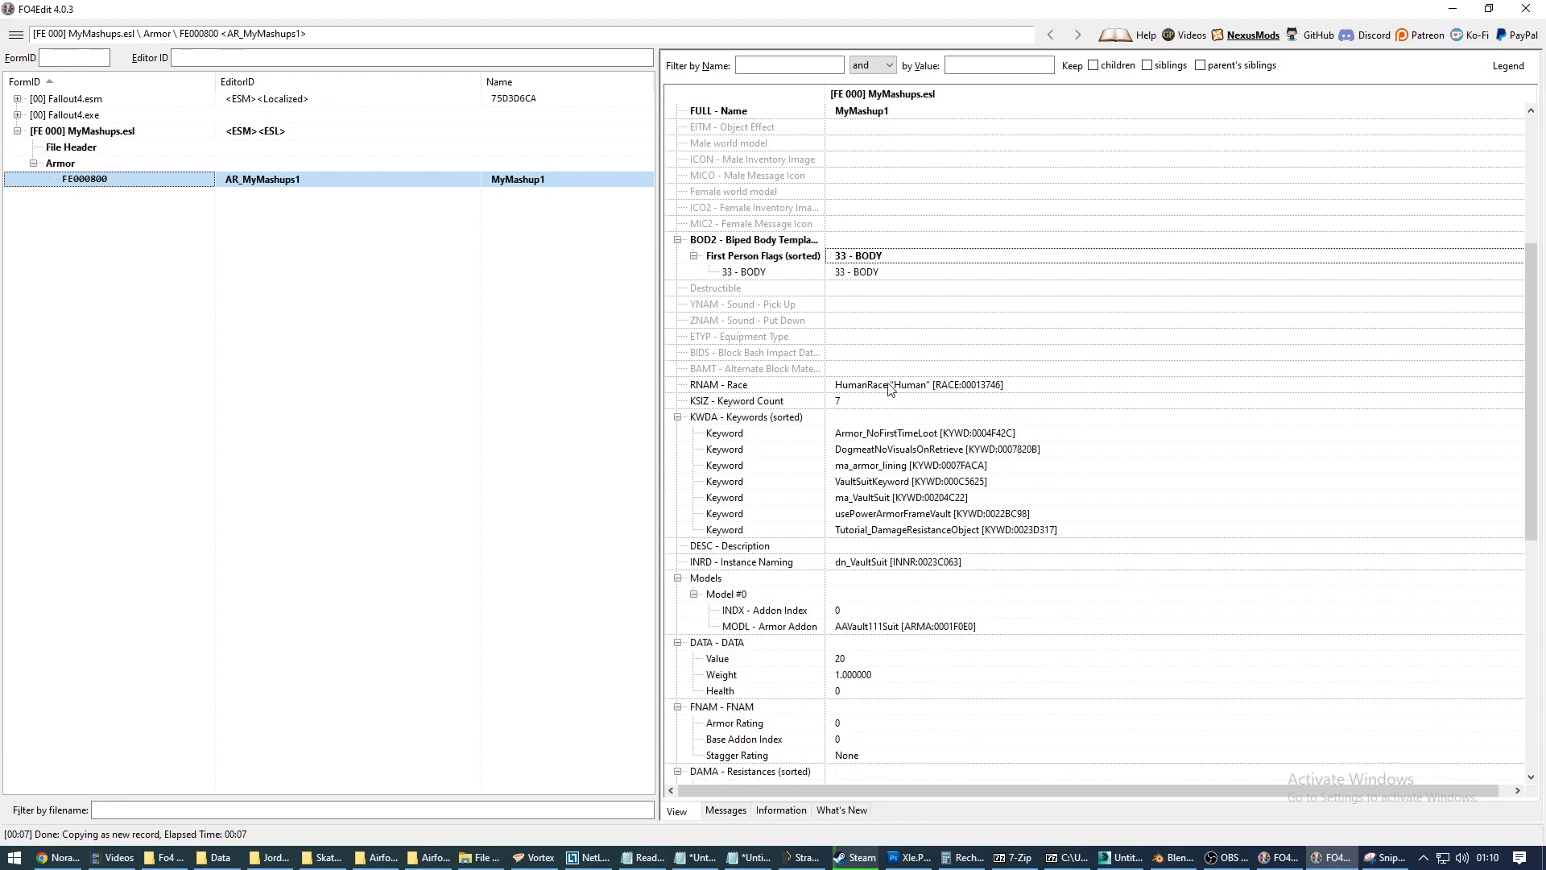
left_click(880, 387)
scroll(886, 414, "down", 2)
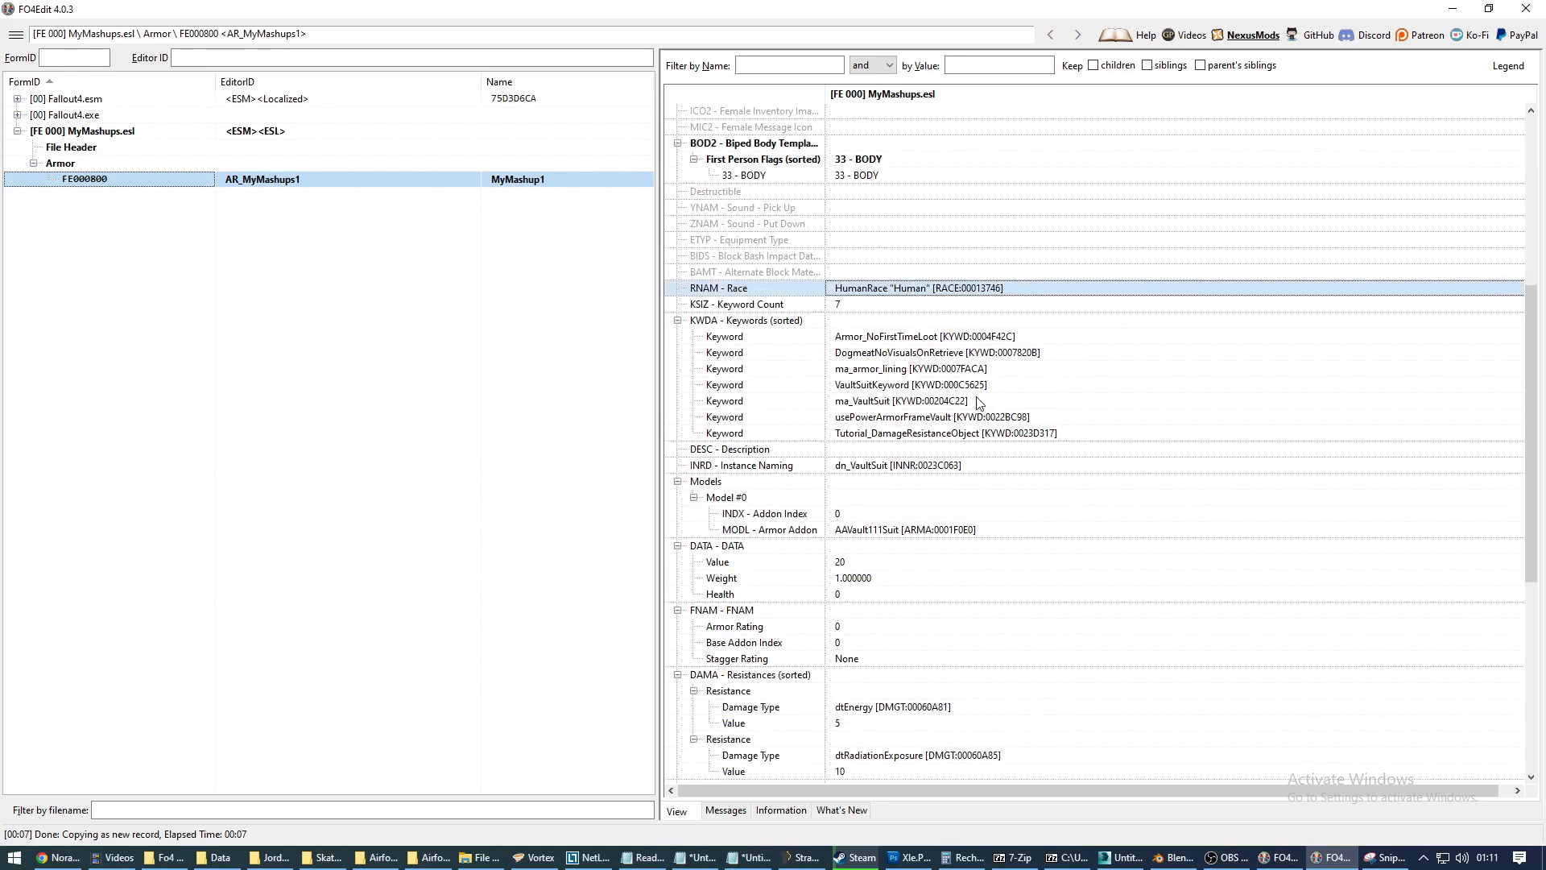
left_click(852, 369)
scroll(1011, 386, "down", 8)
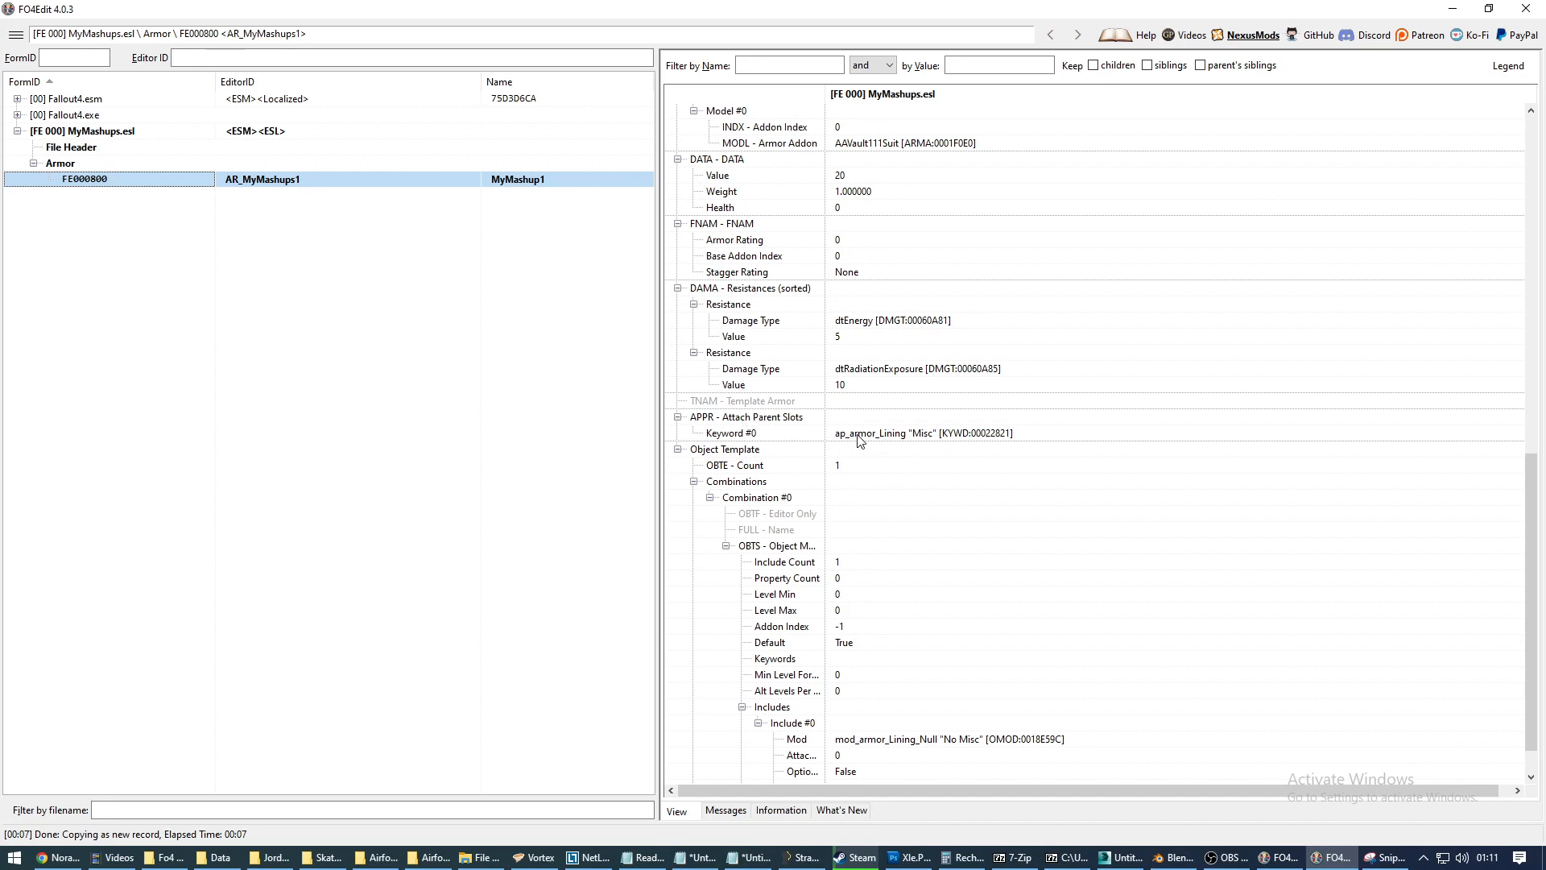
scroll(946, 443, "up", 4)
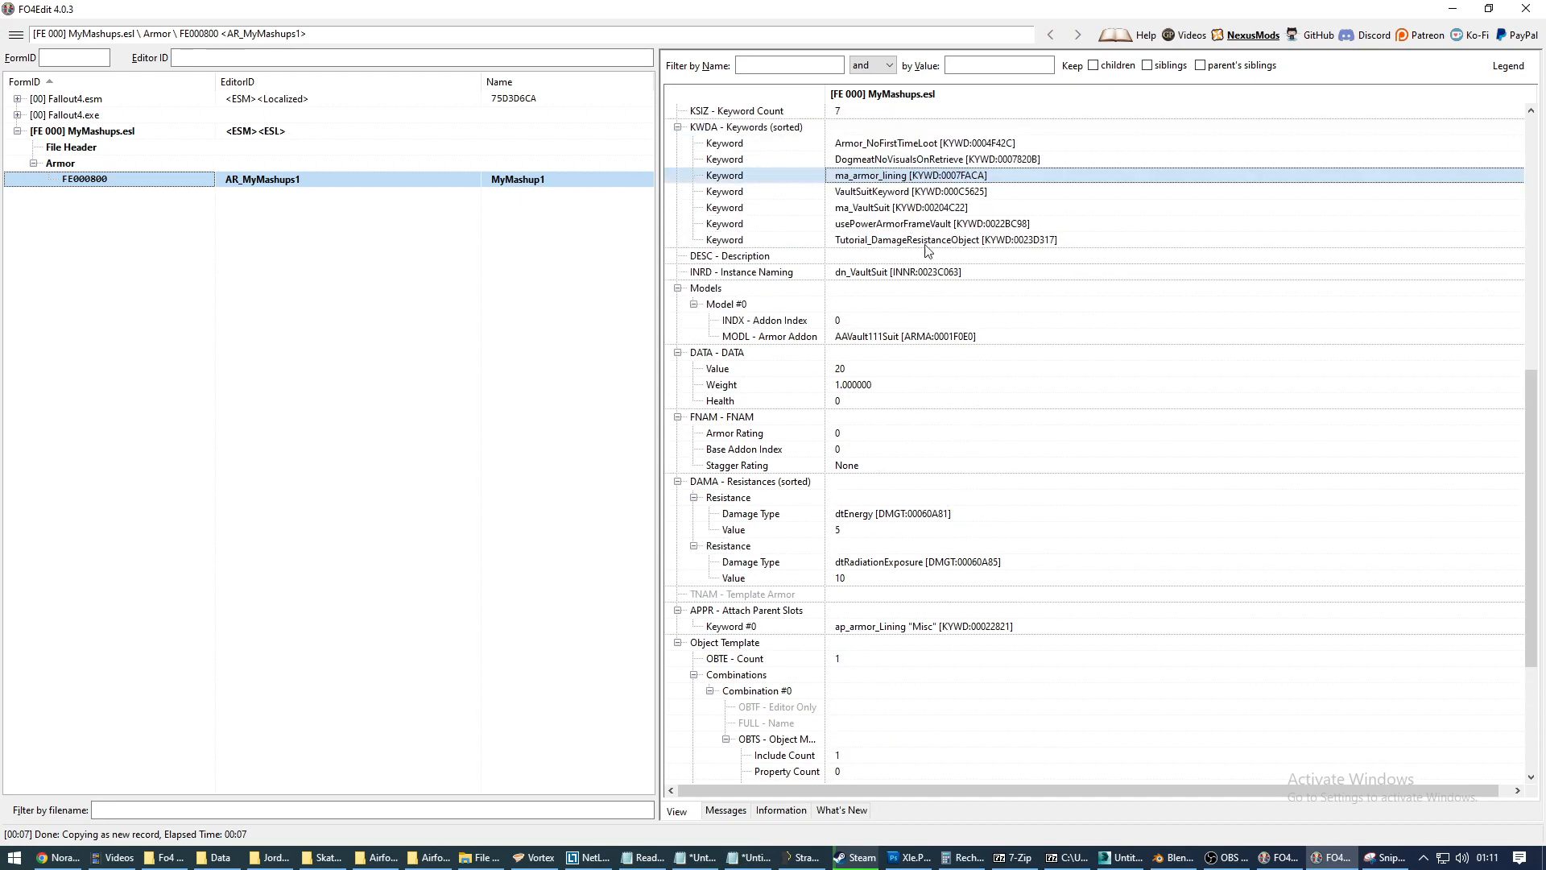
left_click(900, 629)
left_click(884, 177)
left_click(854, 623)
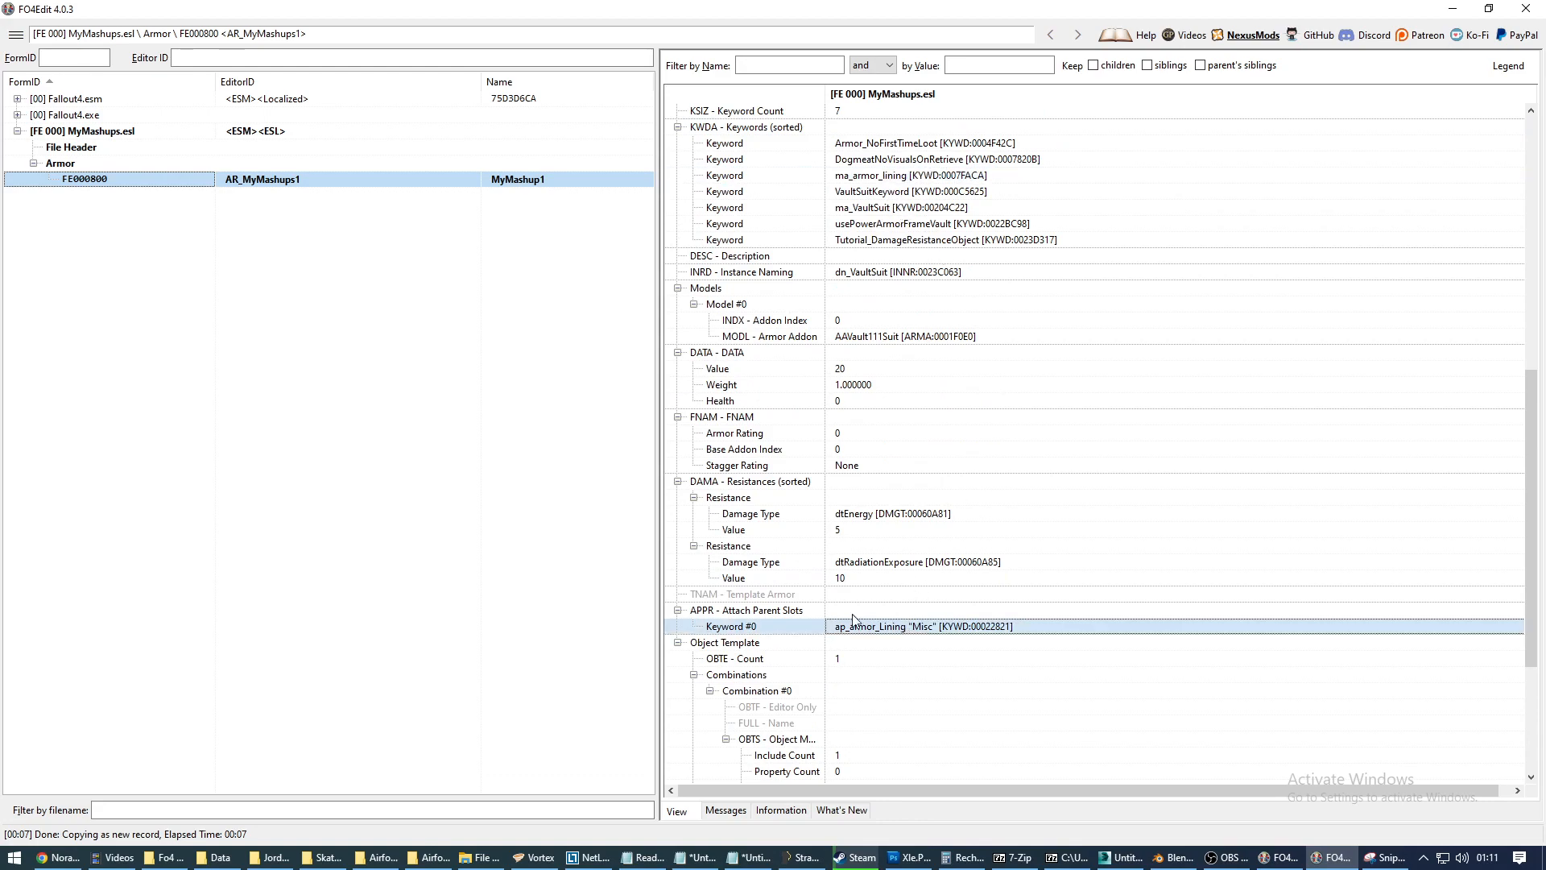
left_click(887, 178)
left_click(943, 629)
left_click(888, 177)
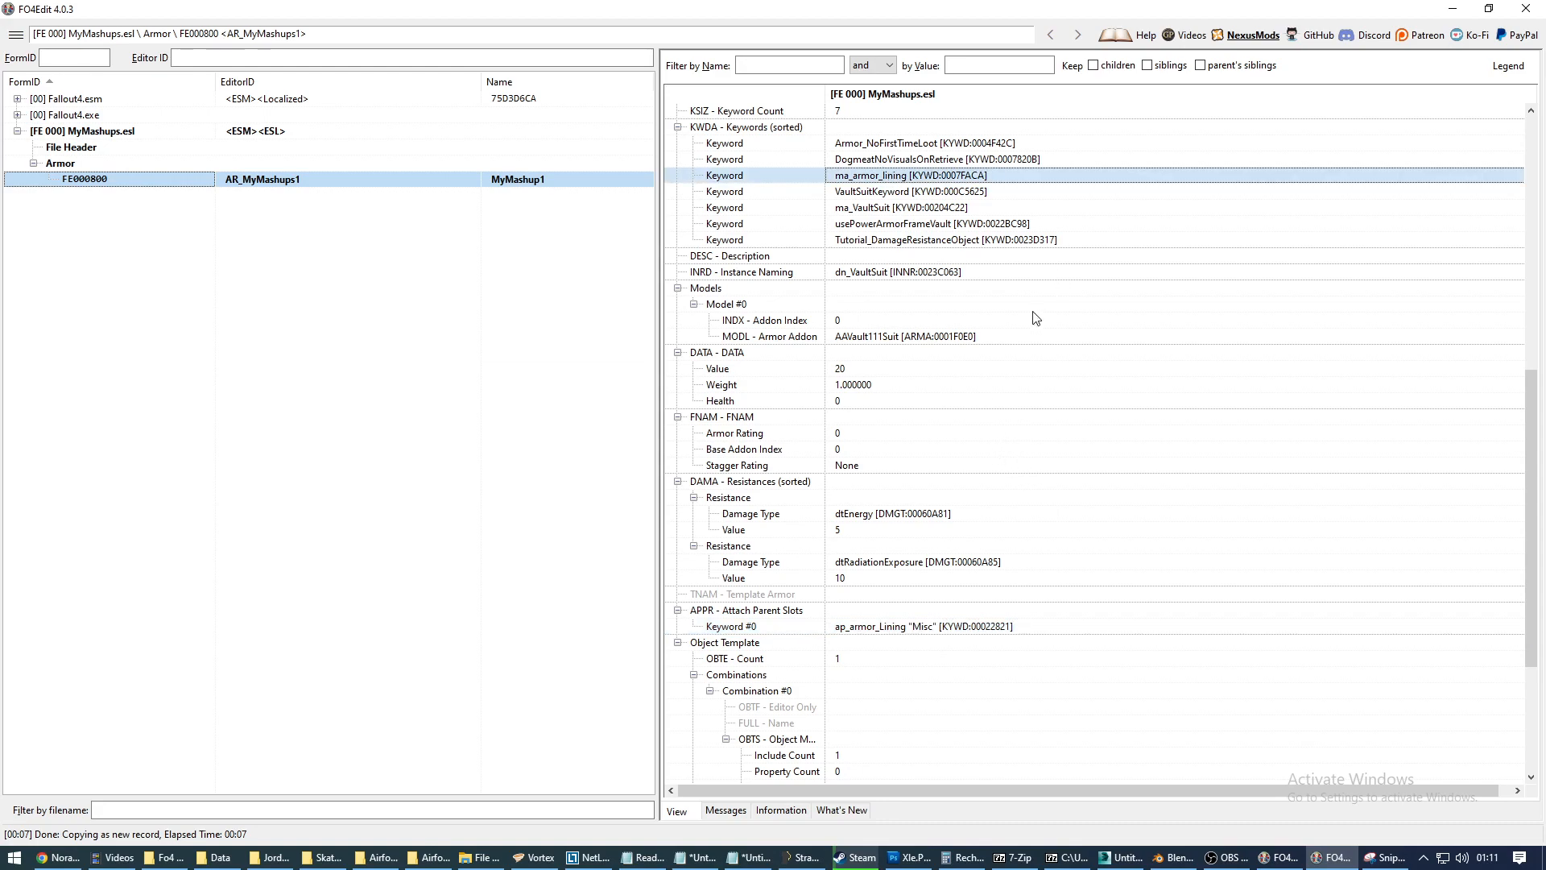
scroll(896, 364, "up", 2)
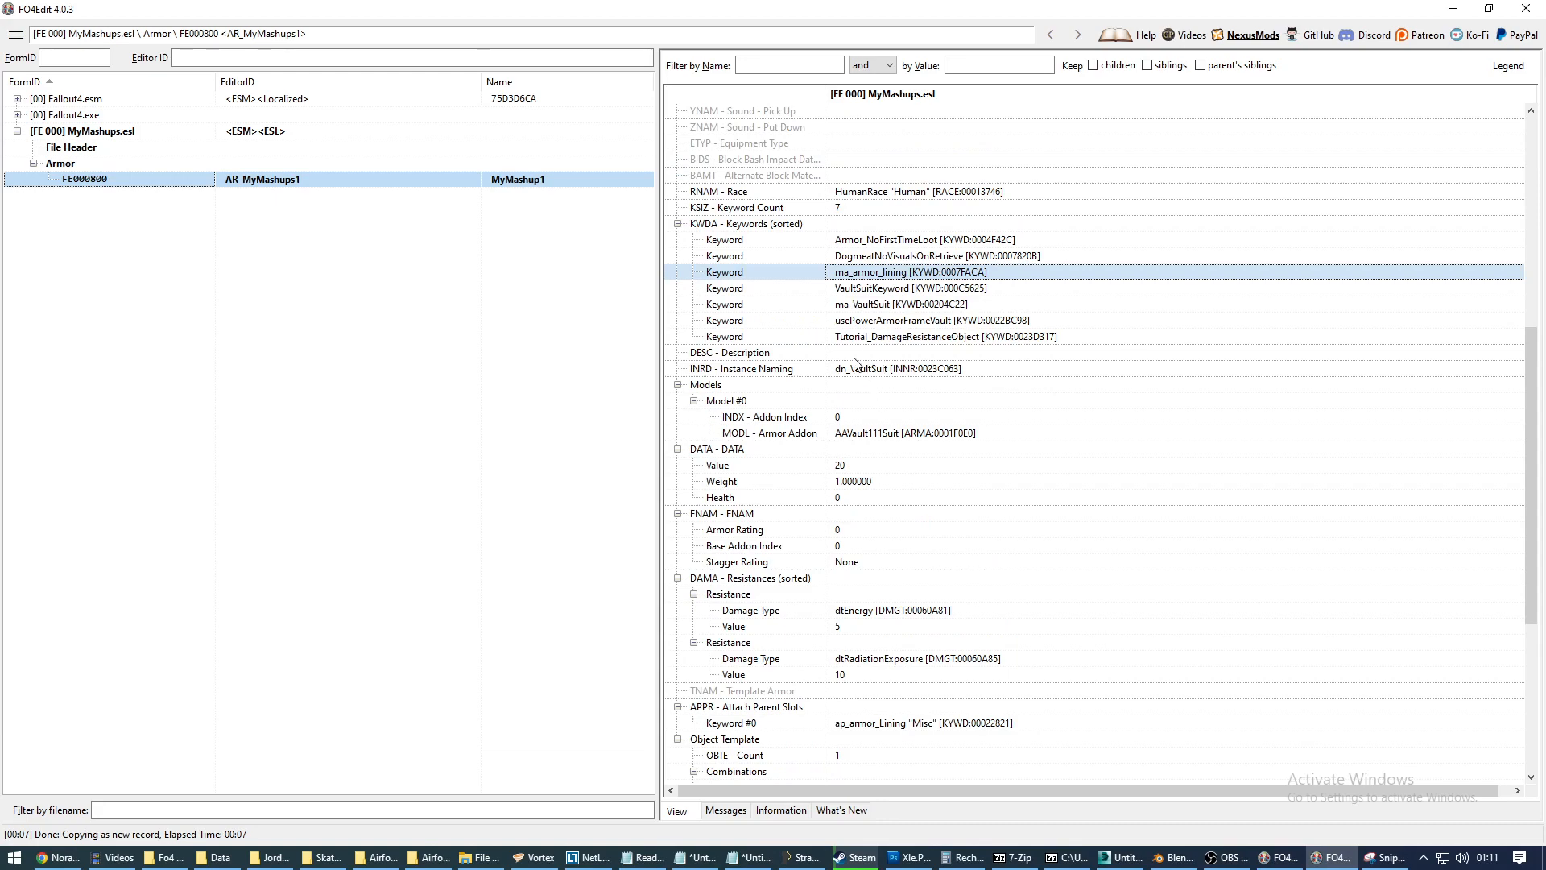
Remove the dn_VaultSuit instance naming entry from the AR_MyMashups1 armor record.
left_click(910, 359)
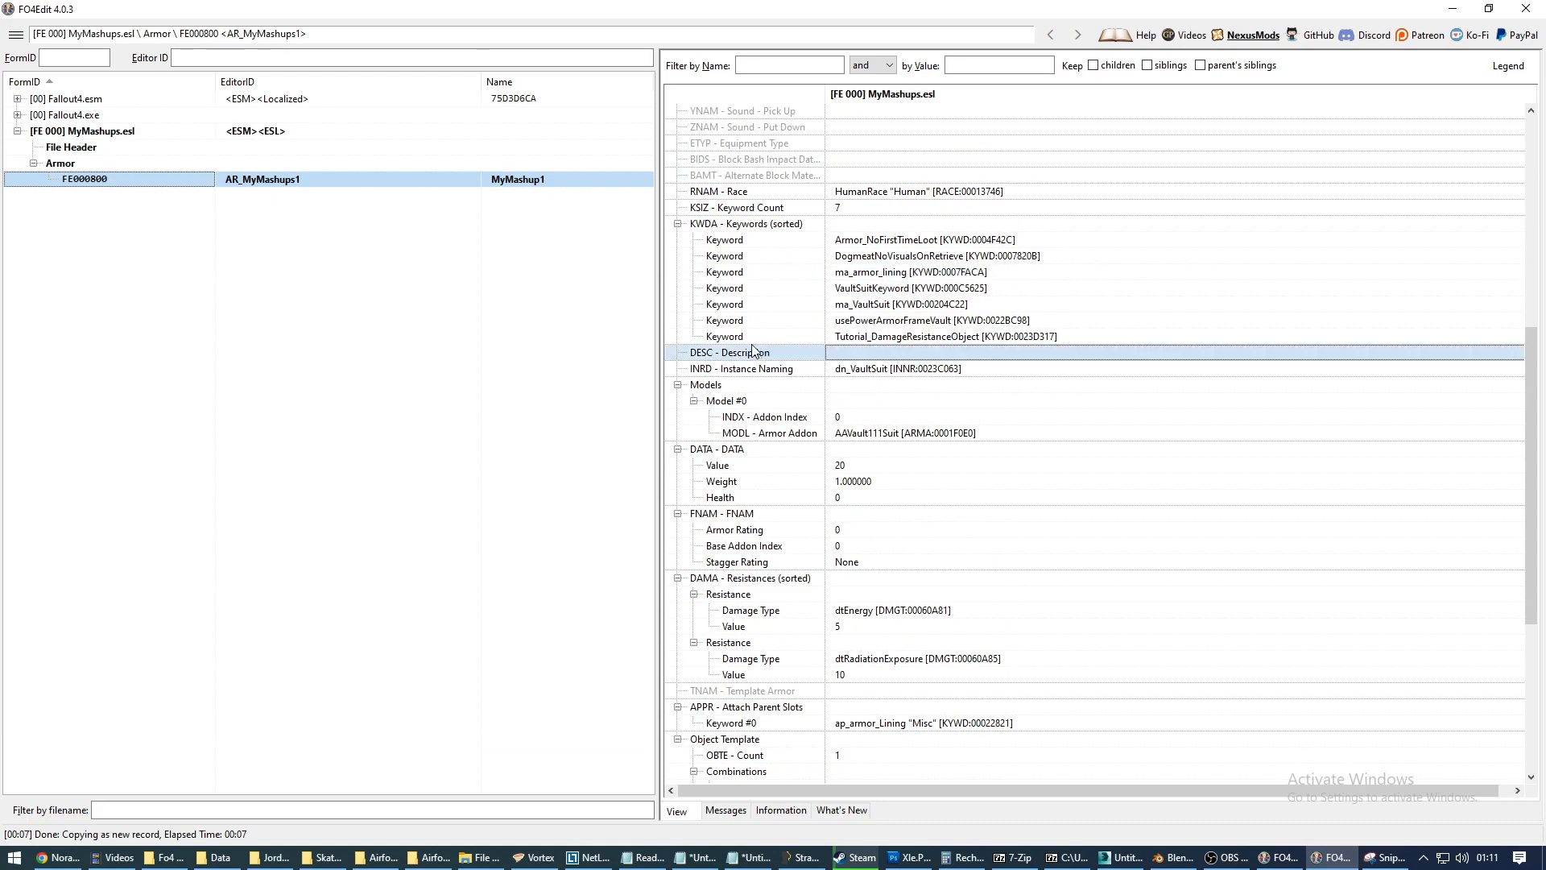
left_click(887, 370)
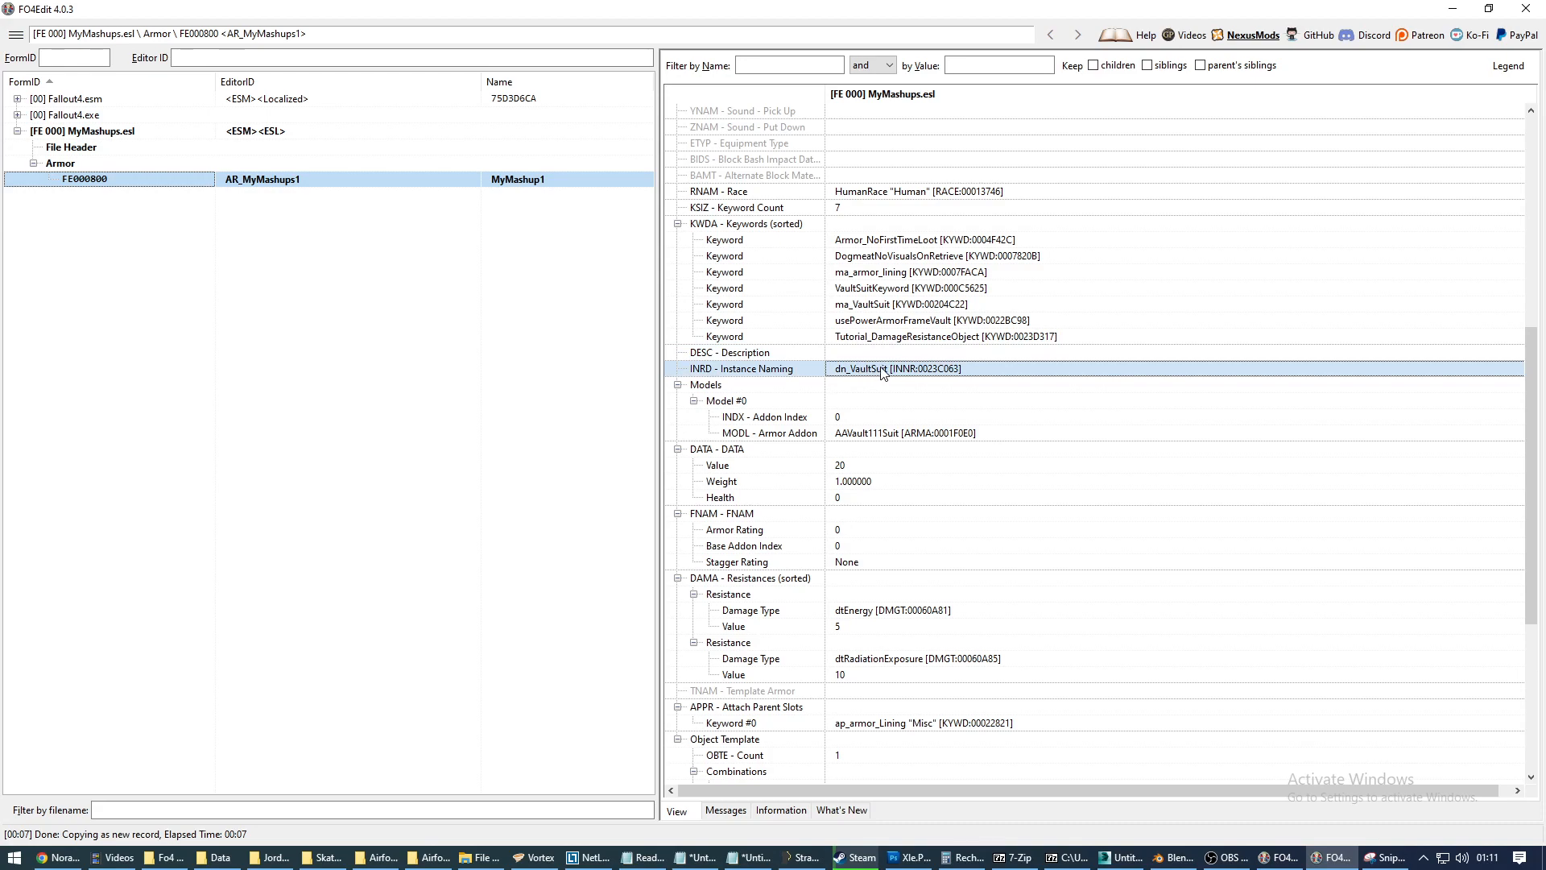
right_click(873, 372)
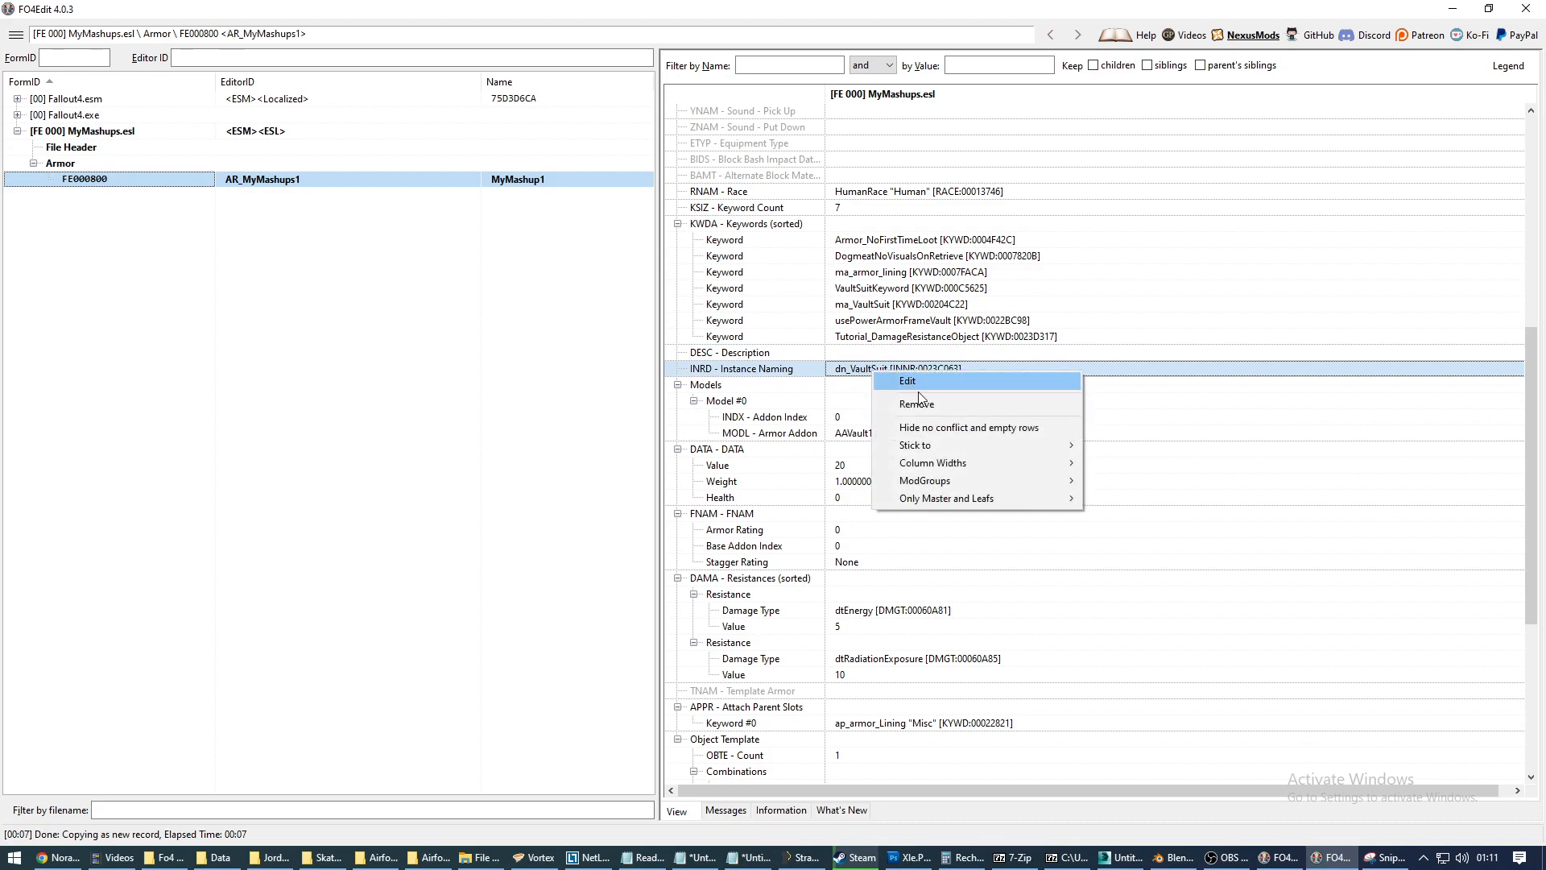
left_click(920, 401)
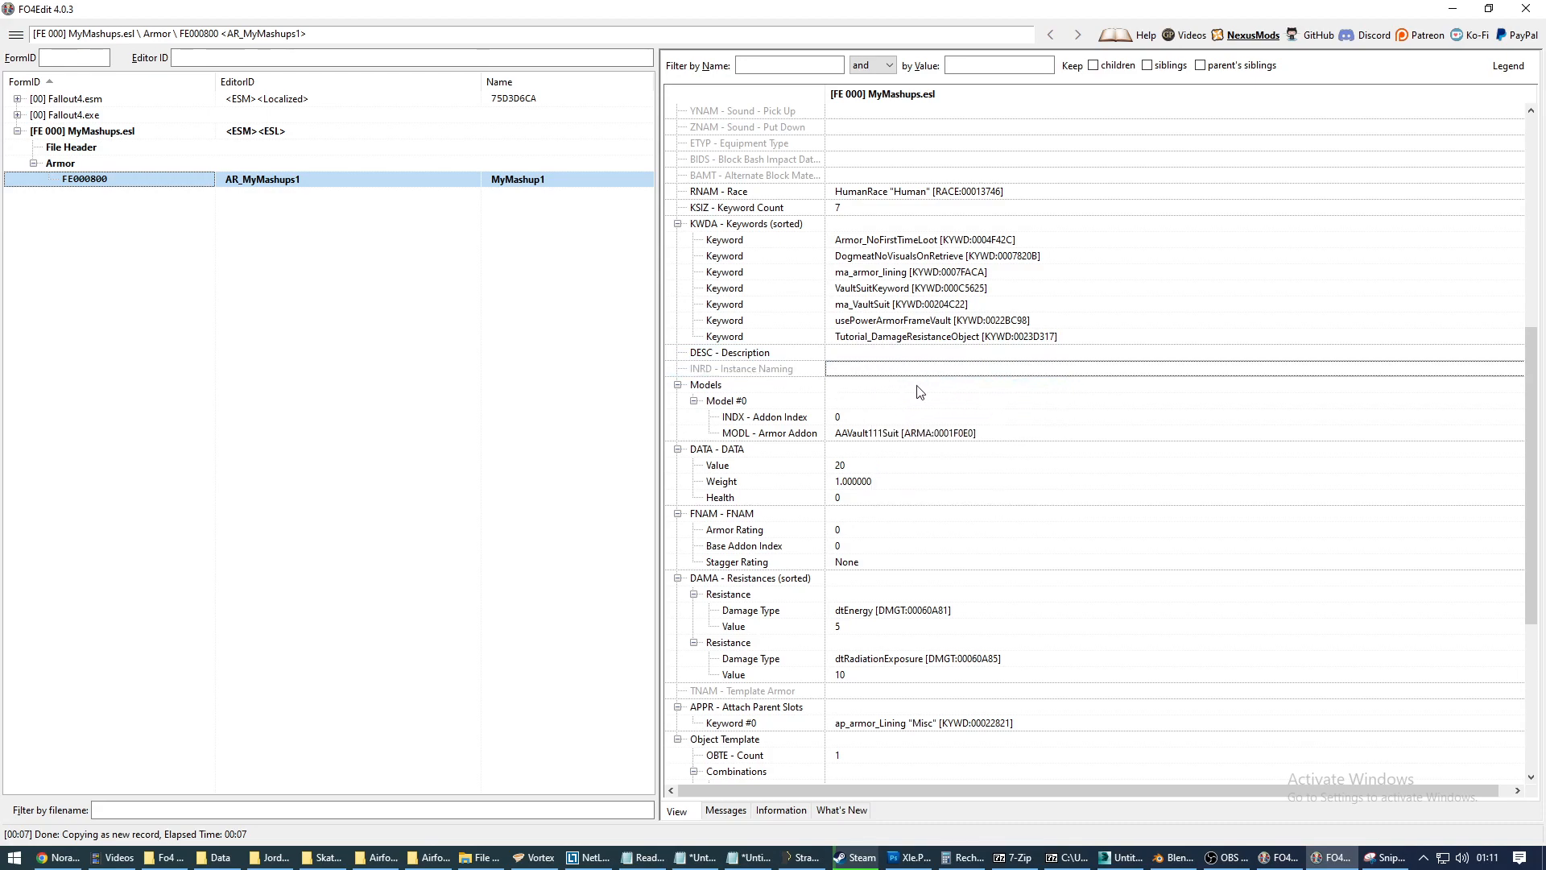
Review the armor's models, value and weight, and set its armor rating to 25.
scroll(920, 392, "down", 3)
left_click(865, 244)
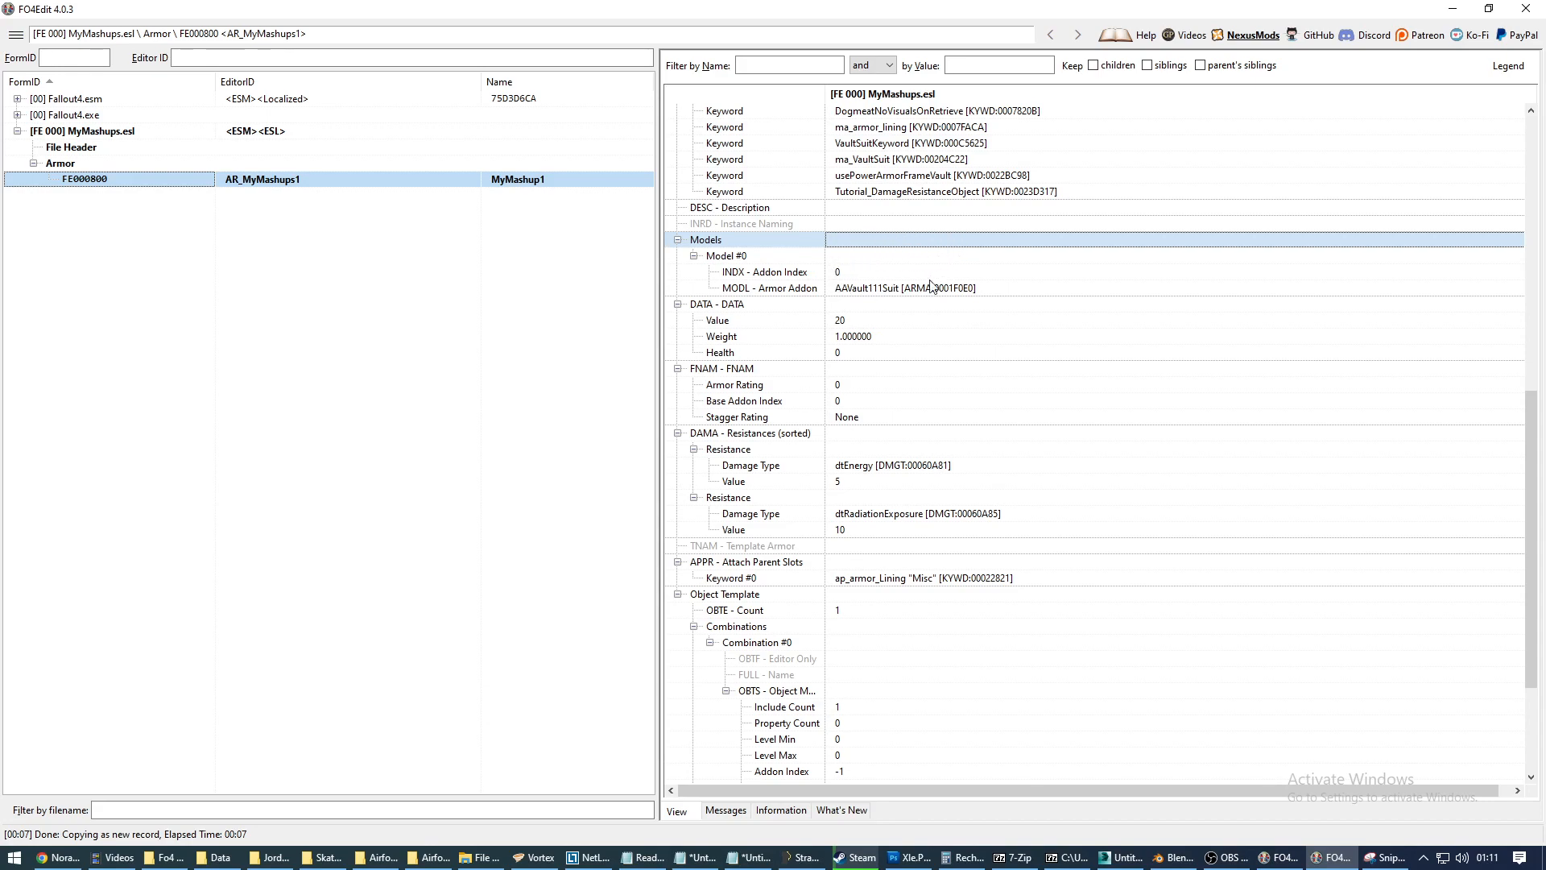
scroll(918, 444, "down", 3)
scroll(918, 444, "up", 4)
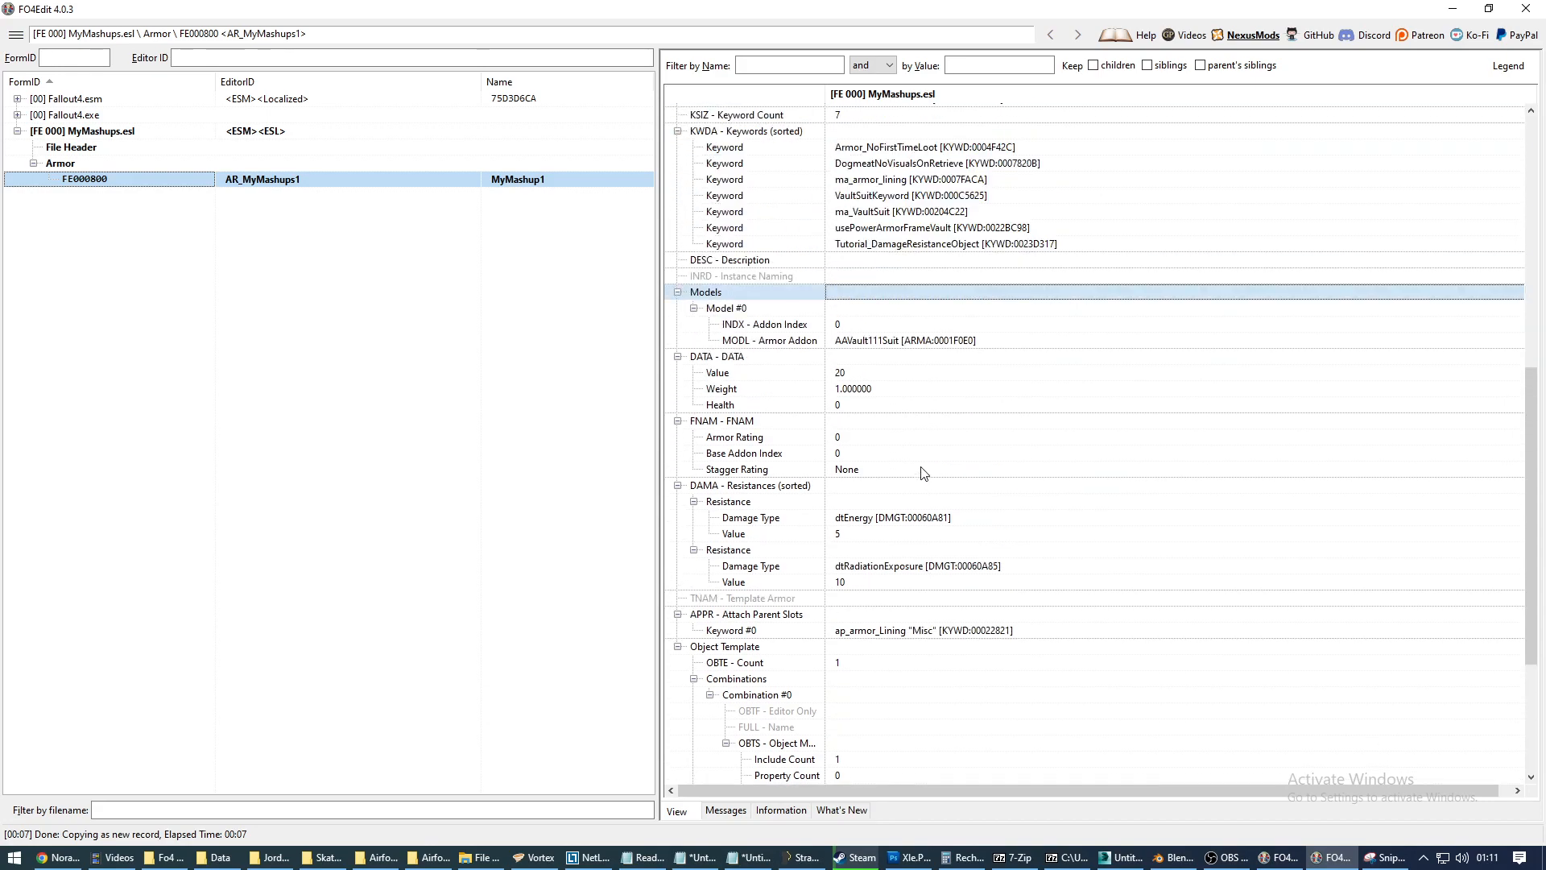
left_click(842, 375)
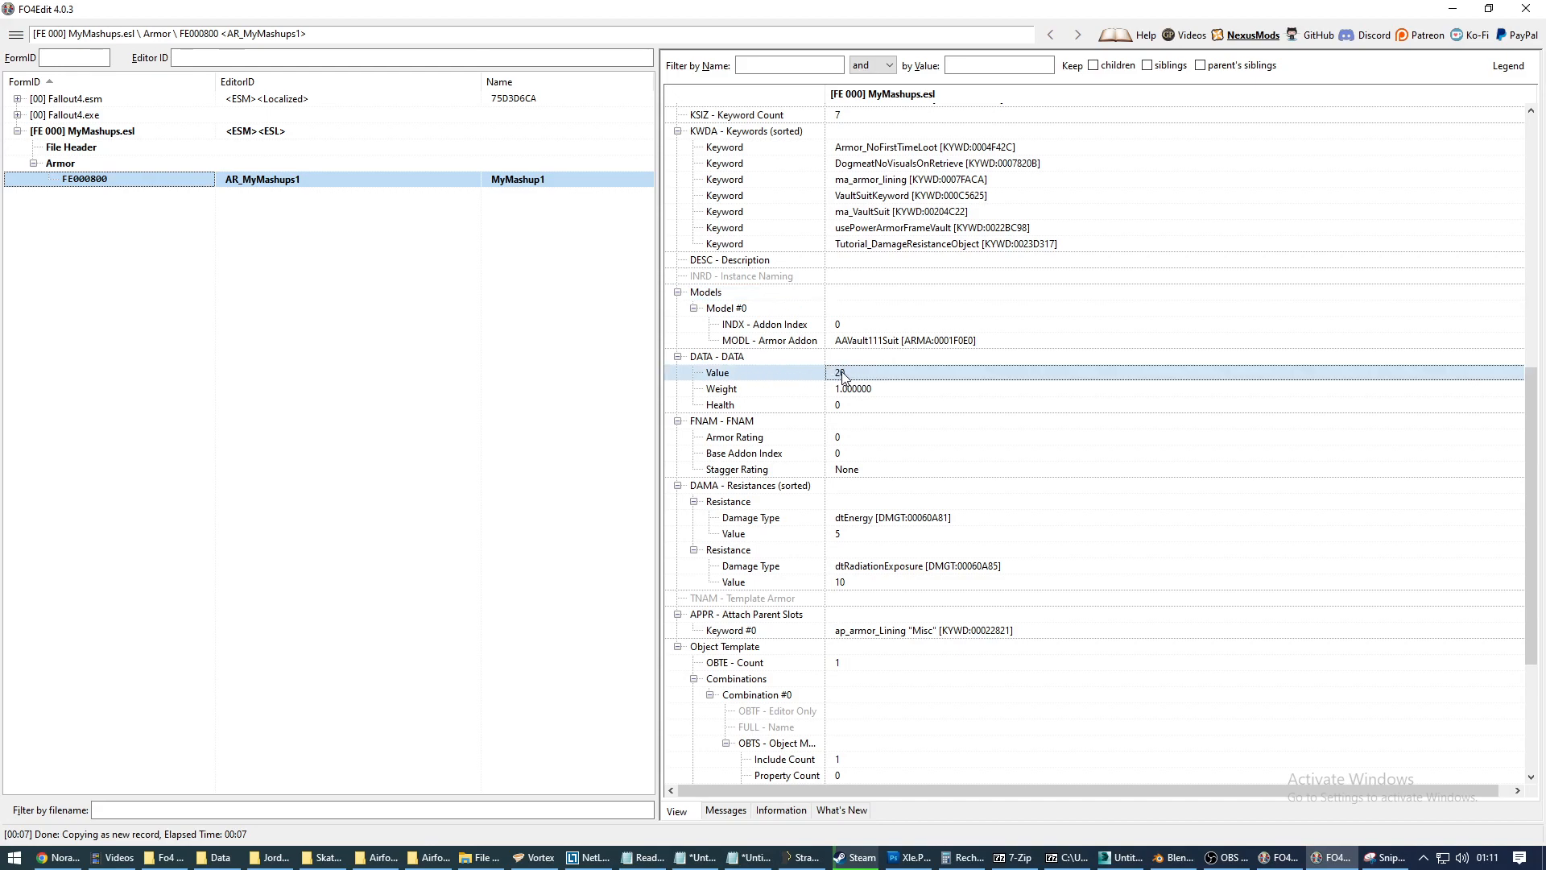
left_click(857, 392)
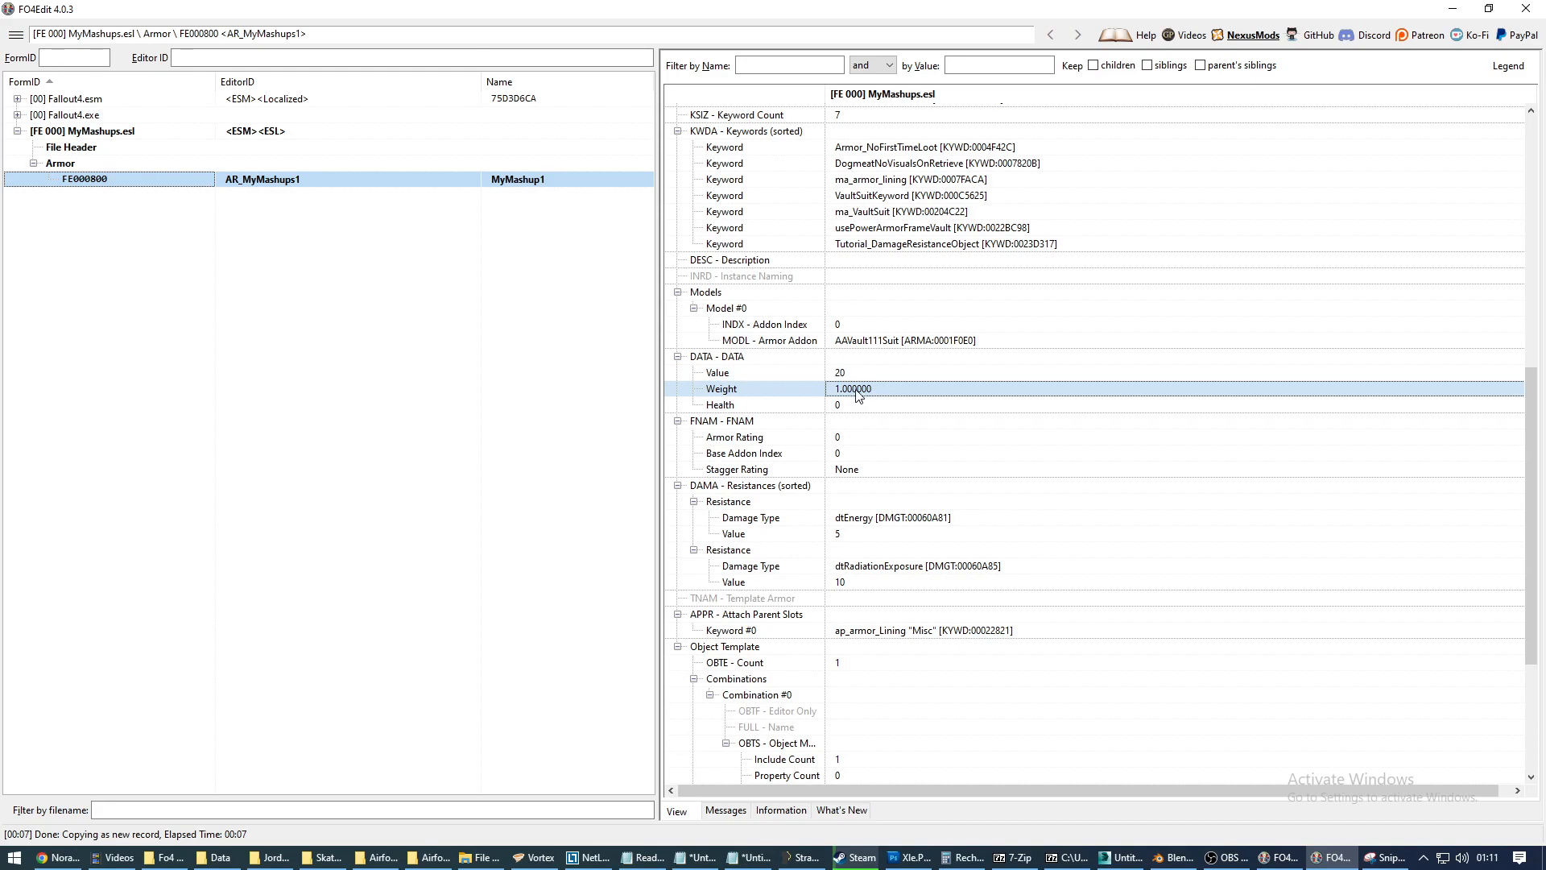
left_click(843, 440)
right_click(883, 441)
left_click(886, 448)
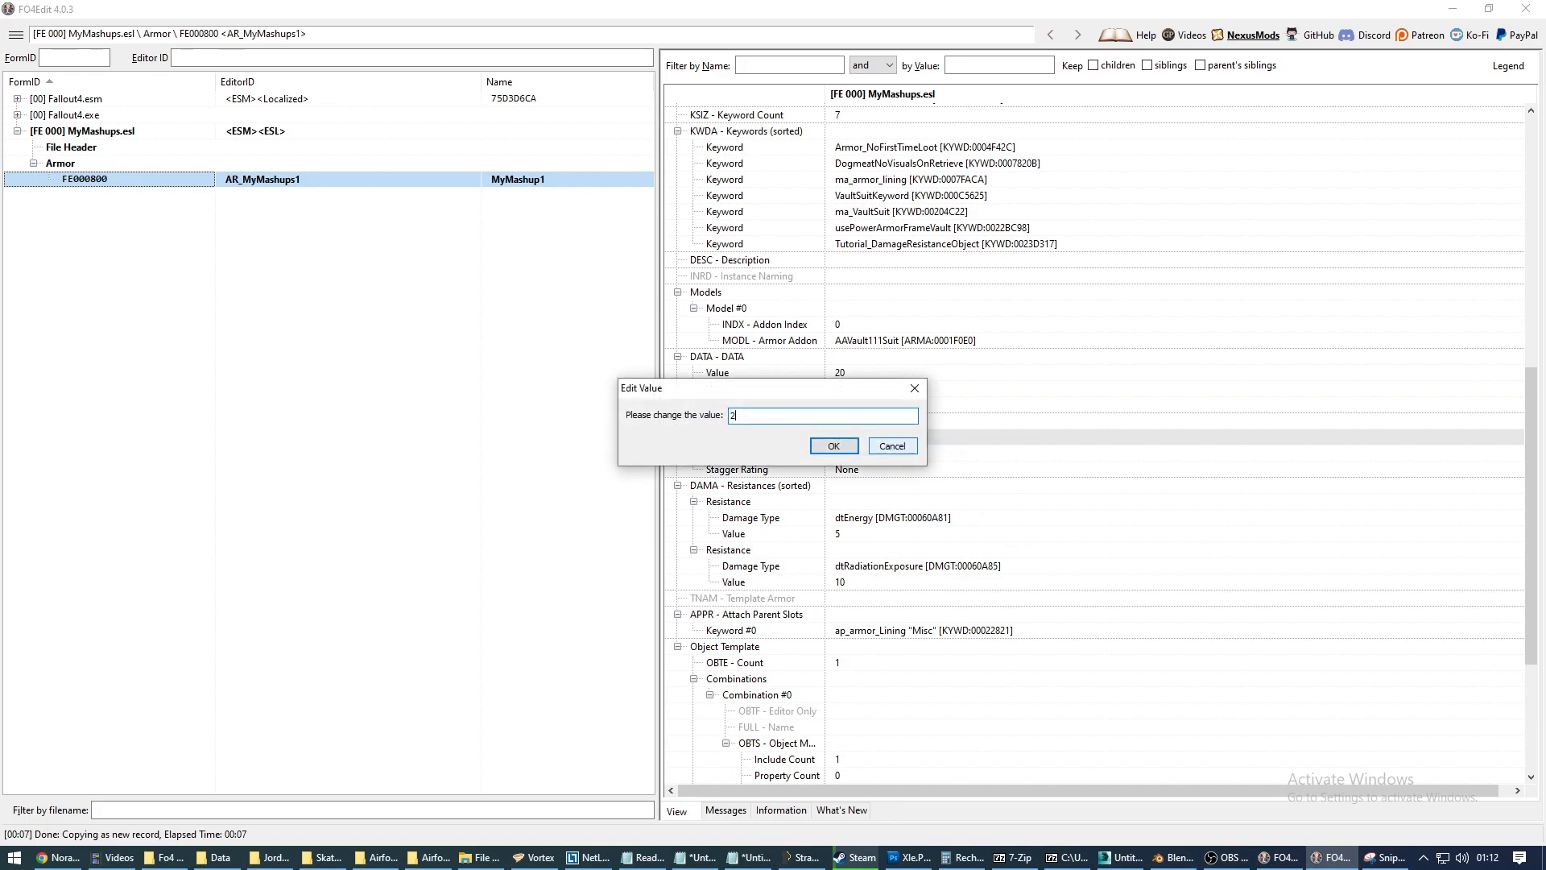
key("Return")
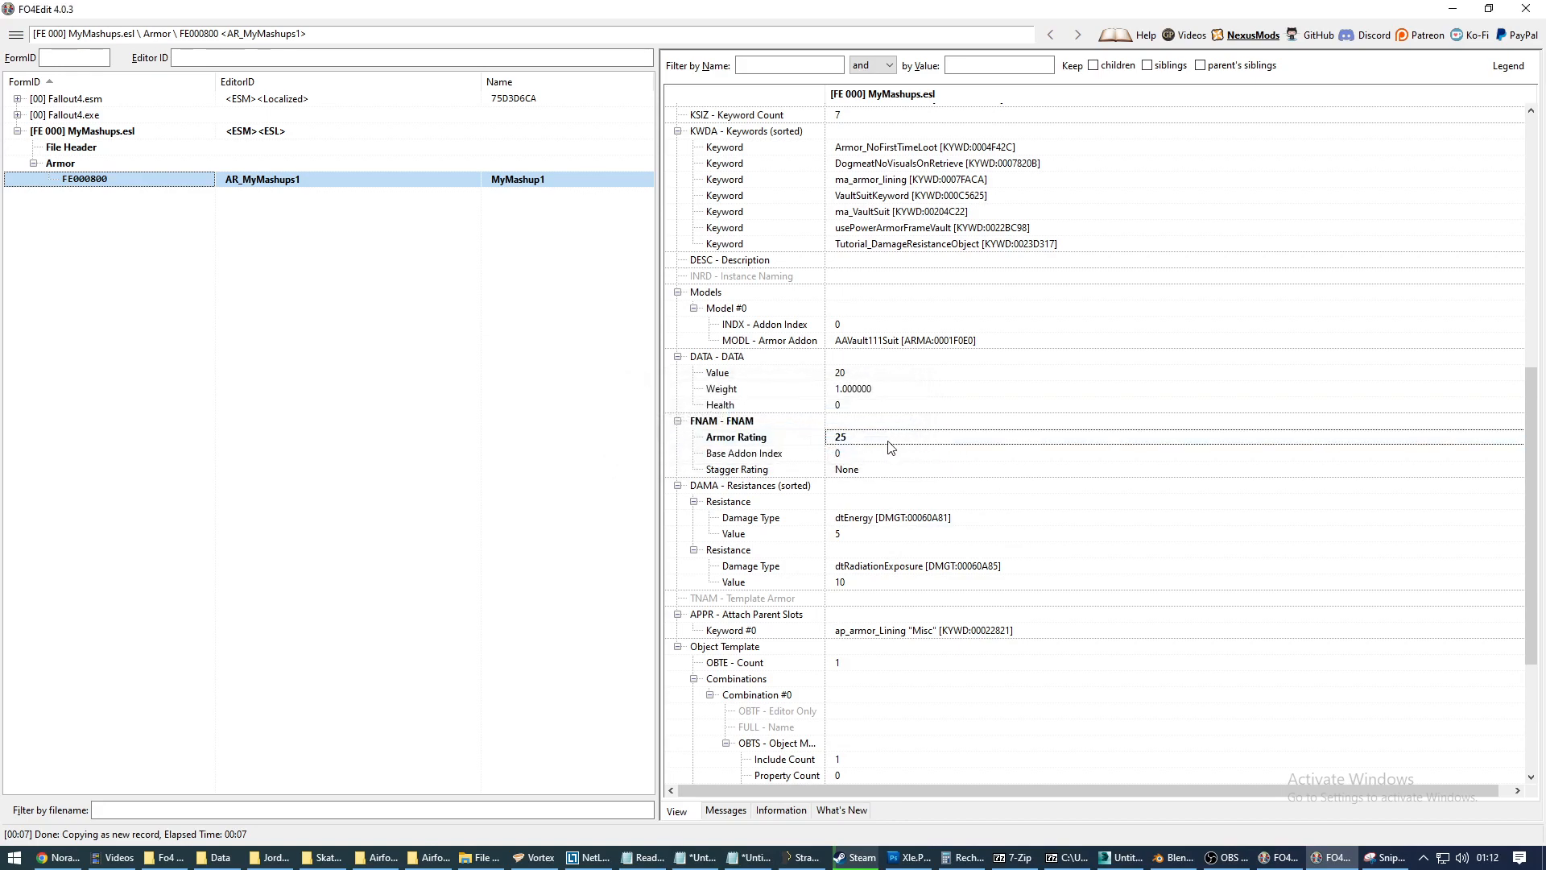
Add a resistance entry with damage type dtPoison and a value of 100 to the armor record.
scroll(889, 447, "down", 3)
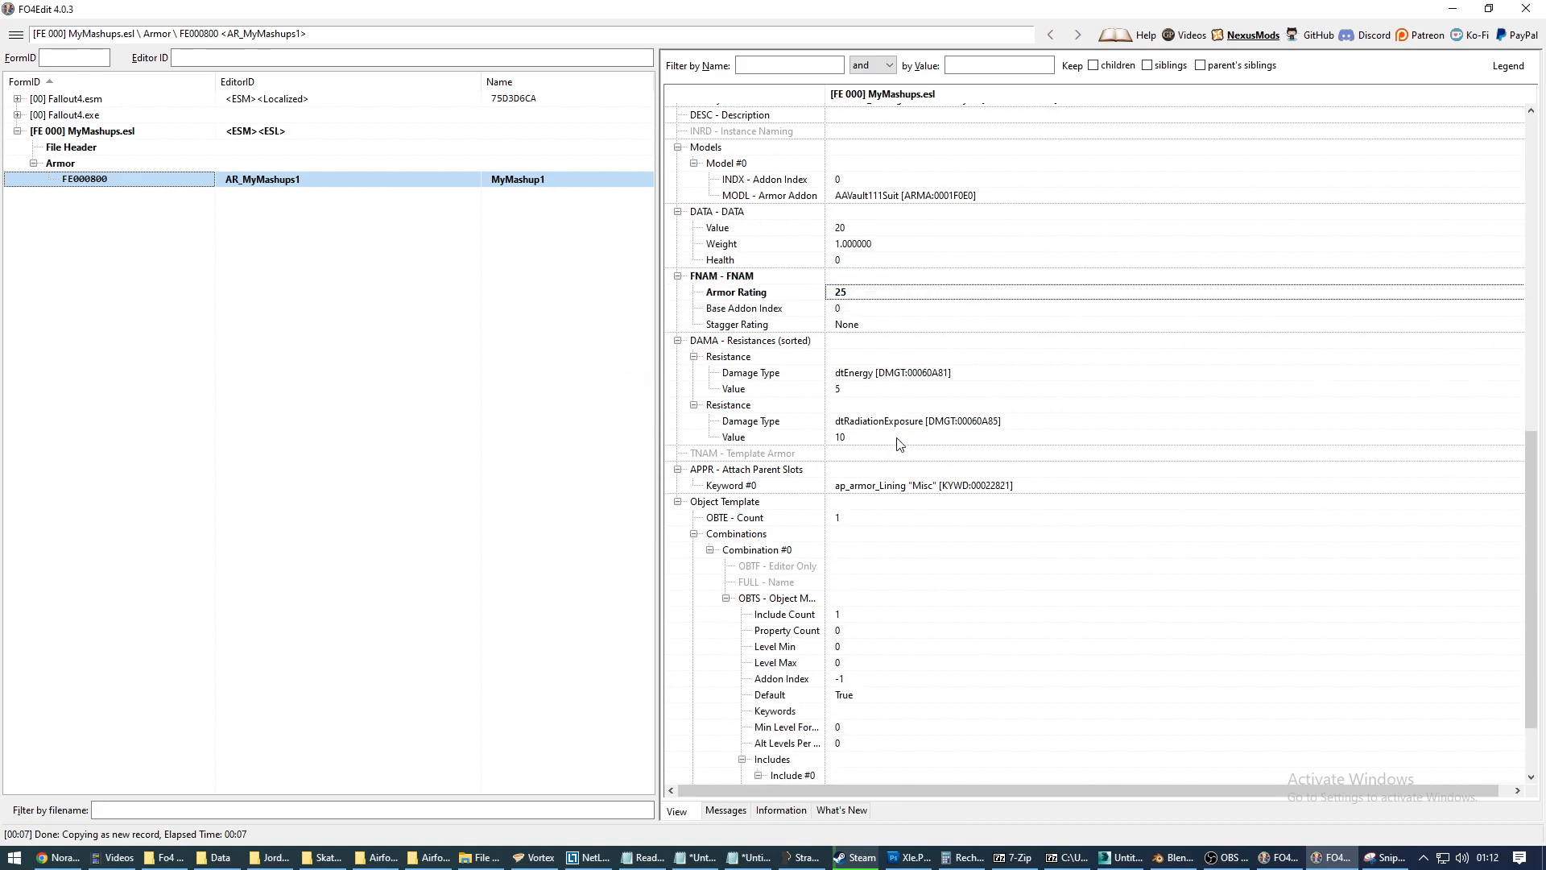
right_click(891, 340)
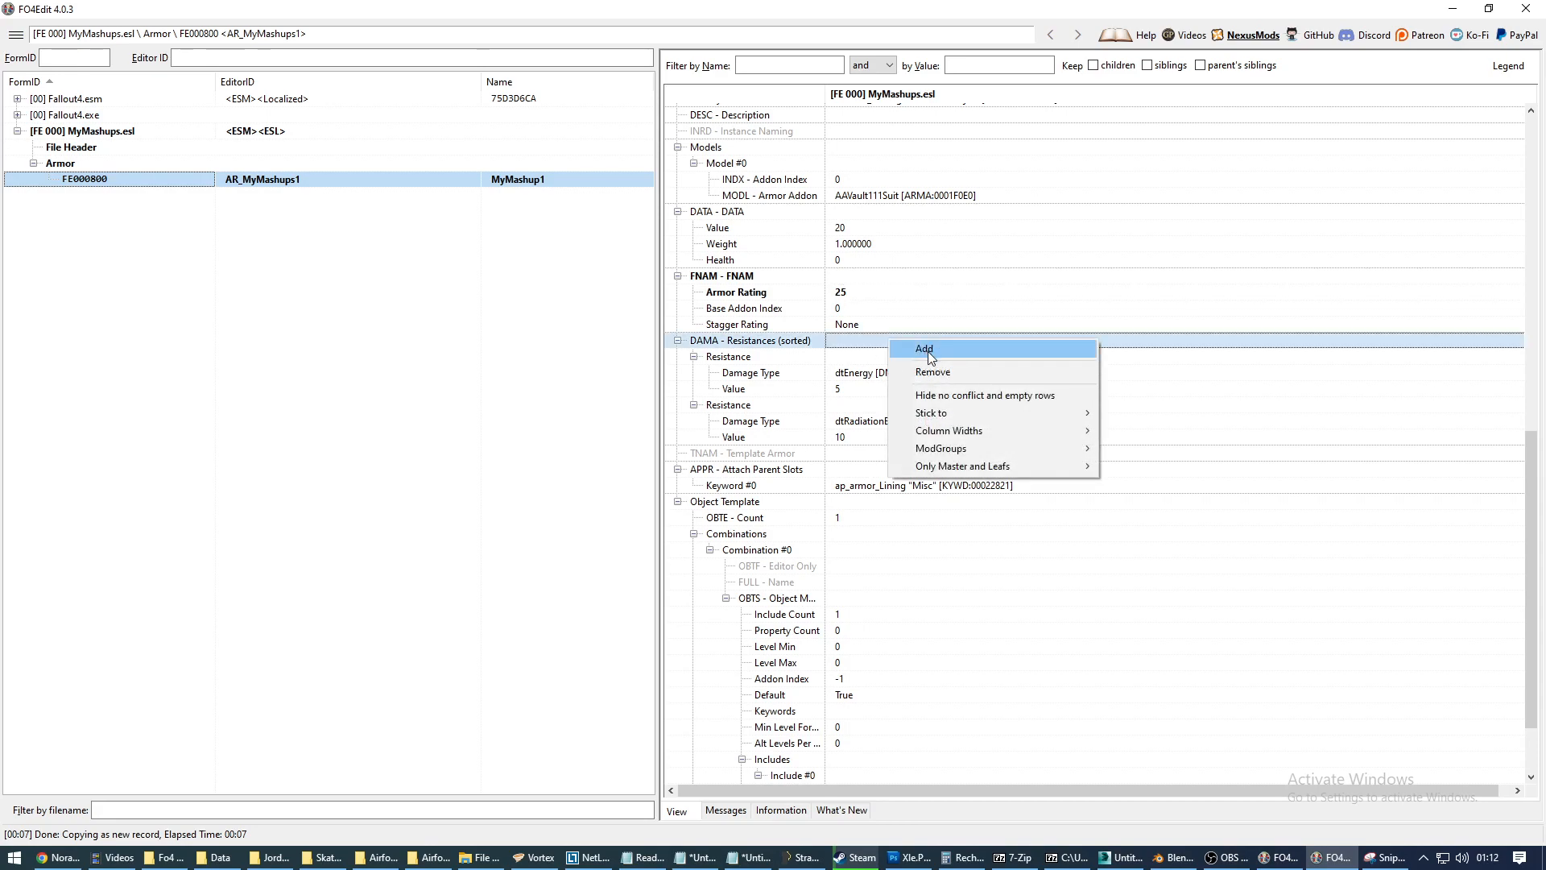
left_click(926, 352)
left_click(884, 377)
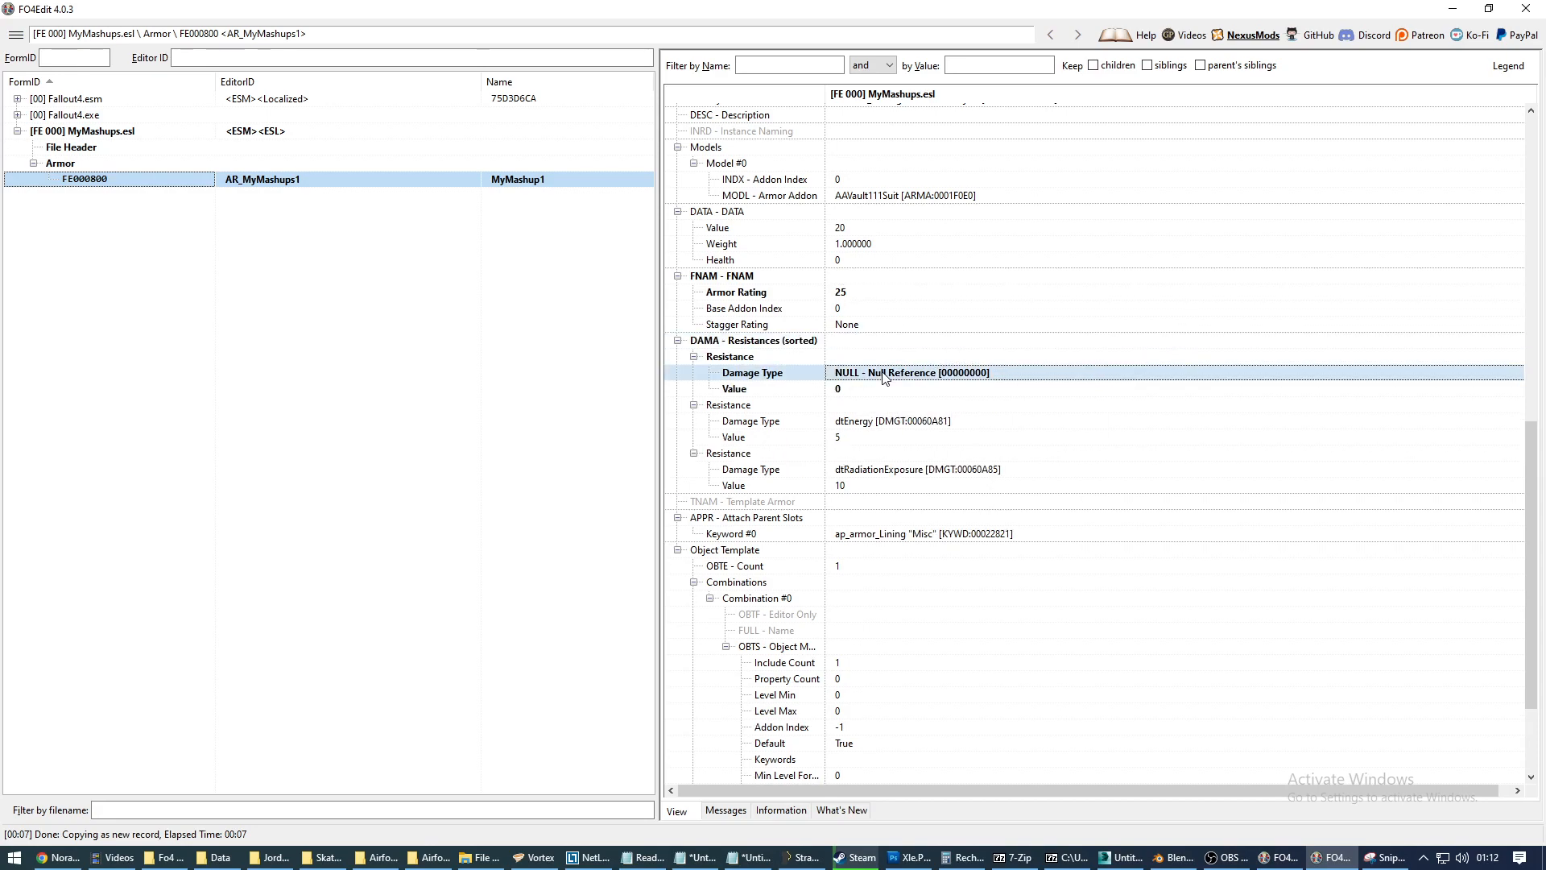
left_click(884, 375)
left_click(1516, 374)
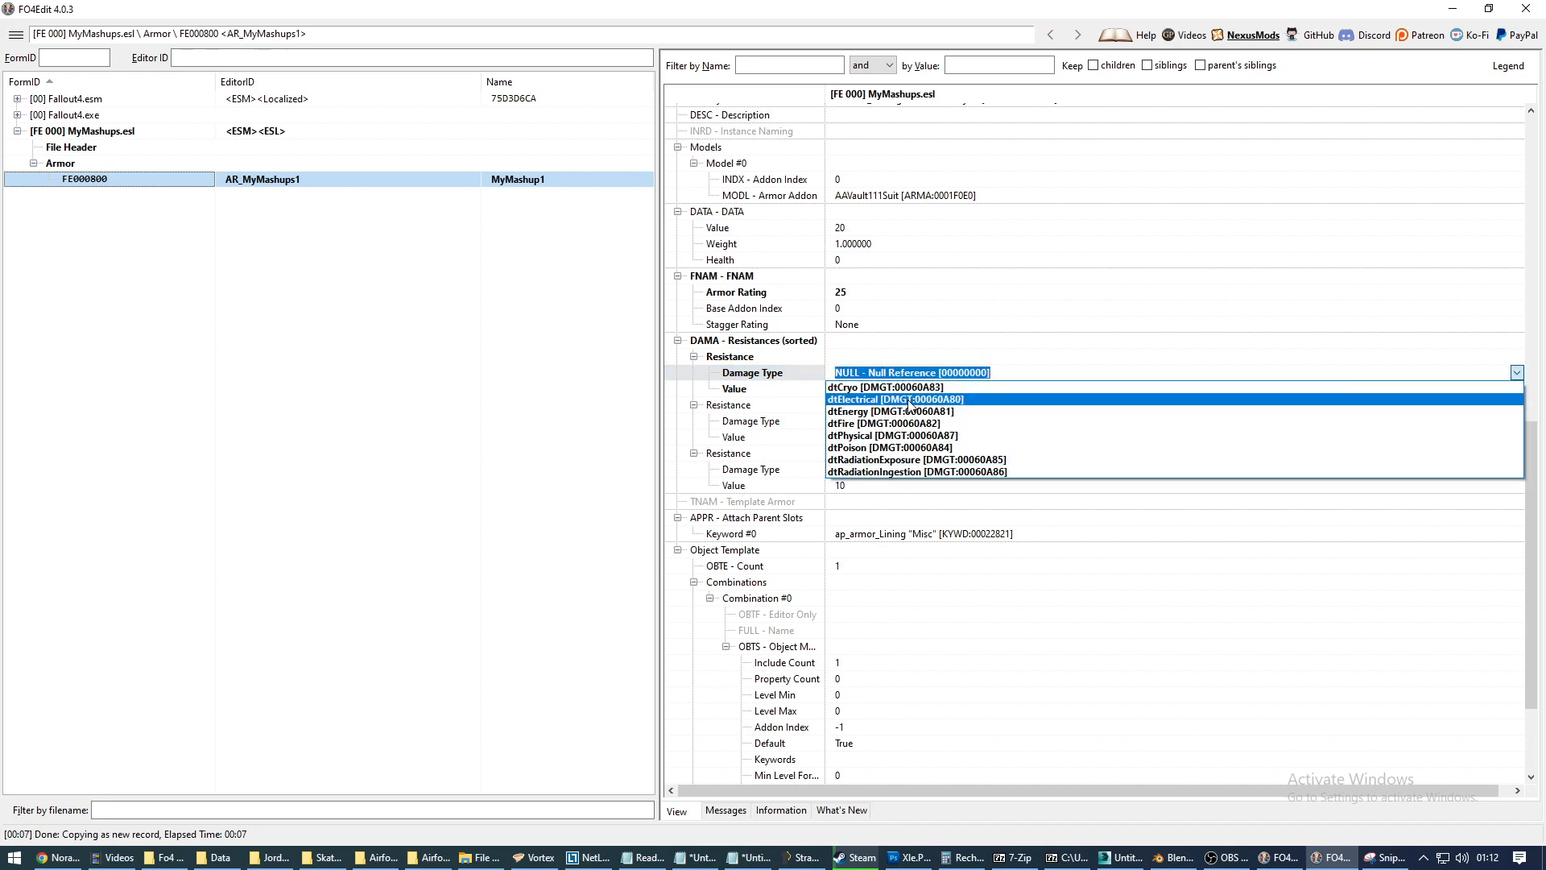
left_click(904, 447)
double_click(871, 436)
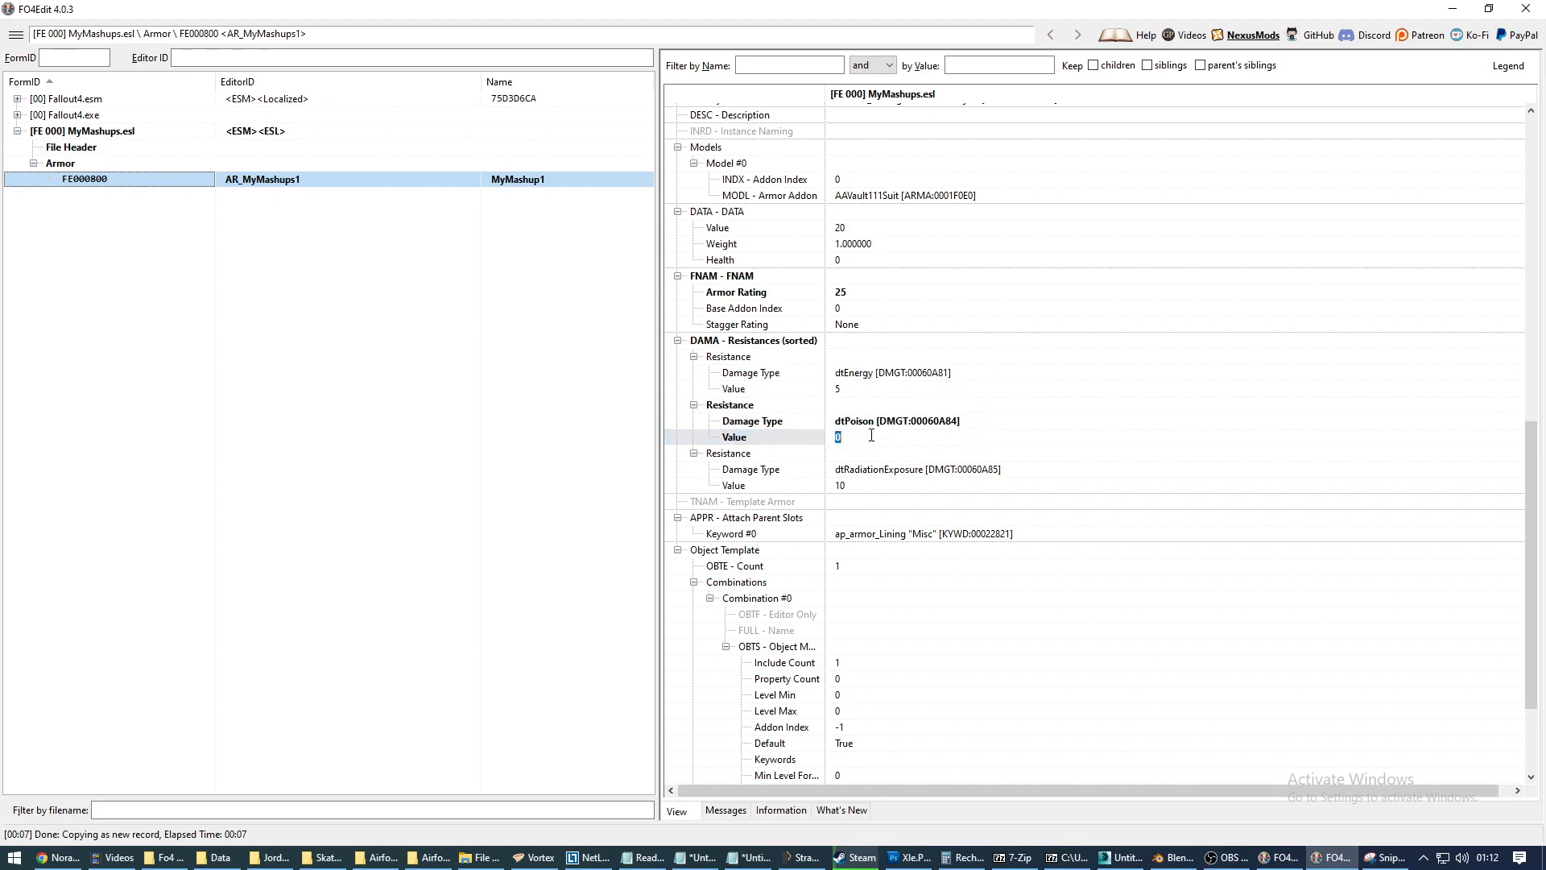
key("Return")
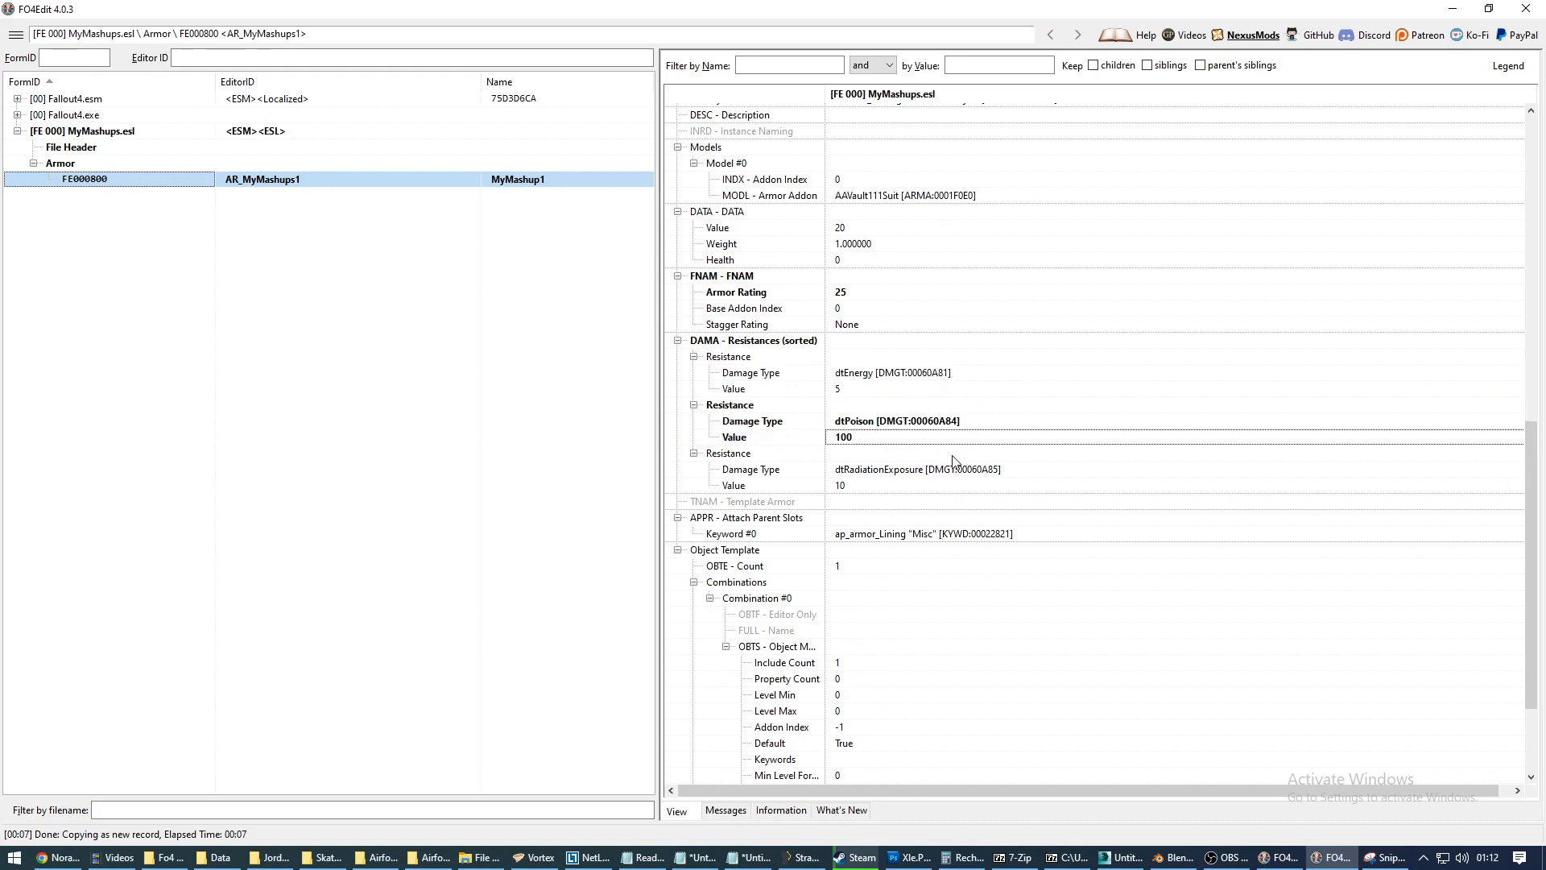
Delete the dtPoison and dtRadiationExposure resistance entries from the armor record.
scroll(938, 446, "down", 3)
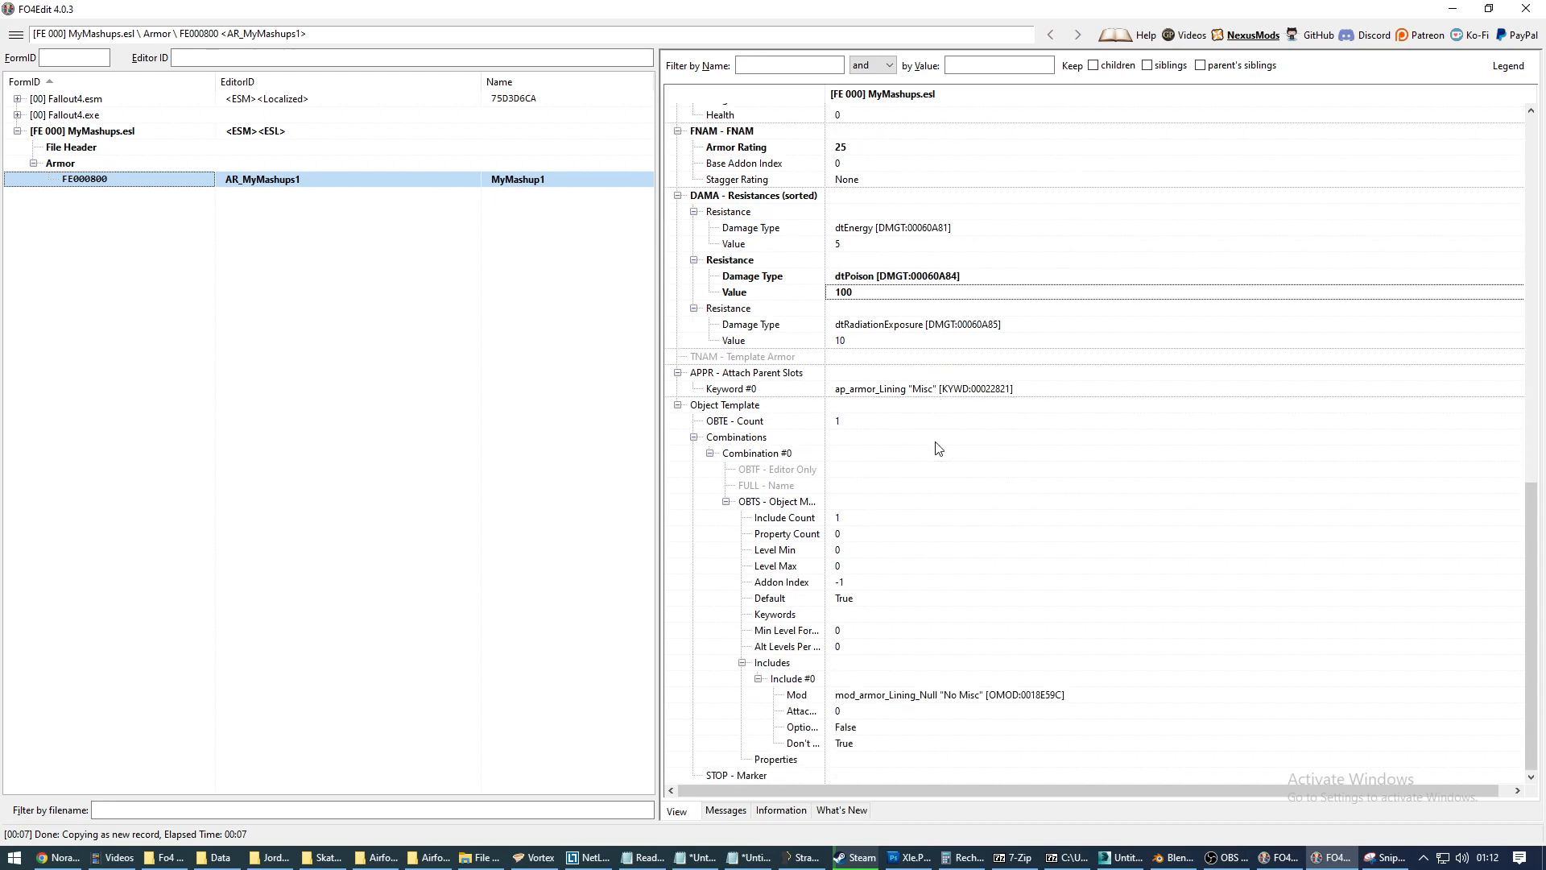
scroll(938, 443, "up", 2)
left_click(883, 359)
key("Delete")
left_click(878, 360)
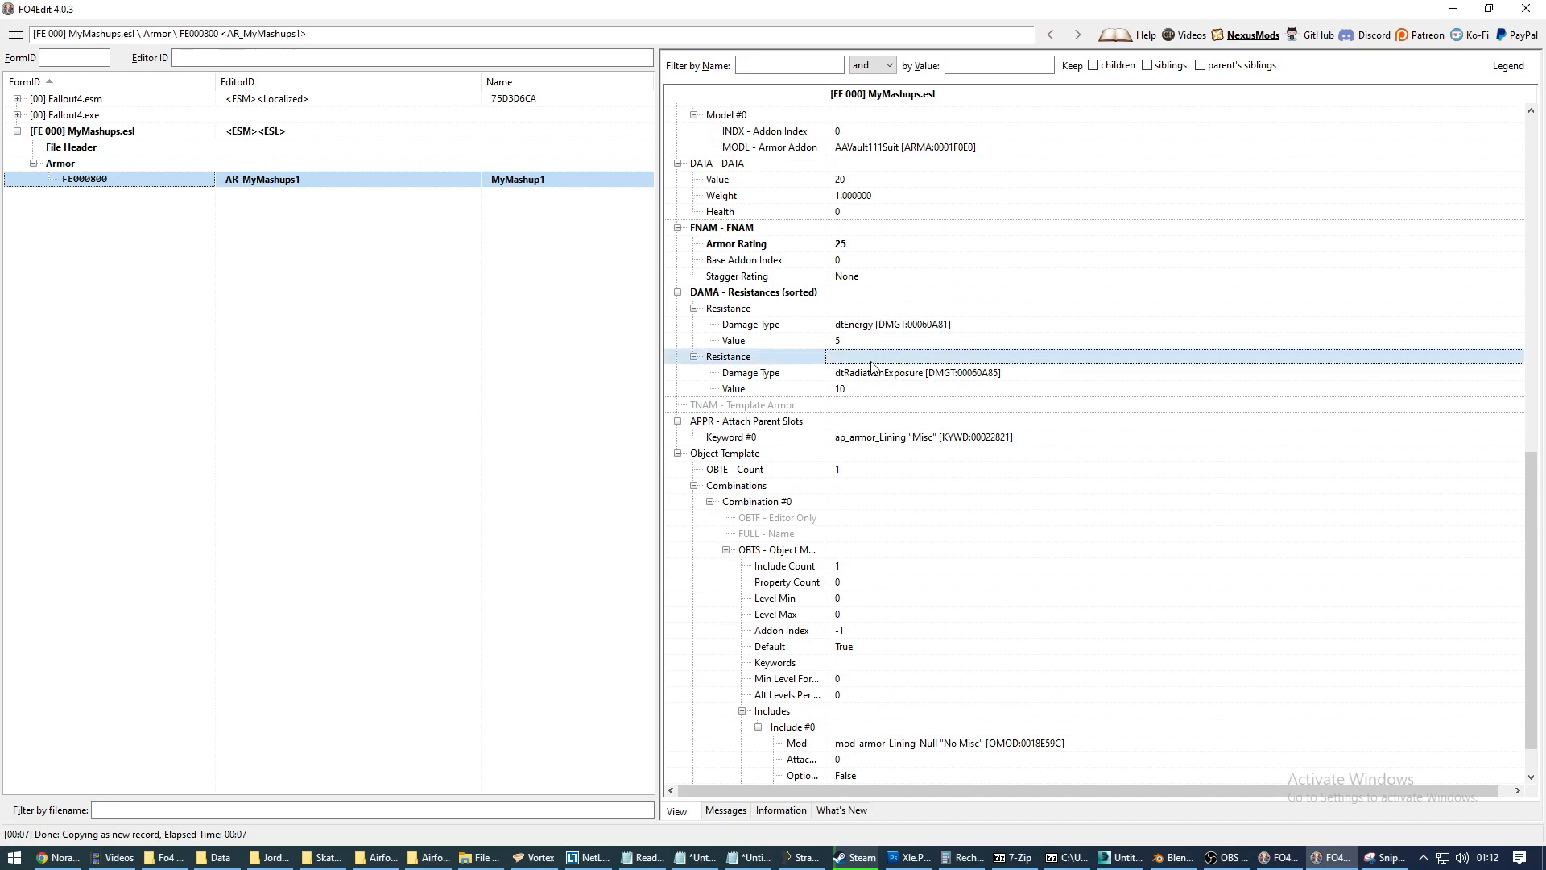
key("Delete")
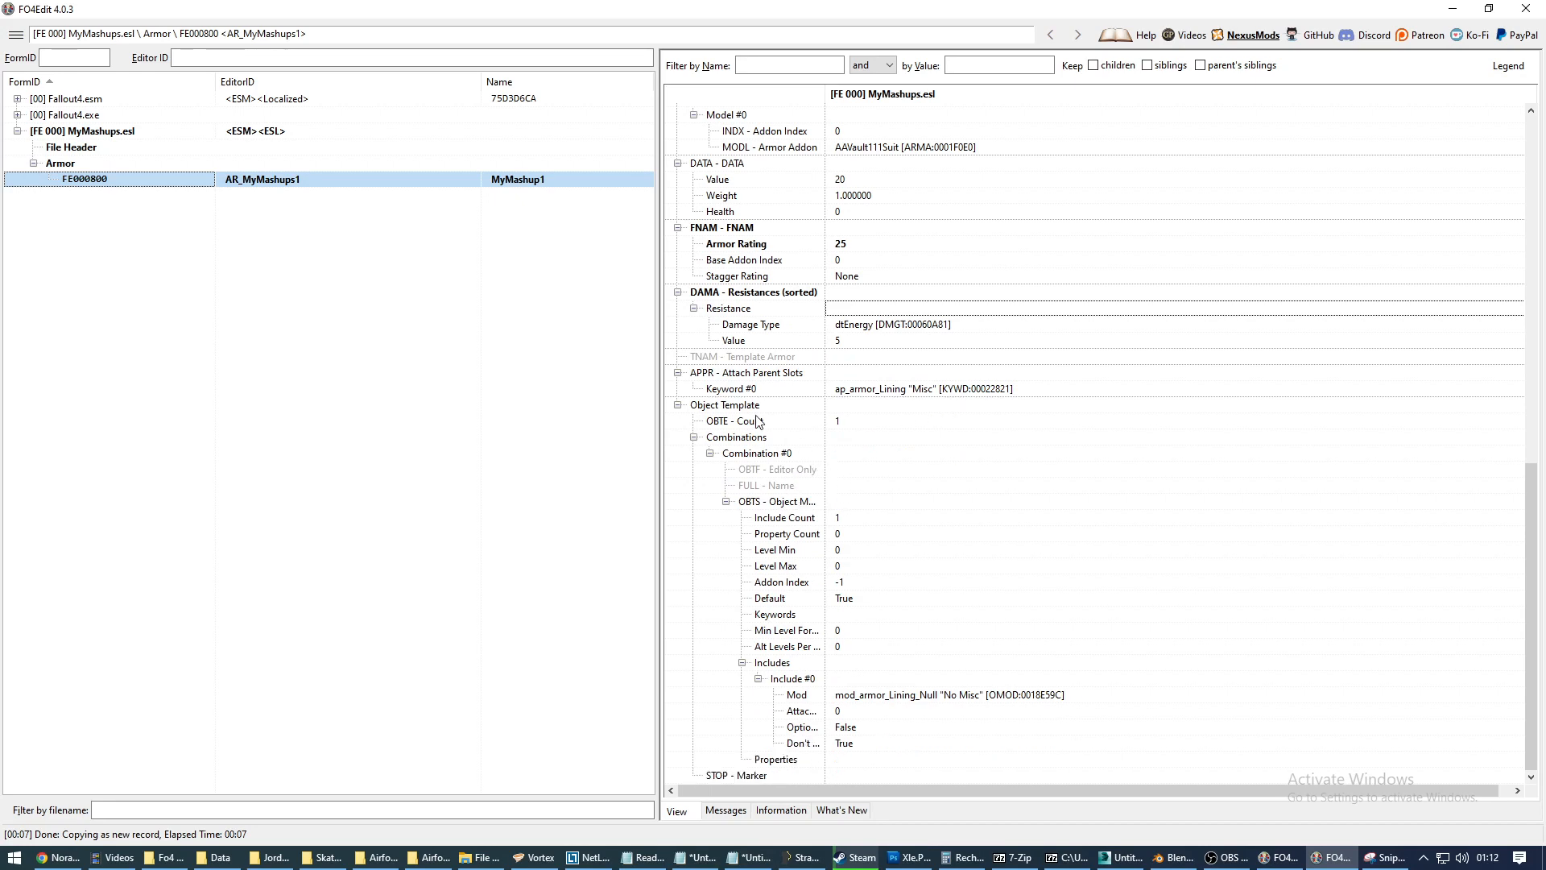
Look up the armor's AAVault111Suit armor addon record by its FormID 0001F0E0.
left_click(878, 409)
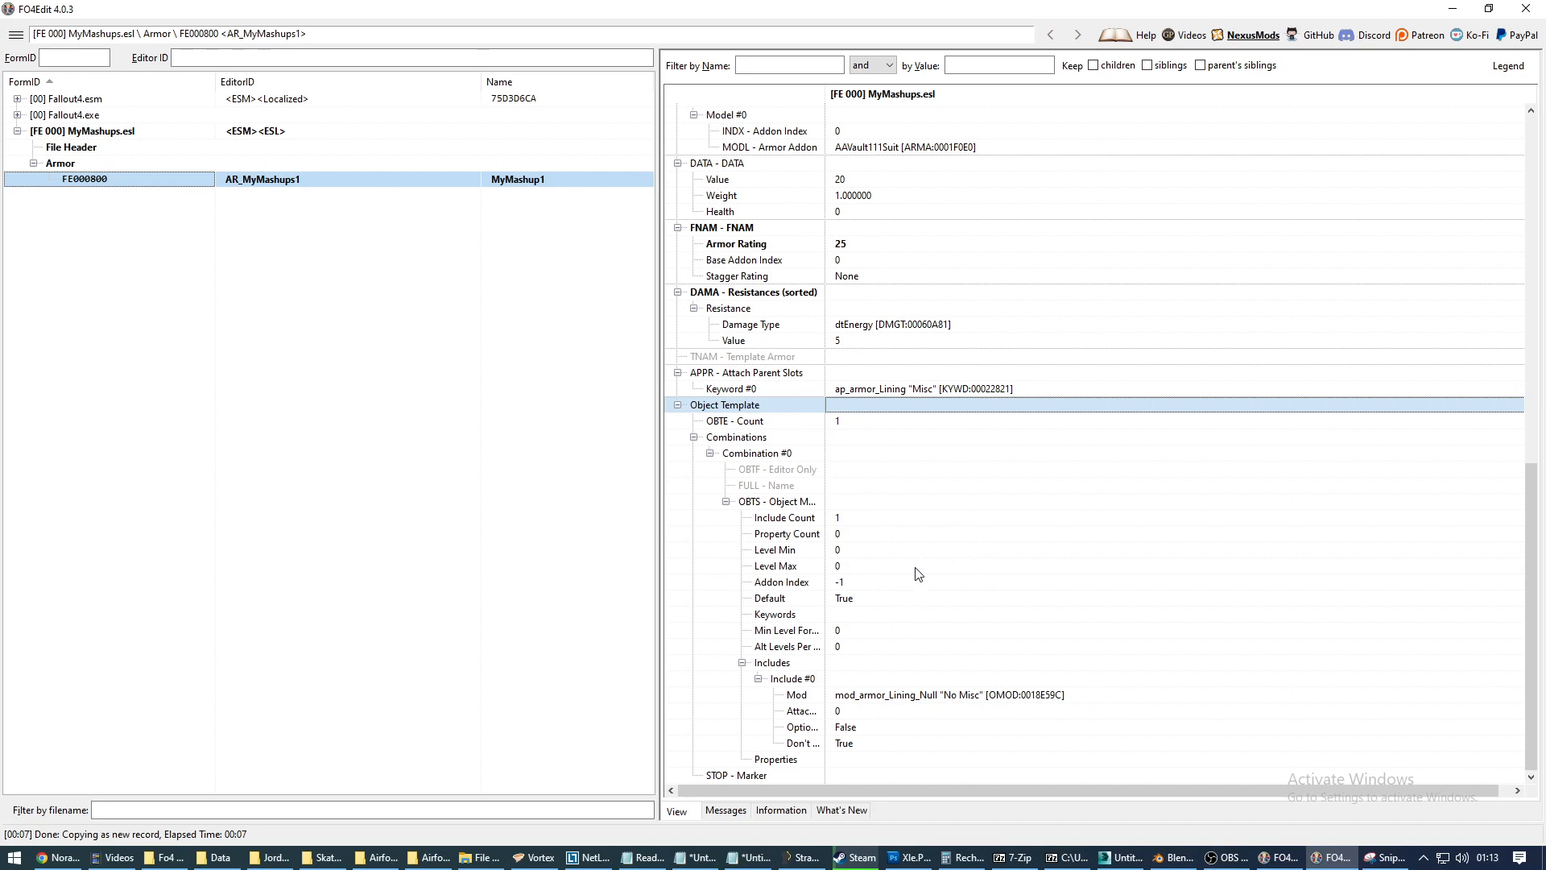
scroll(918, 571, "up", 7)
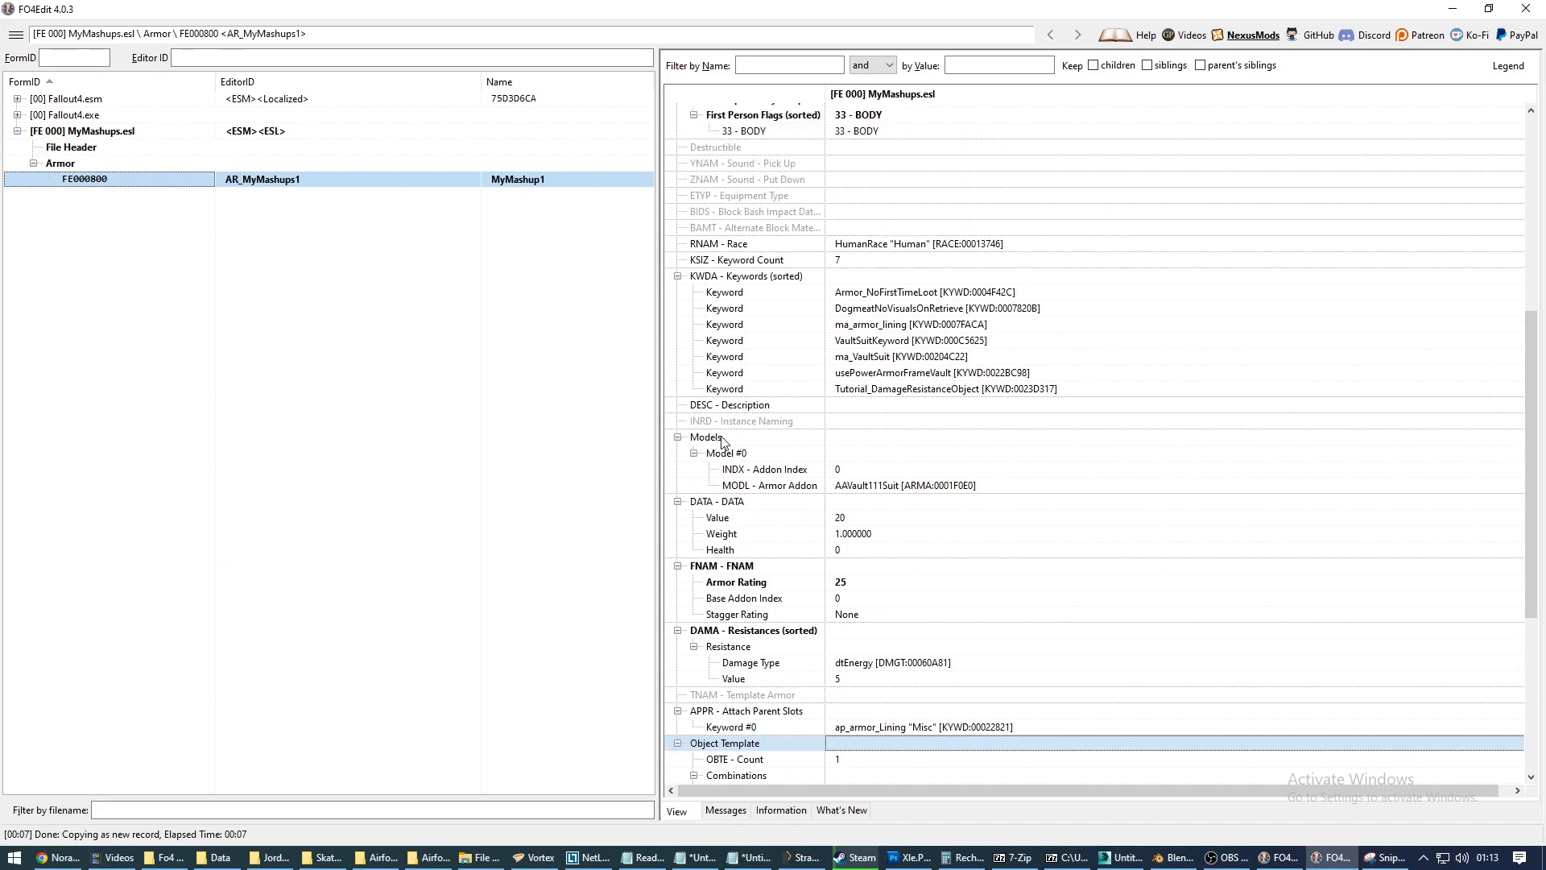
left_click(878, 487)
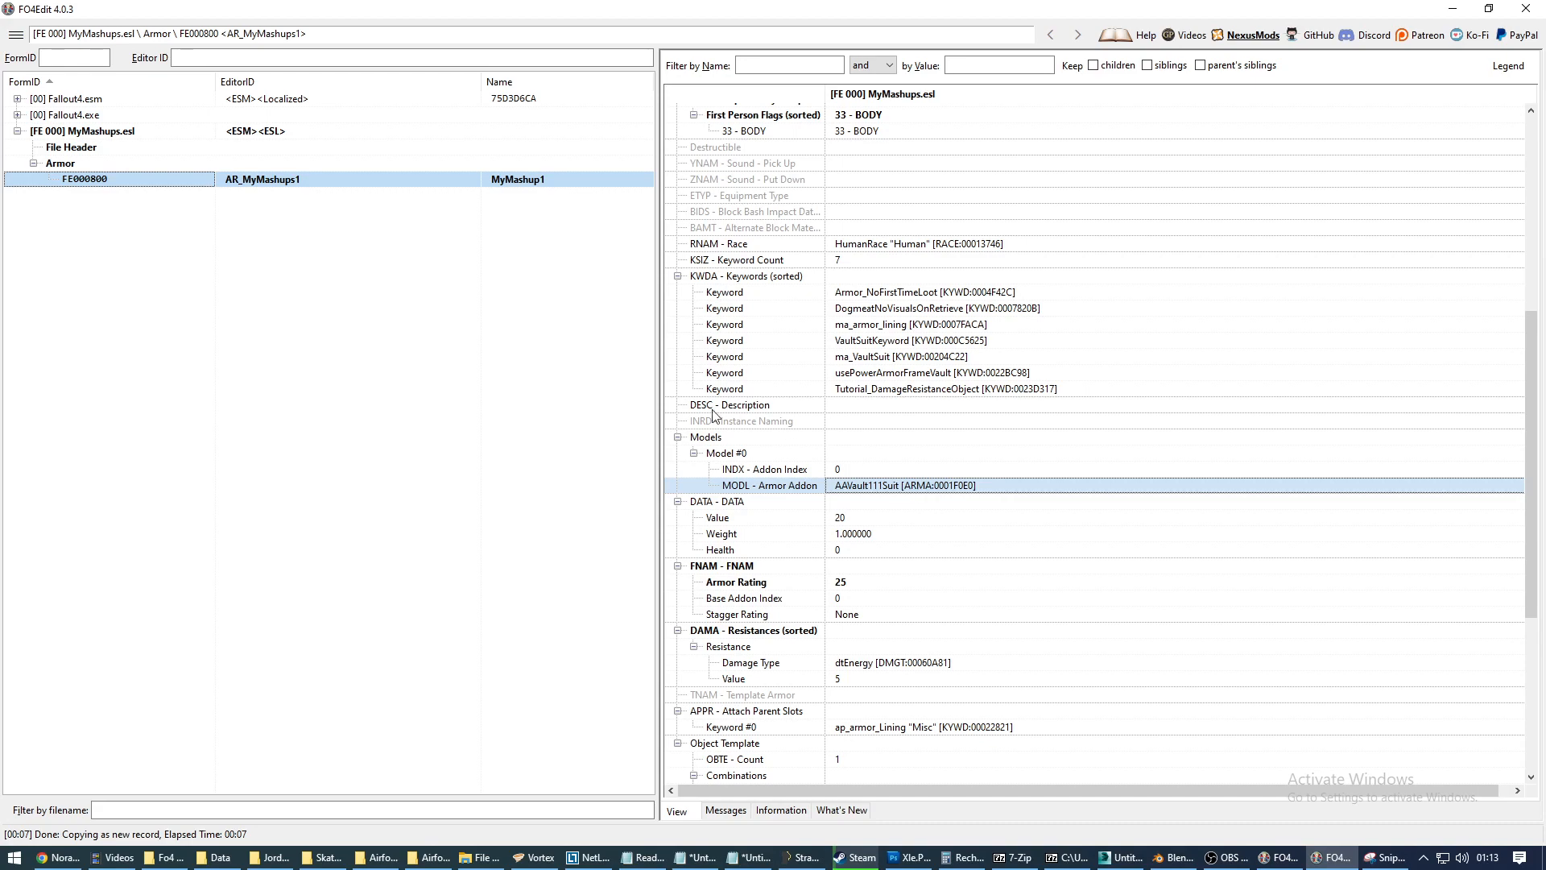
left_click(76, 57)
type("00")
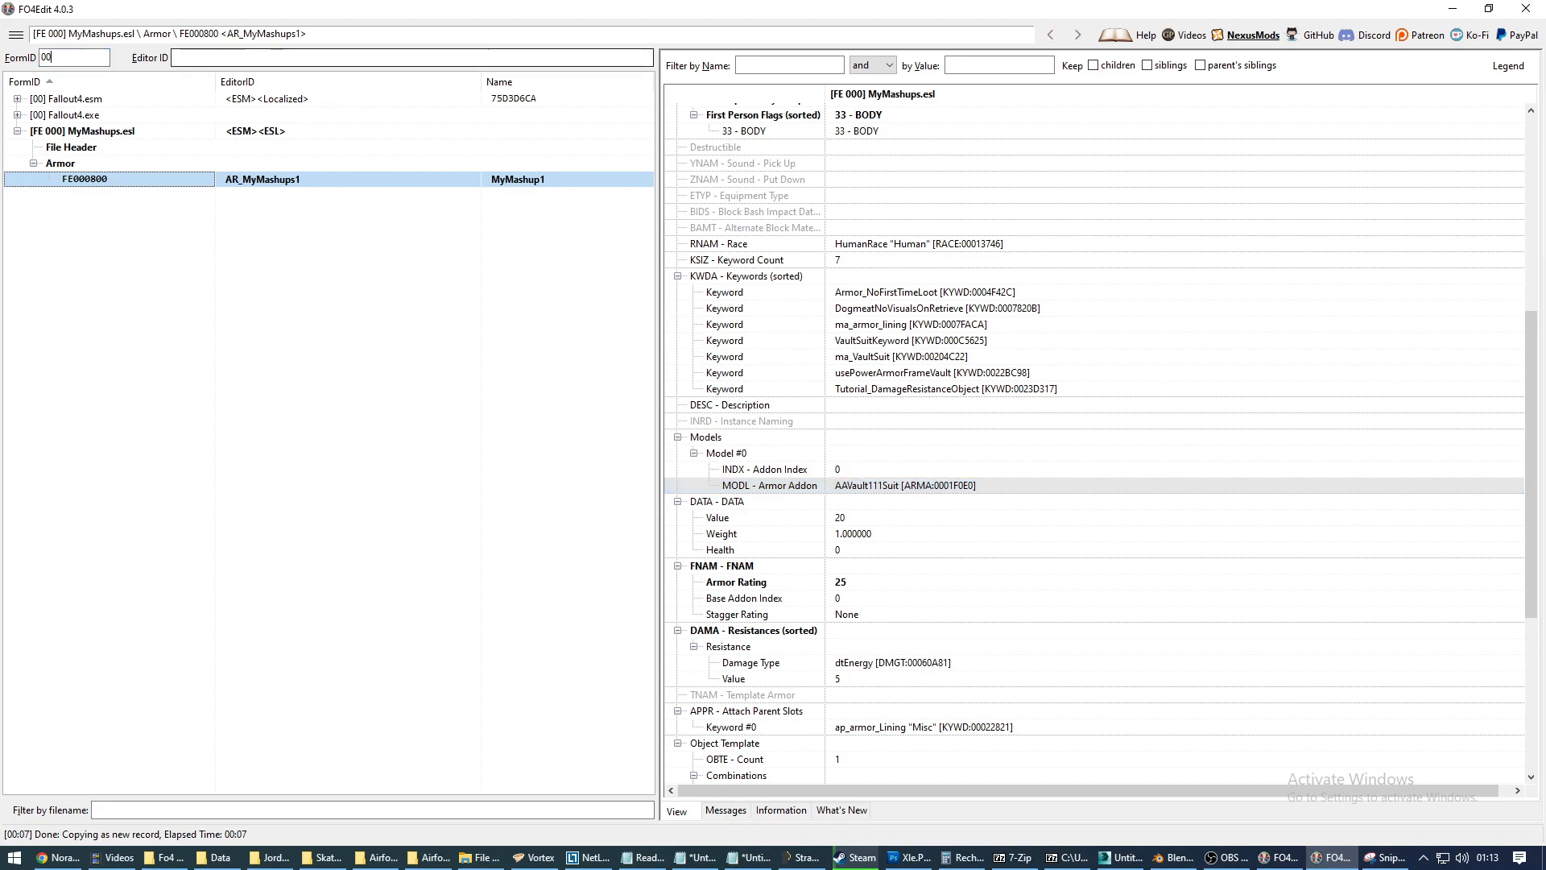
type("01F0E0")
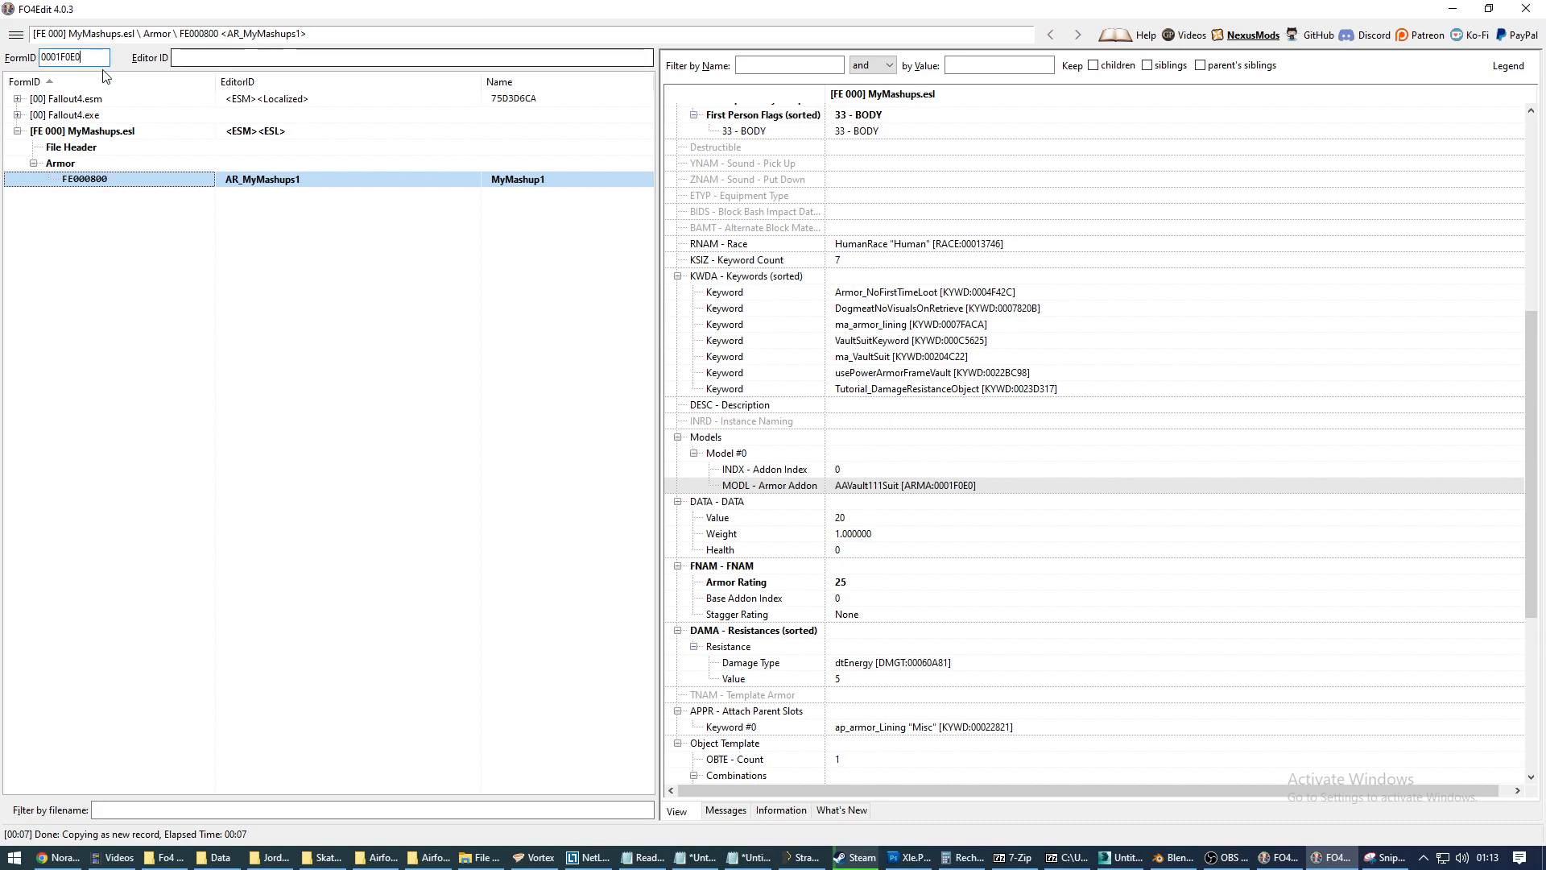
key("Return")
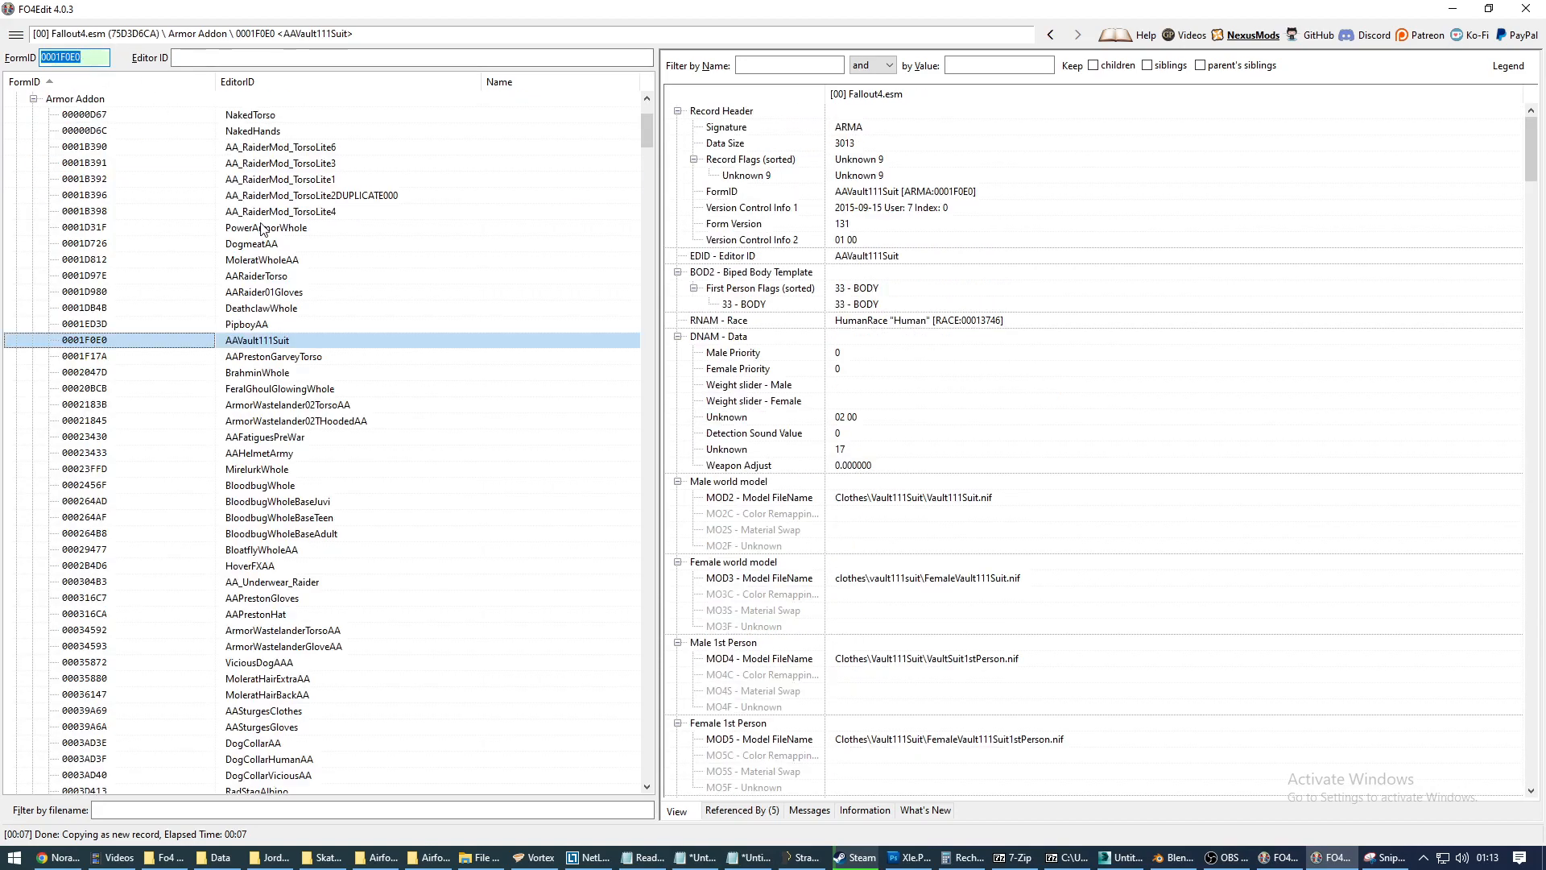
scroll(135, 112, "up", 4)
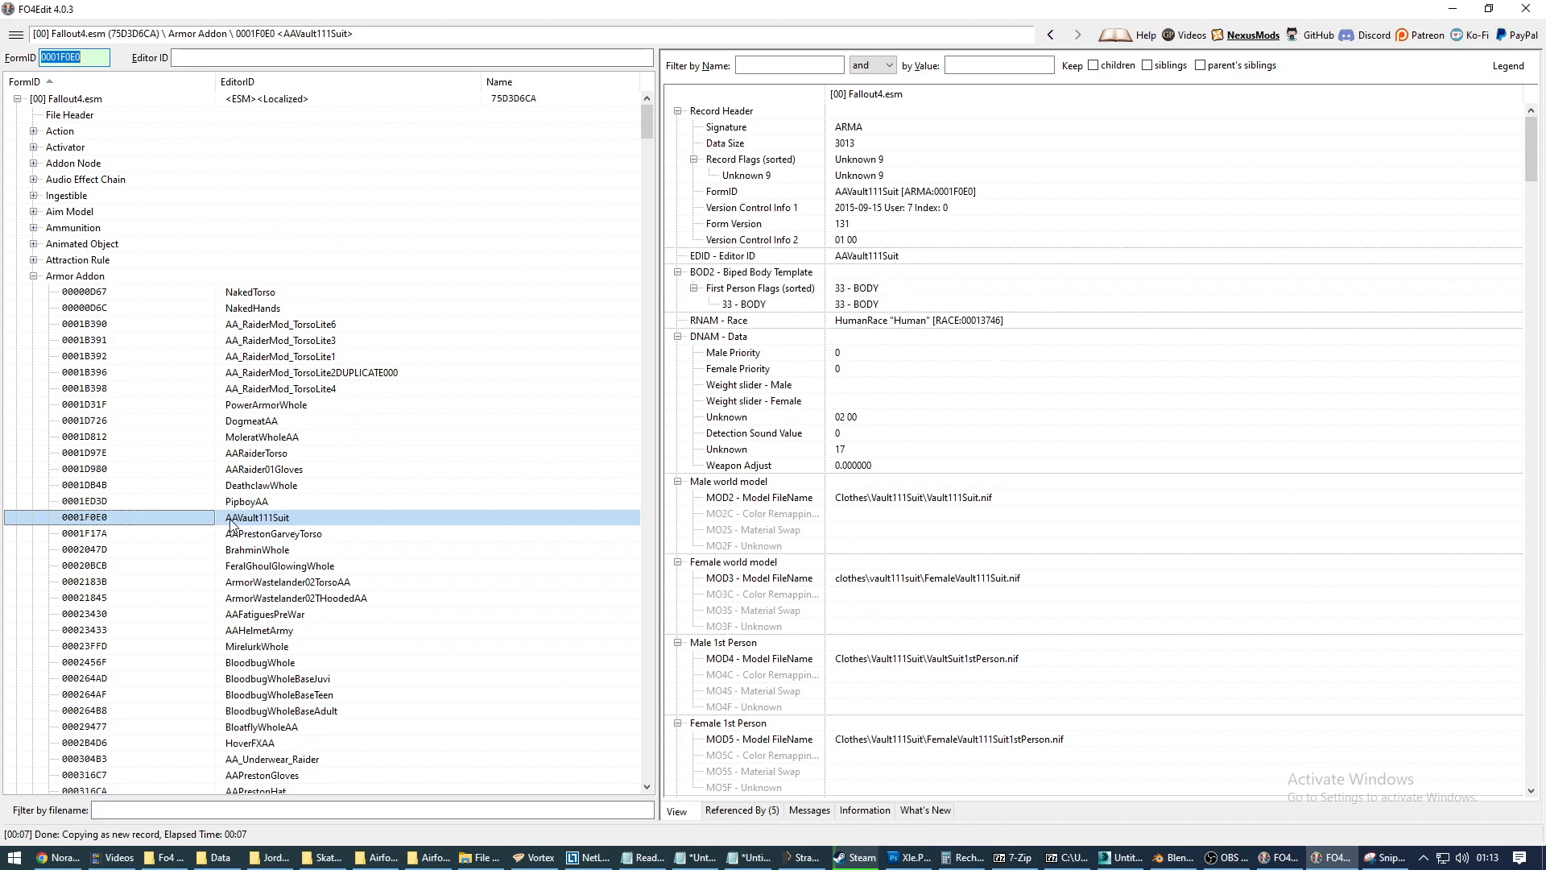
Copy the AAVault111Suit armor addon as a new record with EditorID AA_MyMashup1 into MyMashups.esl.
left_click(300, 524)
scroll(998, 531, "down", 4)
scroll(1003, 534, "down", 1)
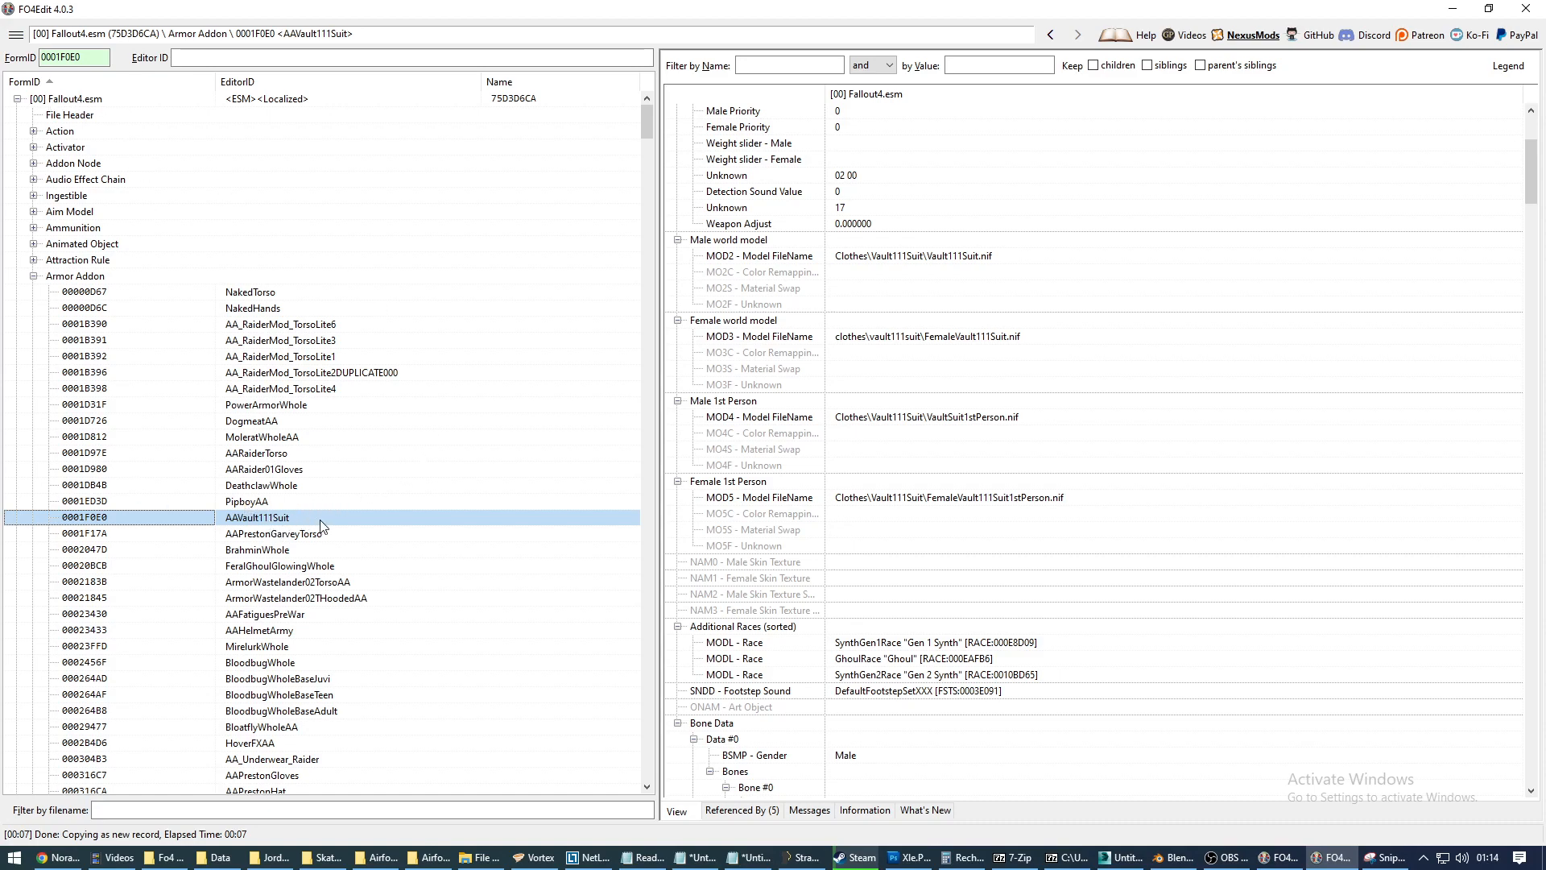
right_click(370, 522)
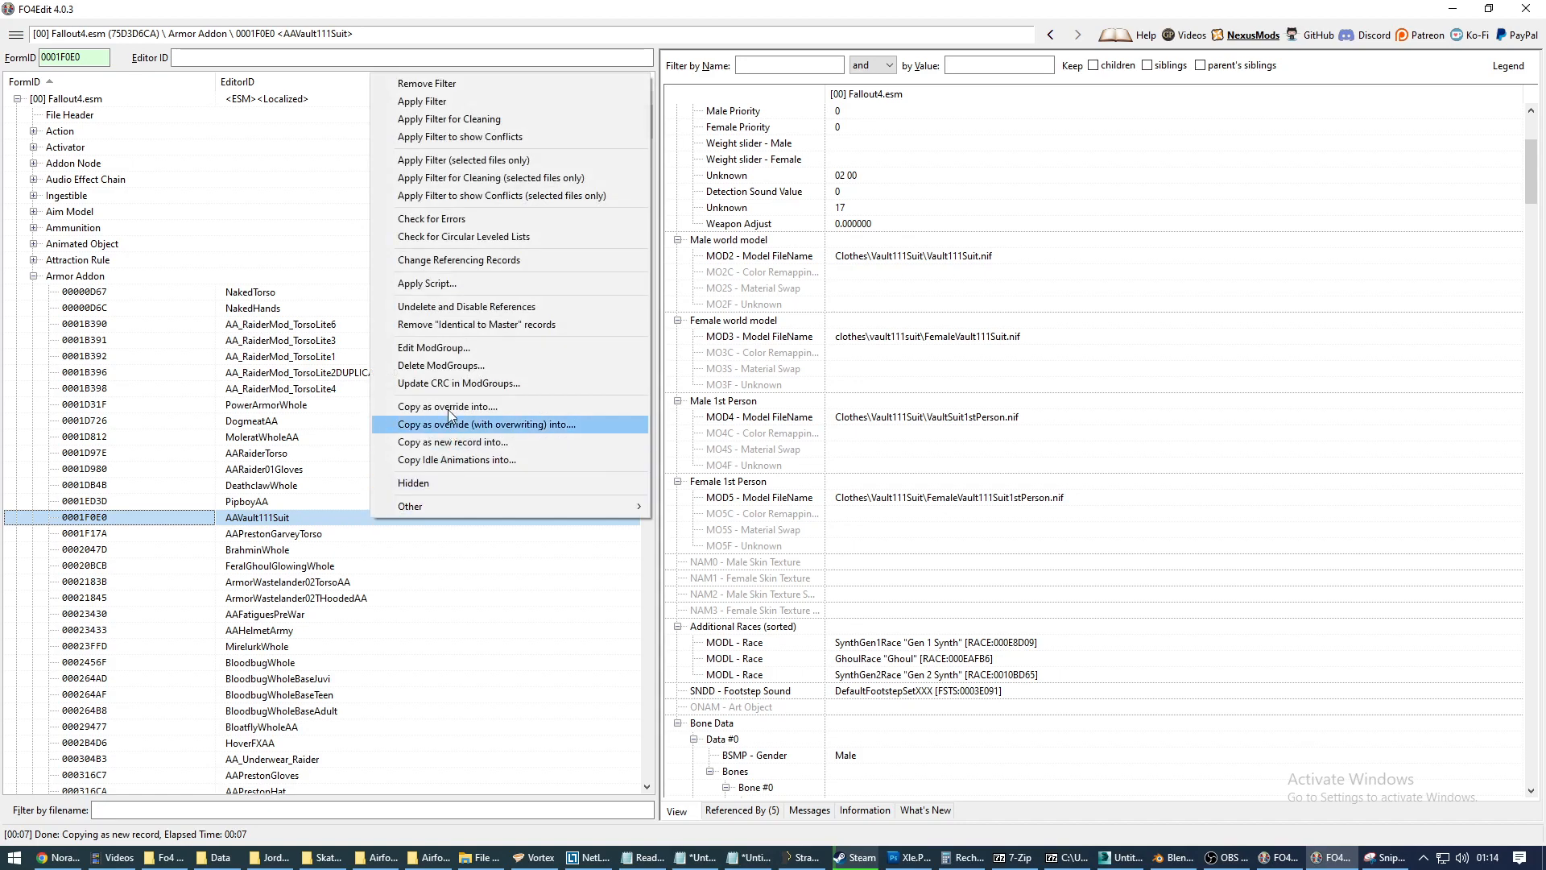
left_click(499, 449)
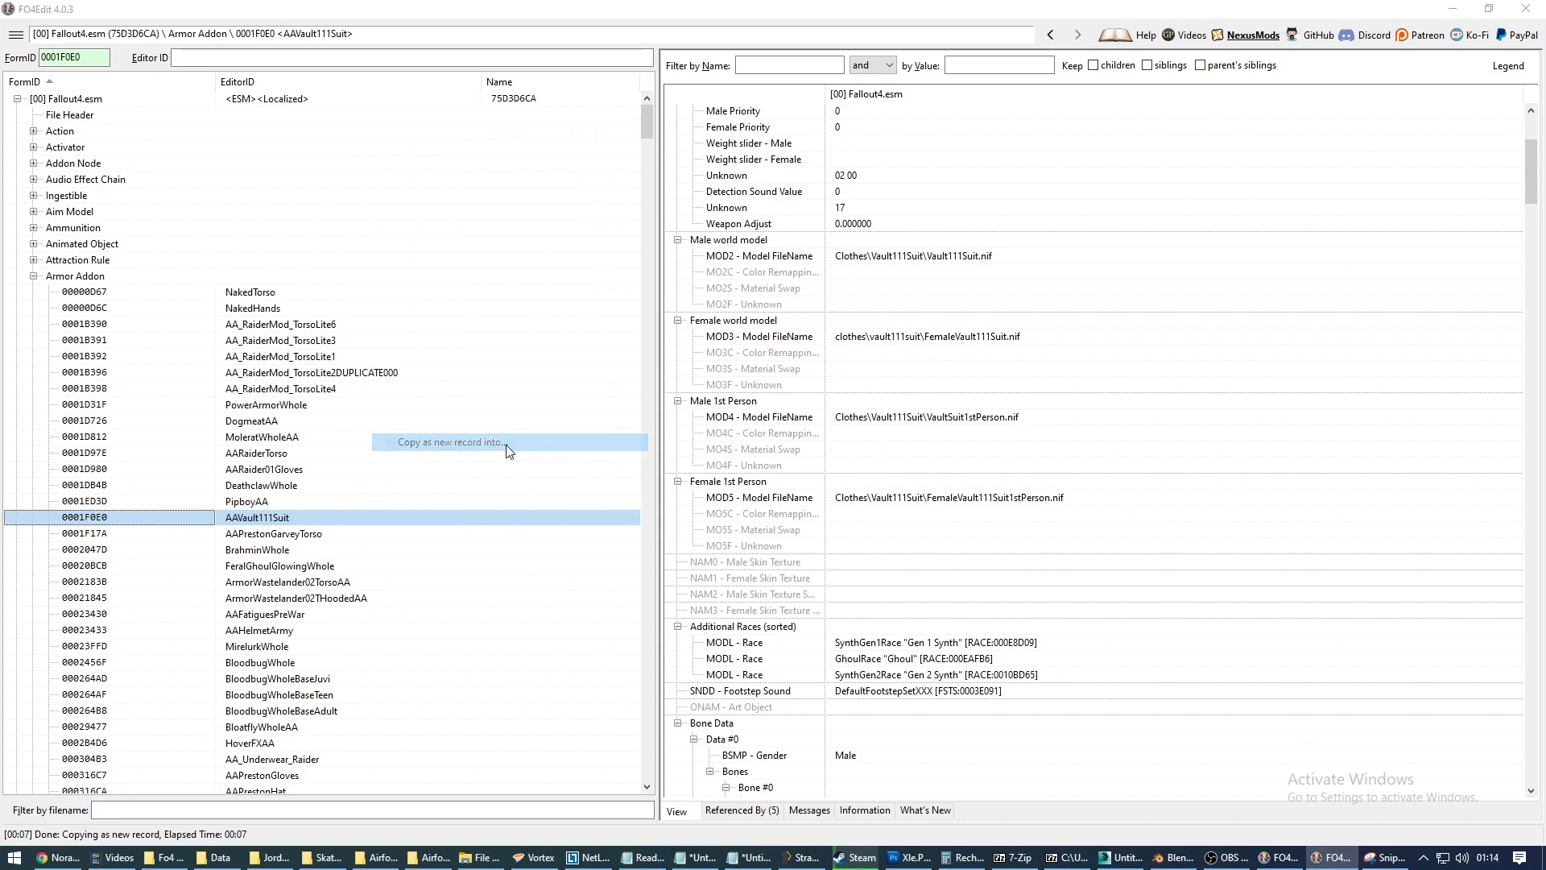
left_click_drag(809, 418, 747, 413)
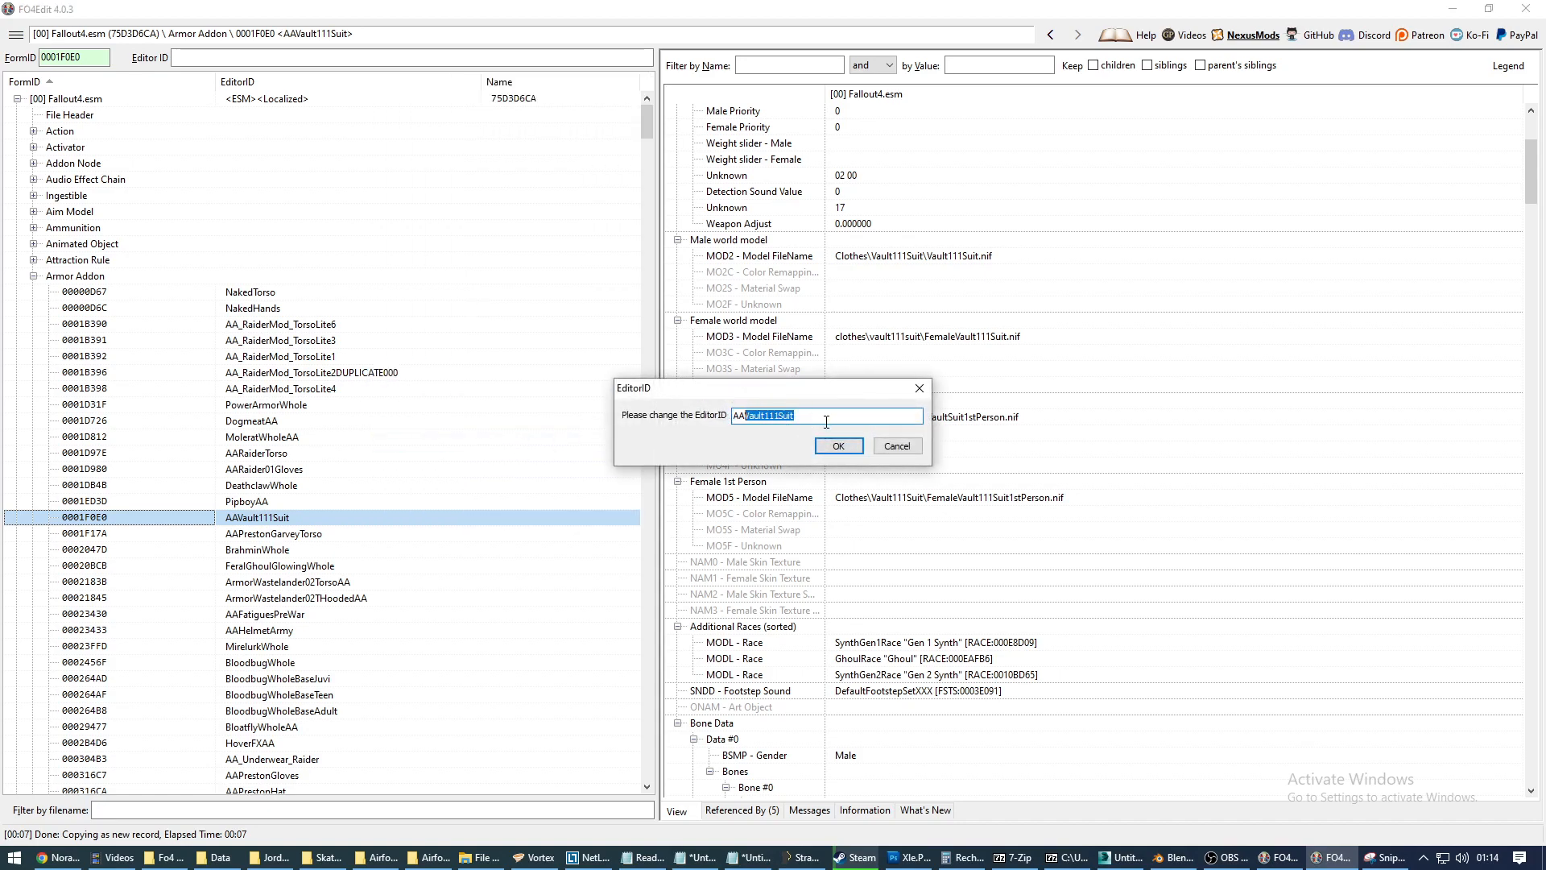
type("_MyMashup1")
left_click(839, 446)
left_click(418, 210)
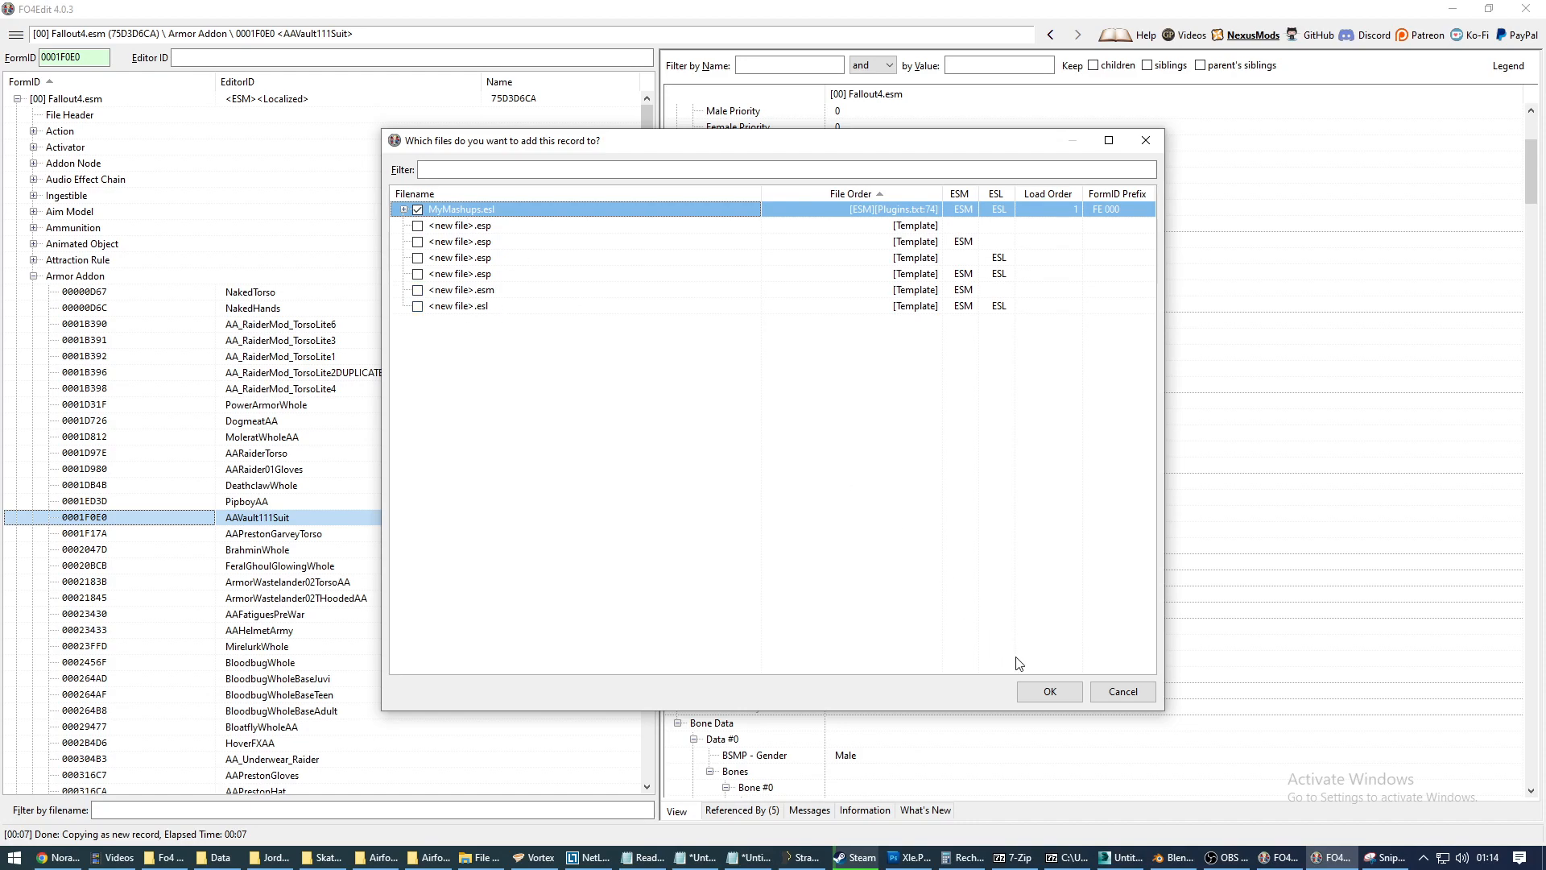
left_click(1050, 691)
Collapse Fallout4.esm, open the AA_MyMashup1 armor addon in MyMashups.esl and review its data and model file names.
left_click(17, 99)
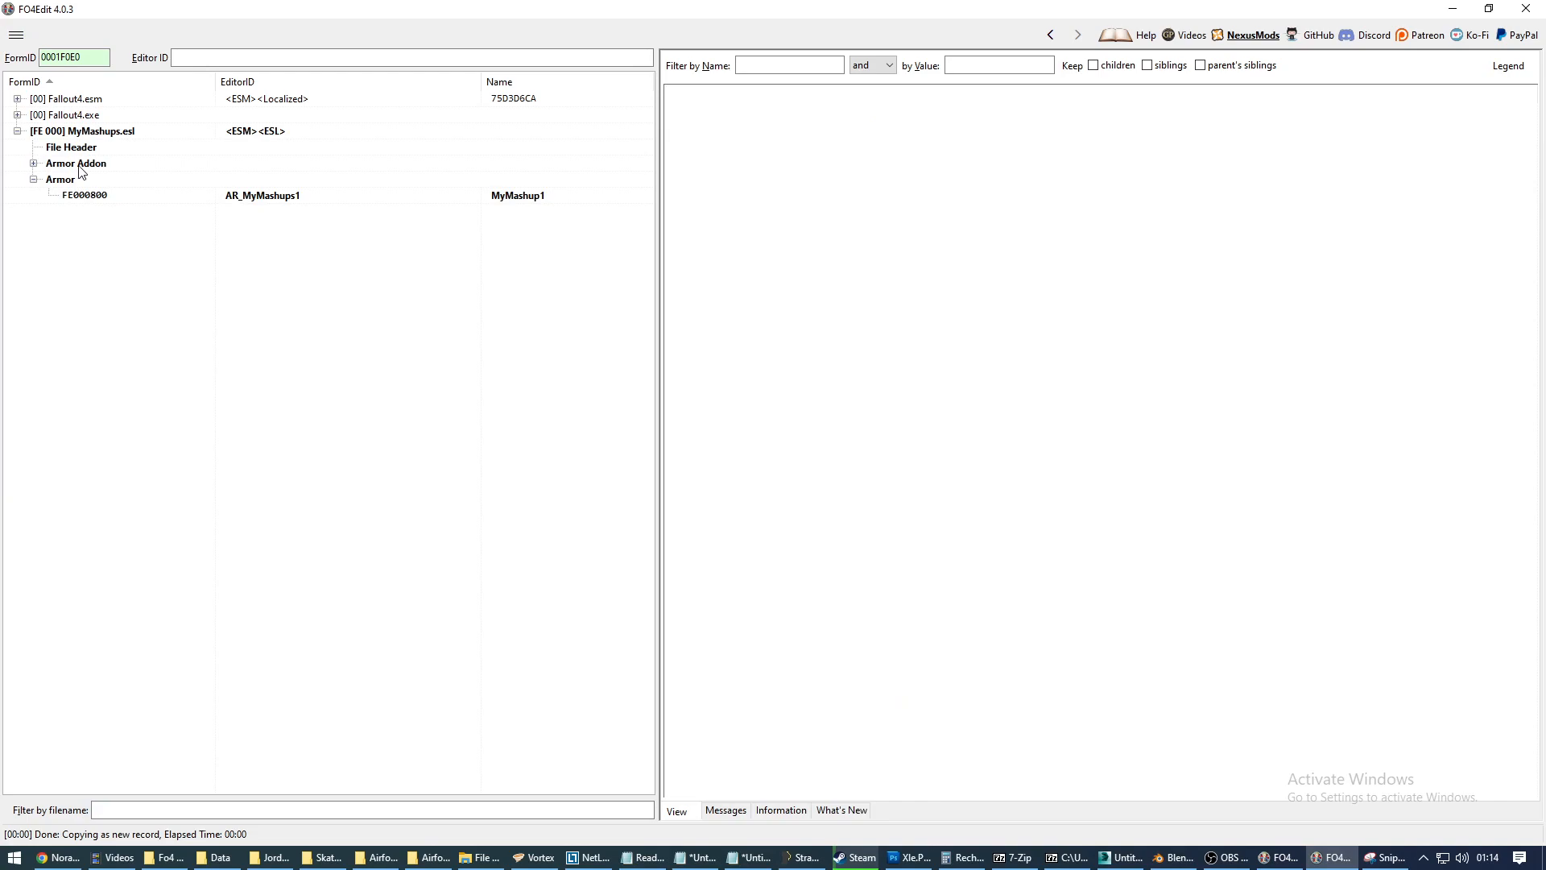
left_click(34, 166)
left_click(33, 165)
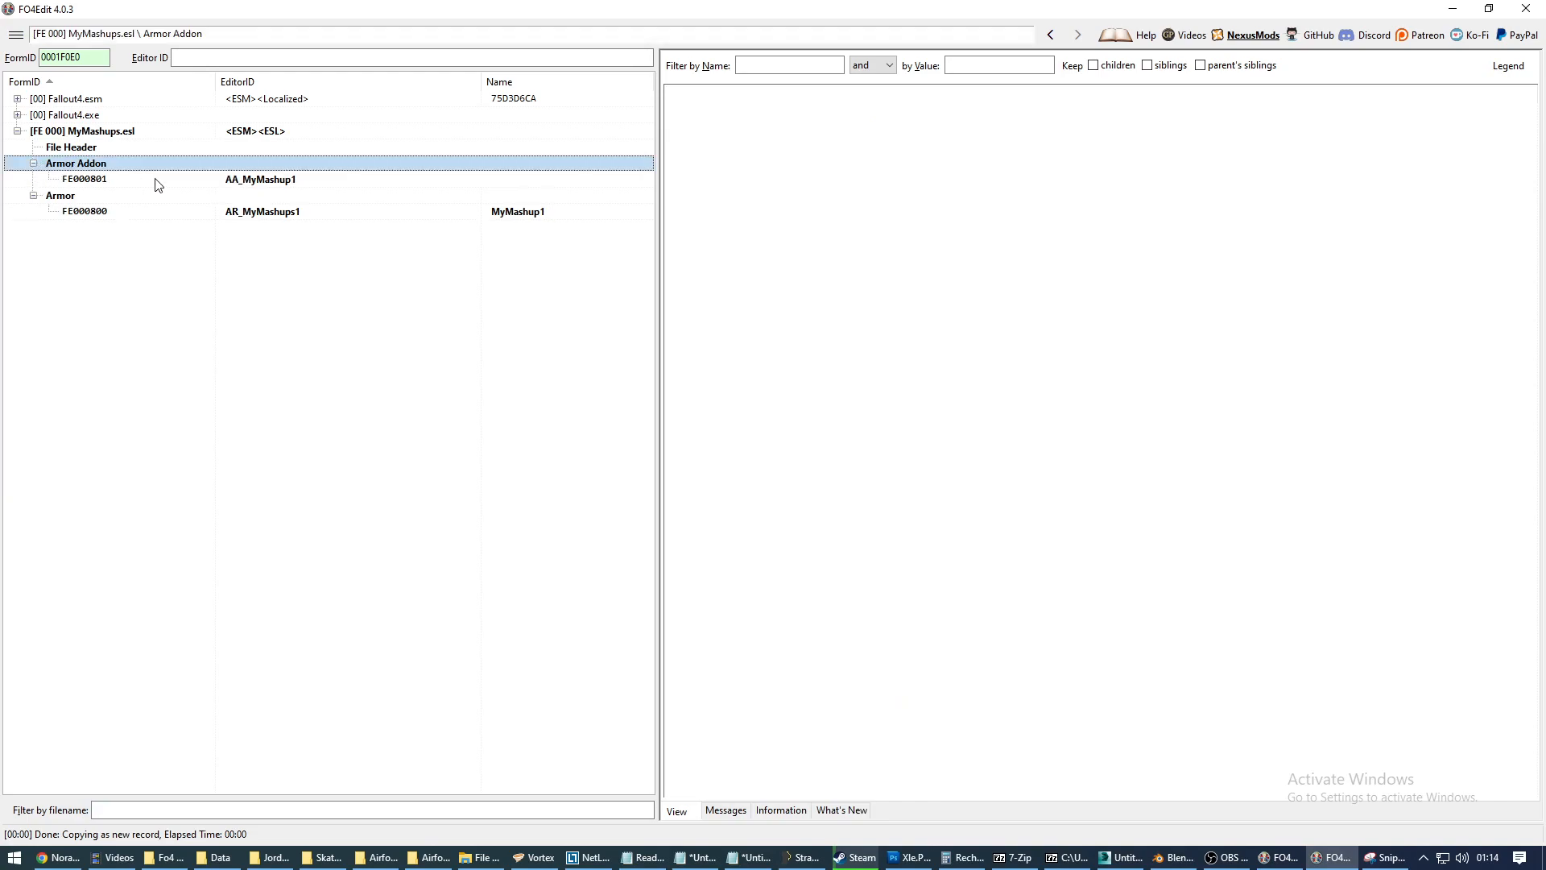
left_click(268, 180)
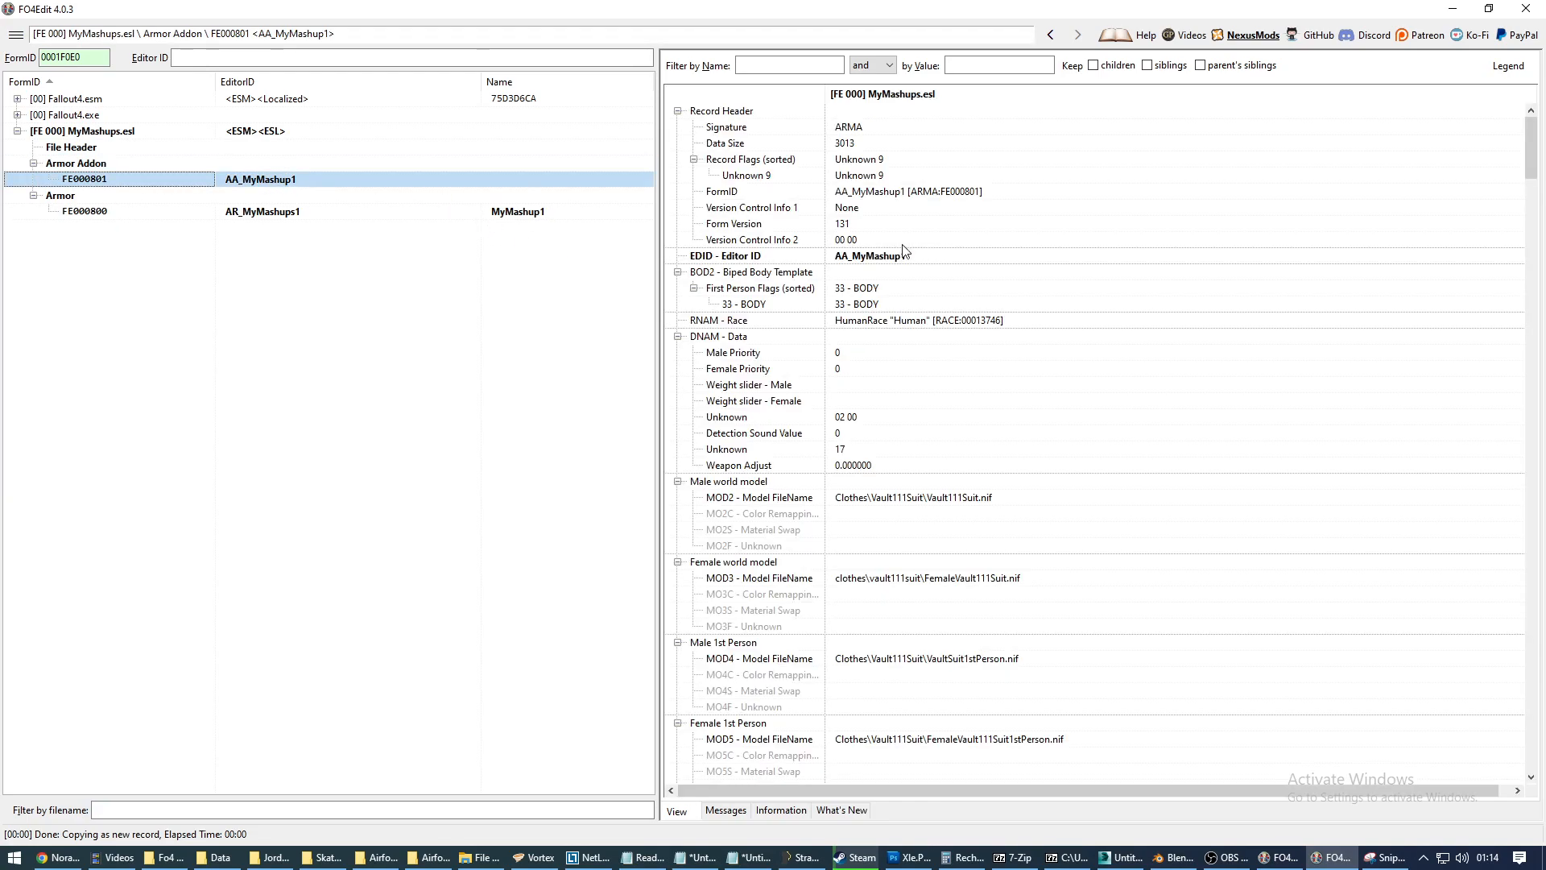
scroll(982, 306, "down", 5)
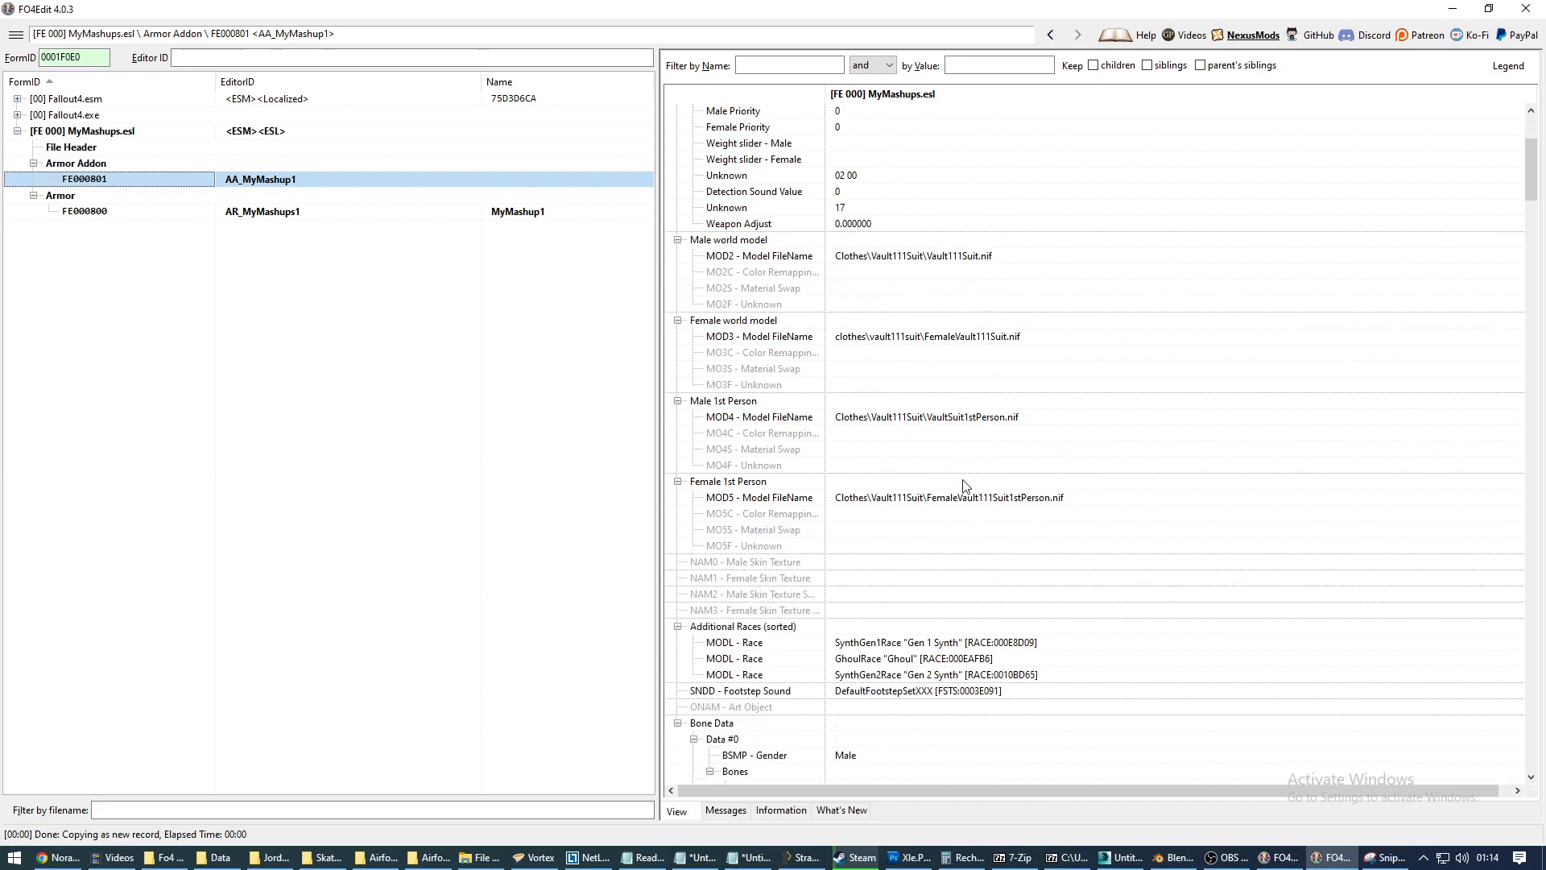
scroll(975, 508, "down", 6)
scroll(977, 518, "up", 11)
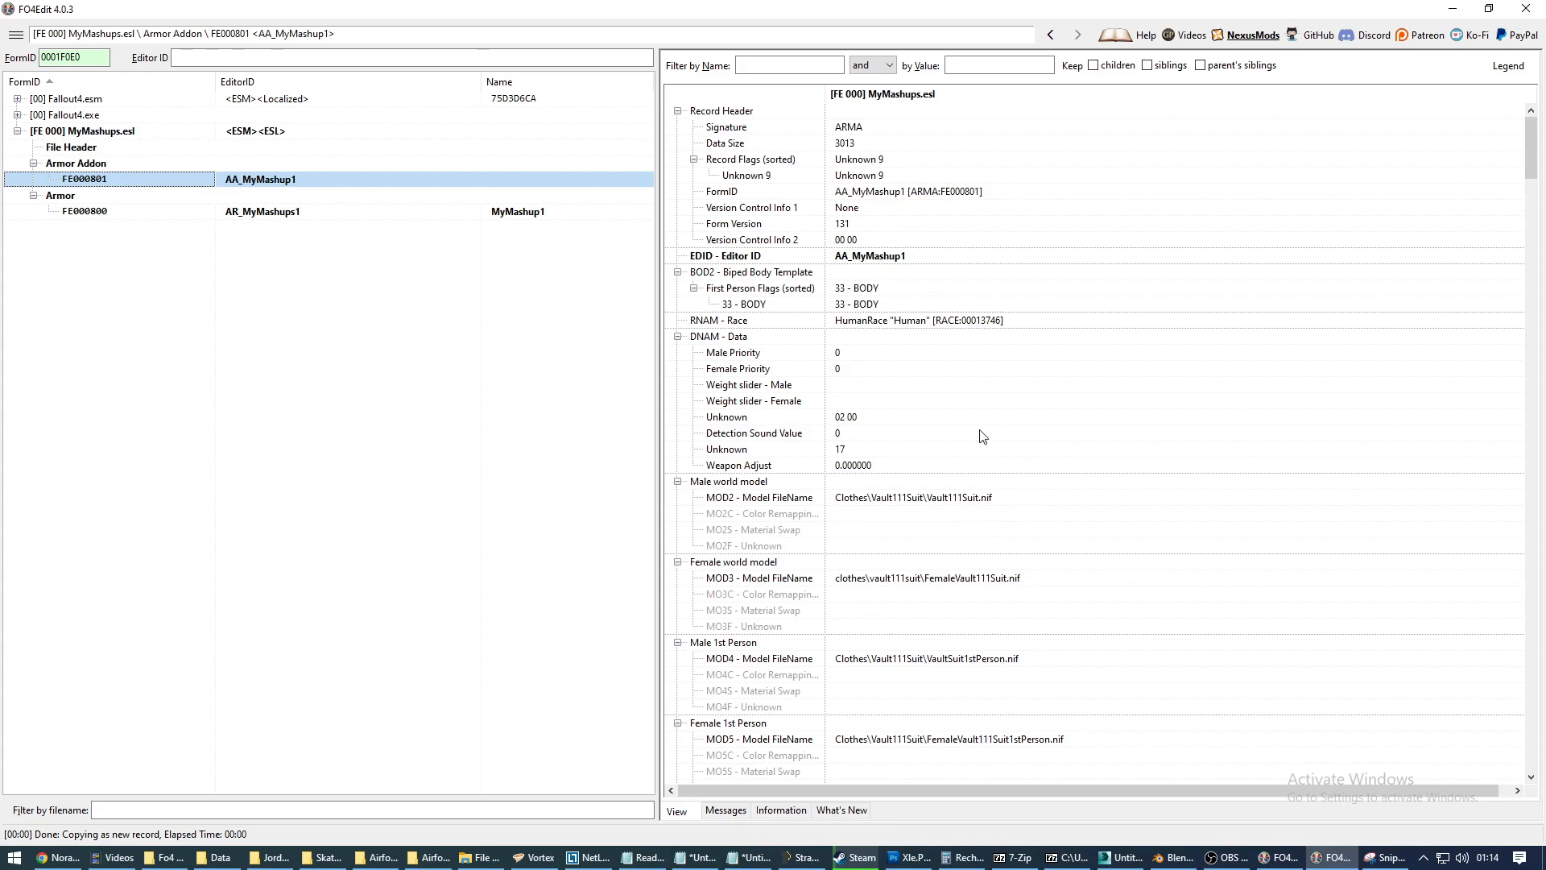
scroll(907, 368, "down", 3)
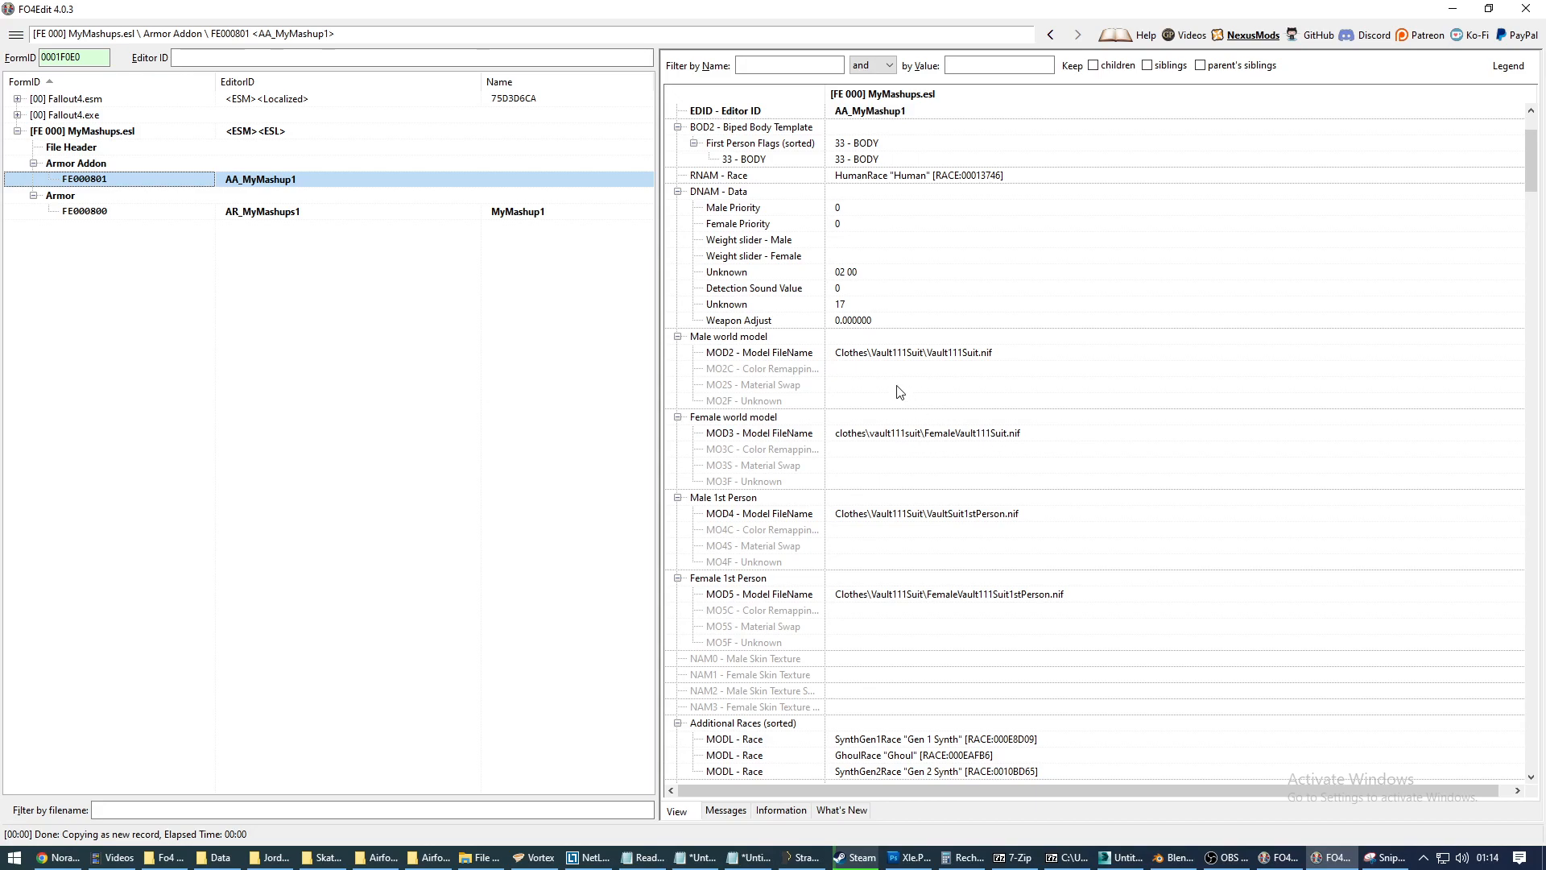
left_click(896, 355)
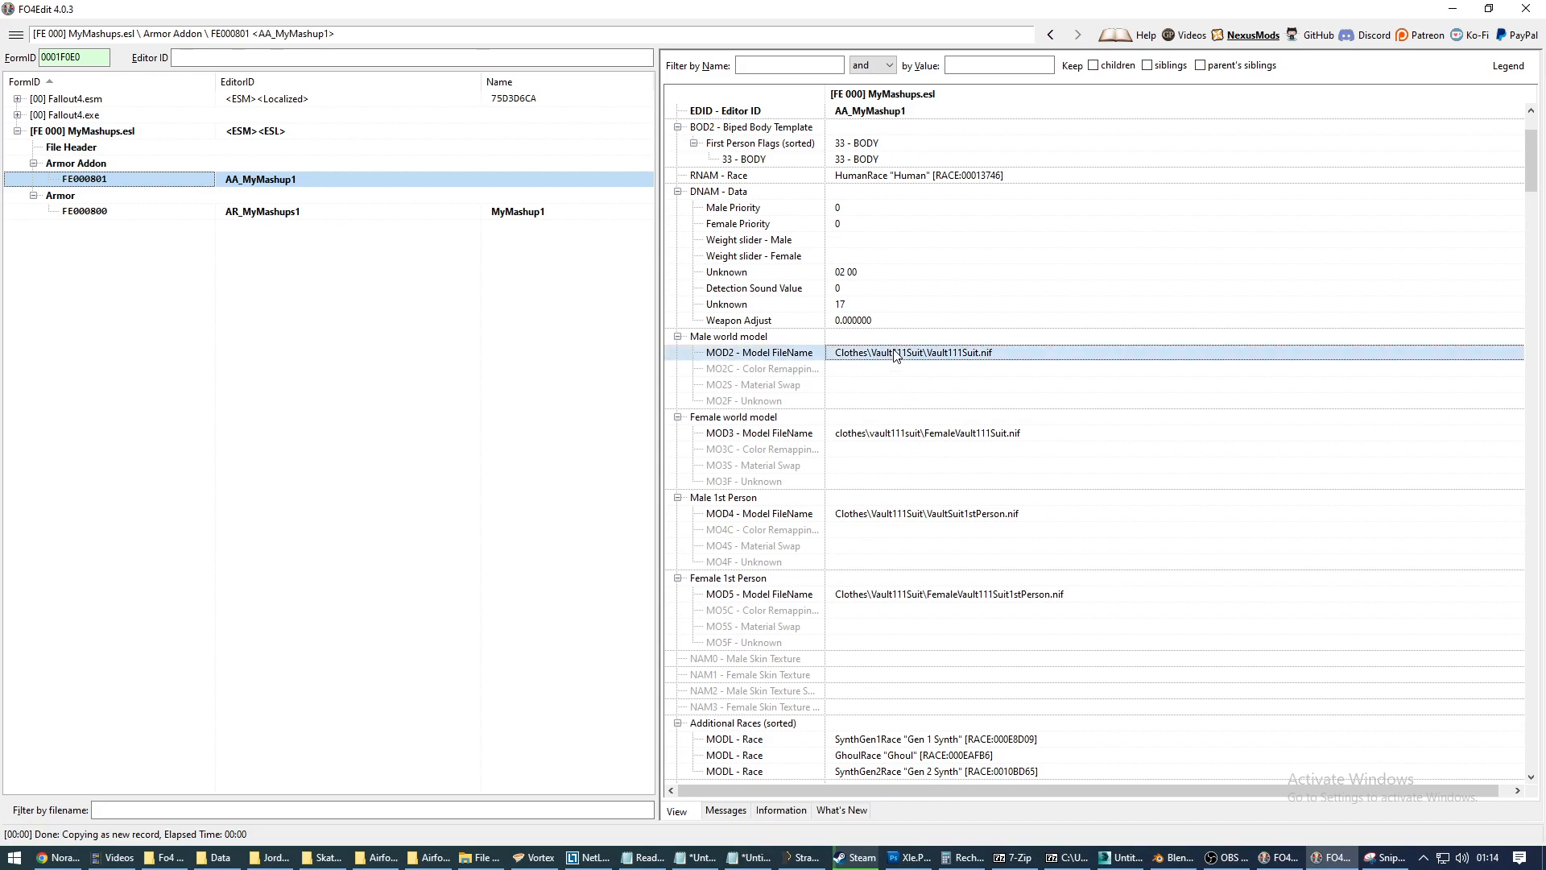
left_click(895, 519)
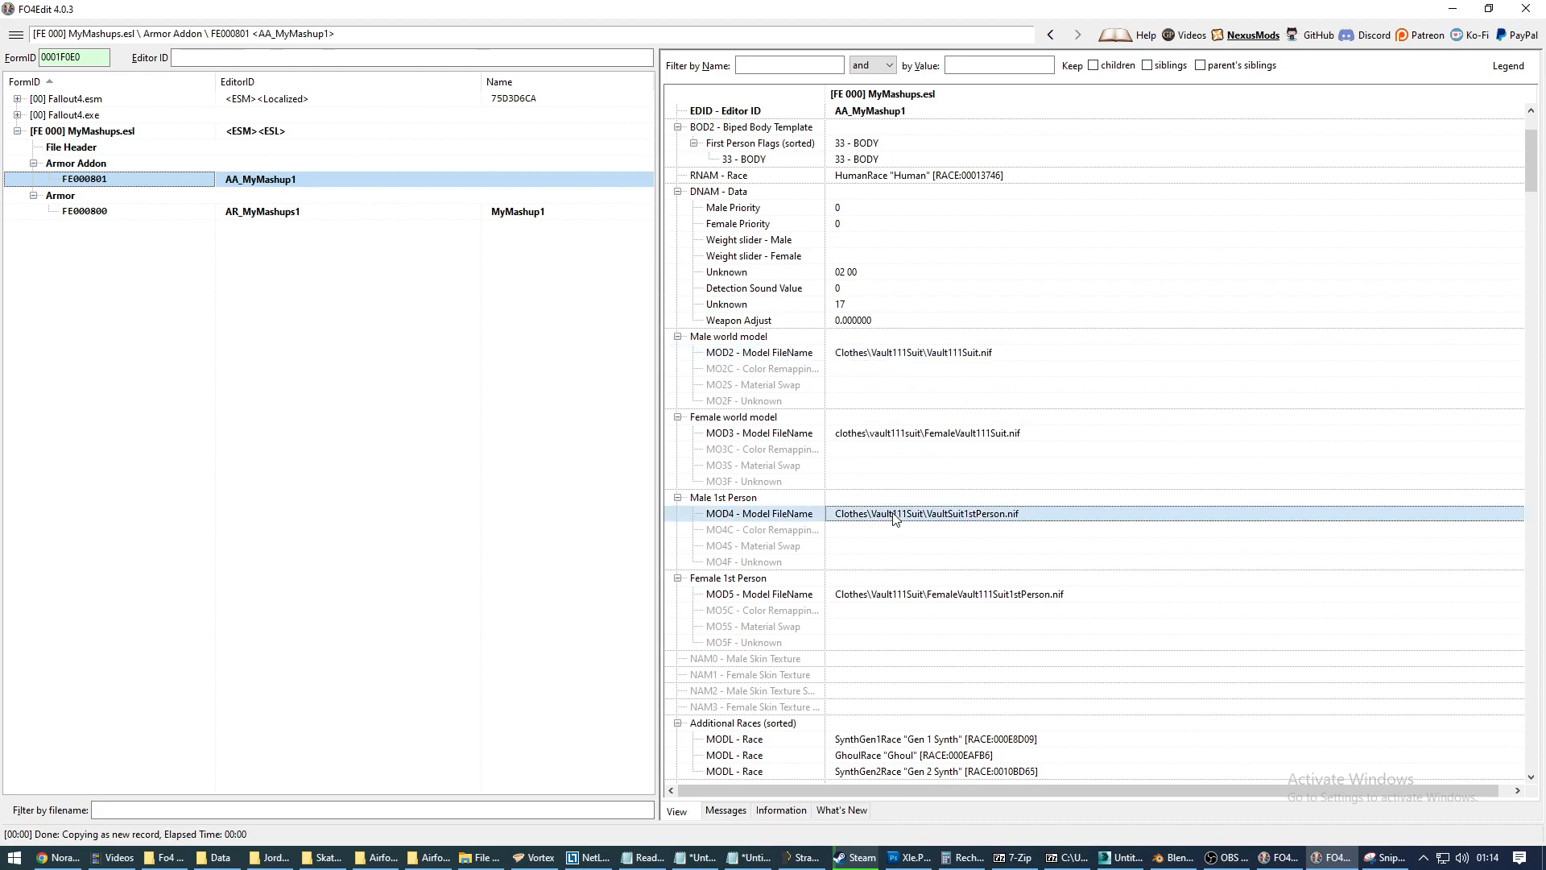
Set the armor addon's Female world model file name to YourName\YourProject\YourMashup.nif.
left_click(928, 434)
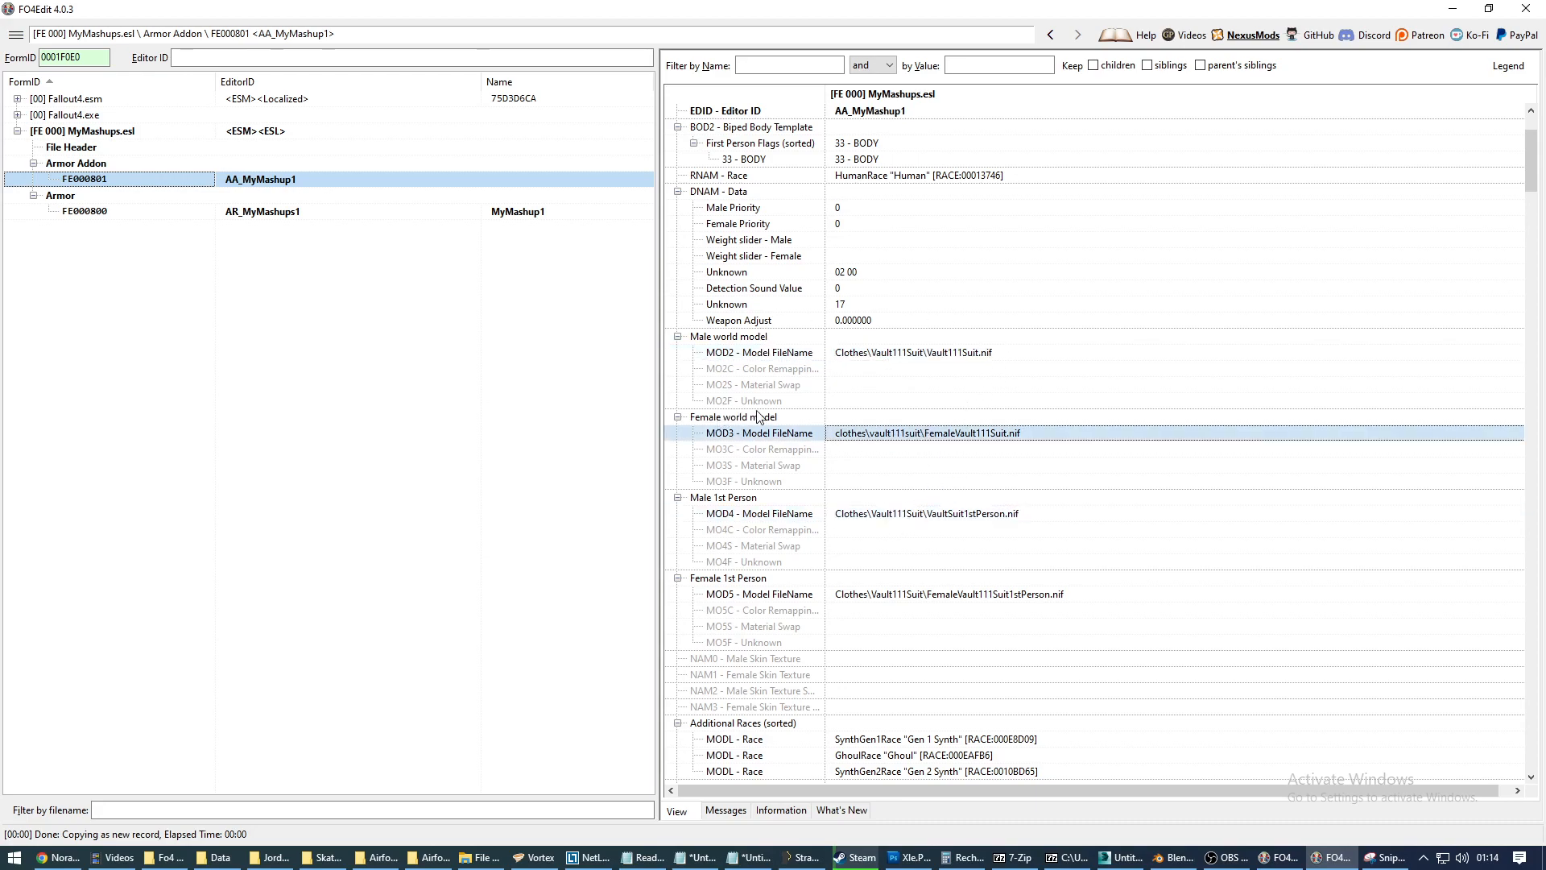
right_click(901, 436)
left_click(960, 451)
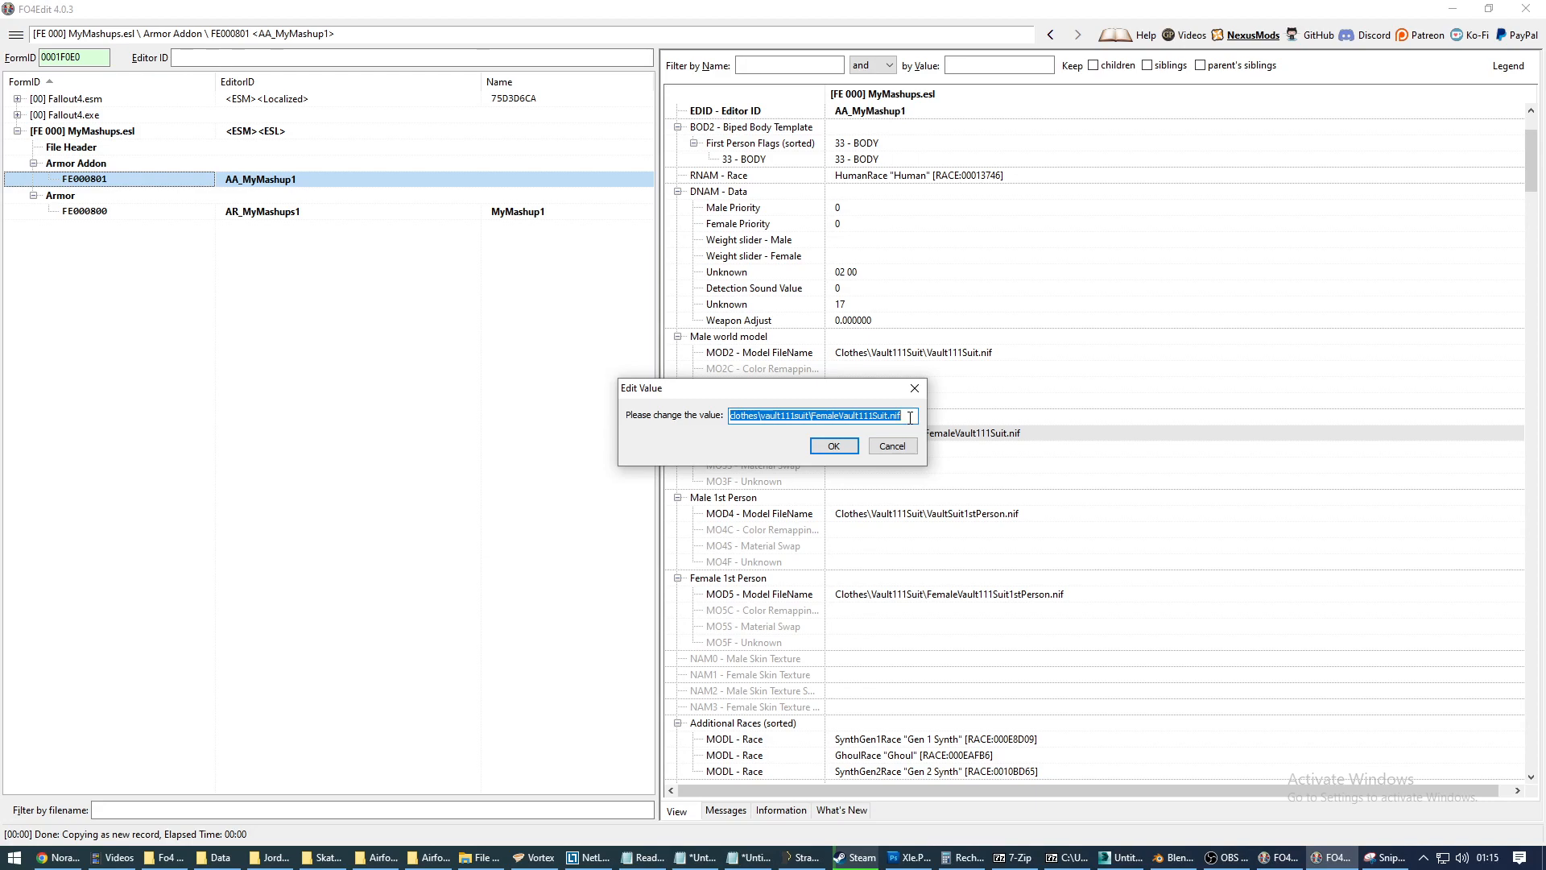
left_click_drag(853, 388, 956, 469)
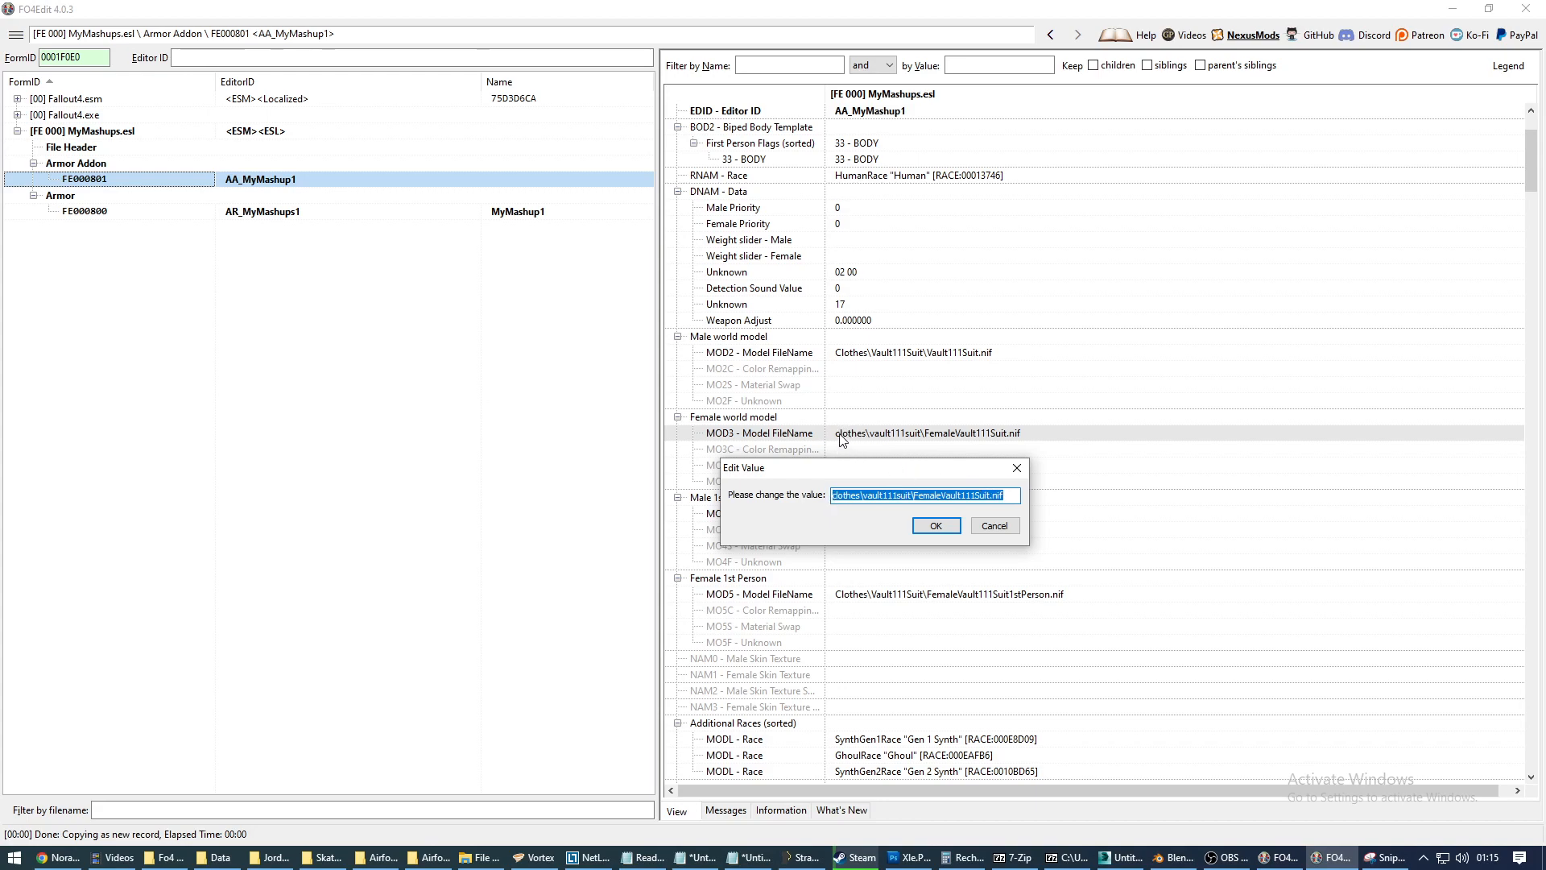
left_click(861, 493)
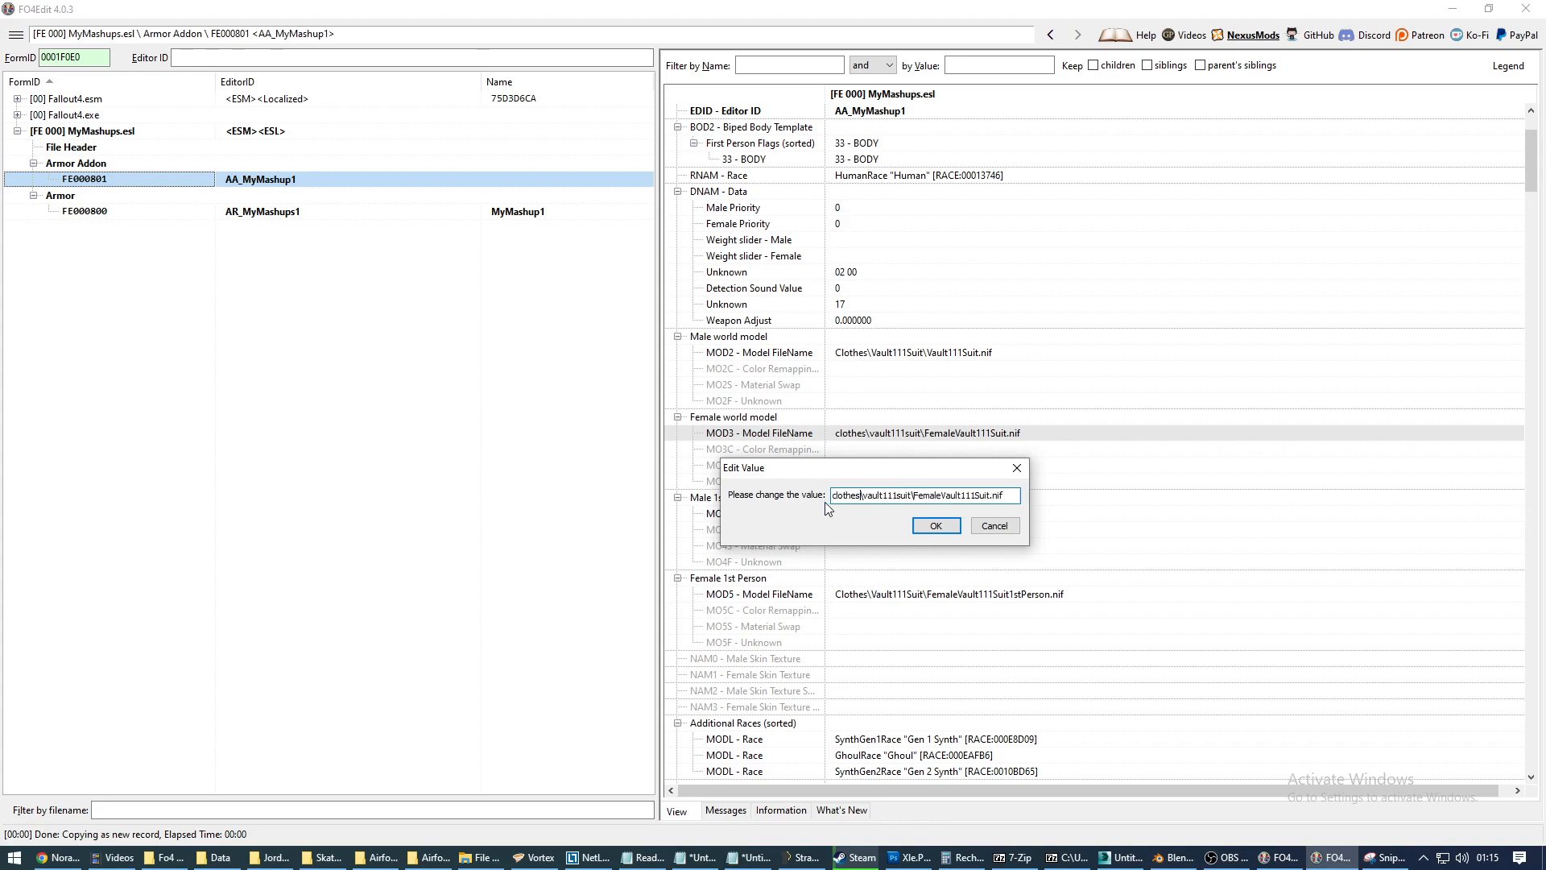
left_click_drag(833, 499, 1062, 516)
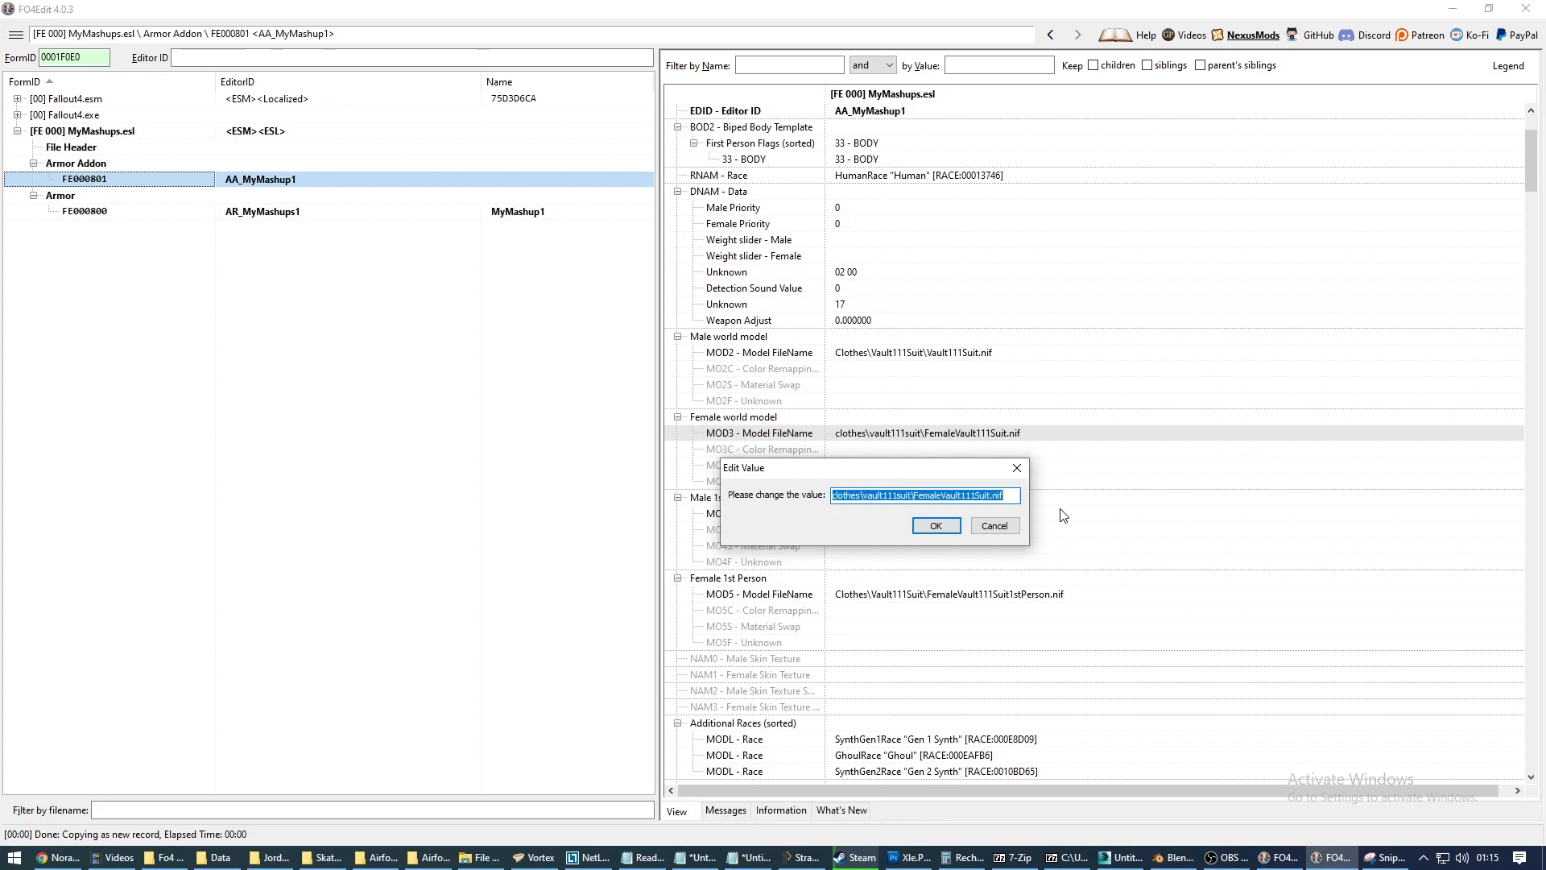
type("YourName\\YourProject\\YourMashup")
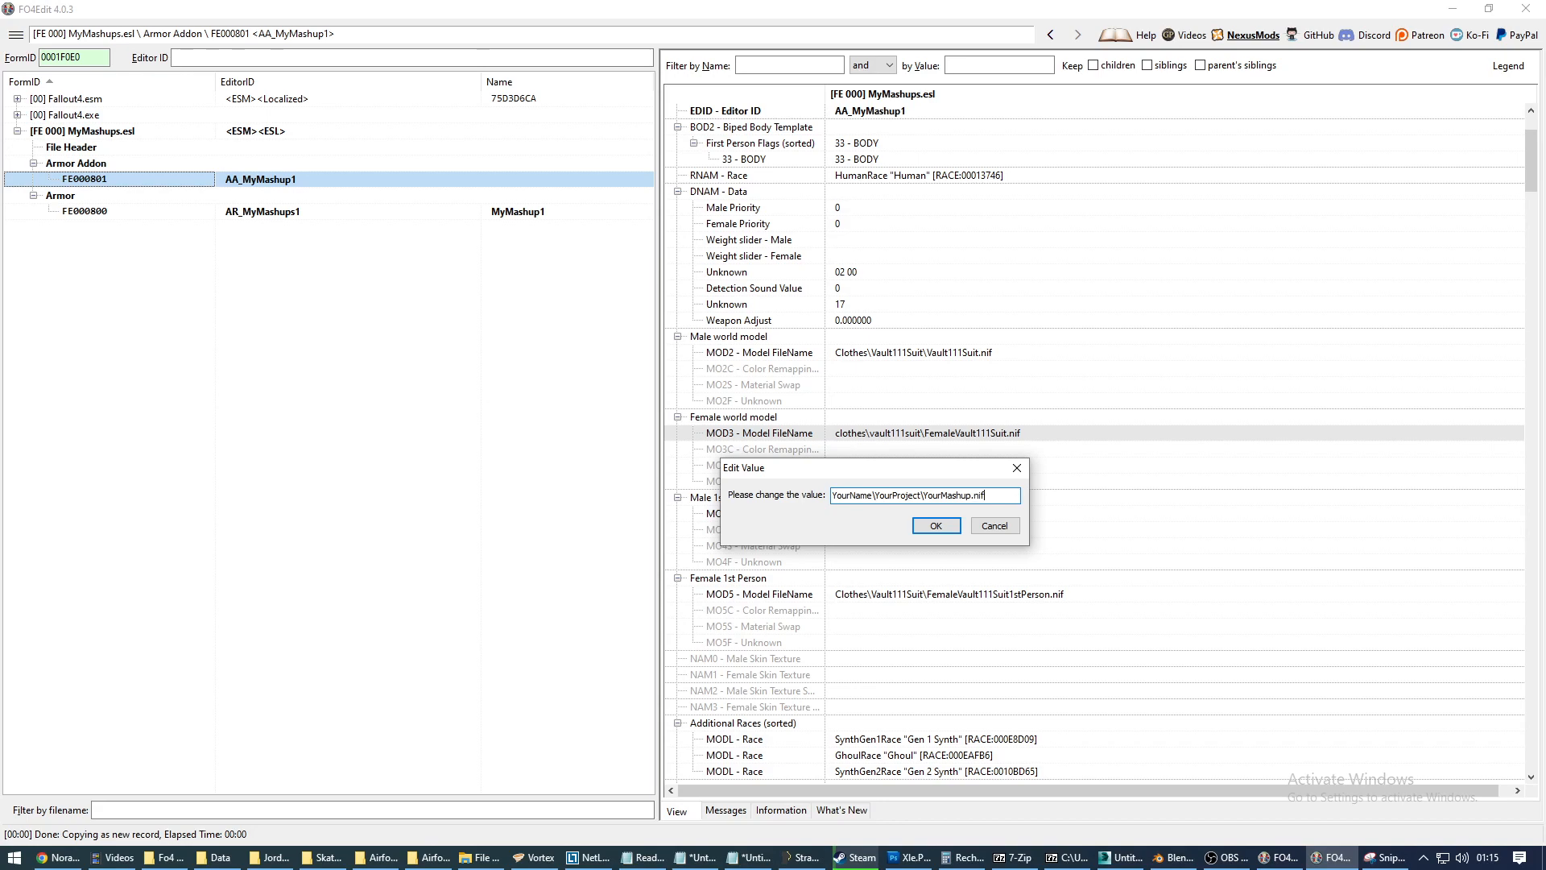
key("Return")
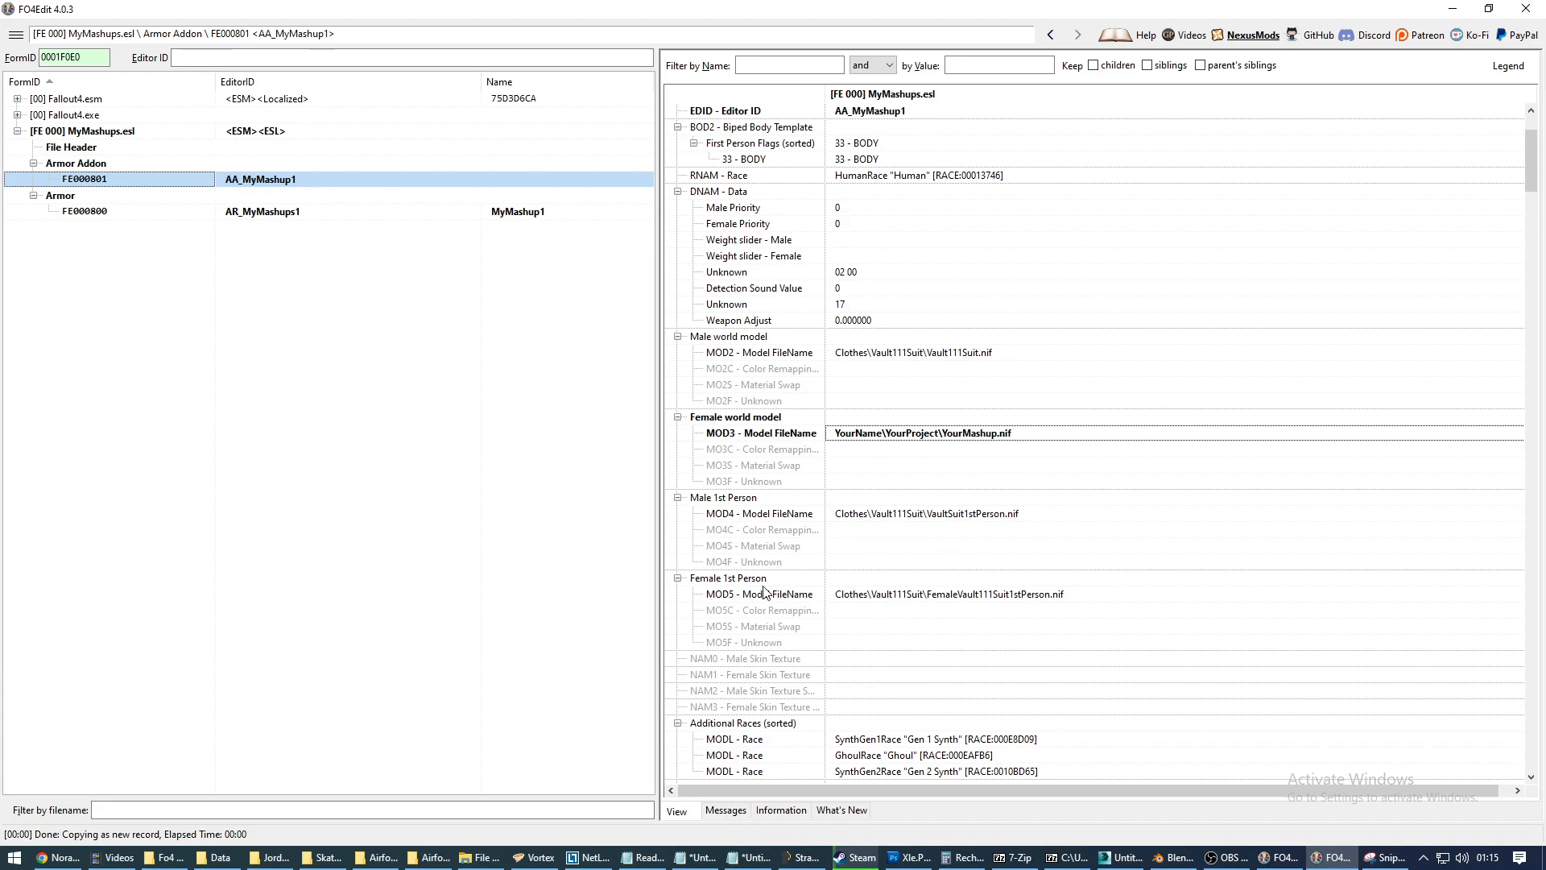
Set the armor addon's Female 1st Person model file name to Actors\Character\CharacterAssets\1stPersonFemaleBody.nif.
left_click(914, 596)
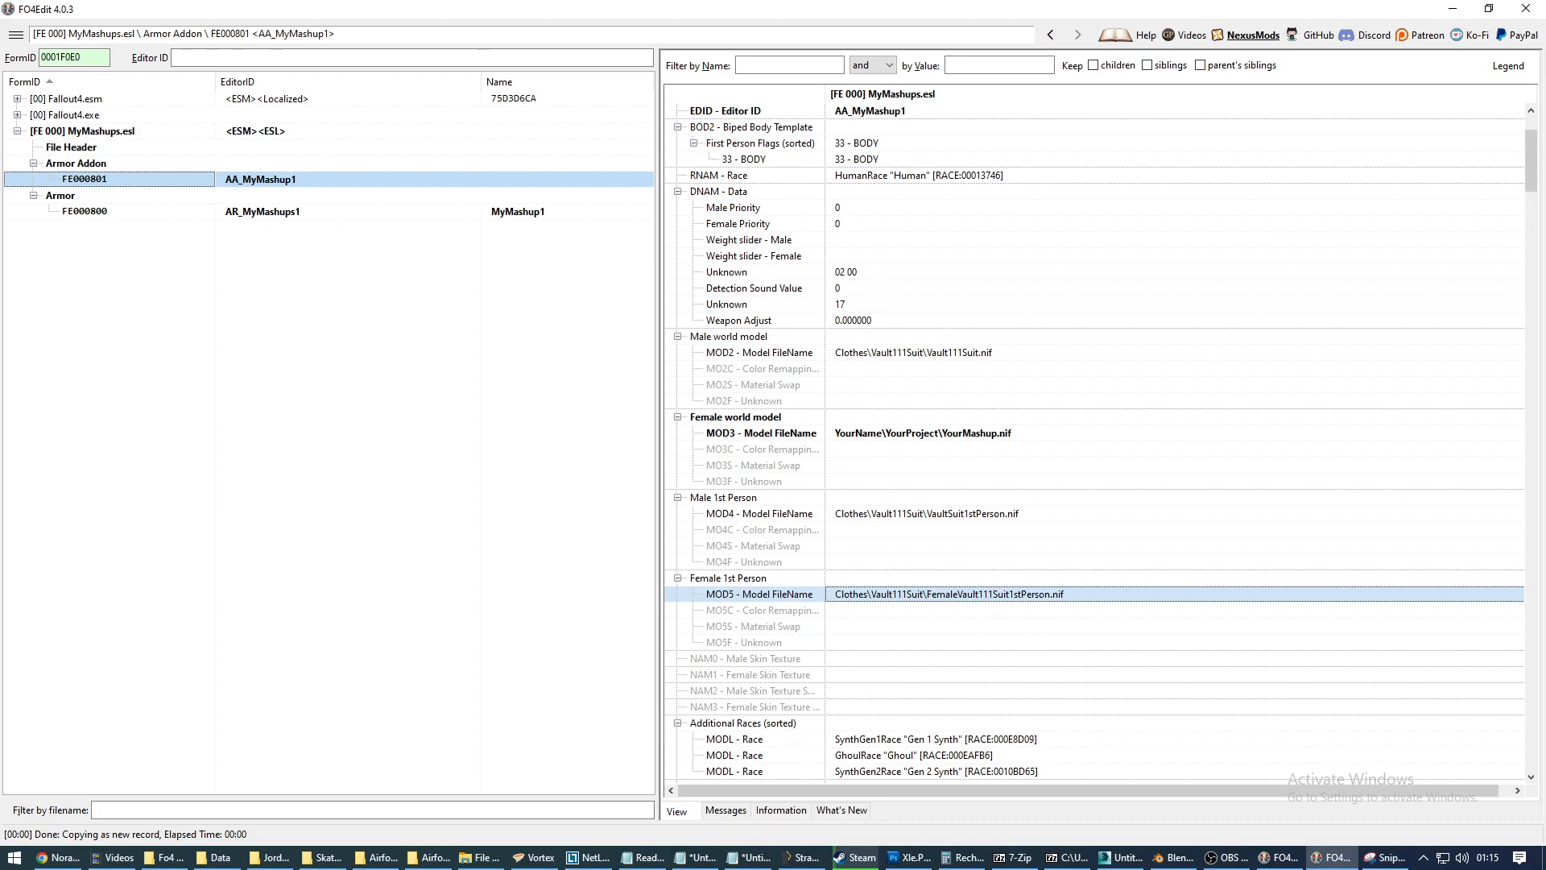
key("alt+Tab")
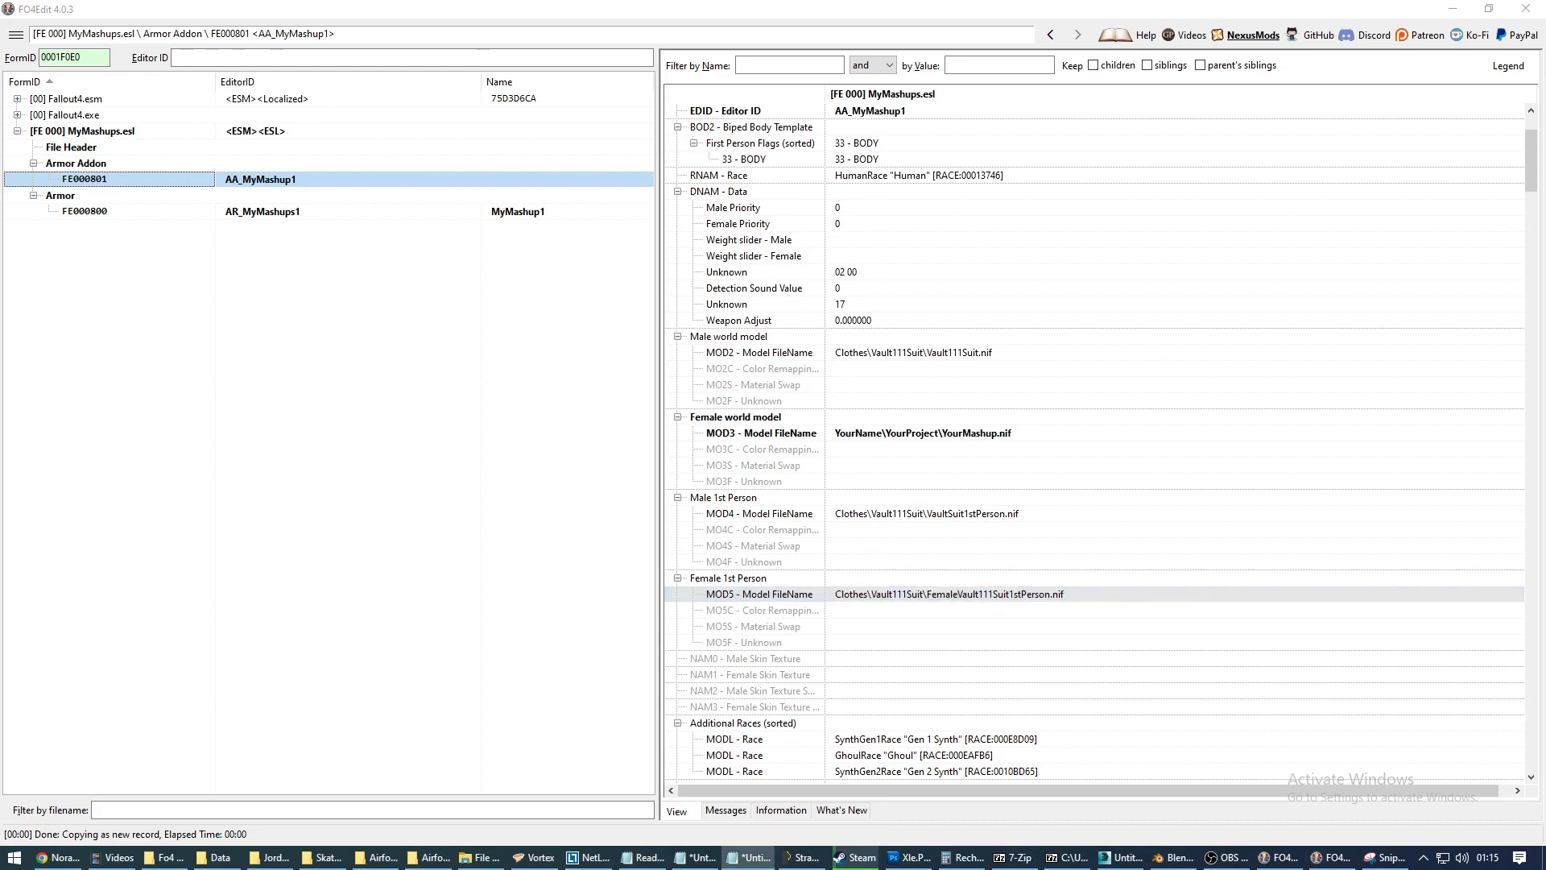
right_click(901, 596)
left_click(939, 604)
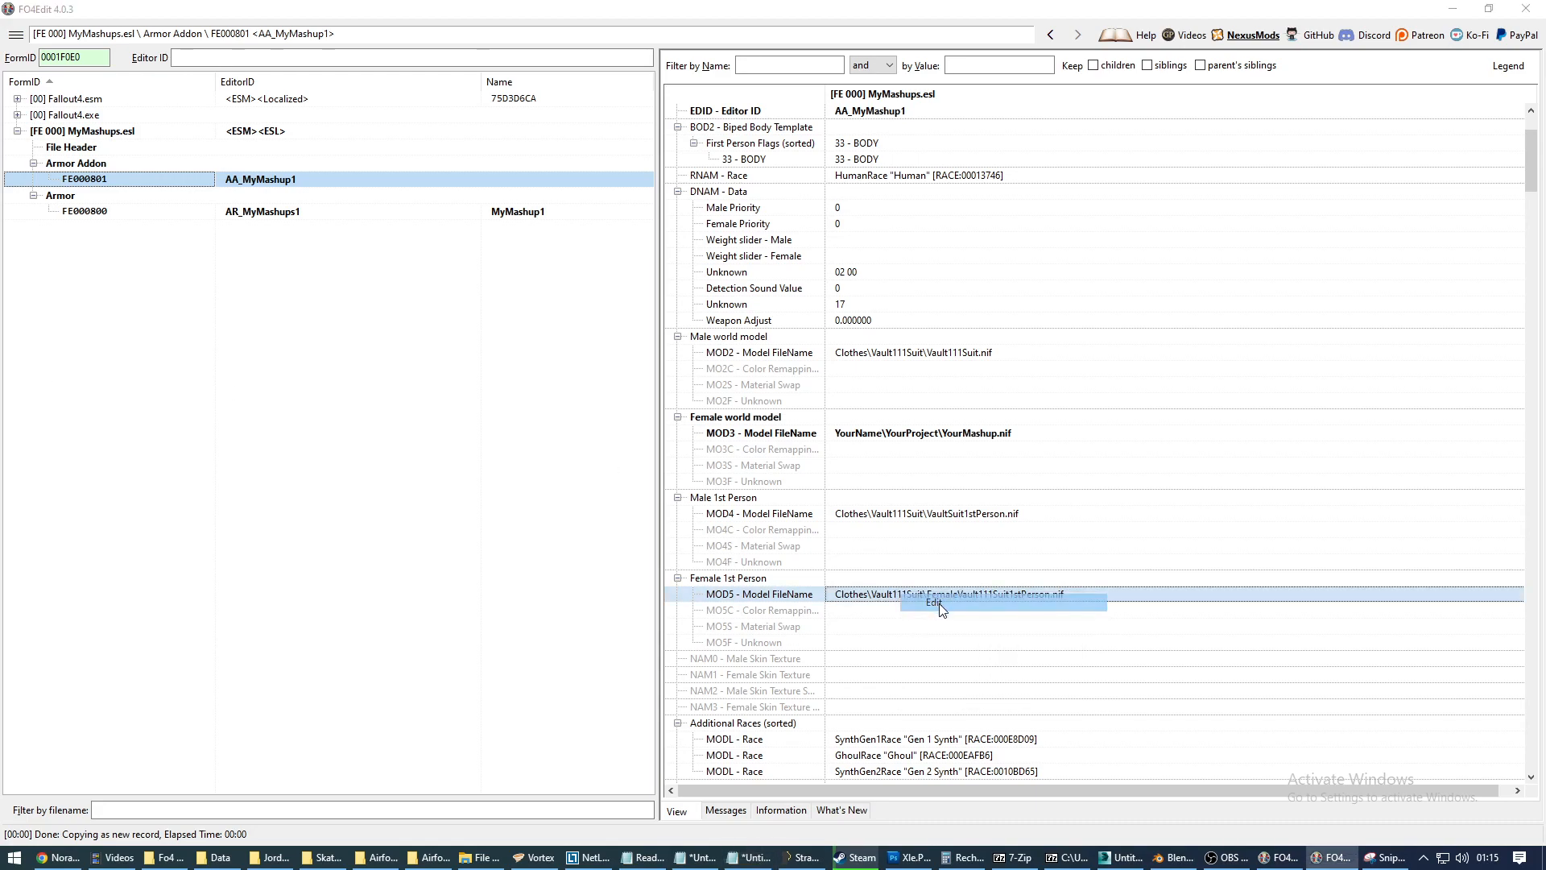
key("ctrl+v")
left_click(852, 453)
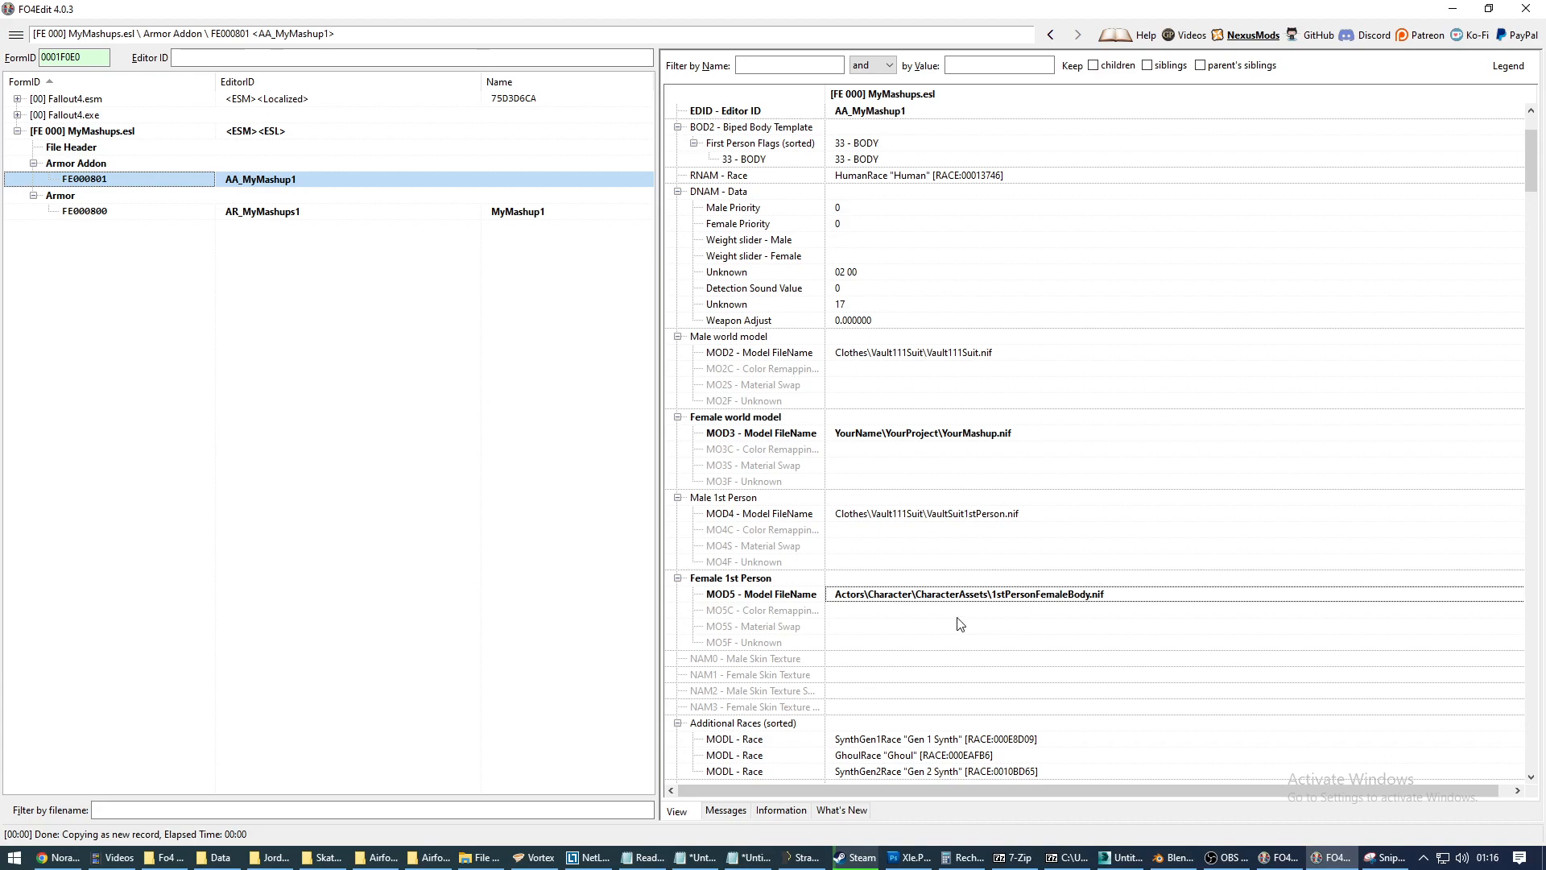
Remove the entire Bone Data section from the AA_MyMashup1 armor addon record.
scroll(969, 629, "down", 3)
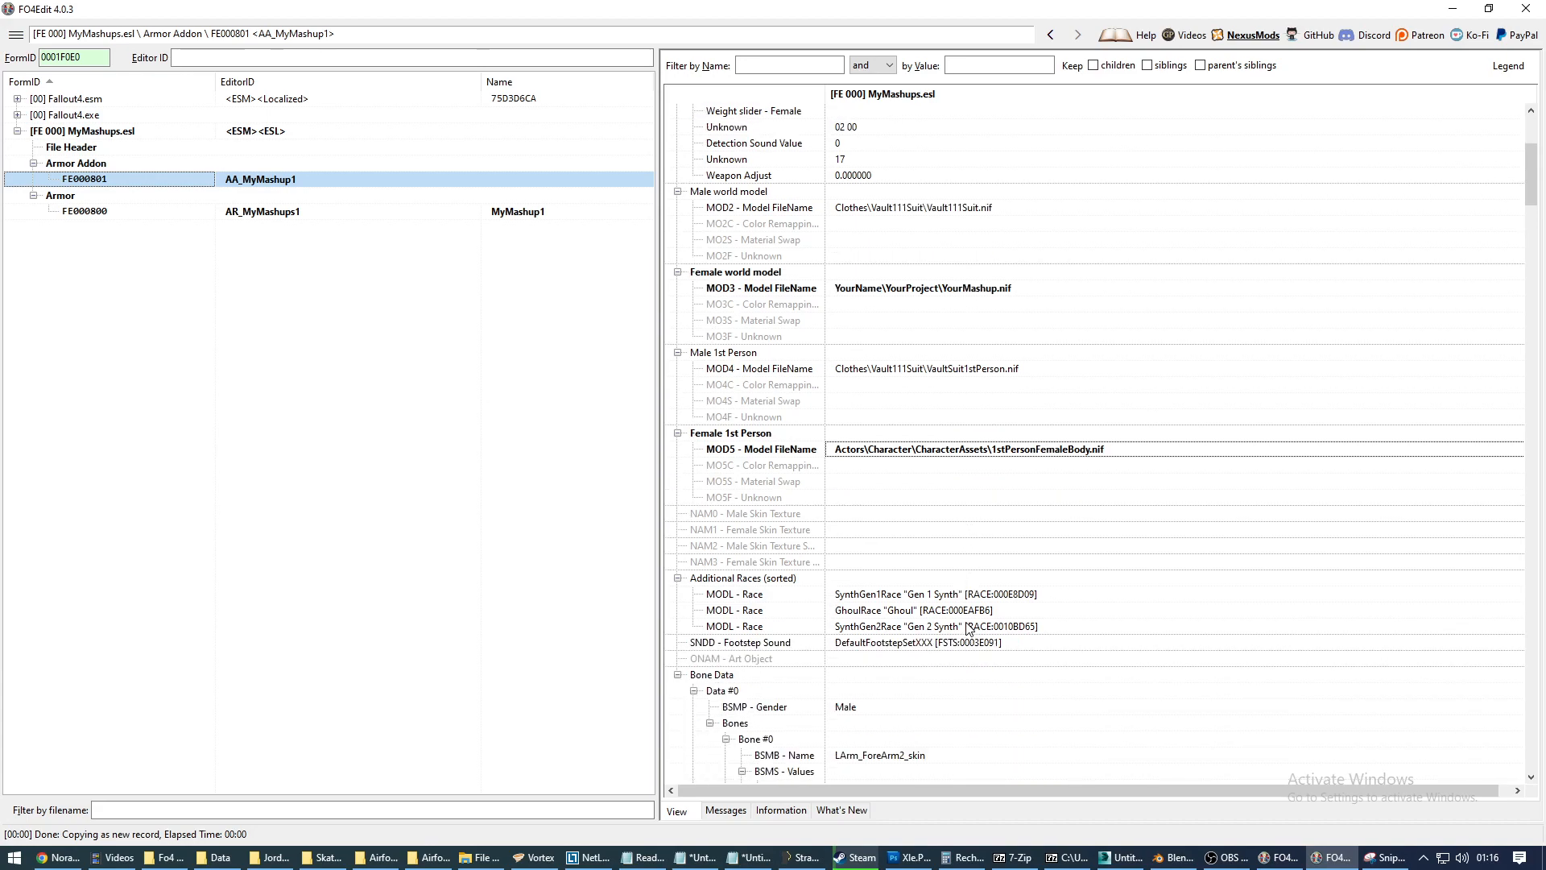
scroll(968, 628, "down", 3)
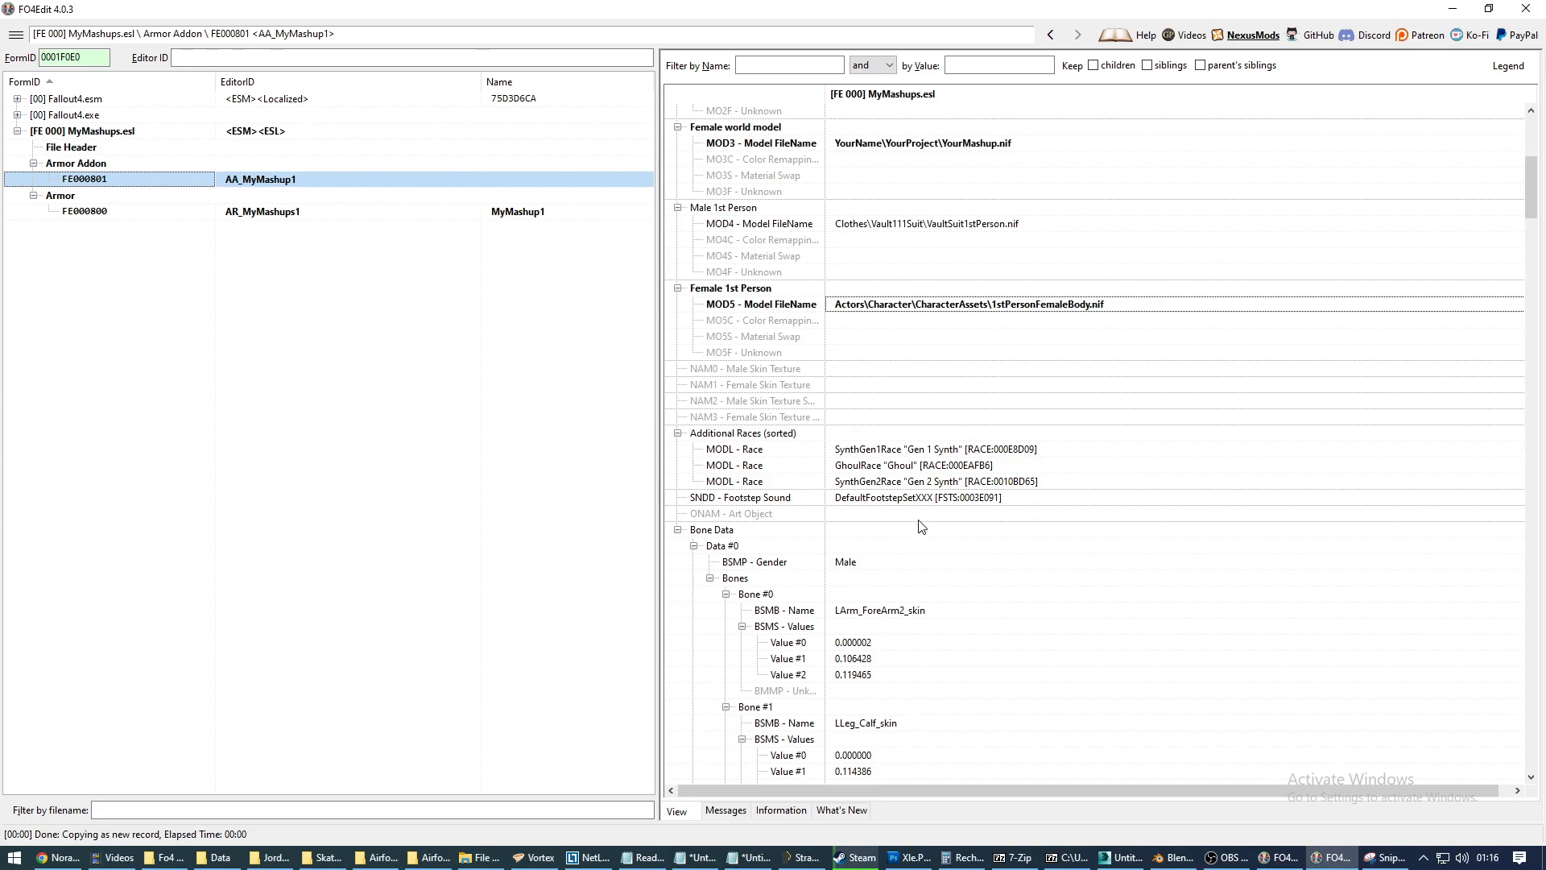
left_click(865, 531)
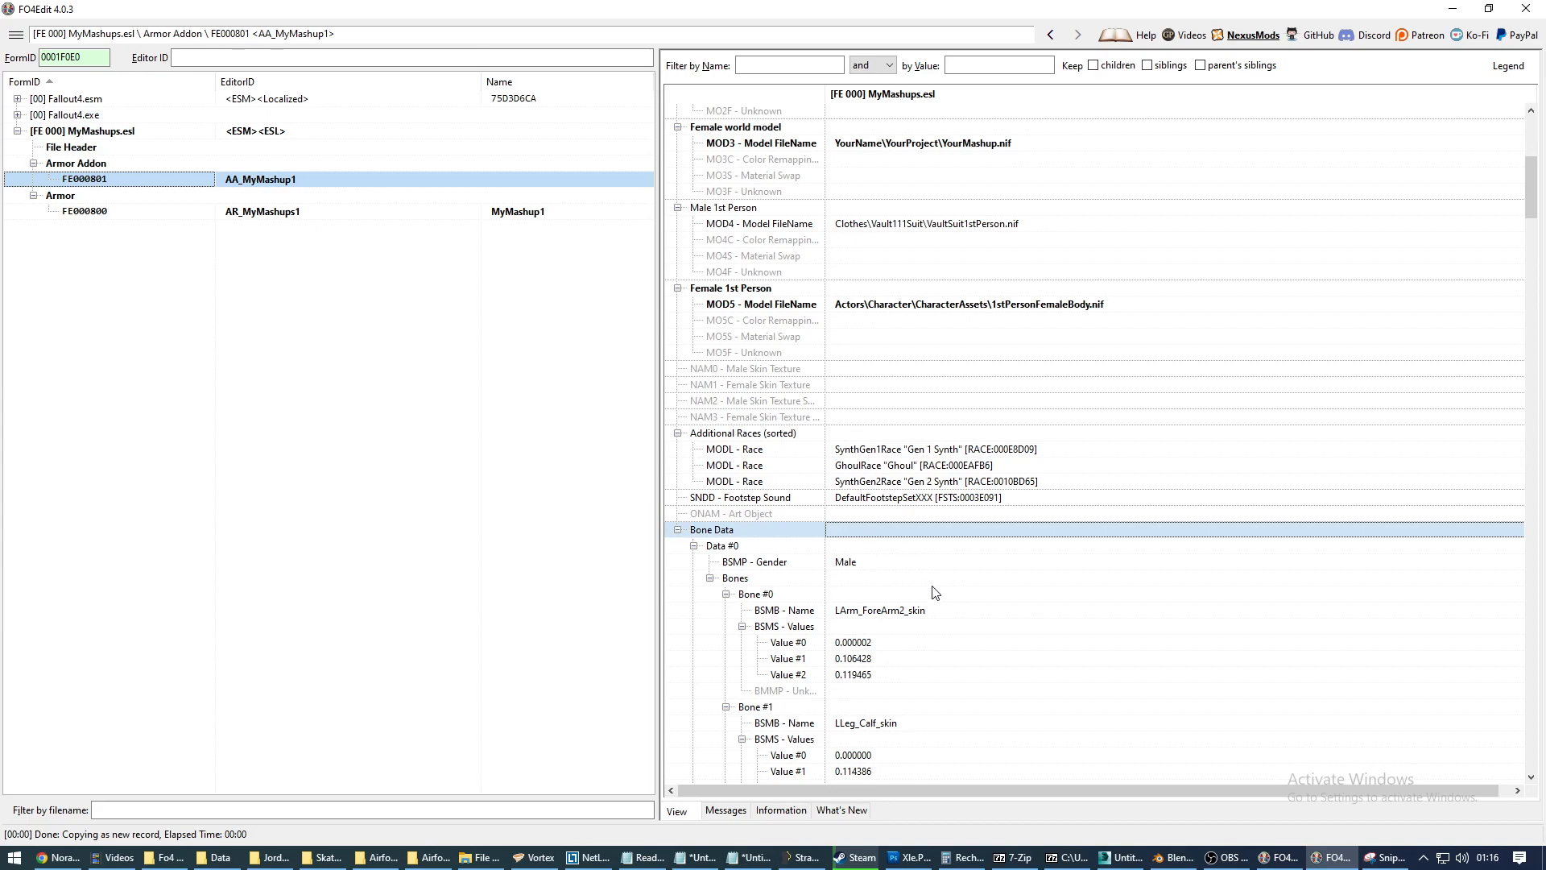
scroll(896, 591, "down", 1)
scroll(890, 585, "up", 1)
scroll(910, 554, "up", 5)
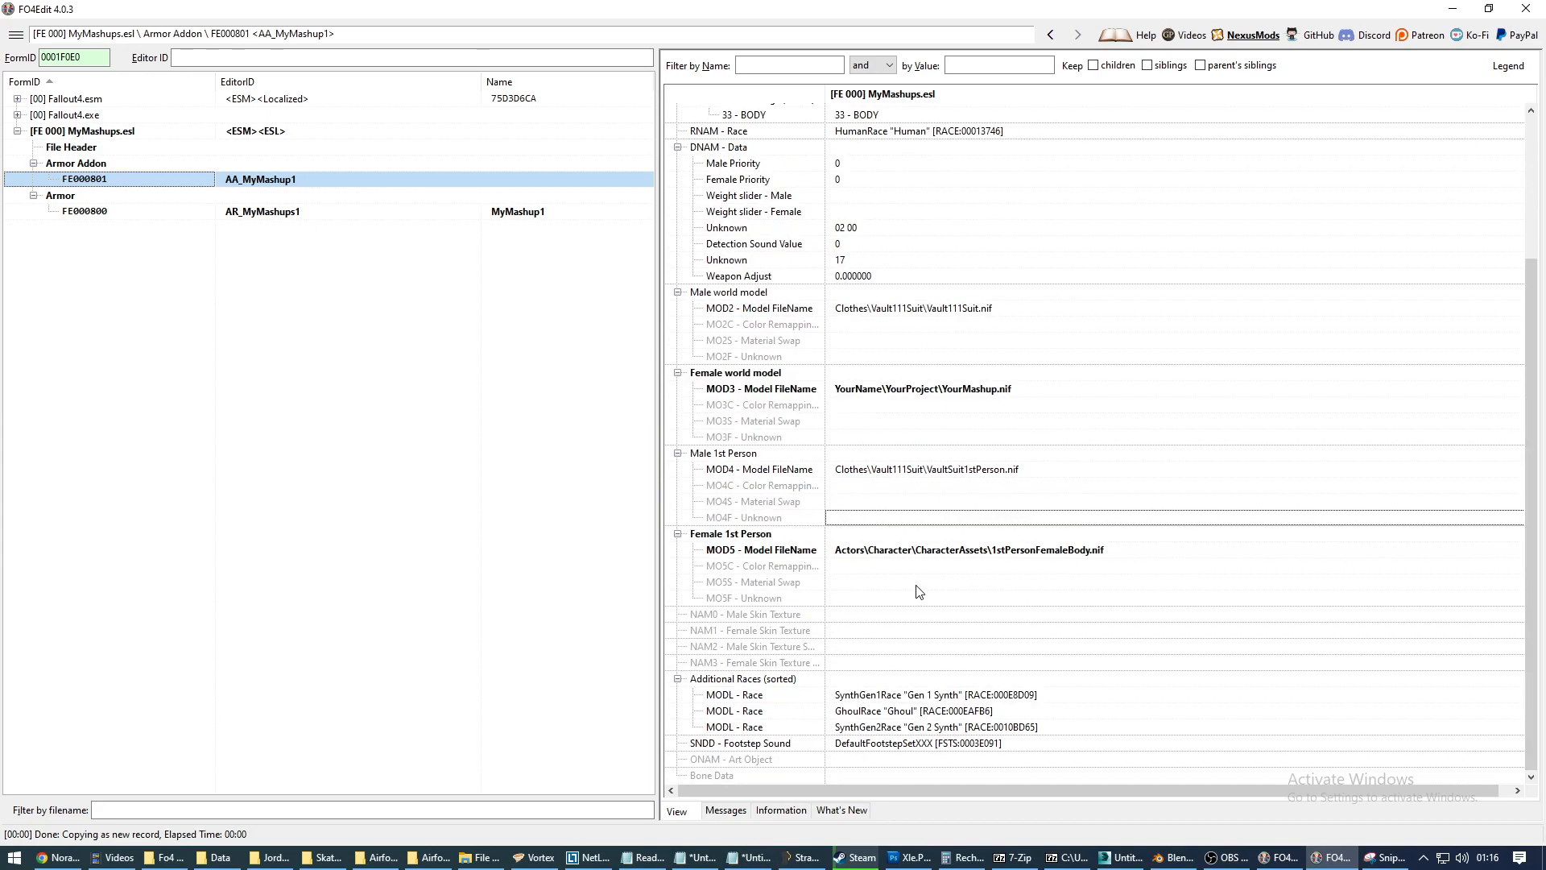
Review the AA_MyMashup1 armor addon's model paths and FormID and the AR_MyMashups1 armor's Armor Addon reference.
scroll(966, 608, "up", 4)
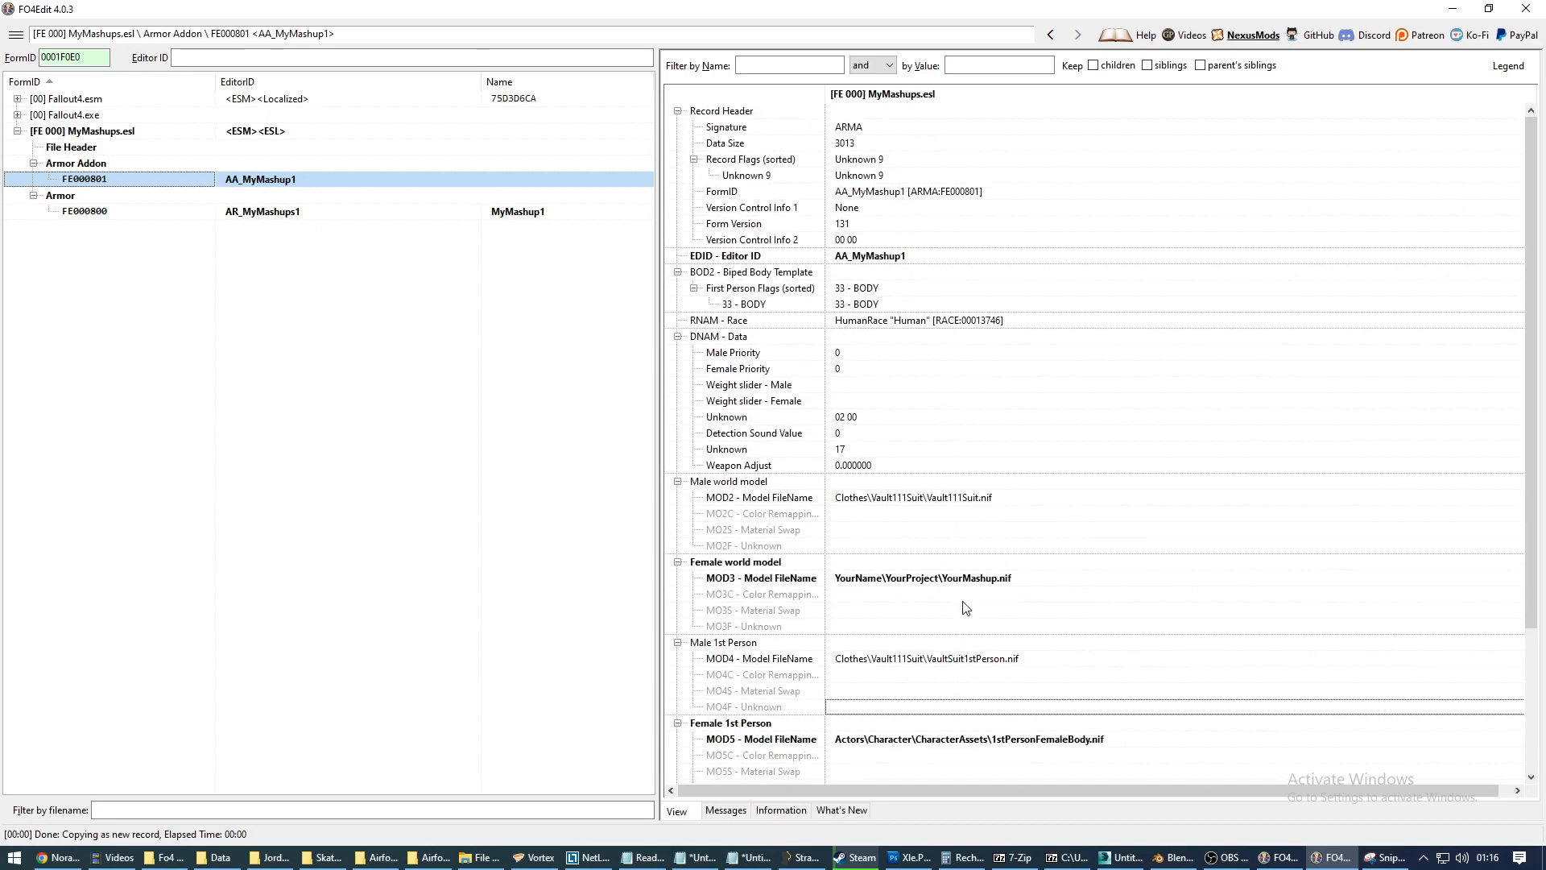
scroll(966, 608, "down", 4)
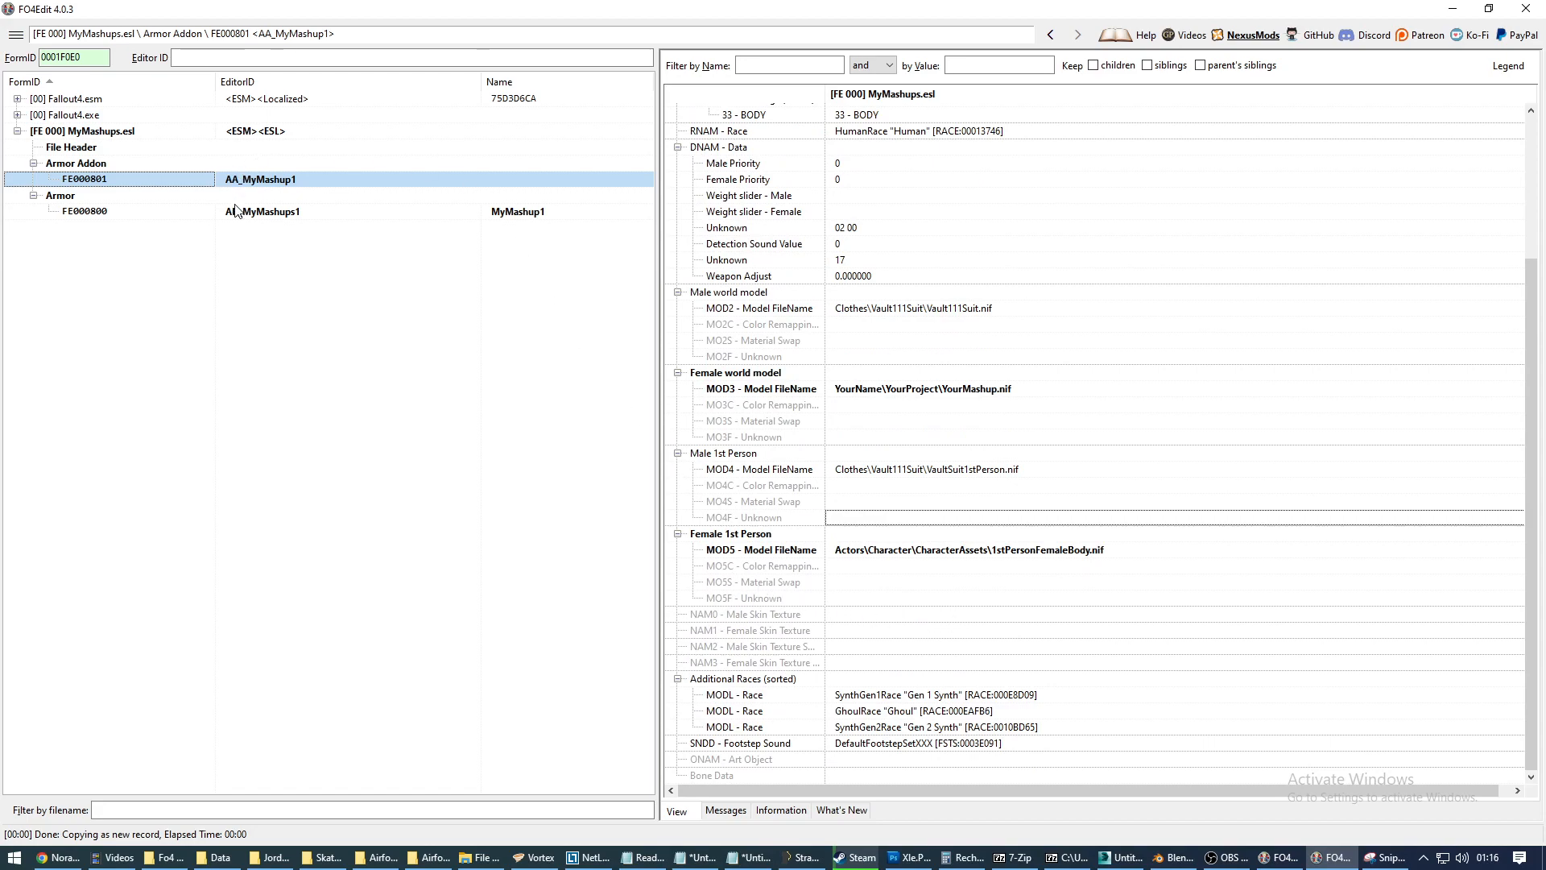
left_click(268, 212)
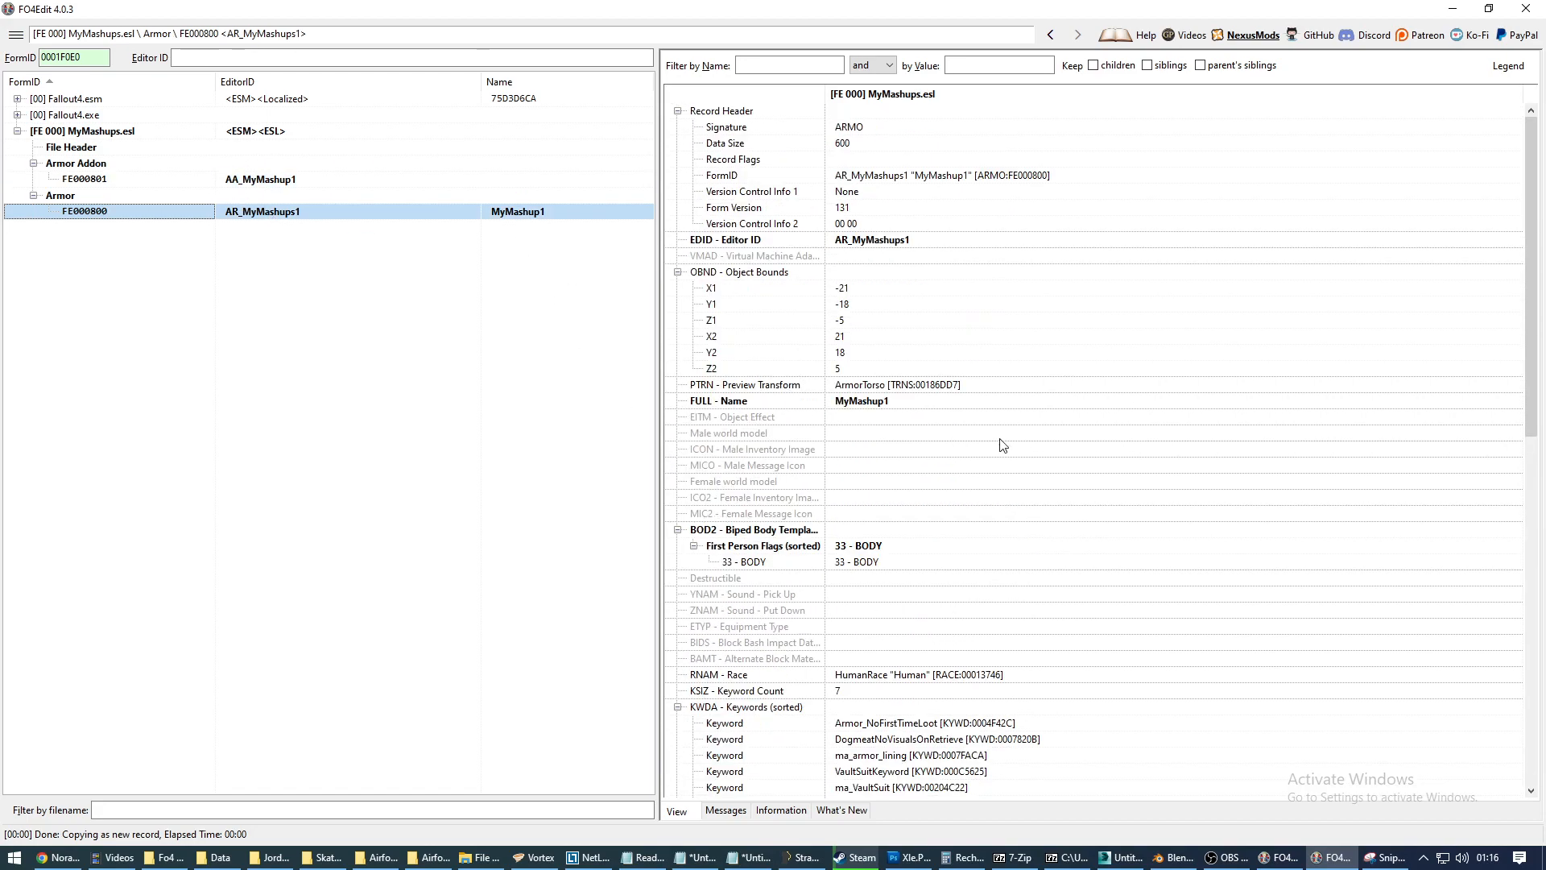
scroll(1001, 445, "down", 8)
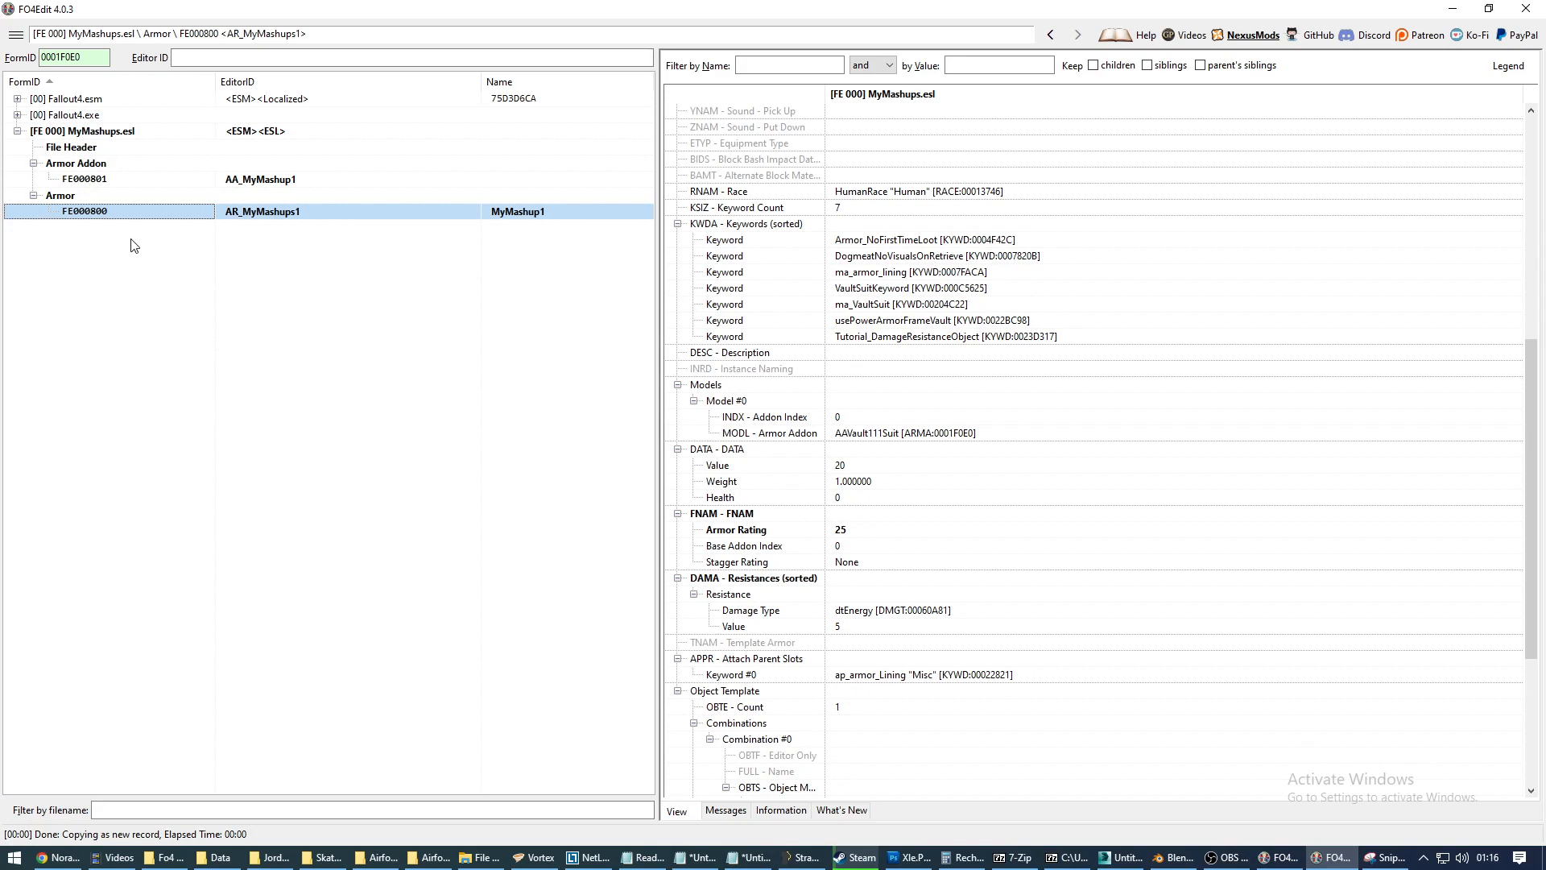
left_click(857, 435)
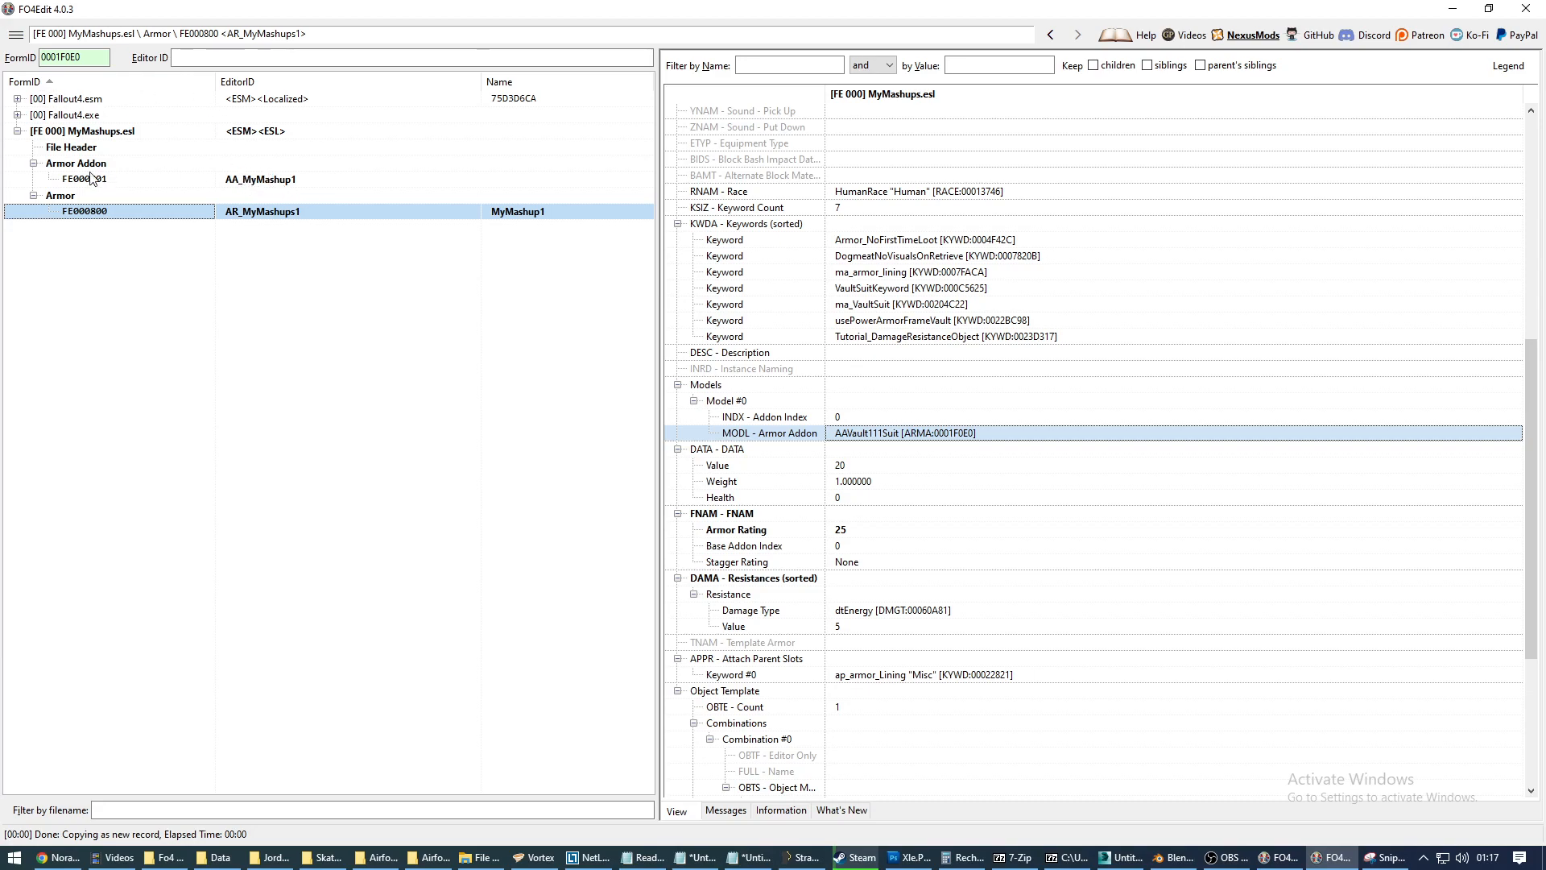
left_click(271, 181)
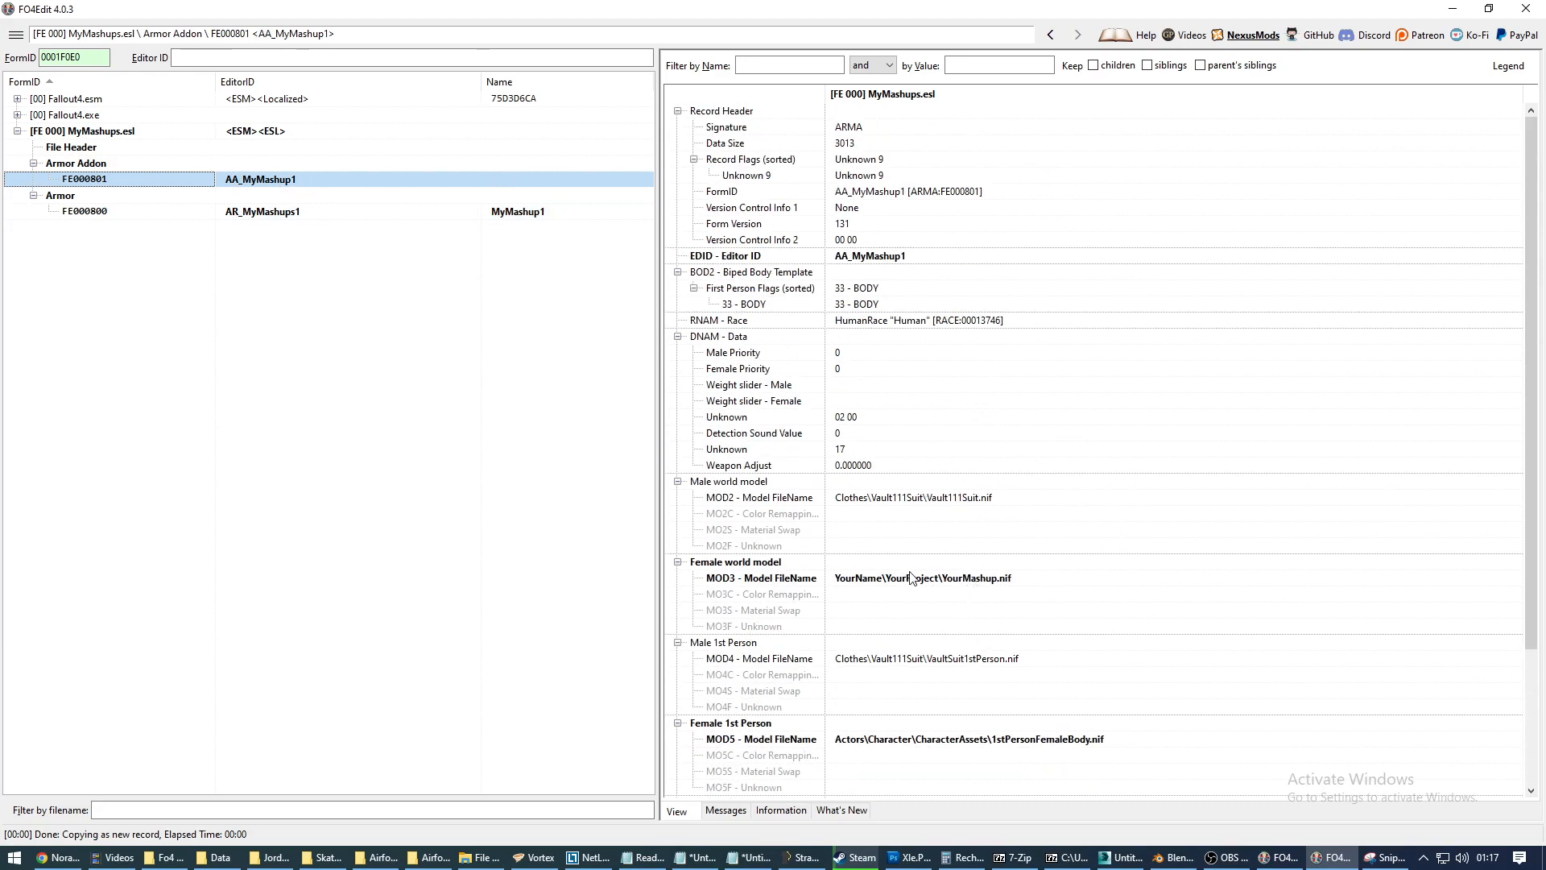
Set the Armor Addon reference of Model #0 in the AR_MyMashups1 armor record to FE000801.
left_click(296, 217)
scroll(839, 424, "down", 15)
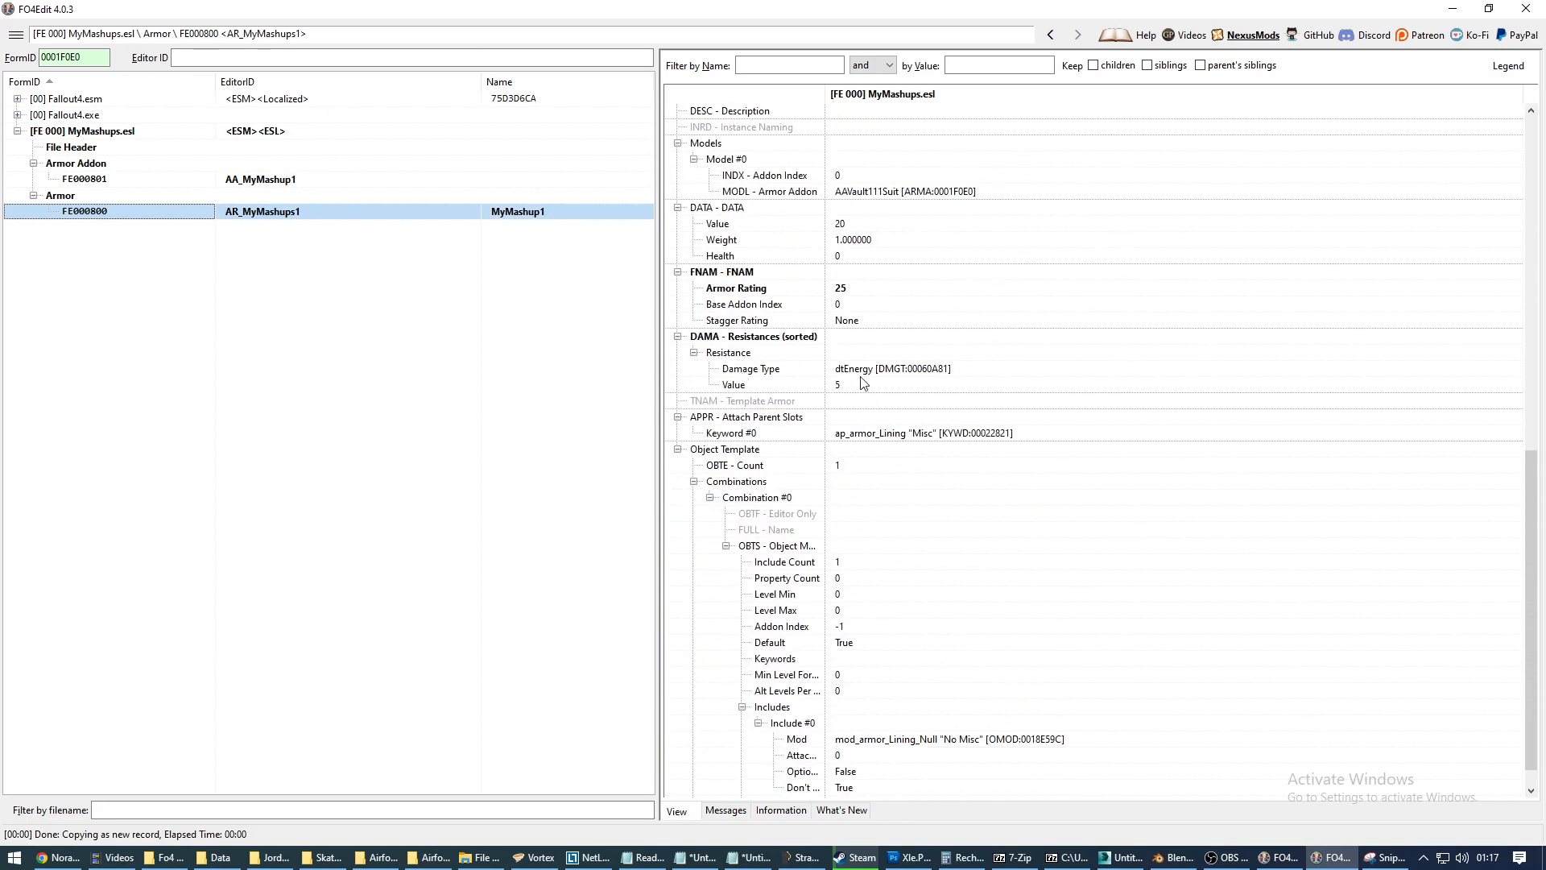
scroll(894, 353, "up", 4)
right_click(873, 386)
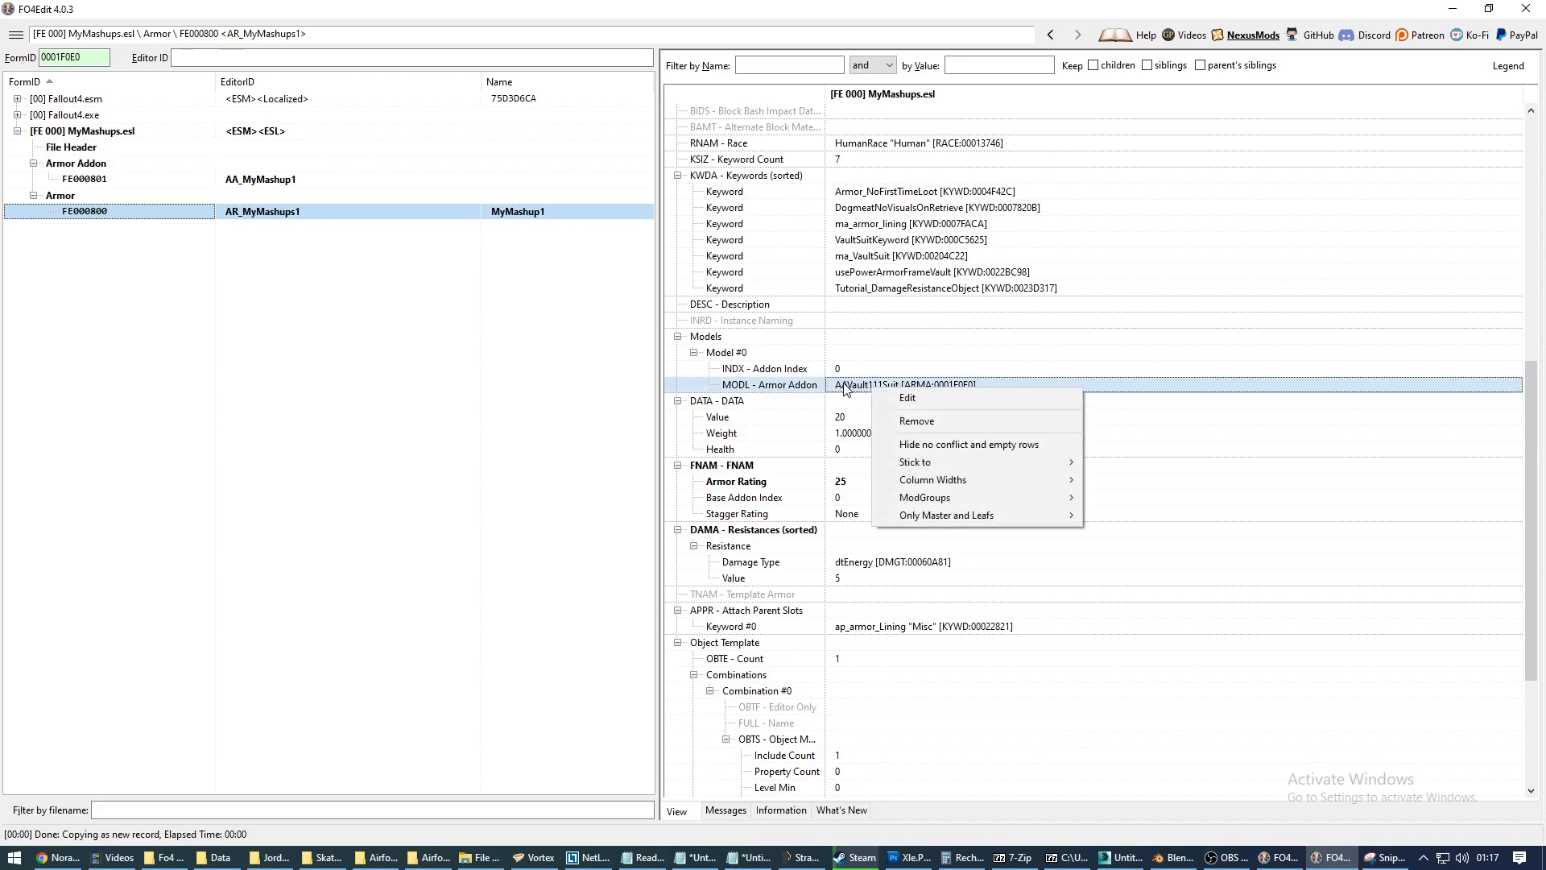
left_click(931, 399)
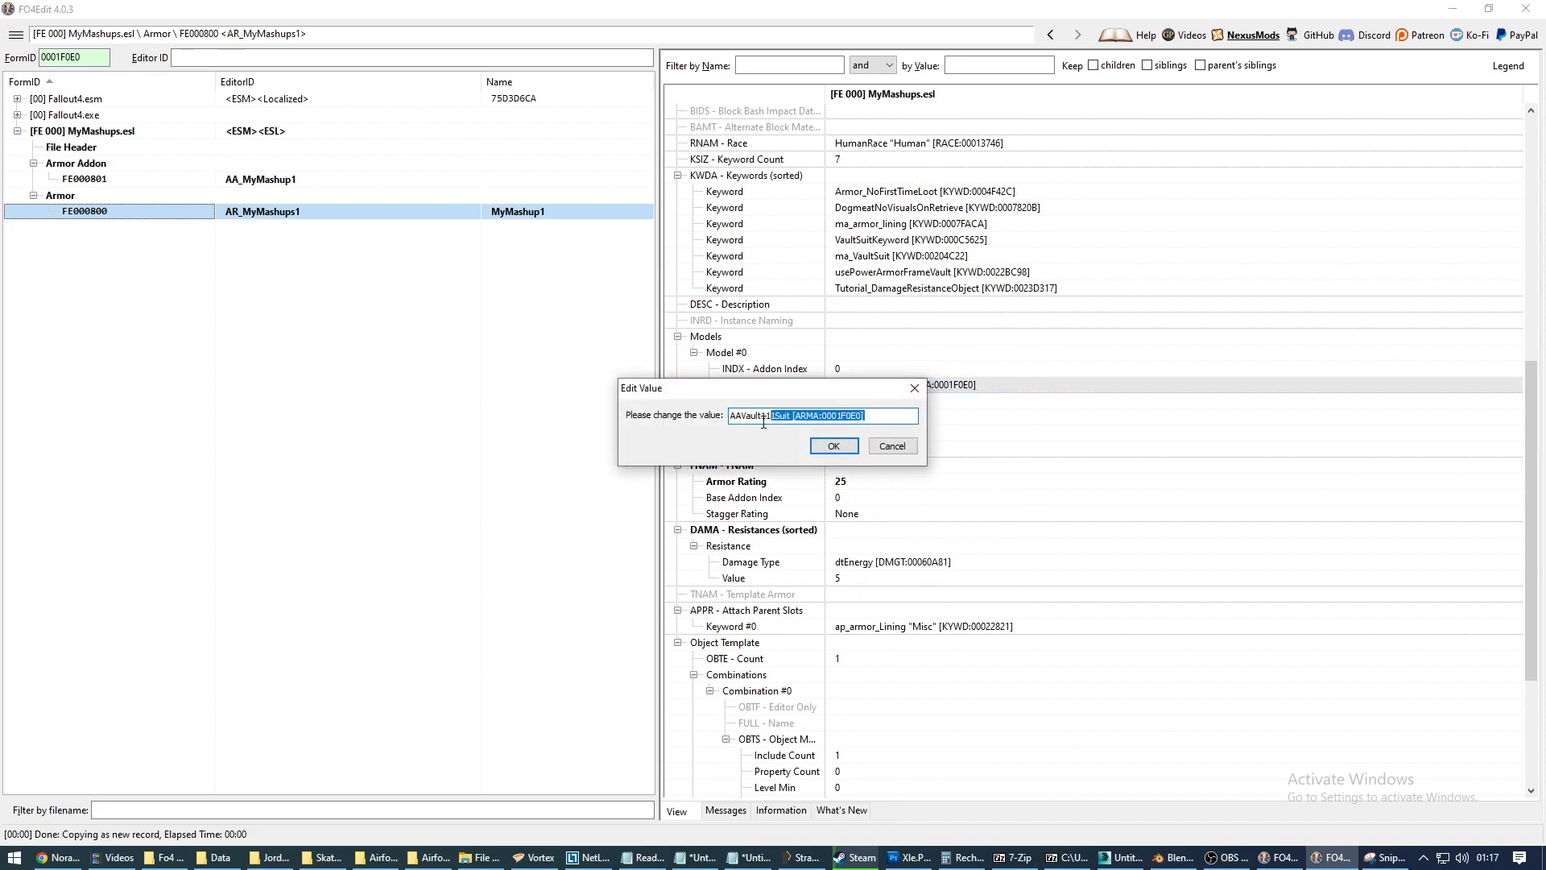
key("BackSpace")
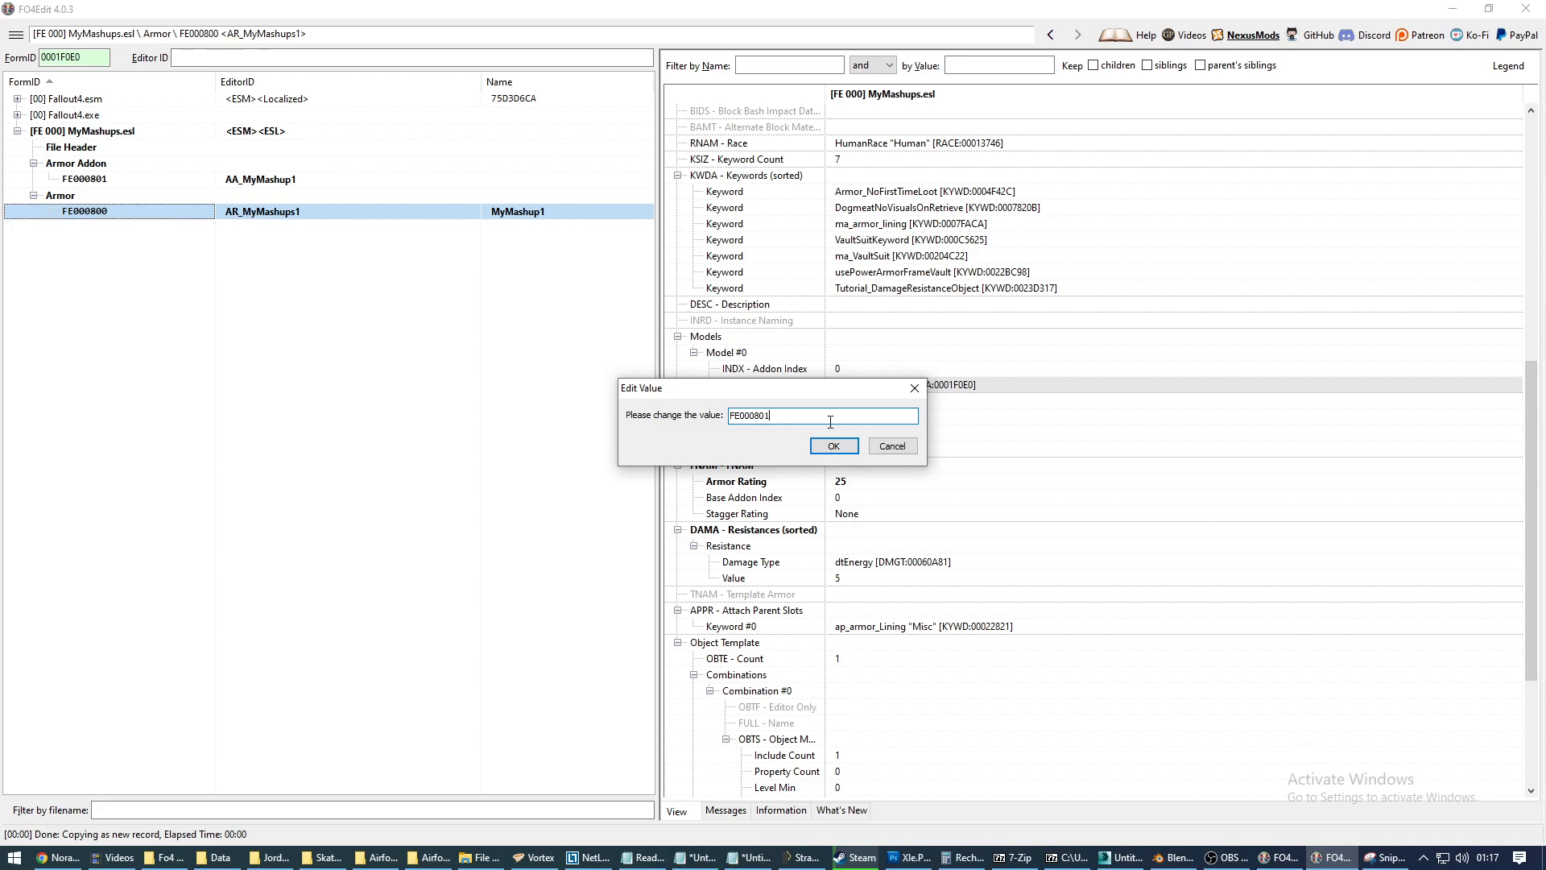
left_click(834, 445)
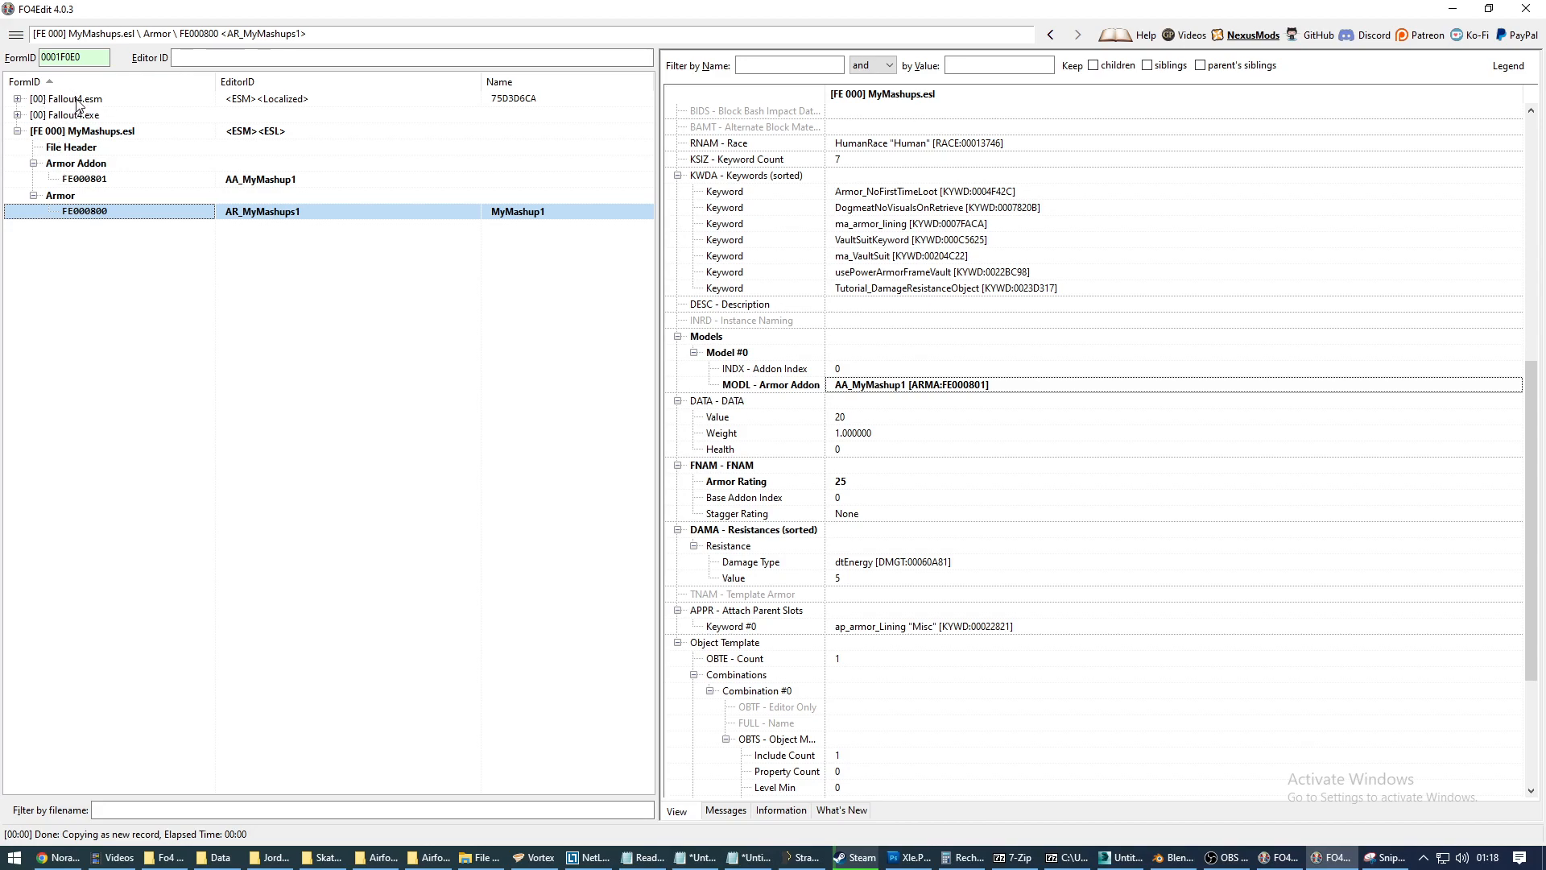
Add a Keyword group to MyMashups.esl and create a new keyword record in it, accepting the proposed FormID.
right_click(77, 132)
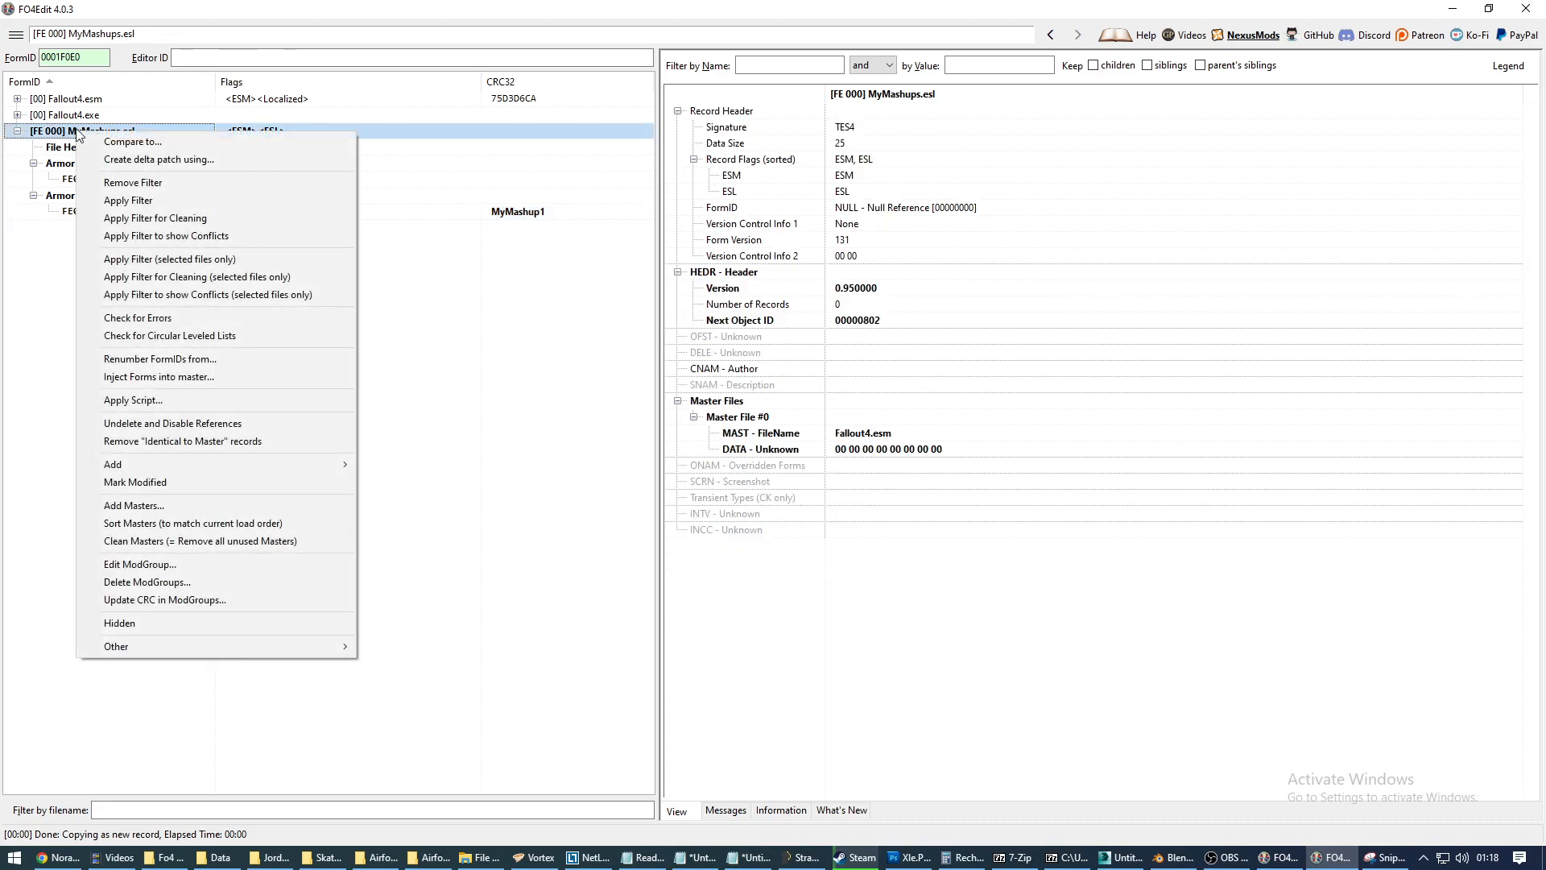
mouse_move(245, 467)
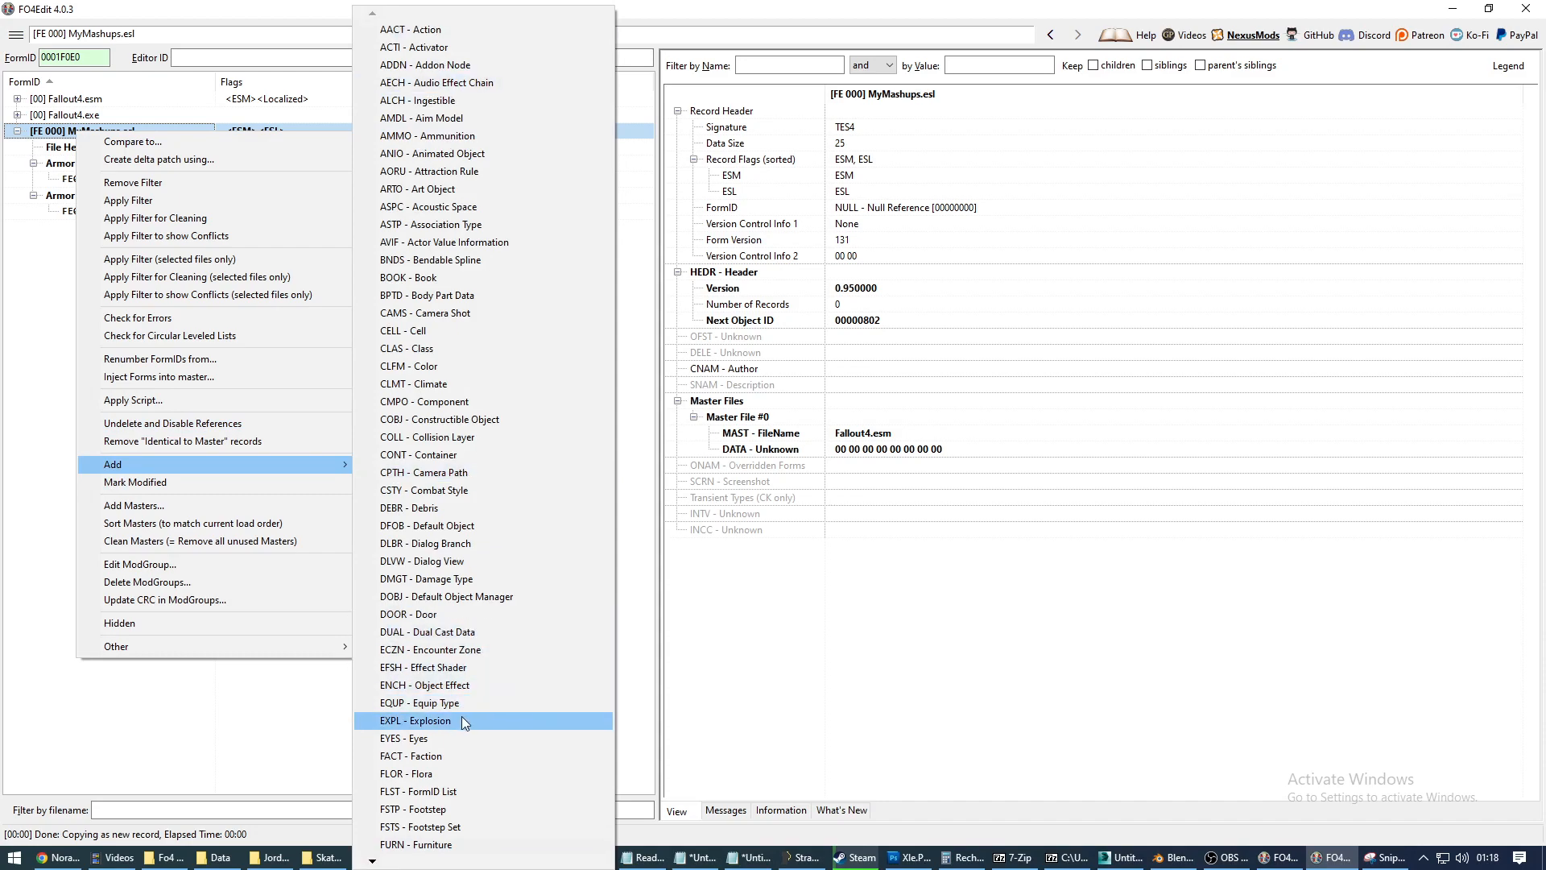
mouse_move(383, 863)
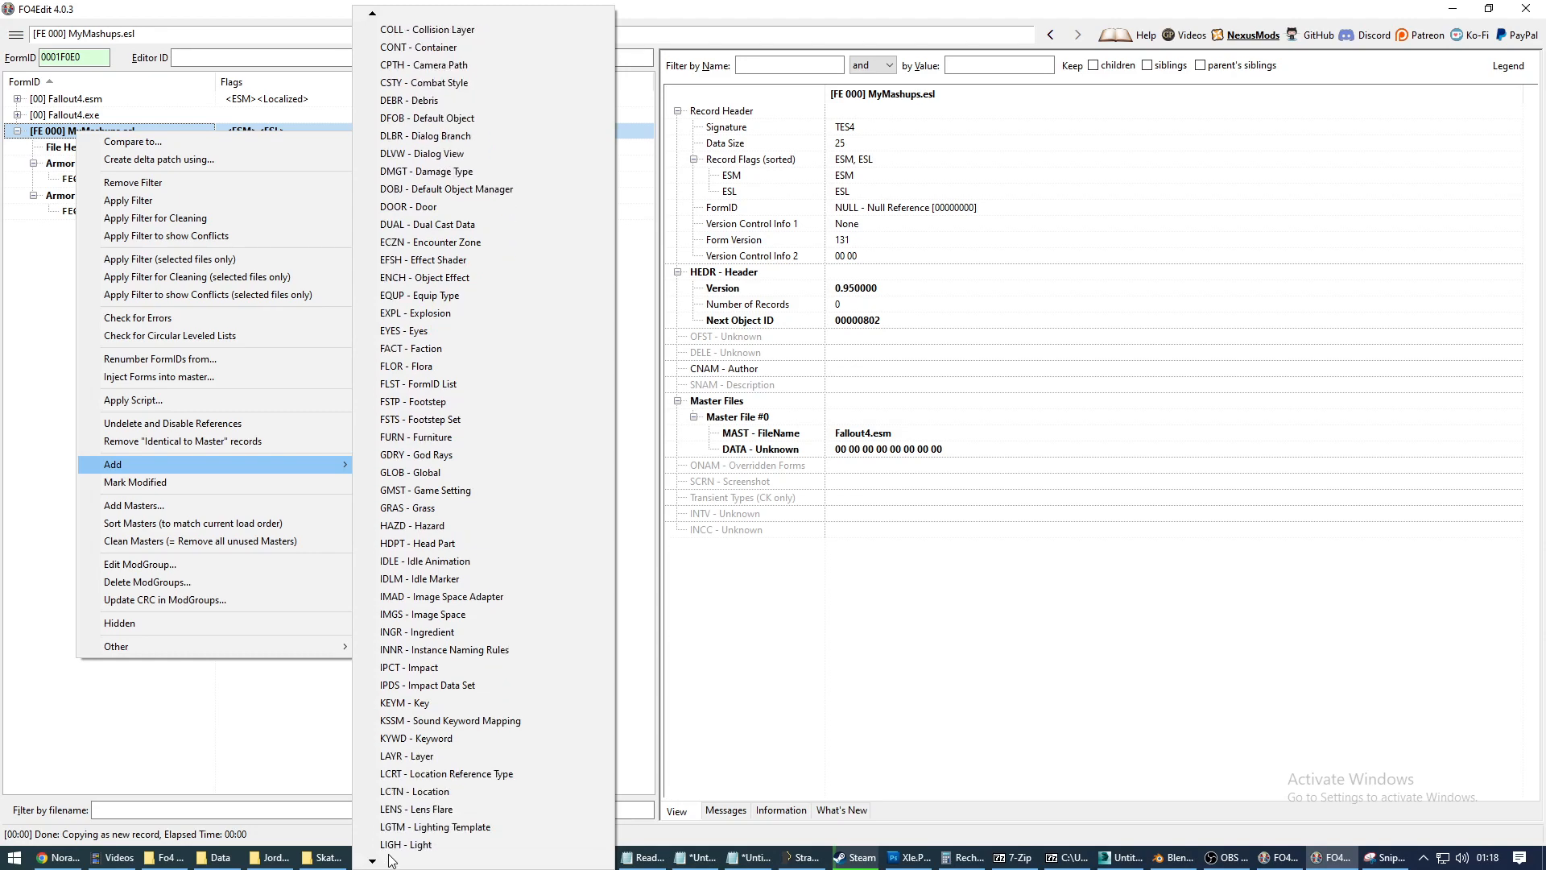
left_click(431, 739)
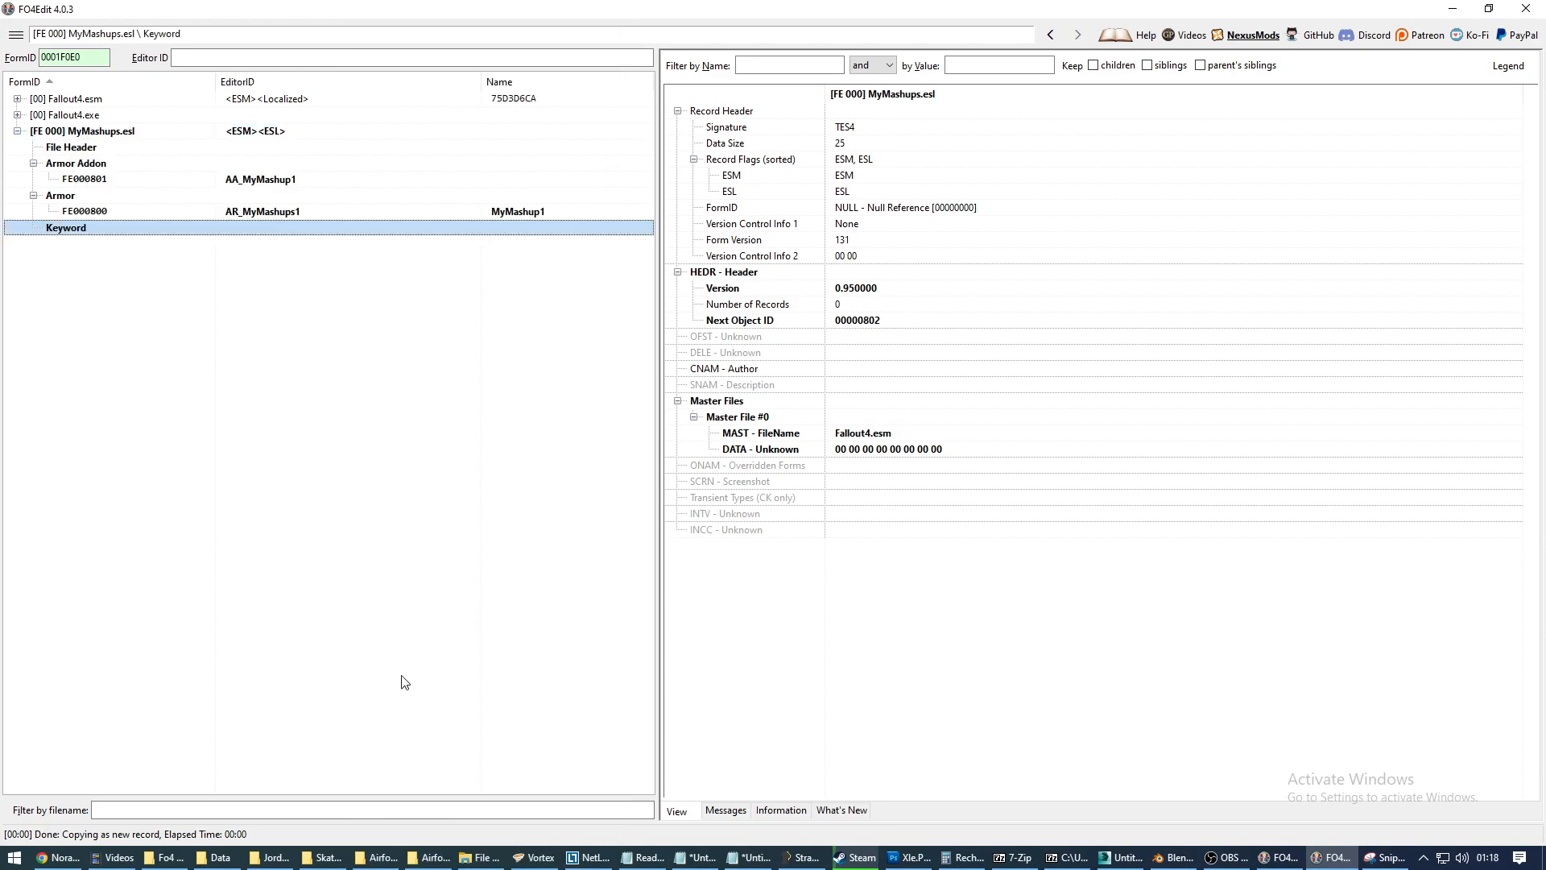
right_click(75, 232)
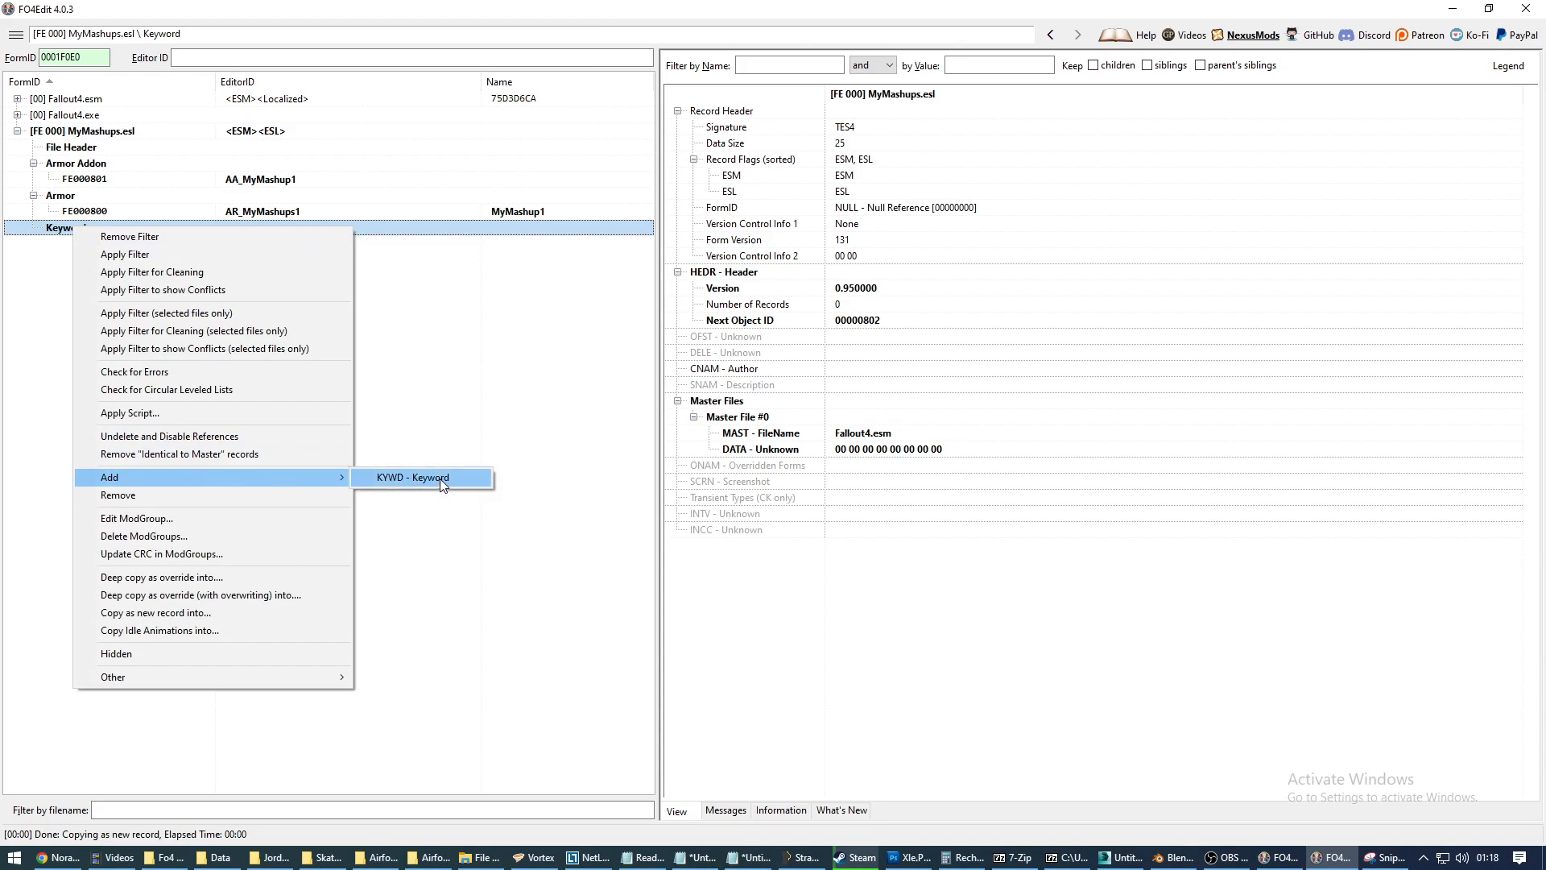
left_click(442, 480)
left_click_drag(812, 392, 825, 519)
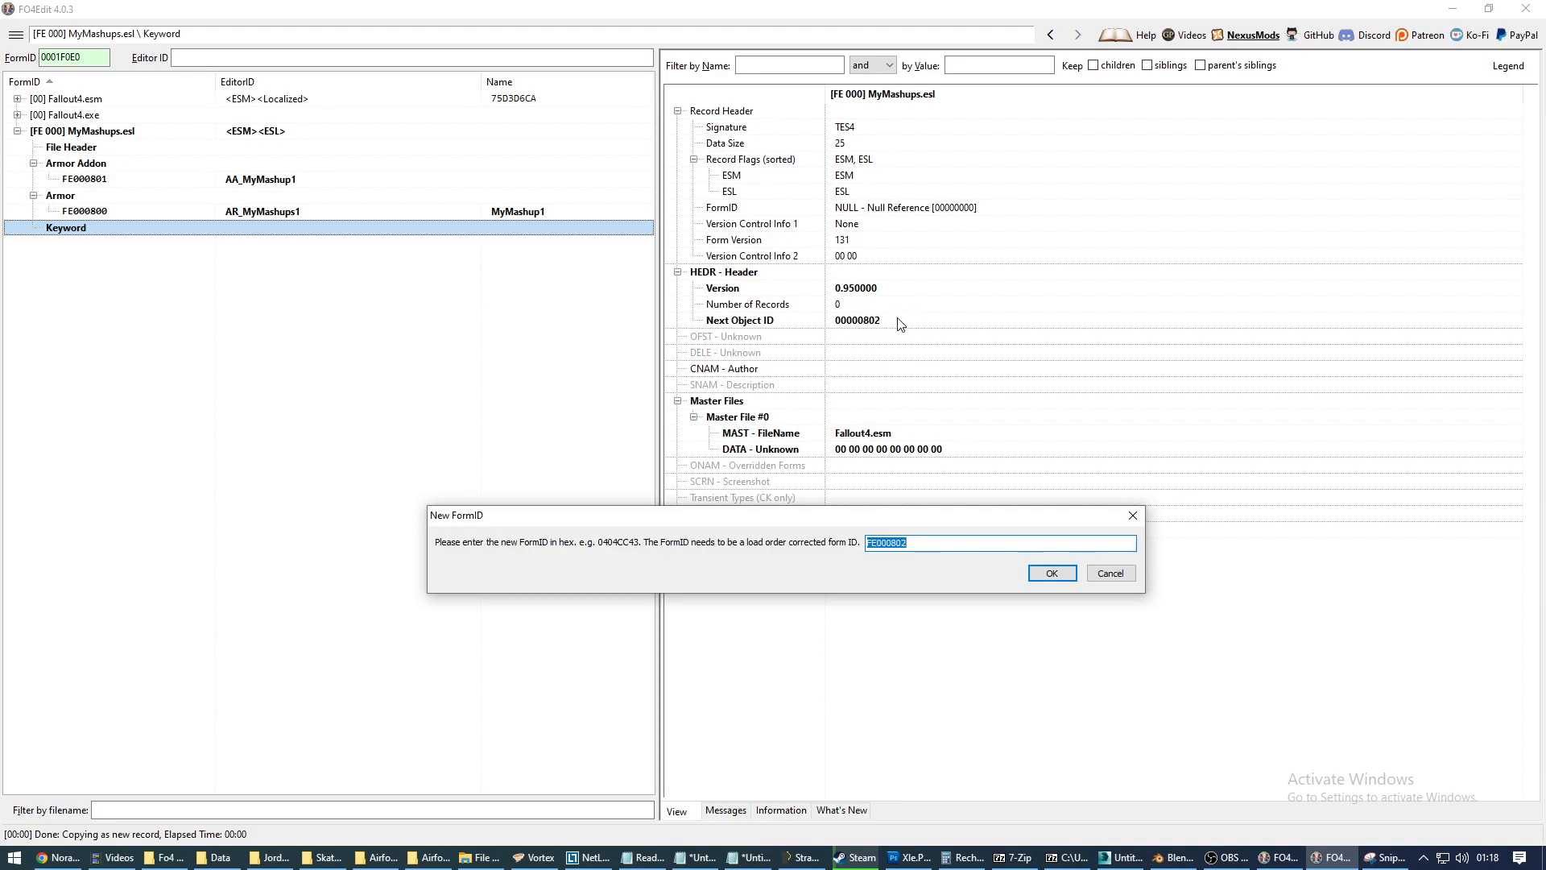
left_click_drag(841, 520, 856, 506)
left_click(1066, 559)
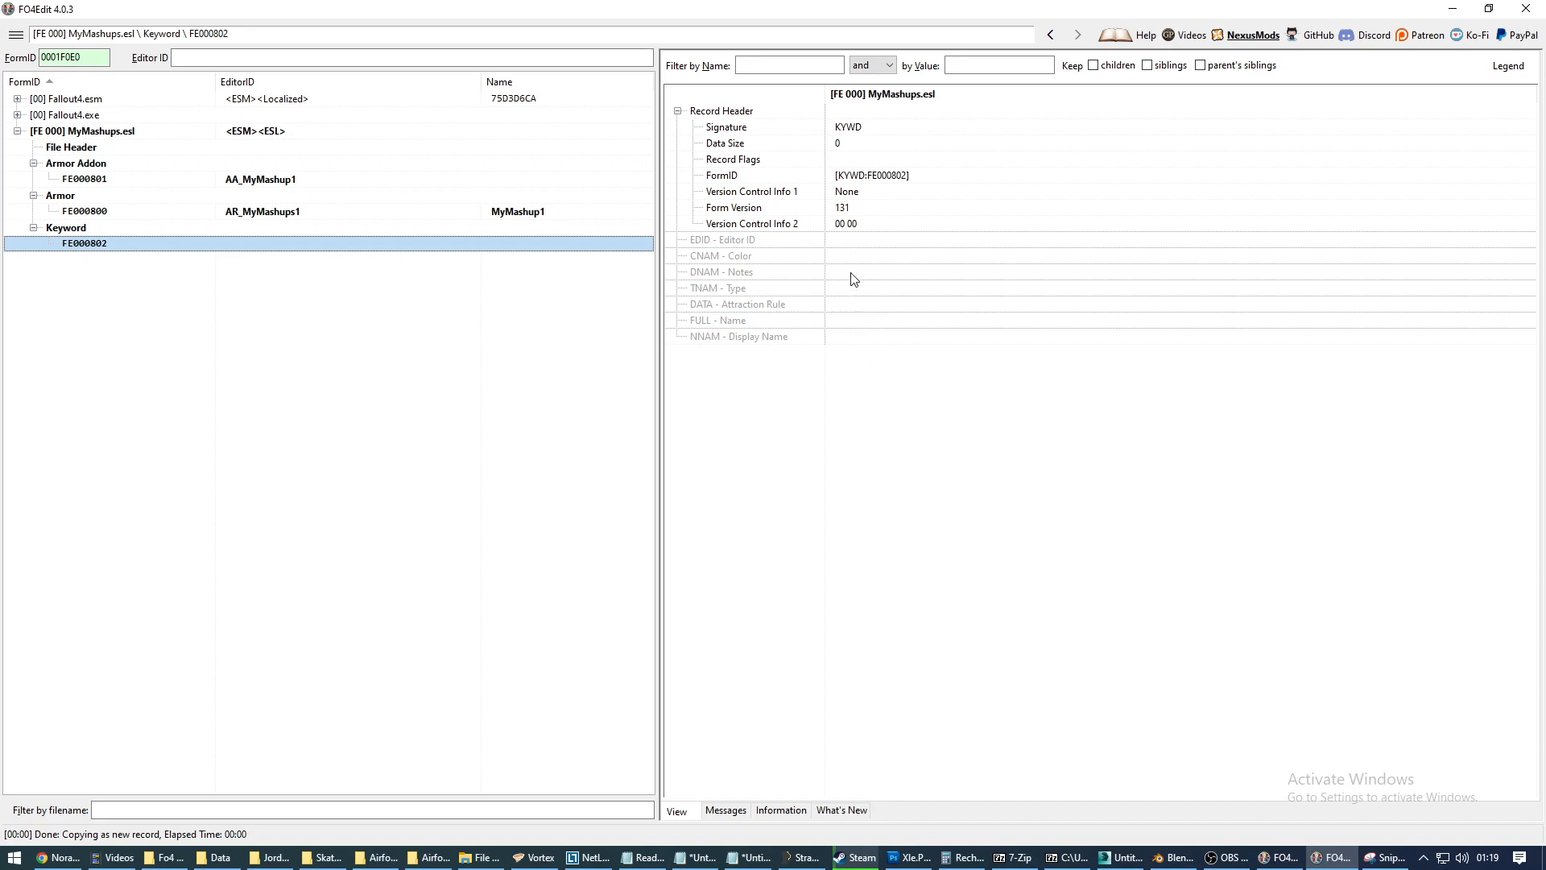
Add an Editor ID to the new keyword record and set it to KW_MyMashups.
left_click(859, 245)
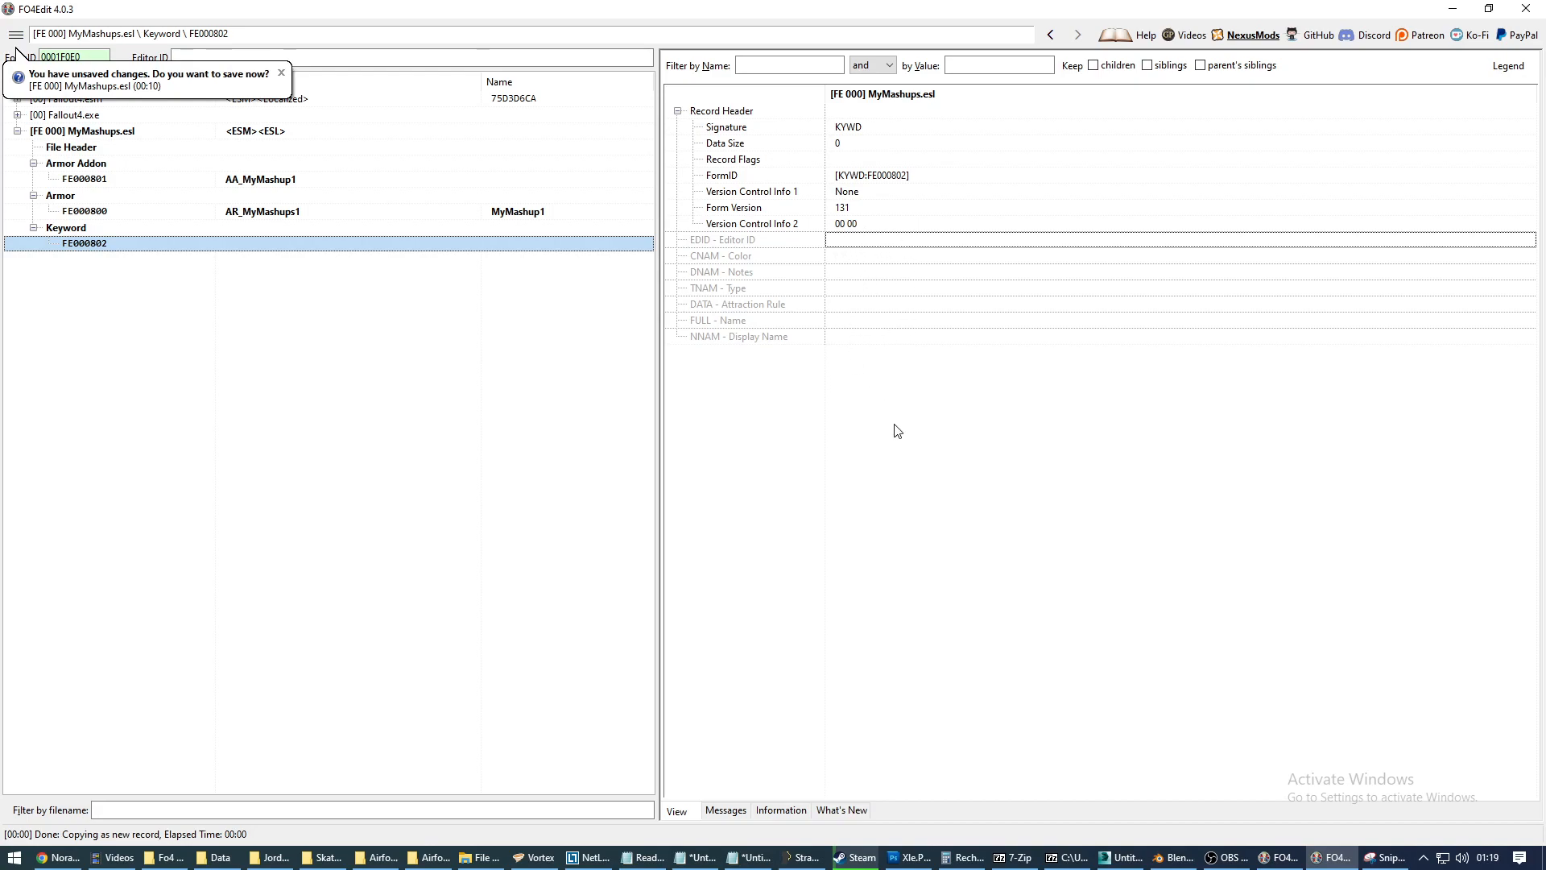
right_click(851, 241)
left_click(898, 250)
double_click(862, 248)
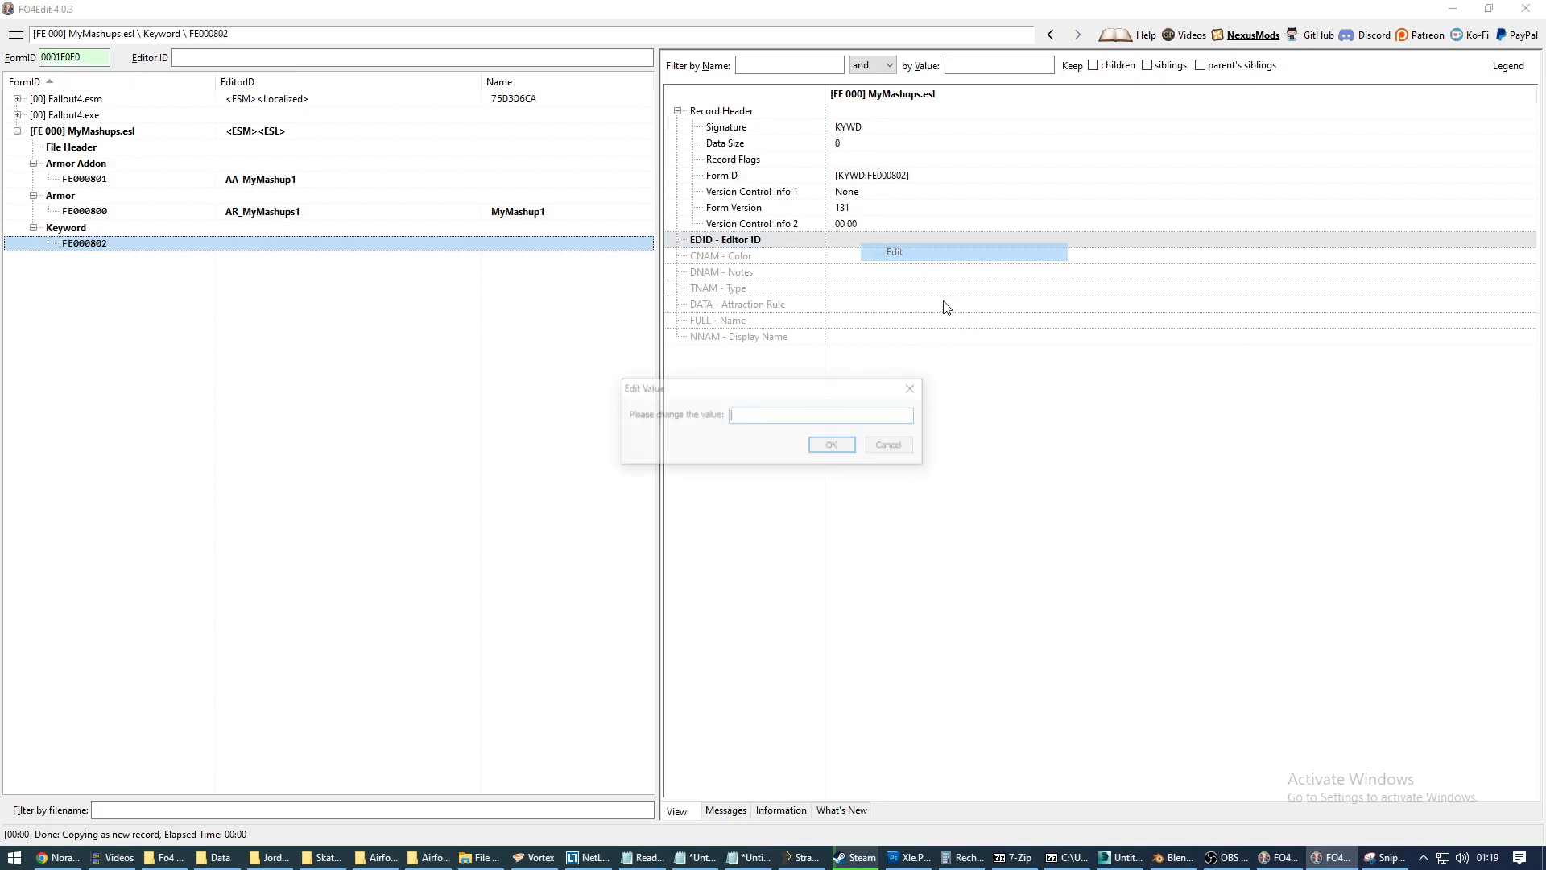
type("KW_MyMashups")
left_click(833, 447)
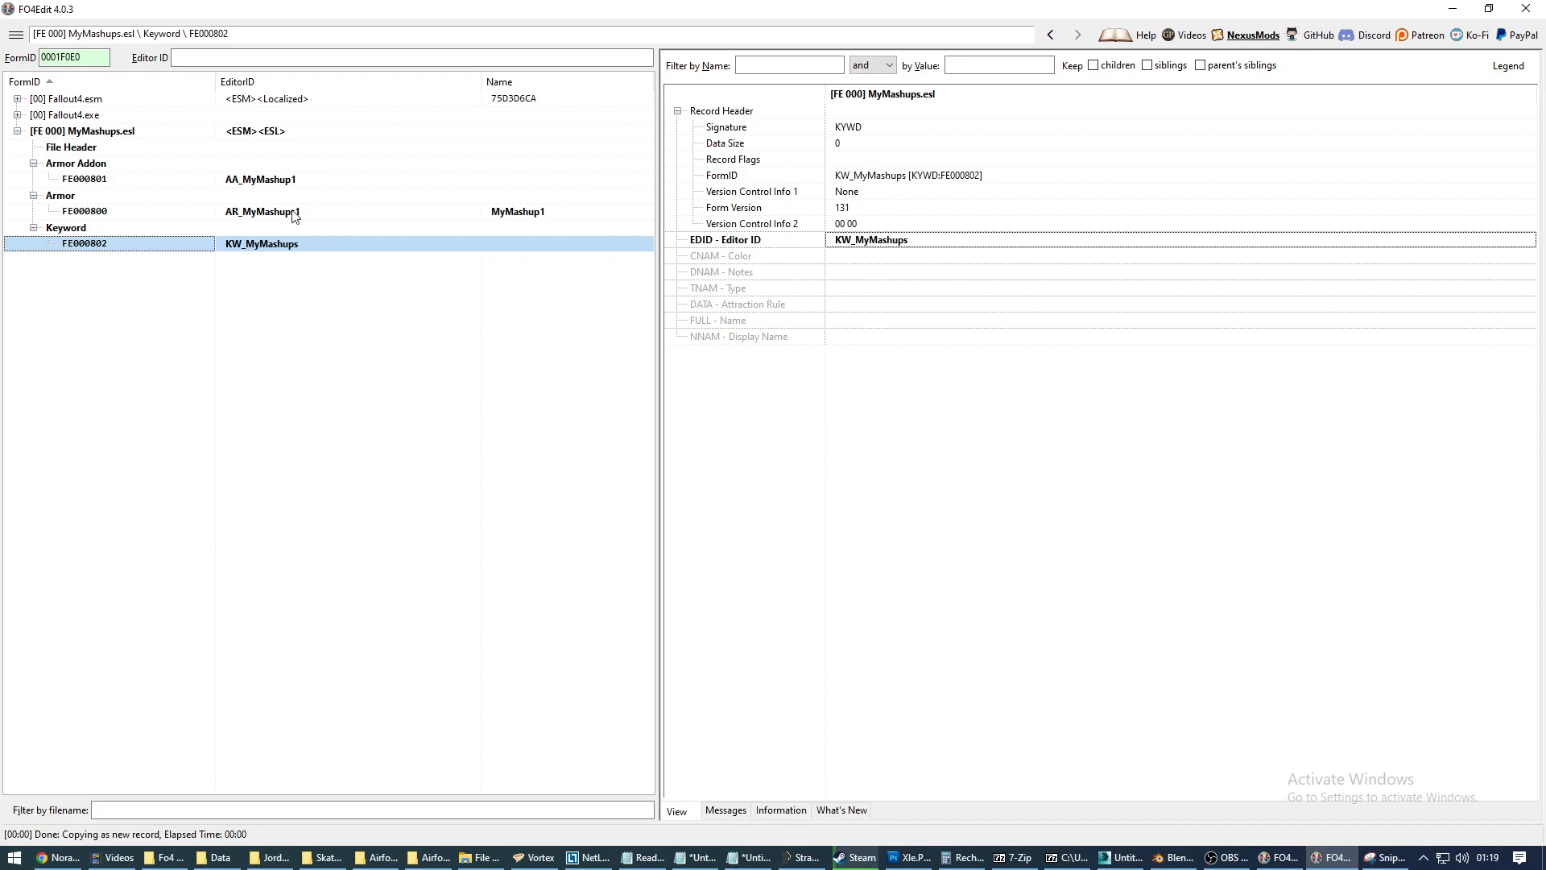
Correct the armor record's Editor ID to AR_MyMashup1.
right_click(266, 207)
left_click(232, 209)
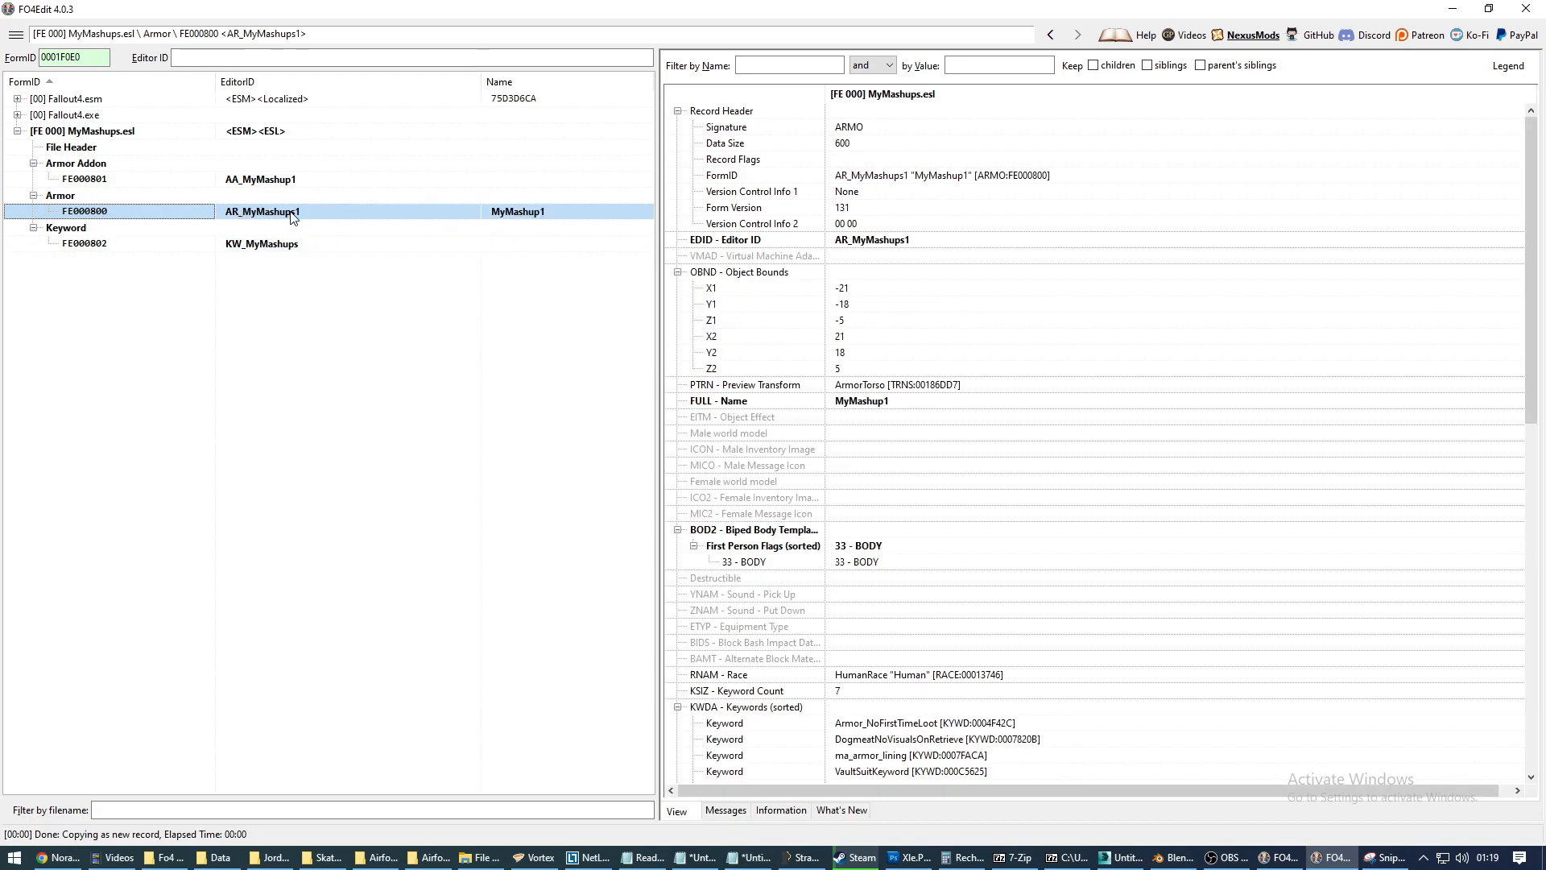
double_click(899, 241)
left_click(792, 416)
key("BackSpace")
left_click(832, 445)
Add the Color section to the KW_MyMashups keyword and set its Red value to 255.
left_click(266, 246)
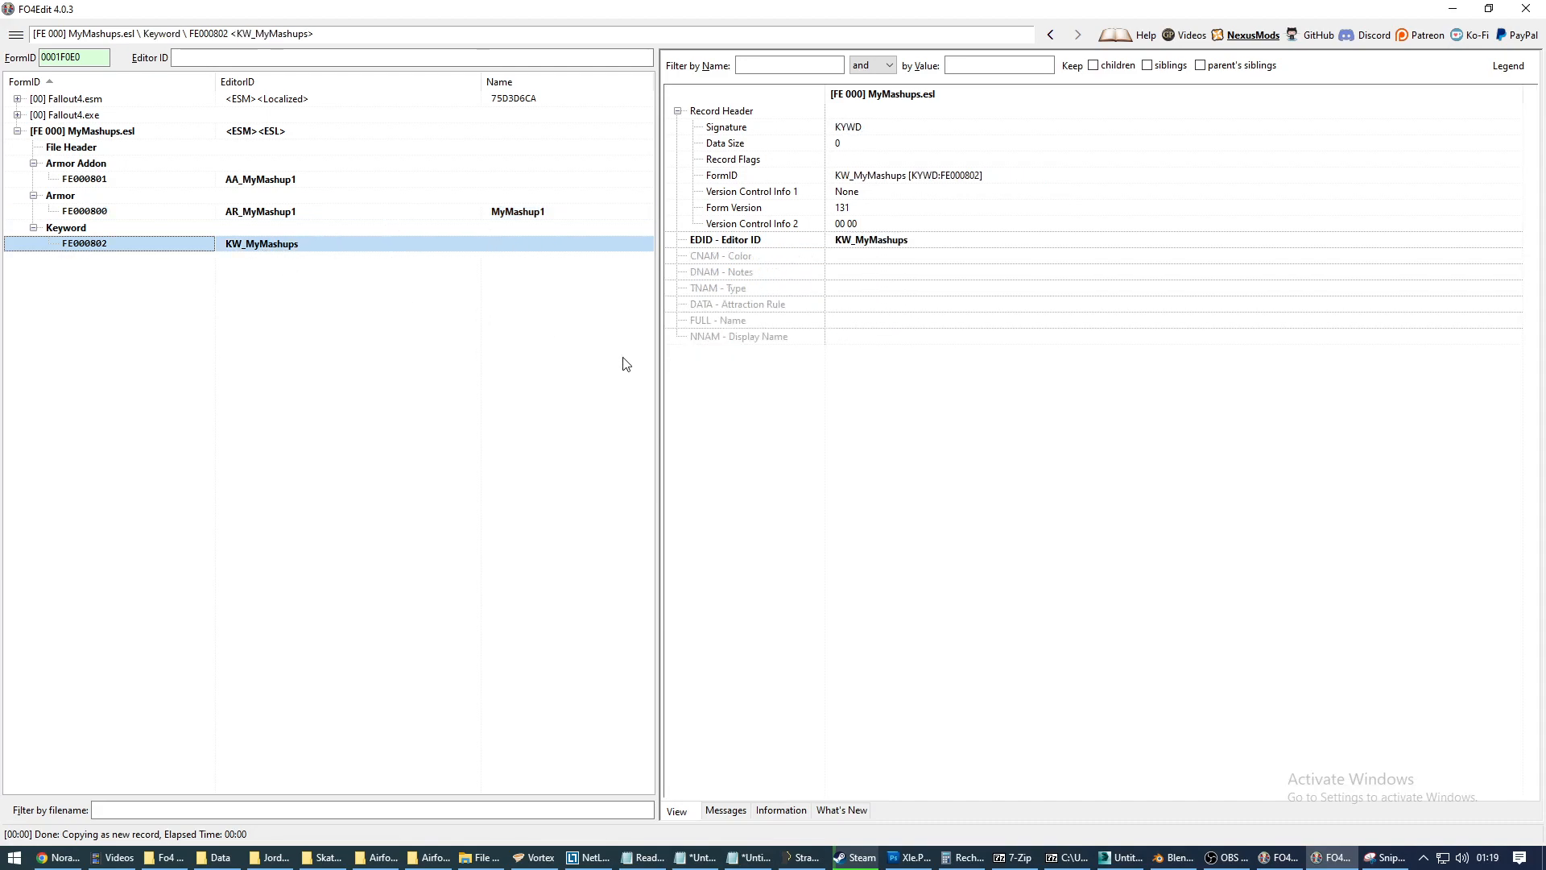
right_click(838, 259)
left_click(859, 264)
right_click(842, 273)
left_click(868, 277)
type("255")
key("Return")
Set the Green and Blue values of the KW_MyMashups keyword's color to 255 each.
right_click(849, 291)
left_click(873, 296)
type("255")
left_click(842, 453)
right_click(851, 308)
left_click(874, 314)
type("255")
left_click(831, 448)
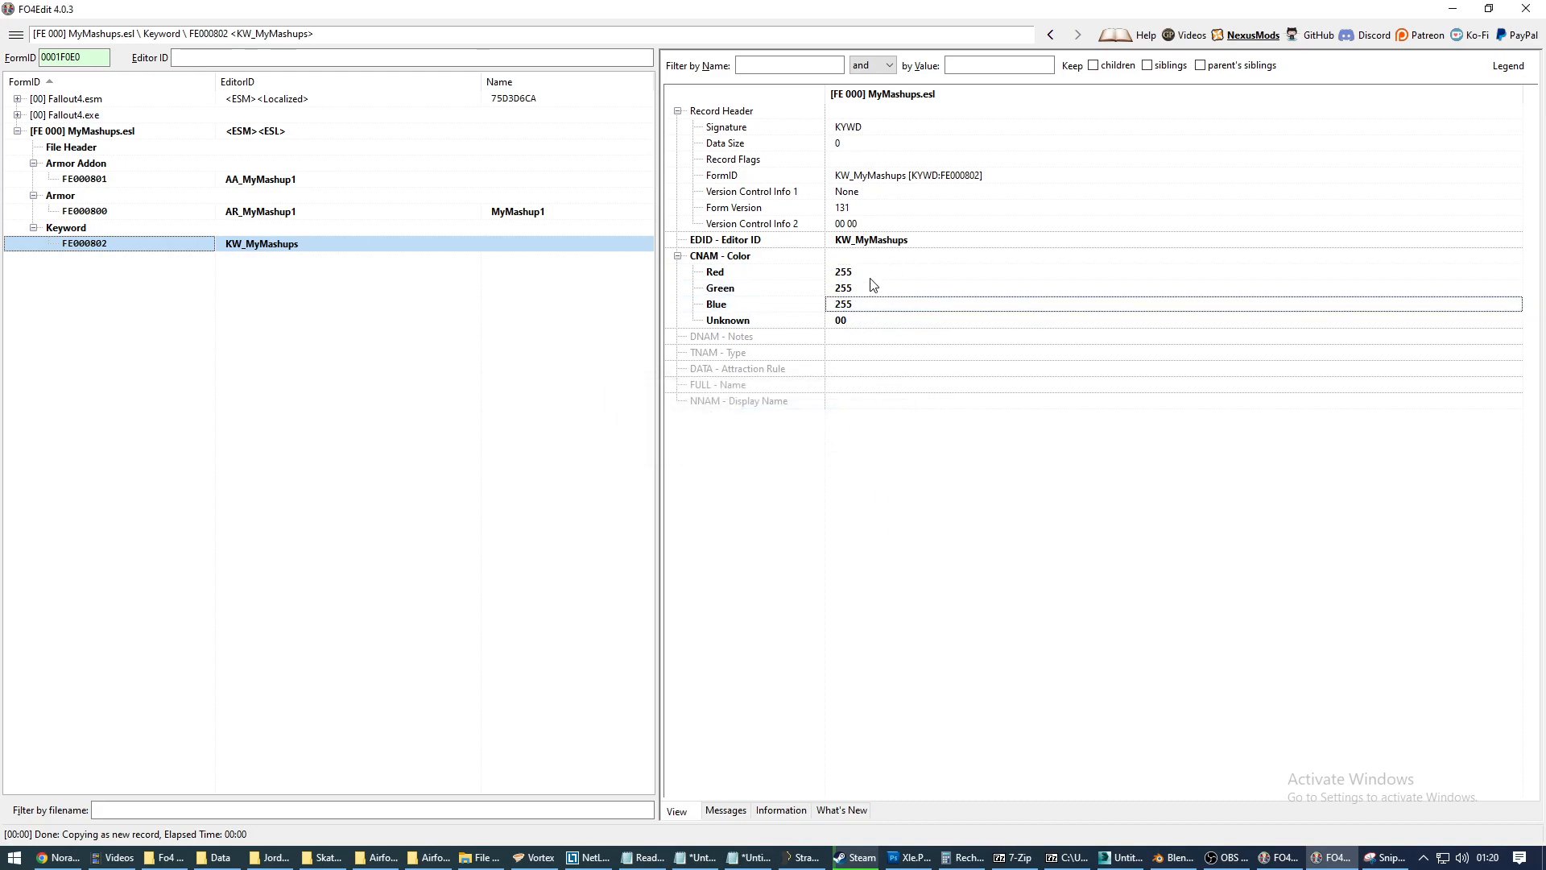
Add the Type field to the KW_MyMashups keyword and set it to Recipe Filter.
right_click(851, 354)
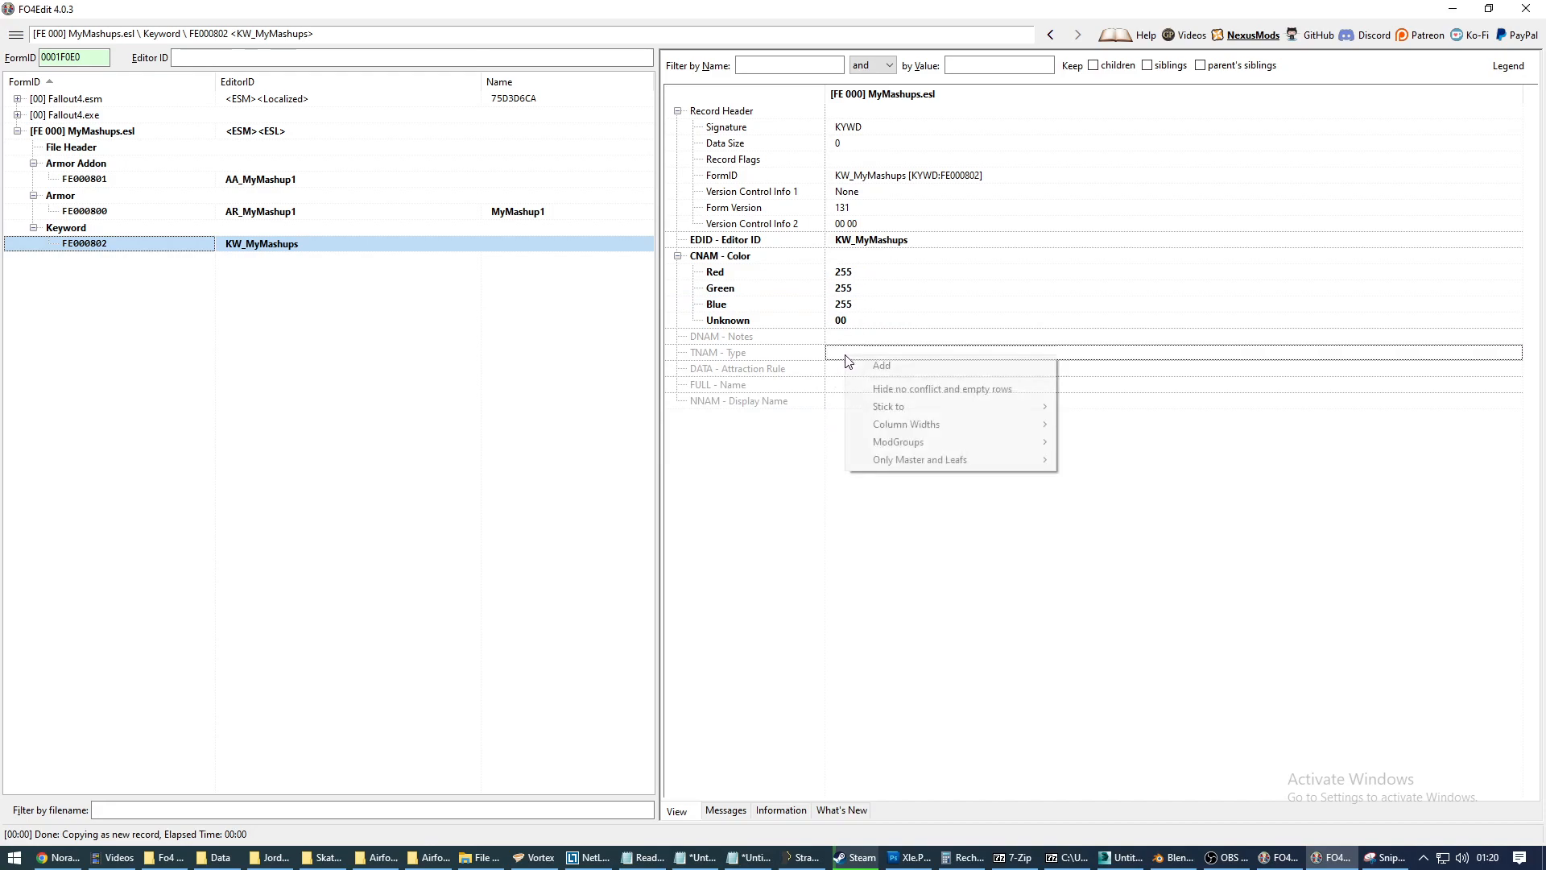
left_click(889, 367)
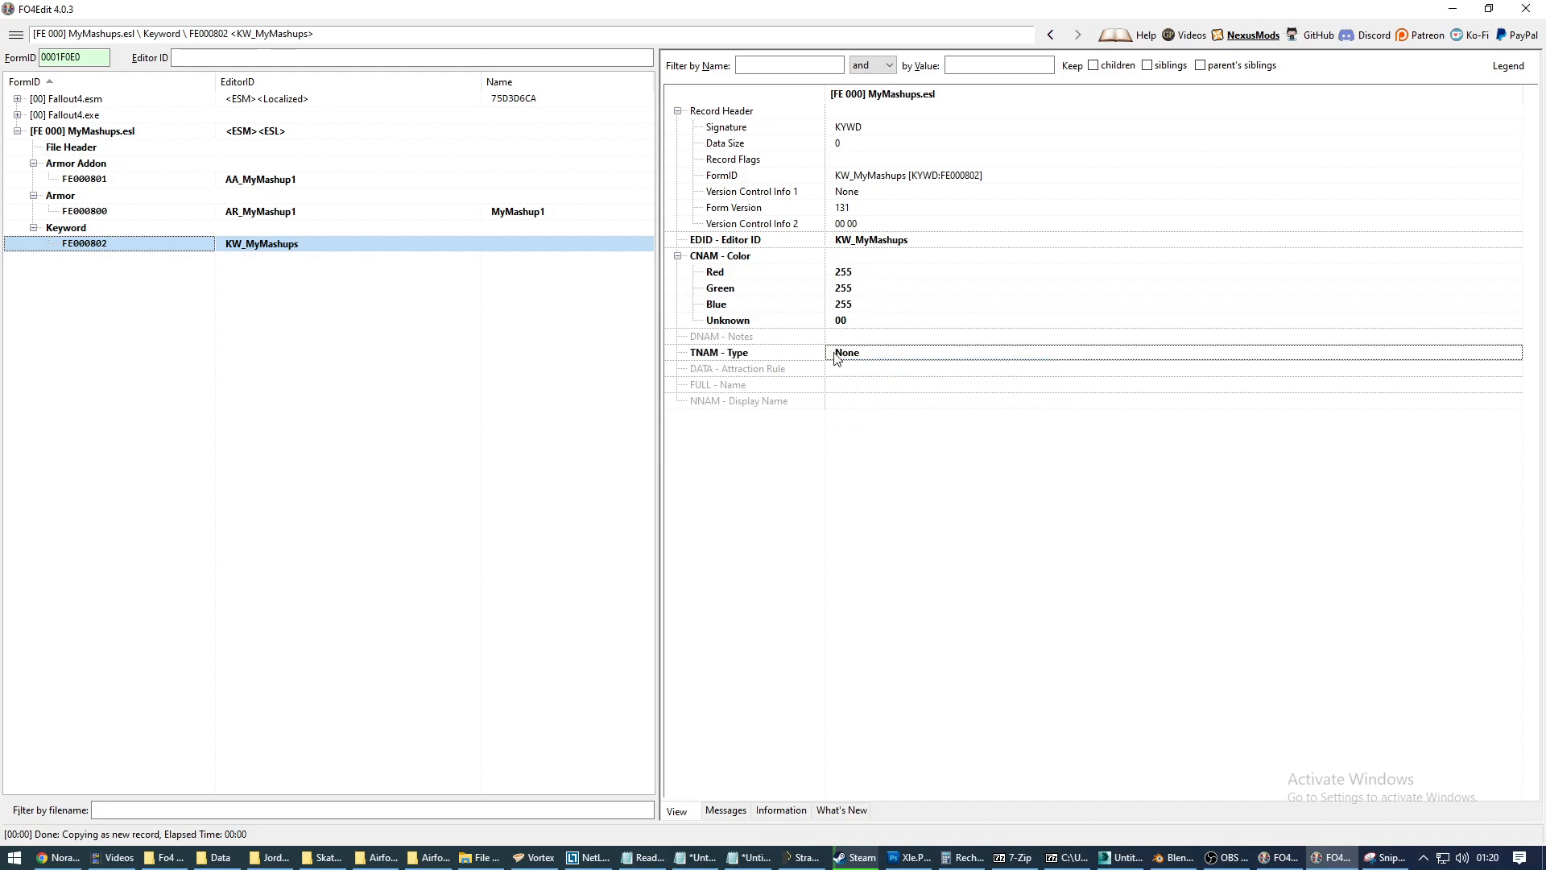
left_click(873, 353)
left_click(1514, 351)
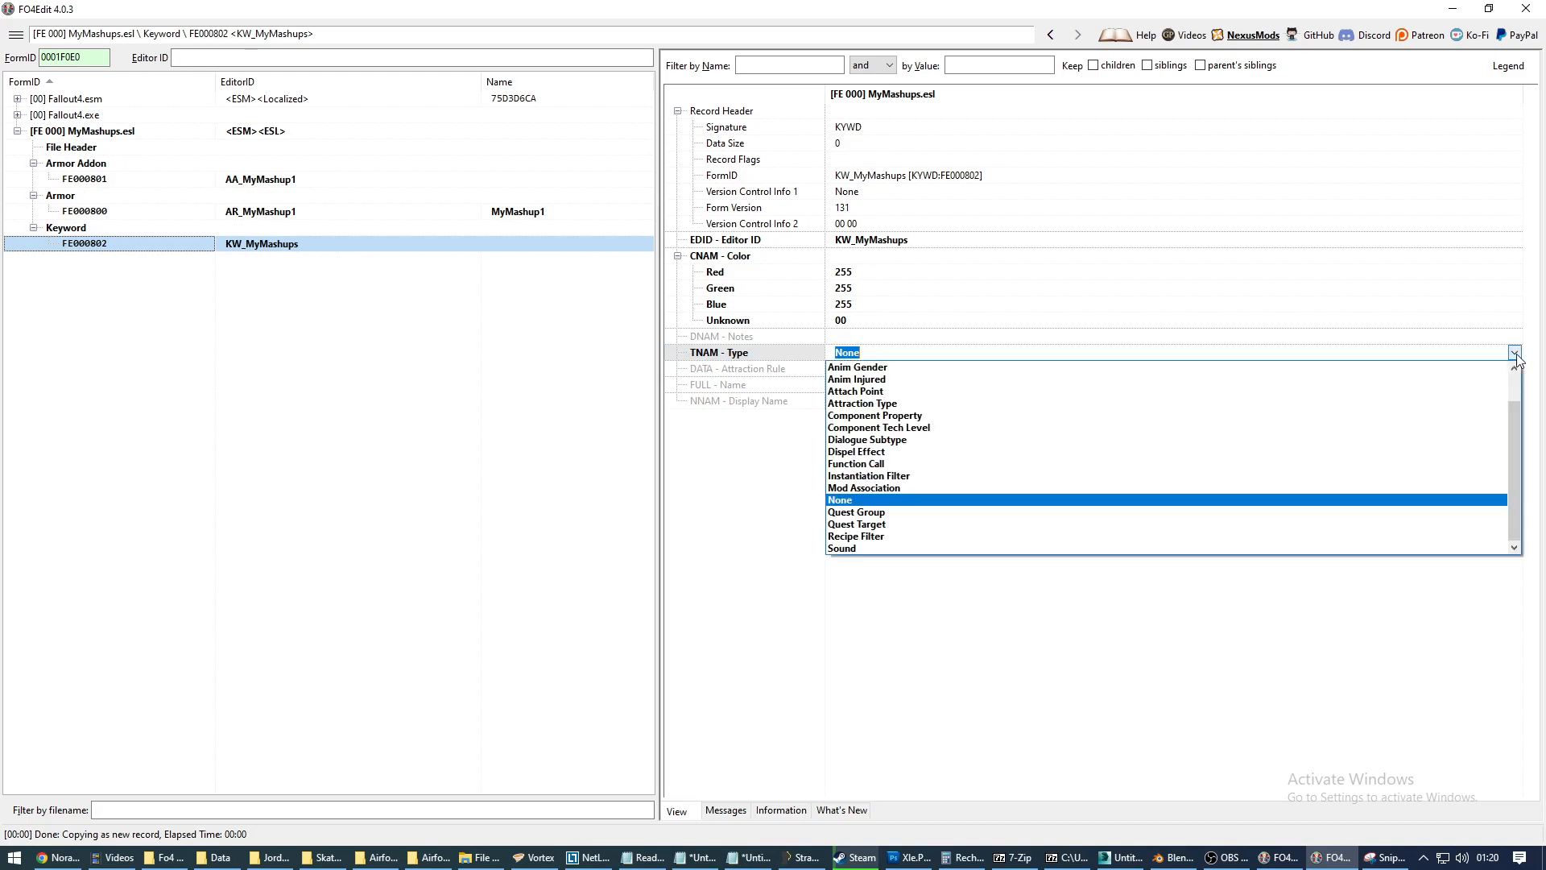
left_click(860, 548)
Add the full Name field to the KW_MyMashups keyword and set it to My Mashups.
right_click(838, 383)
left_click(847, 389)
right_click(845, 400)
left_click(877, 402)
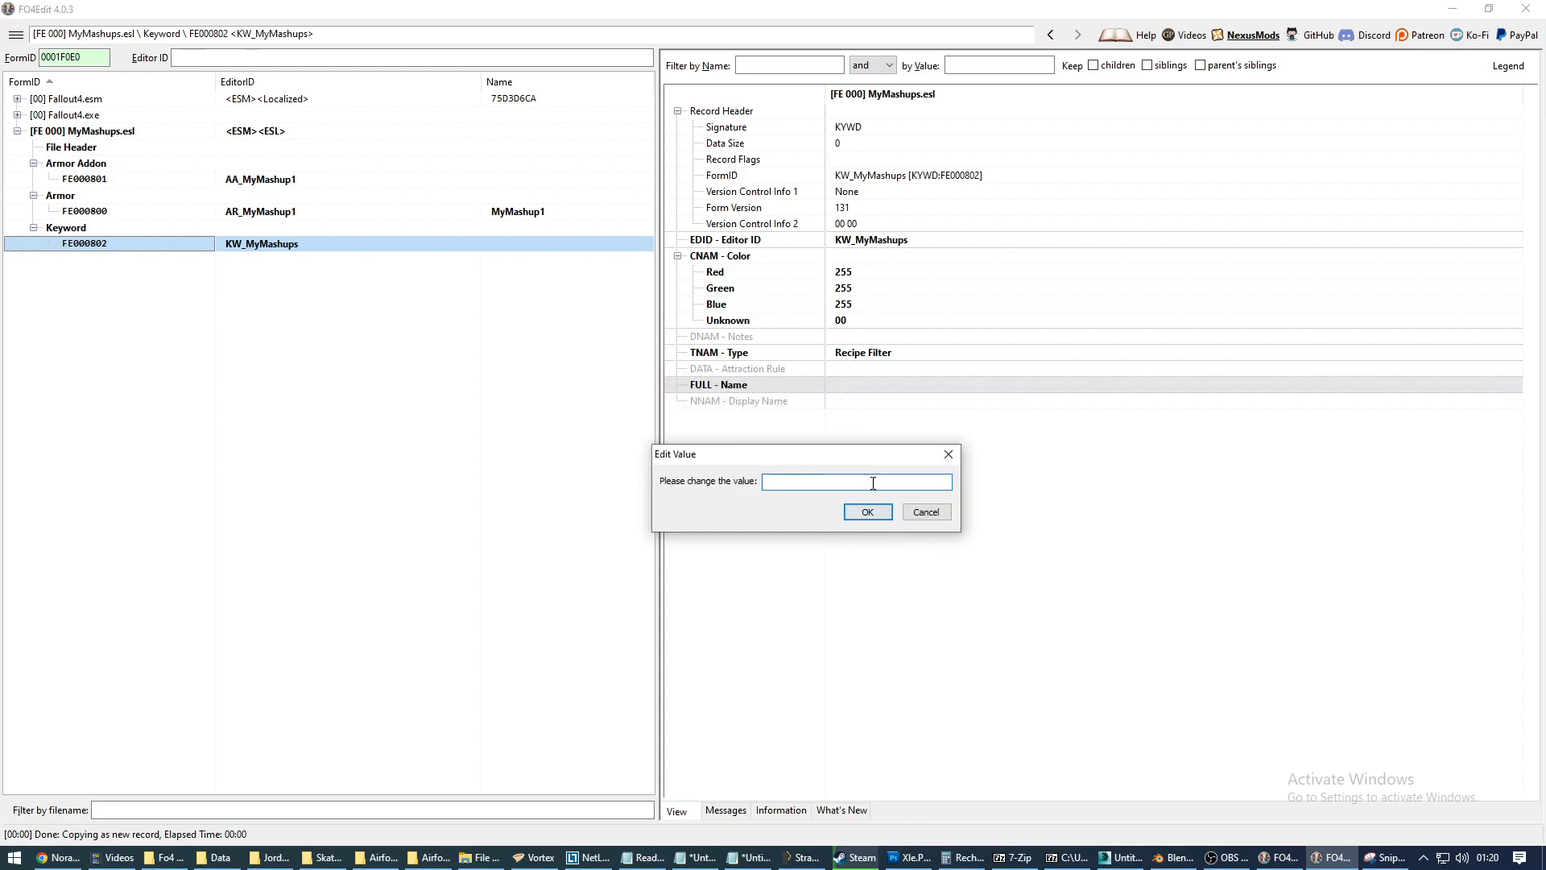
type("MyMashups")
left_click(778, 483)
left_click(867, 513)
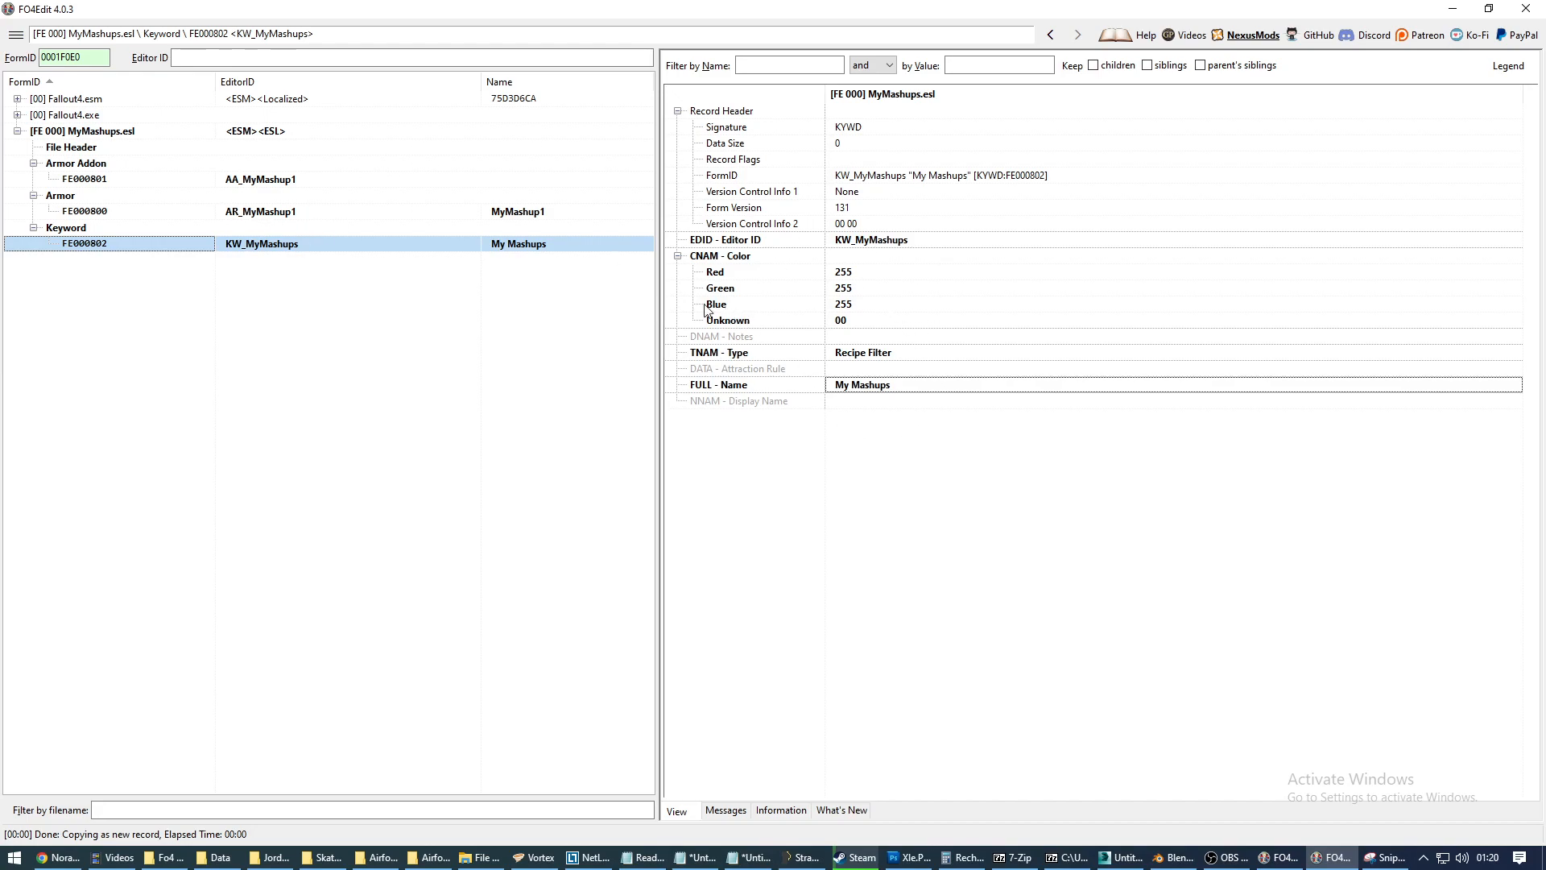
Add a Constructible Object group to MyMashups.esl and create a new record in it, accepting the proposed FormID.
right_click(78, 134)
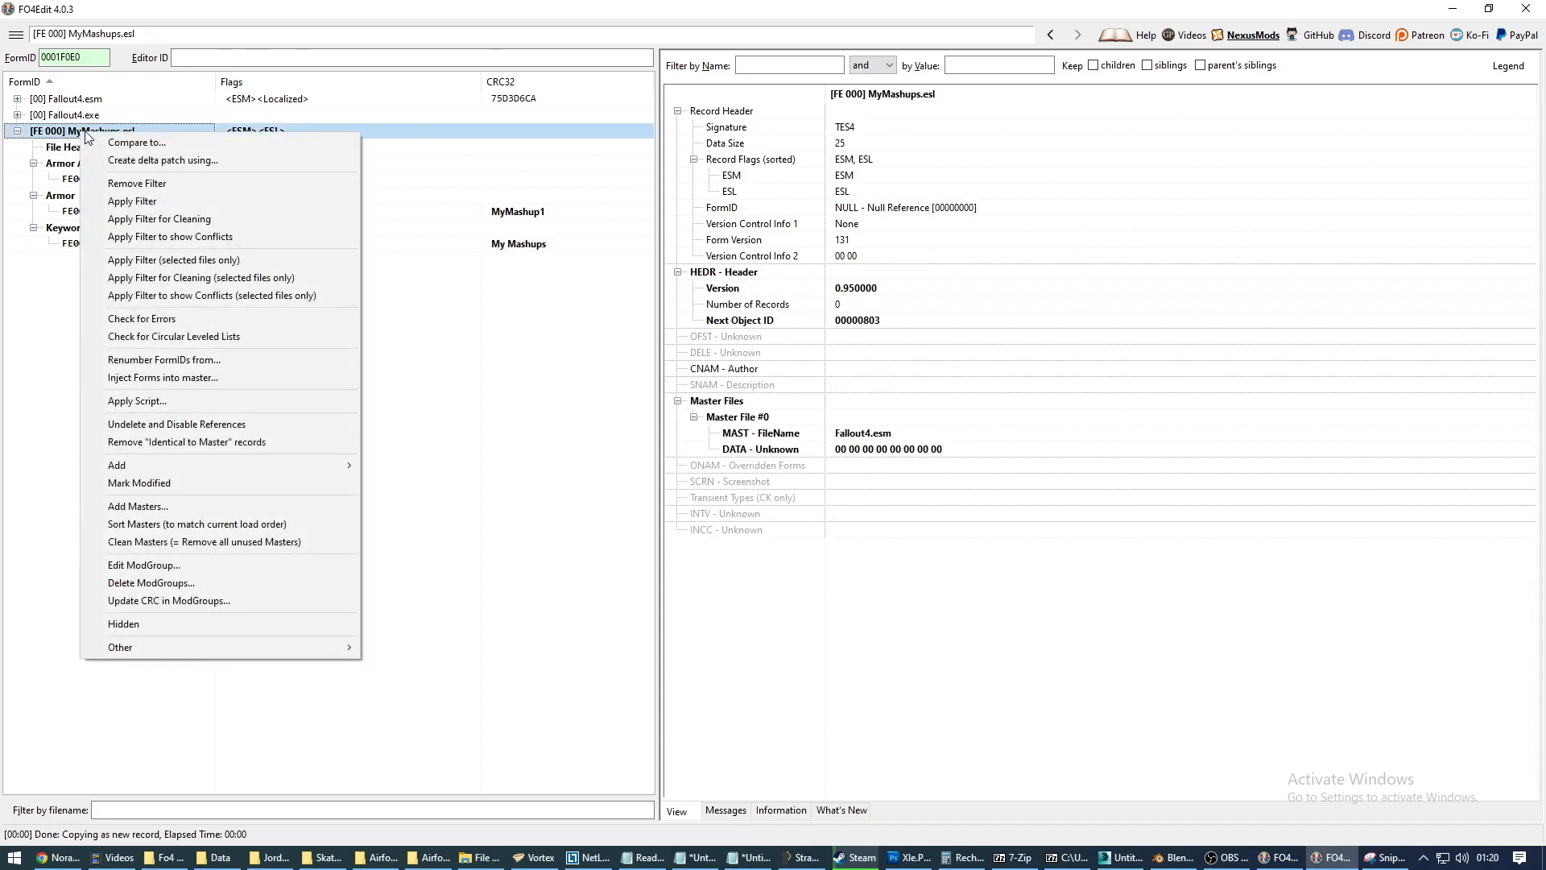
mouse_move(196, 472)
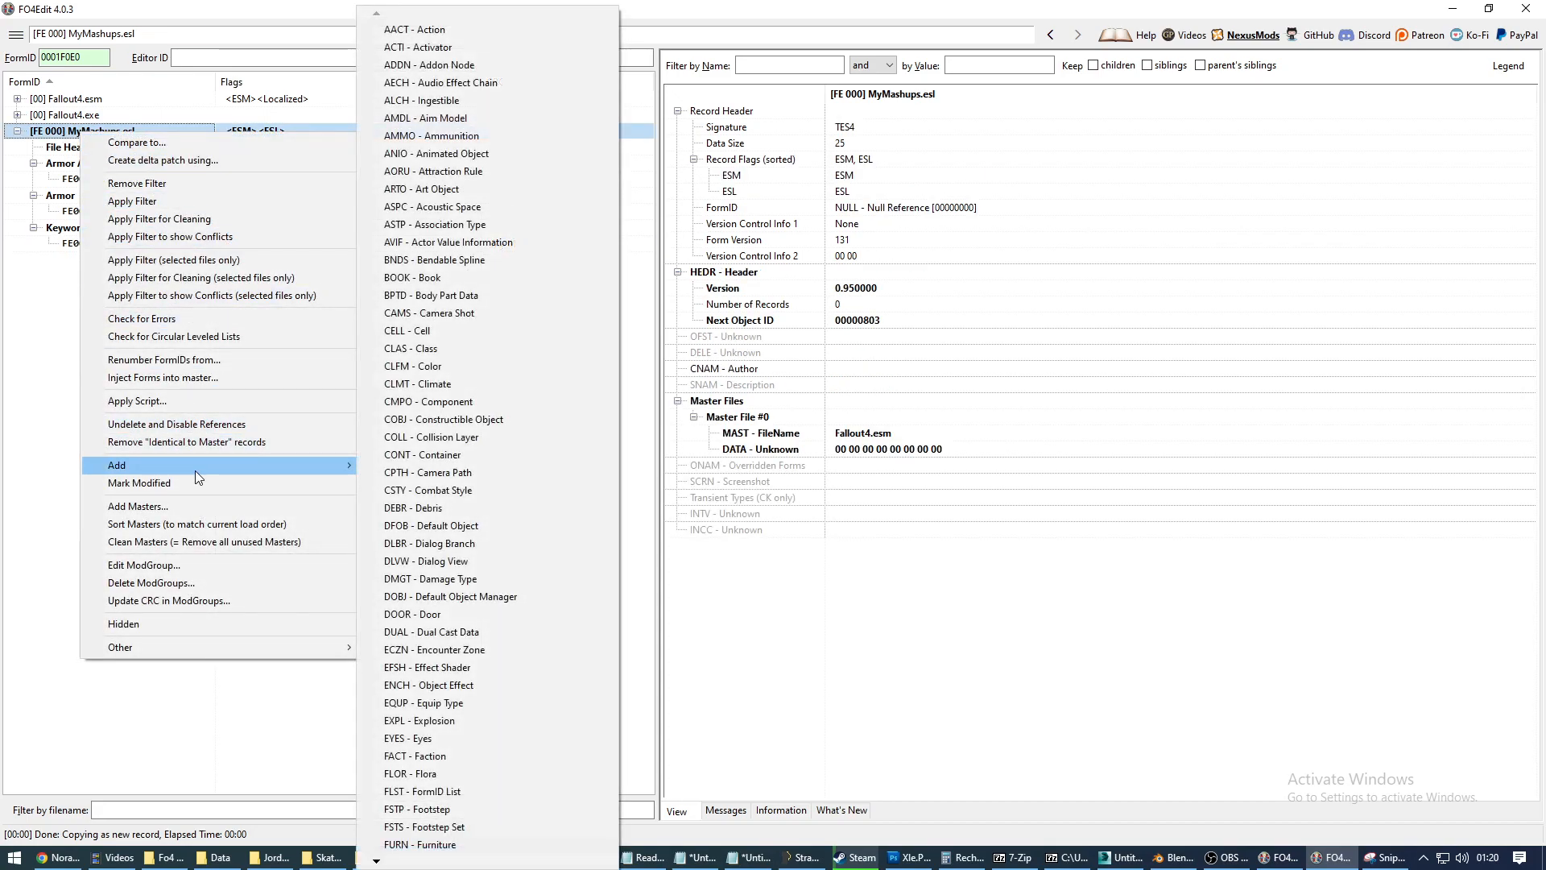
left_click(533, 420)
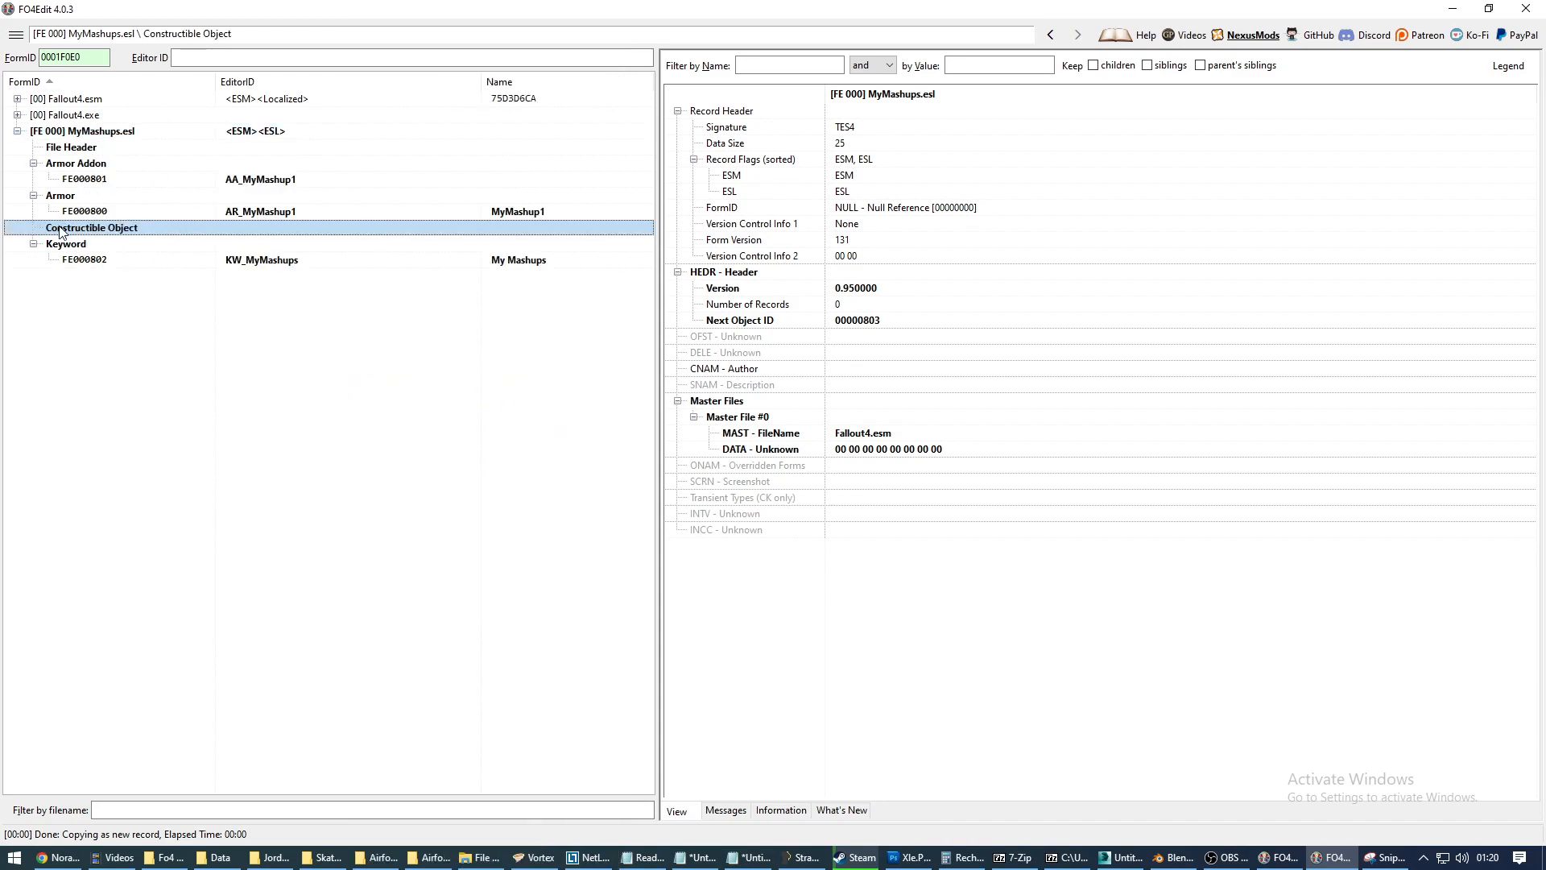
right_click(97, 229)
mouse_move(249, 480)
left_click(476, 476)
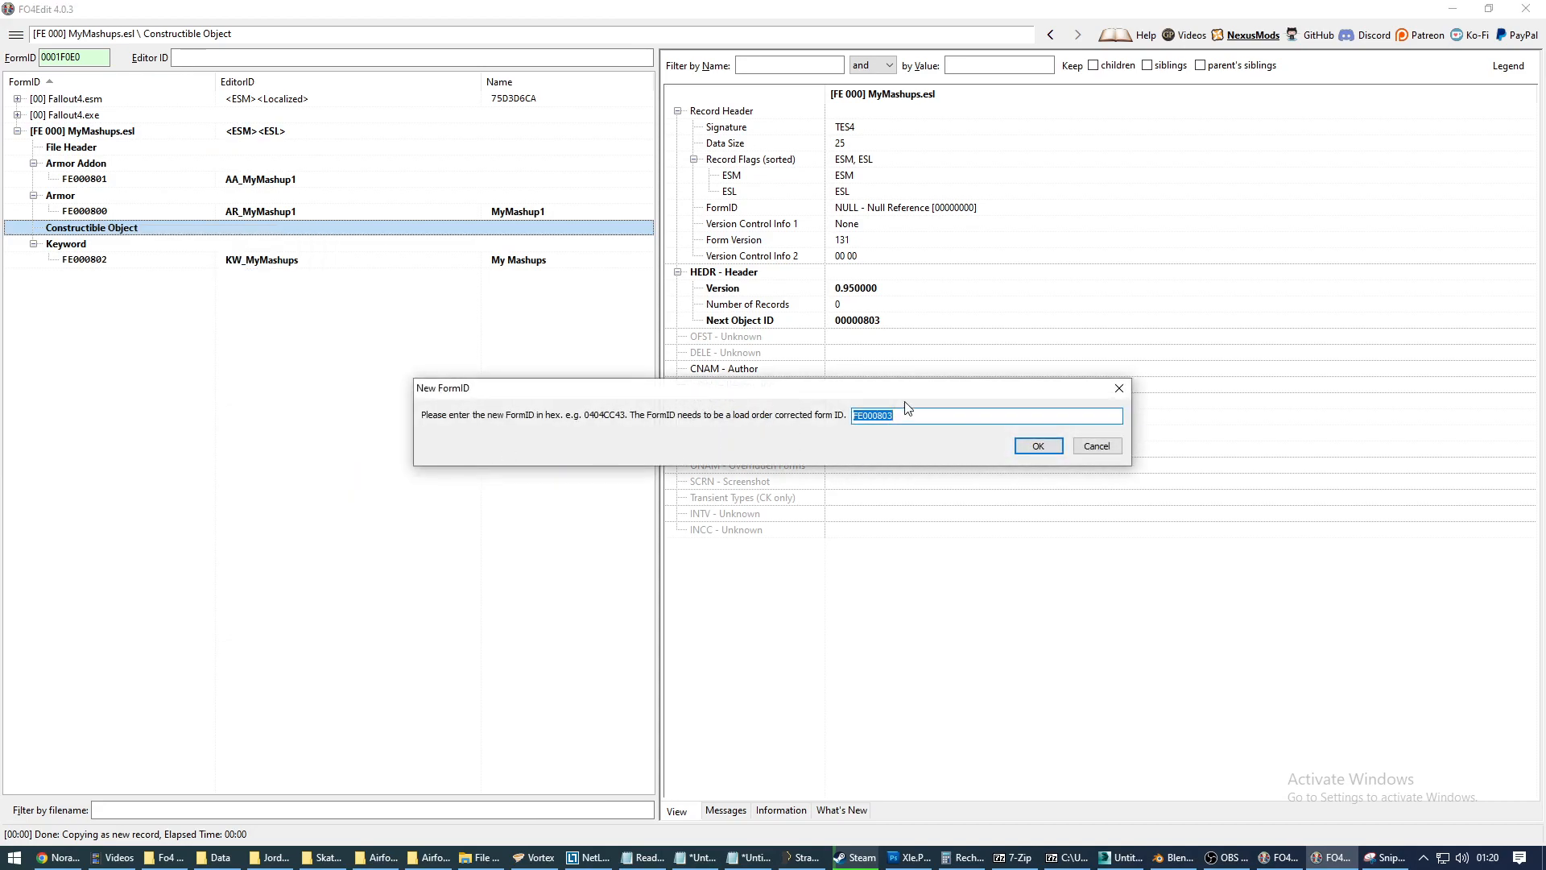
left_click(1037, 443)
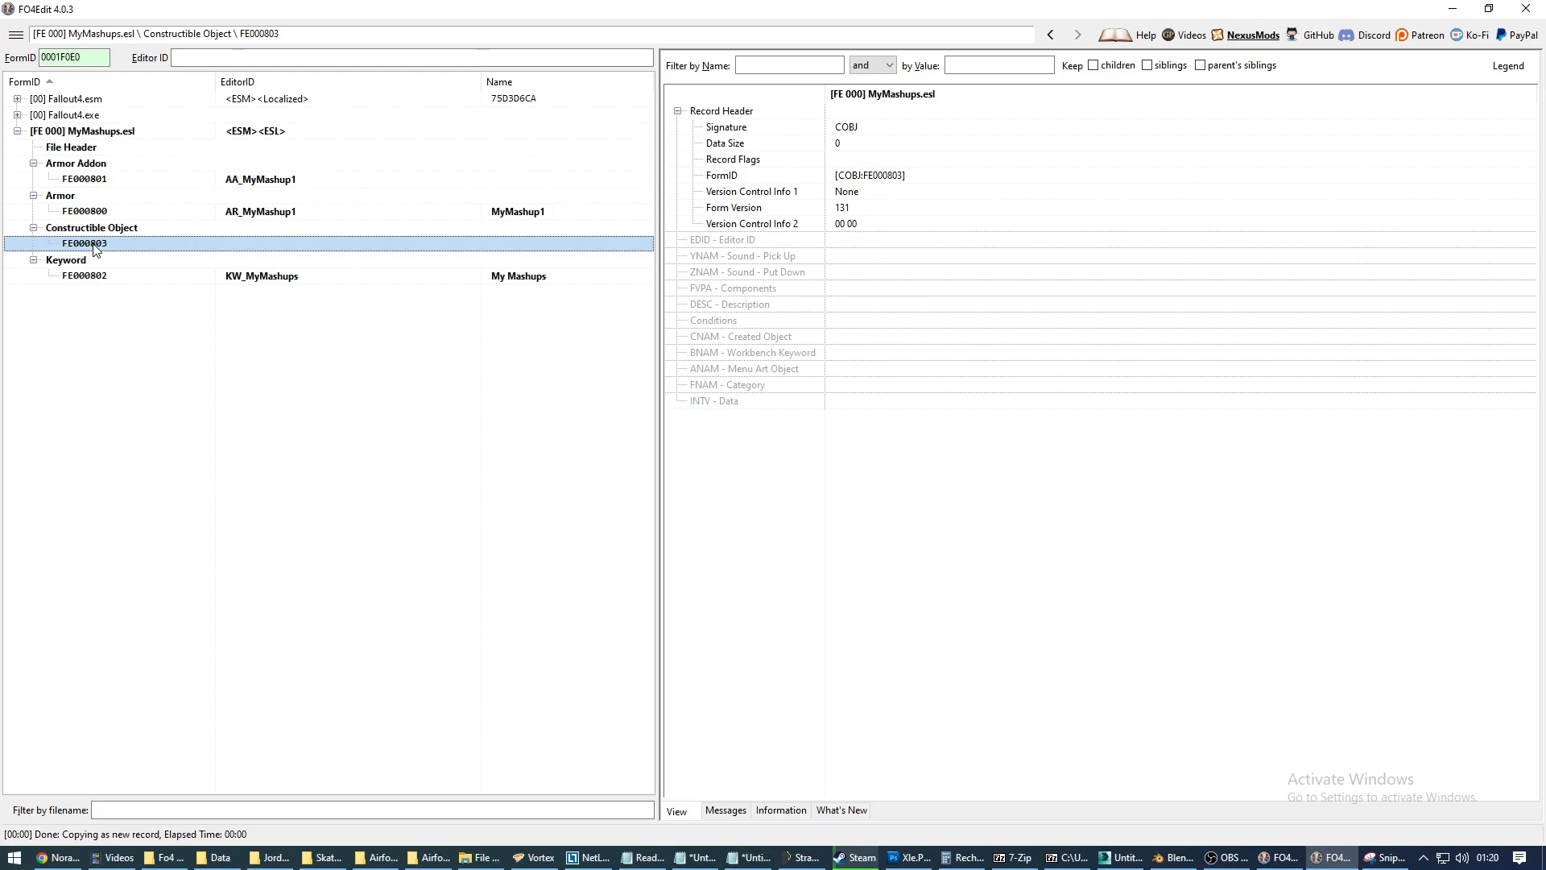
Add the Editor ID field to the new constructible object record and set it to CO_MyMashup1.
right_click(868, 240)
left_click(882, 244)
right_click(868, 240)
left_click(886, 244)
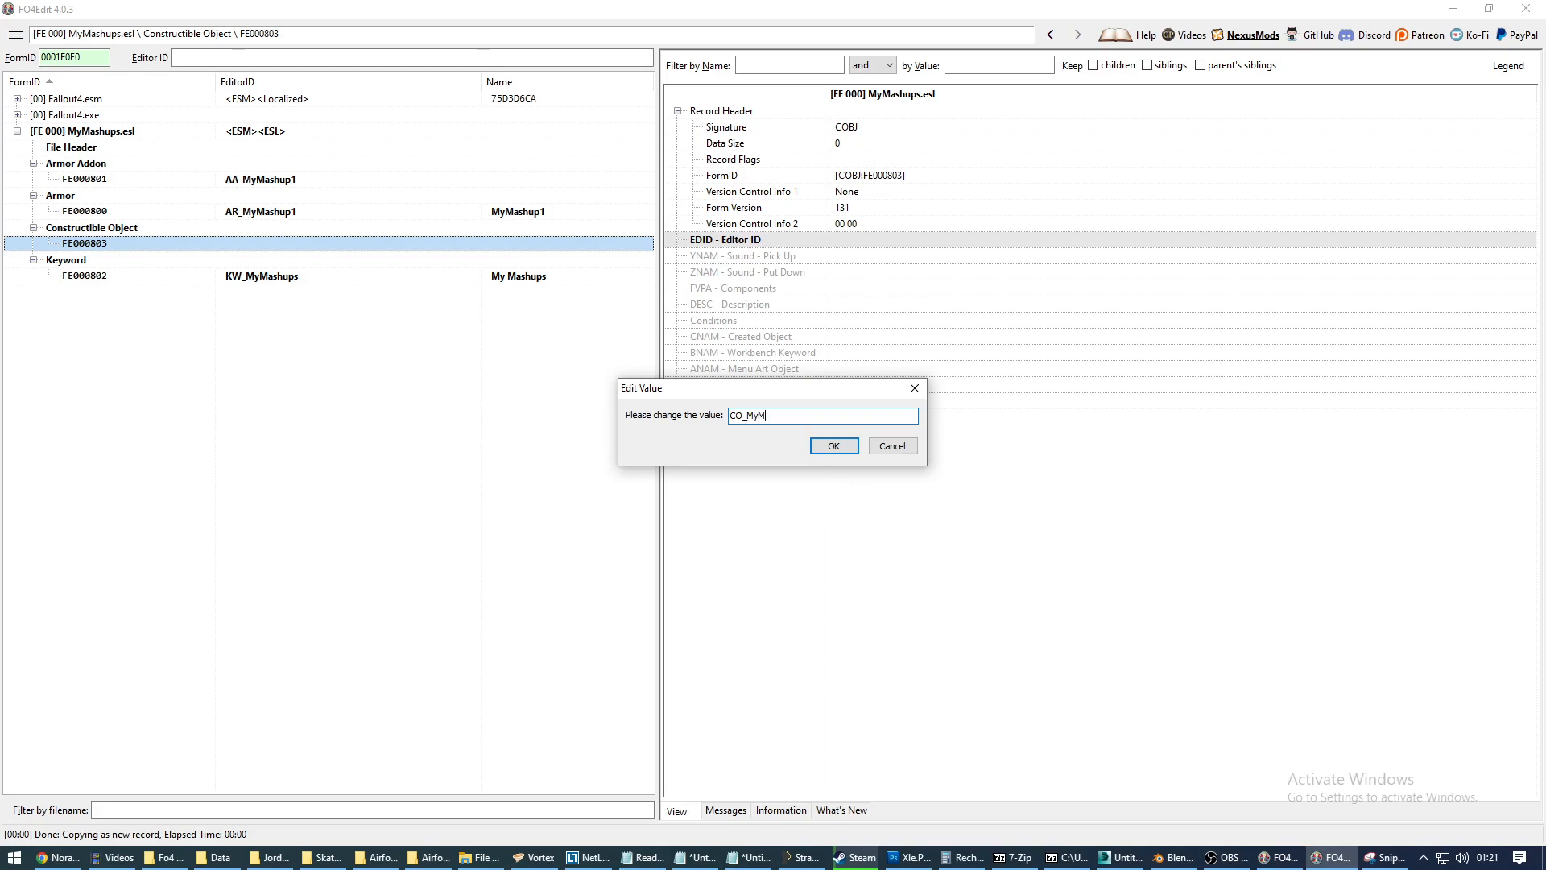
key("Return")
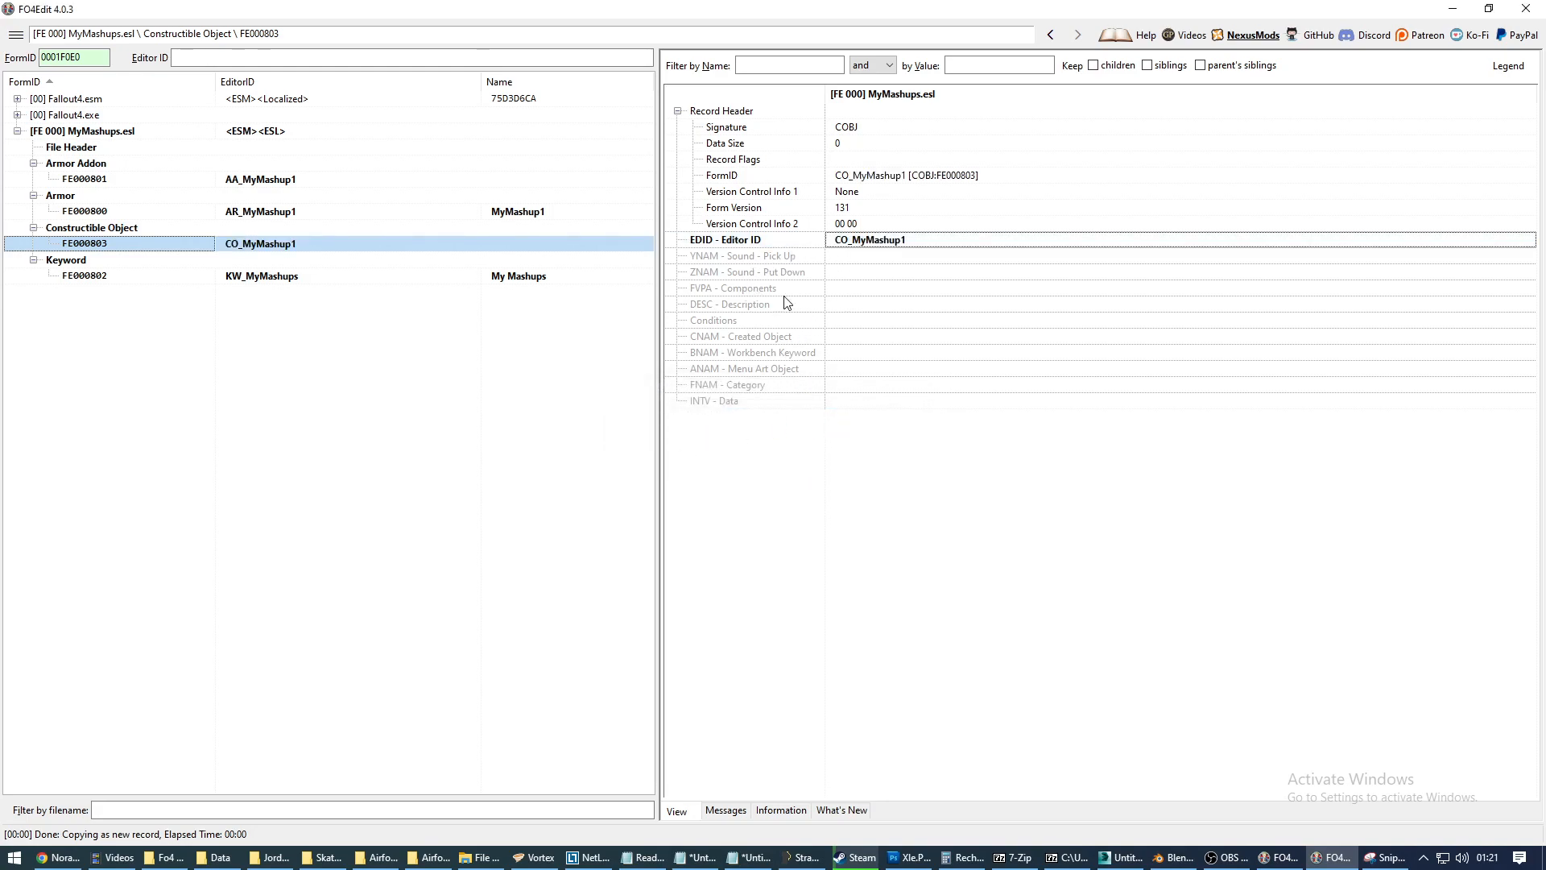
Add an empty Description field to the CO_MyMashup1 record.
left_click(851, 292)
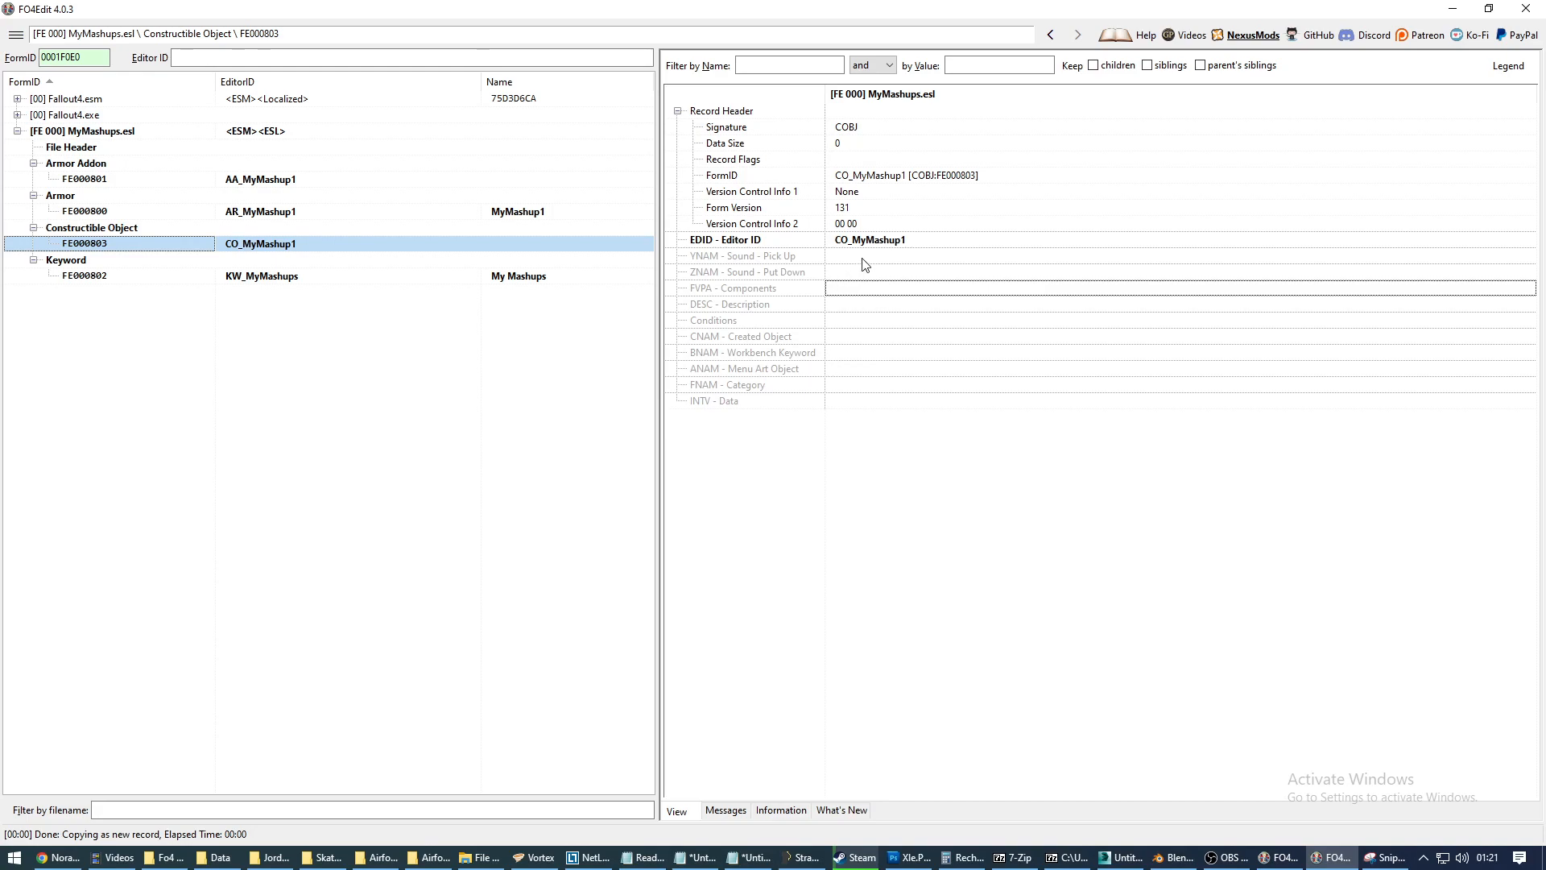
left_click(834, 309)
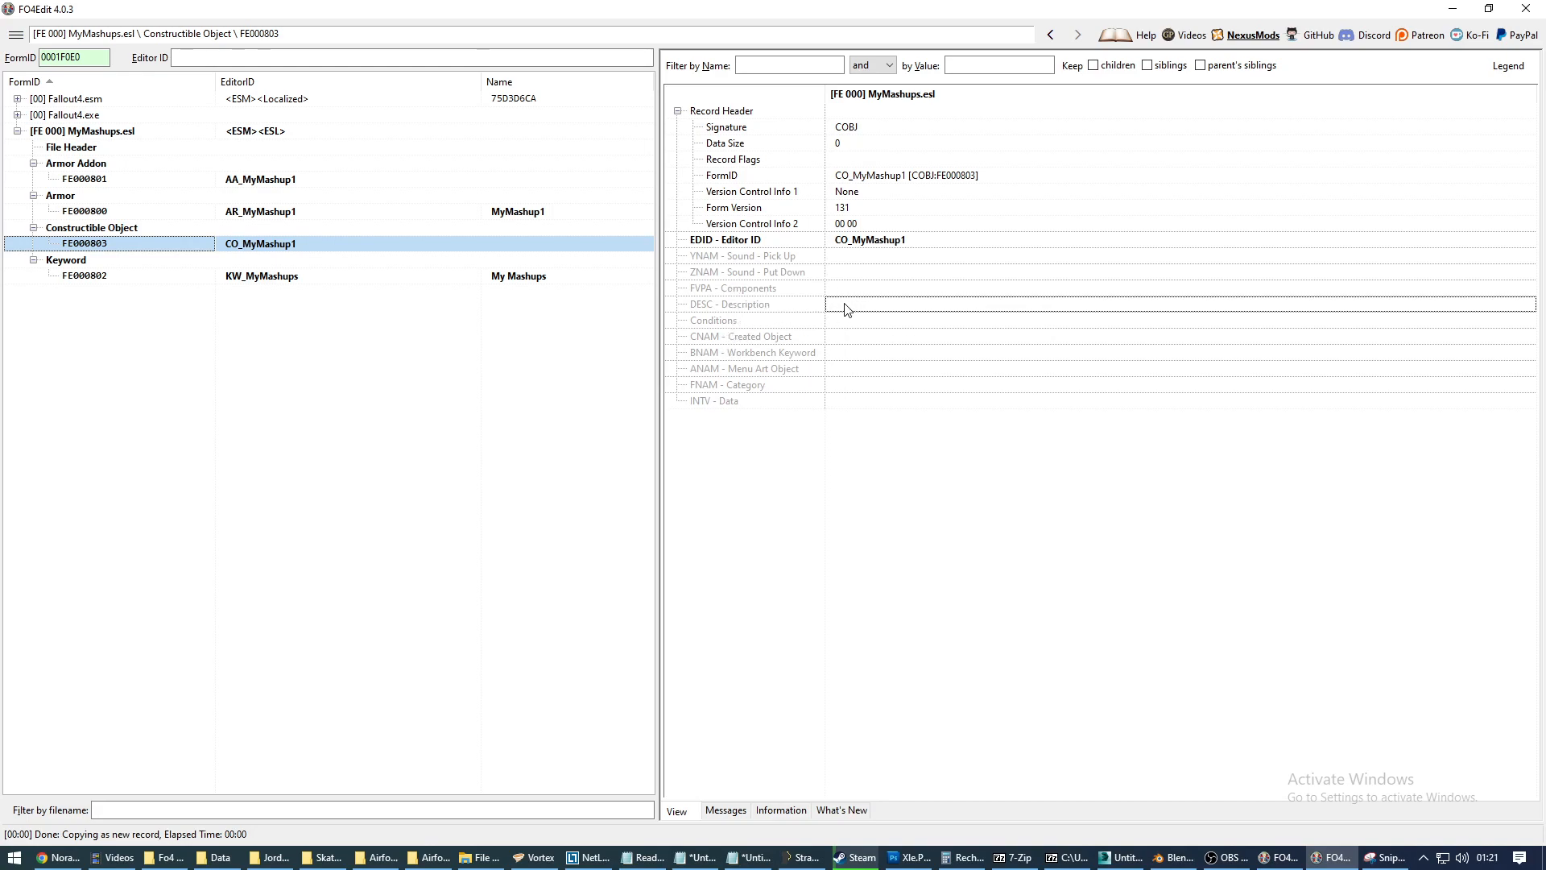
right_click(846, 308)
left_click(880, 314)
right_click(833, 310)
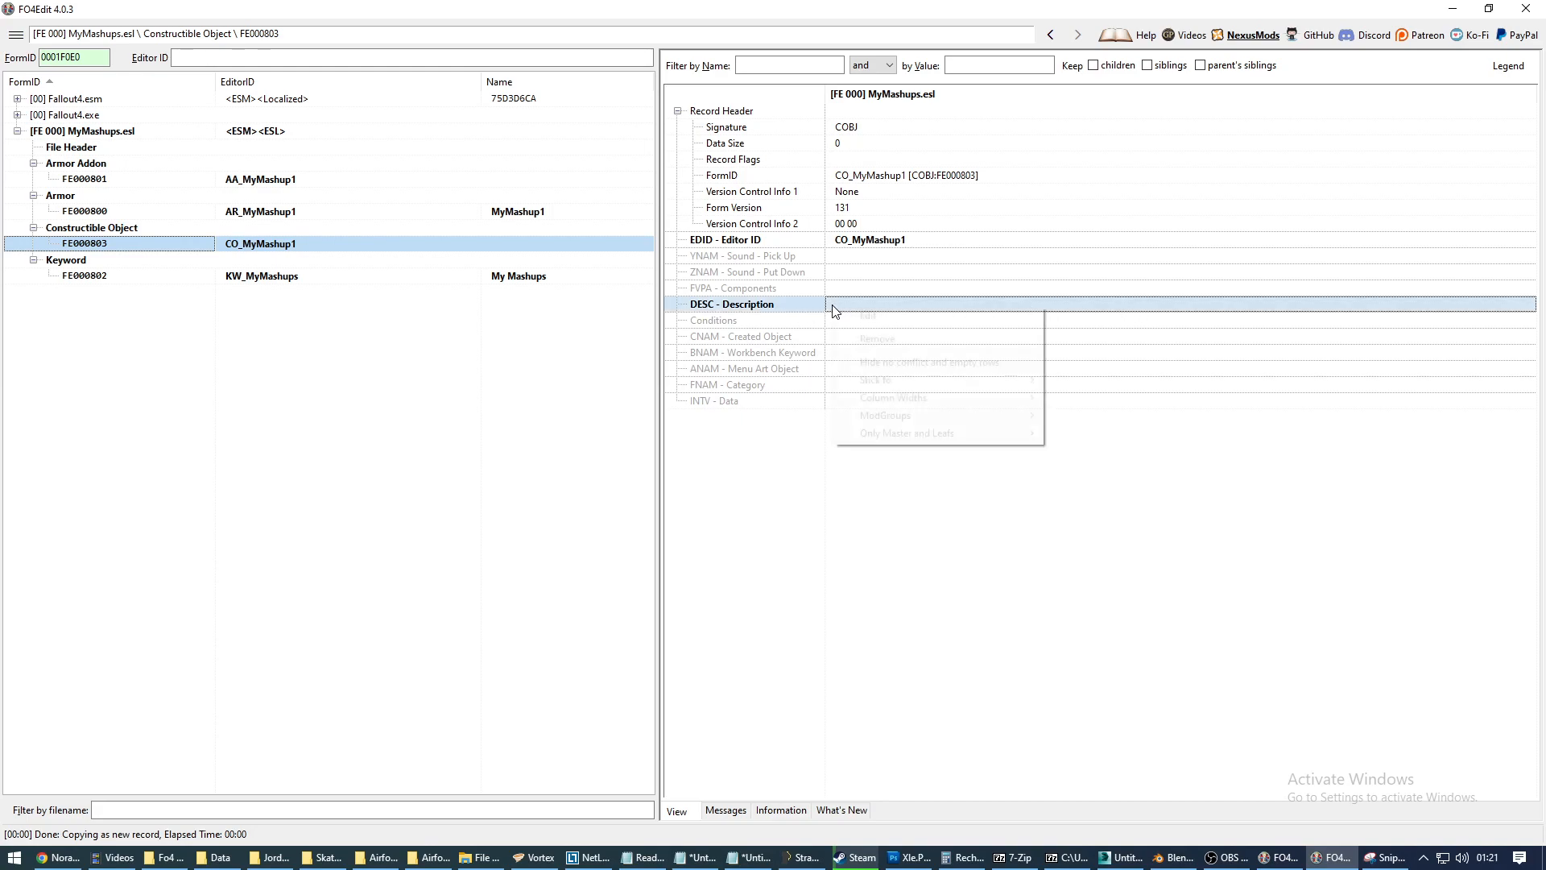
left_click(798, 459)
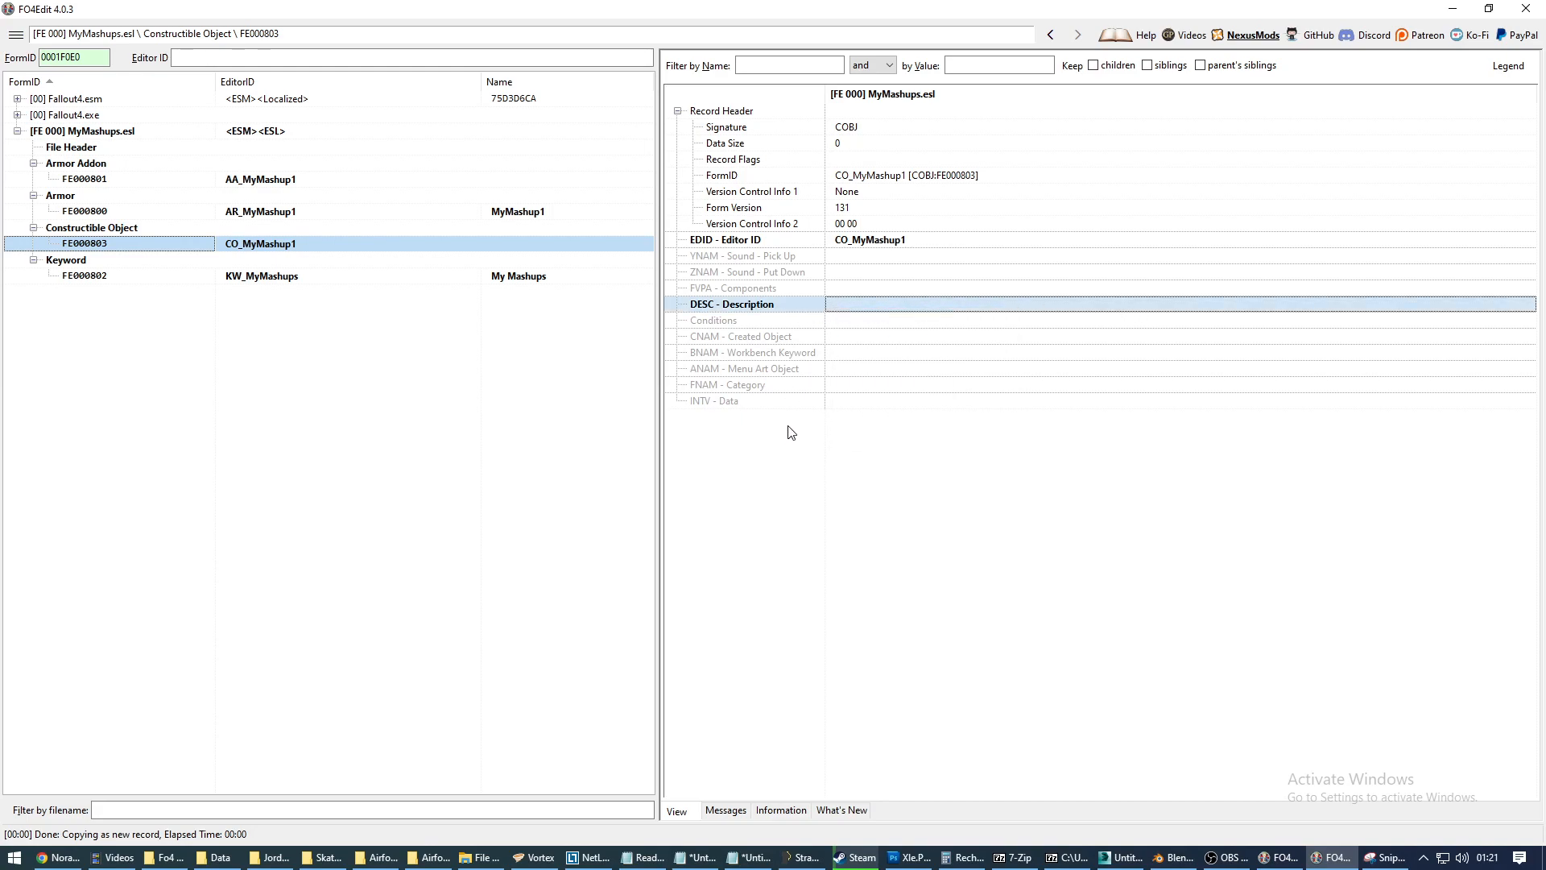
Add the Created Object field to CO_MyMashup1 and point it to the AR_MyMashup1 armor with FormID fe000800.
left_click(856, 337)
right_click(851, 338)
left_click(879, 344)
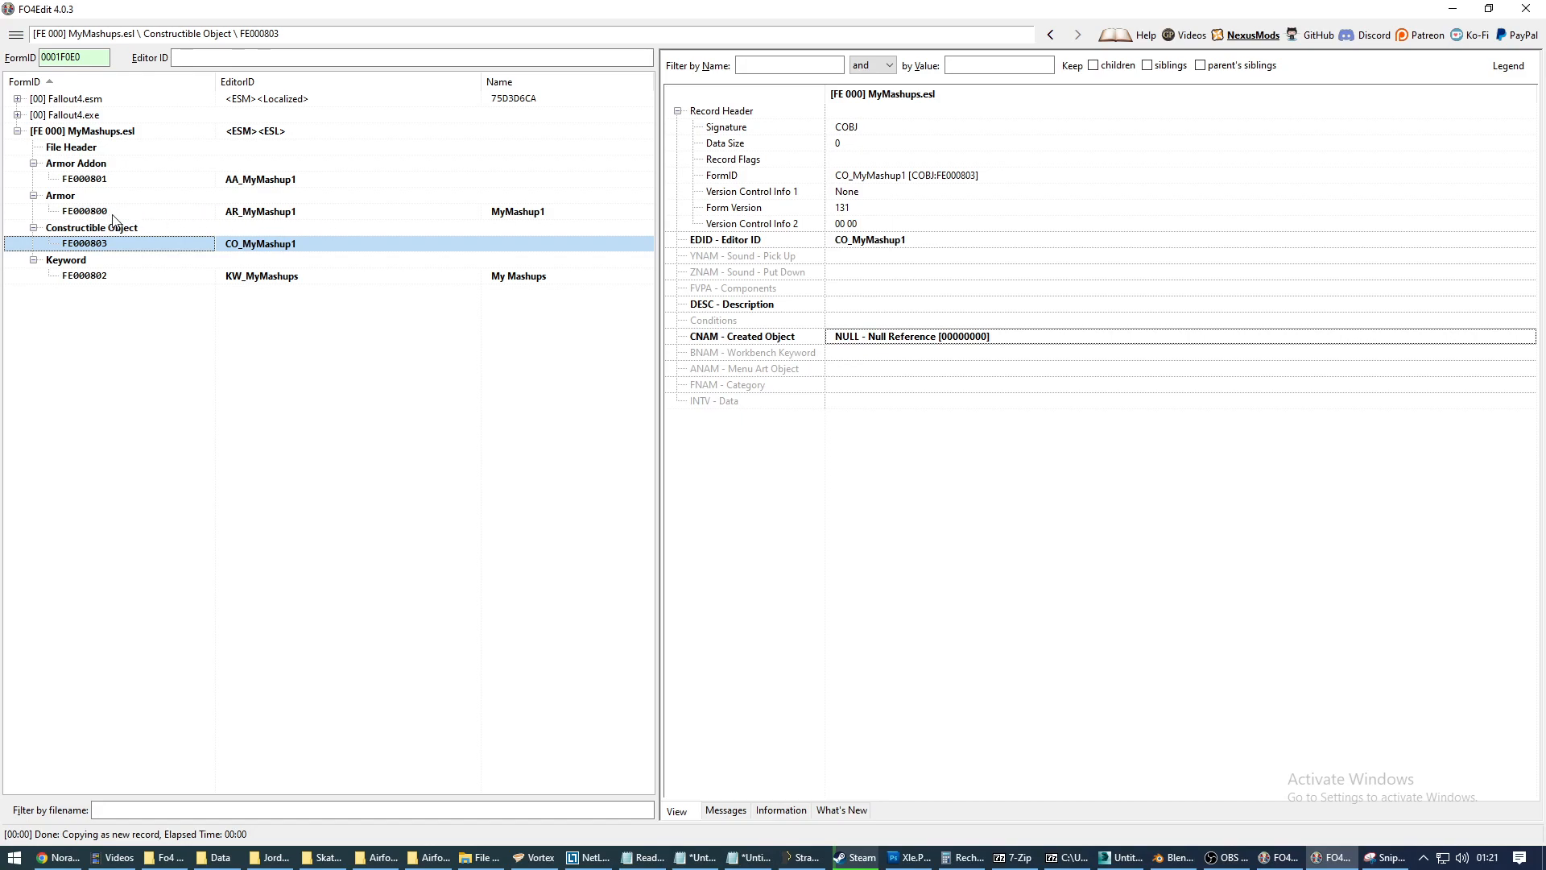
right_click(916, 342)
left_click(1046, 364)
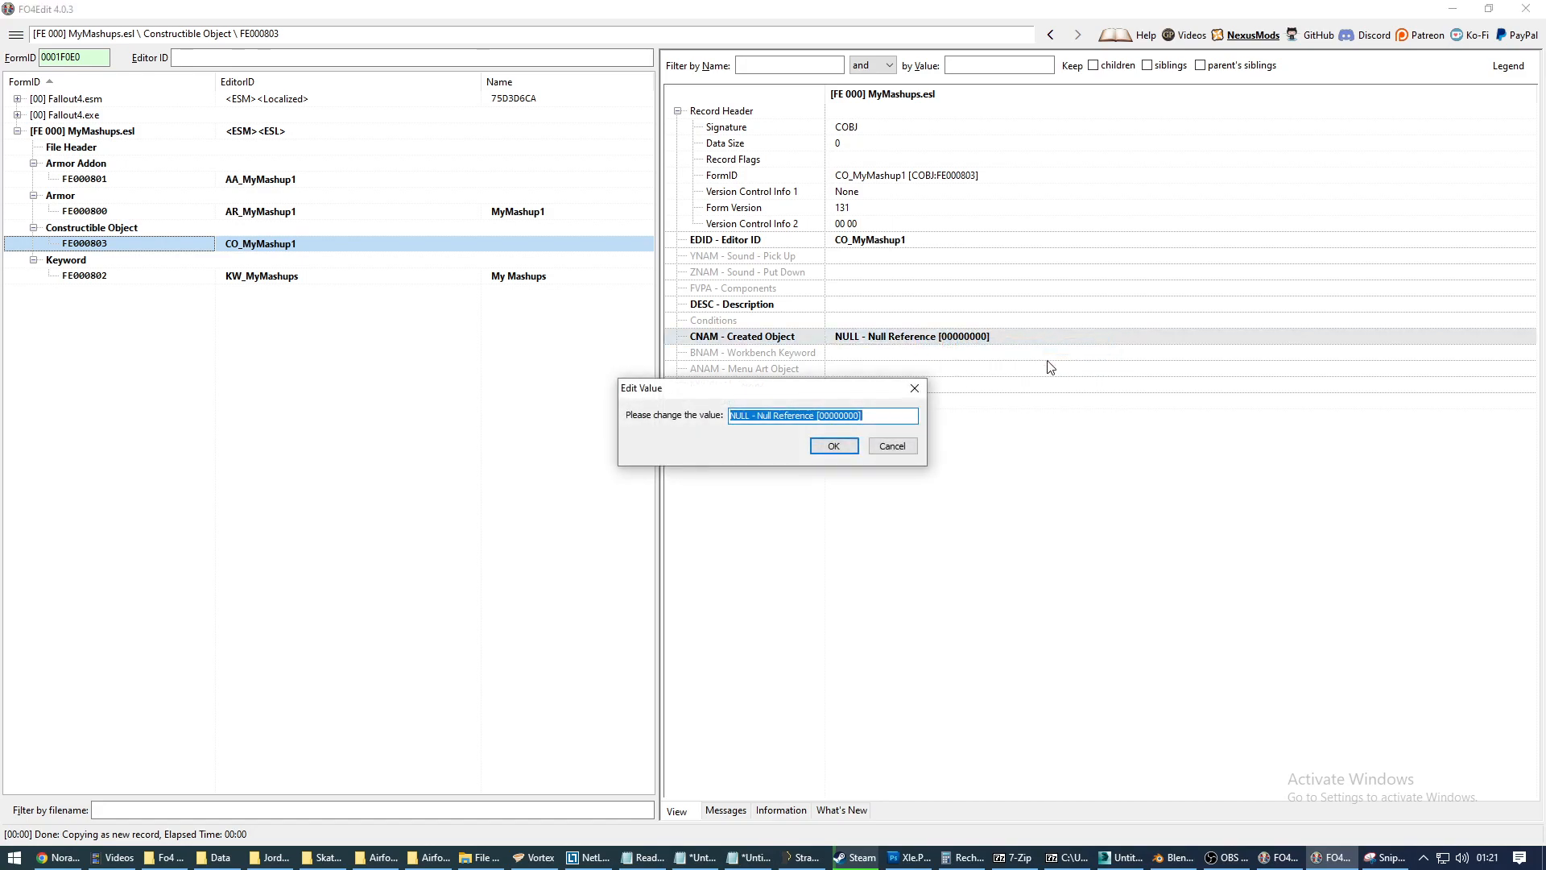
type("fe000800")
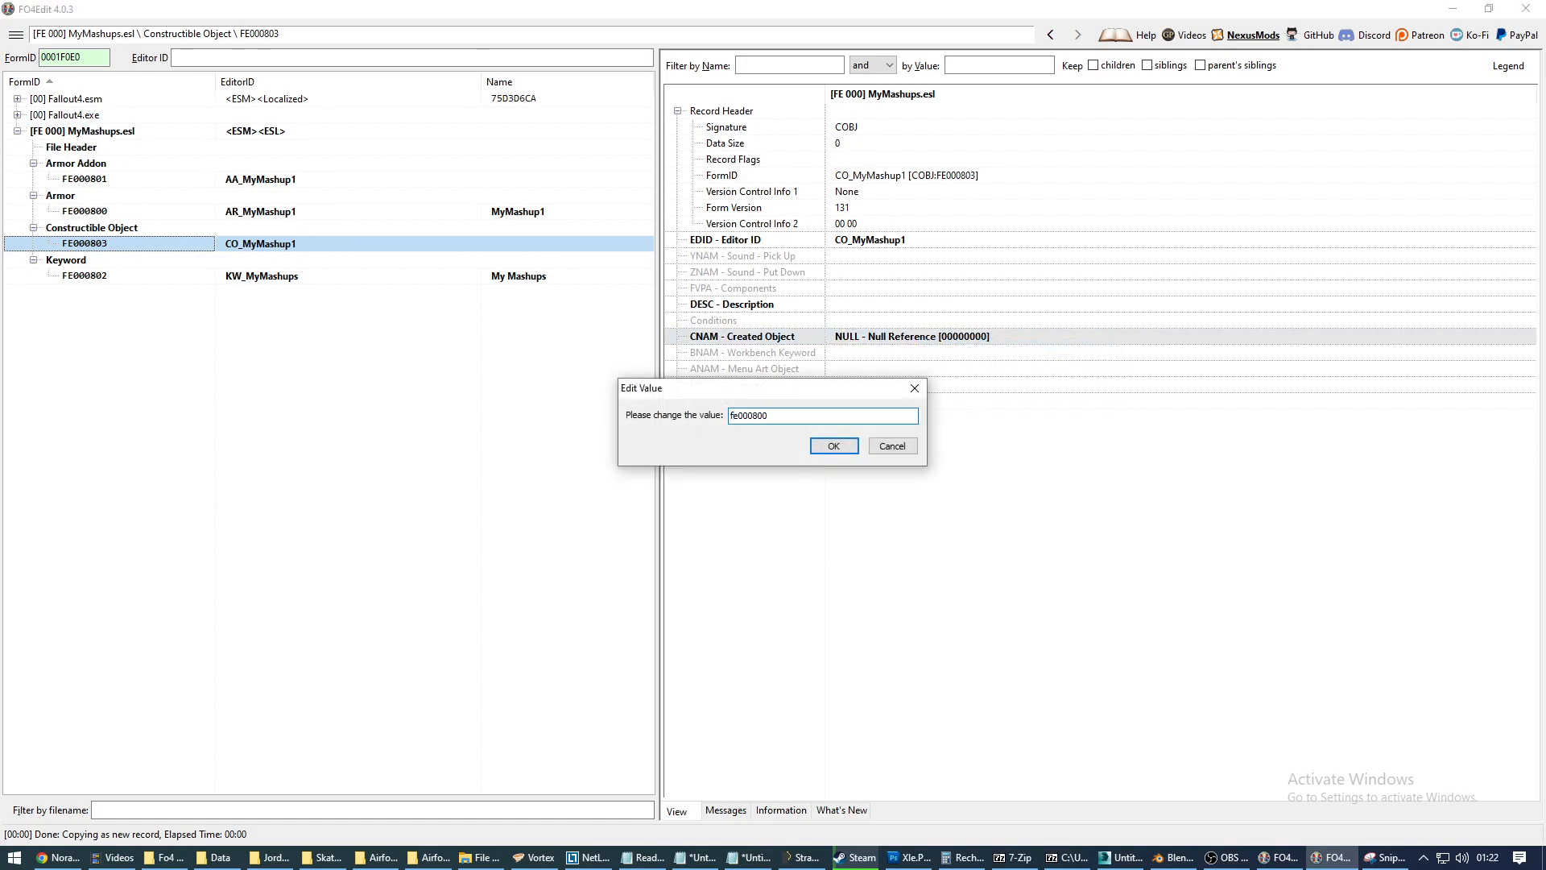
key("Return")
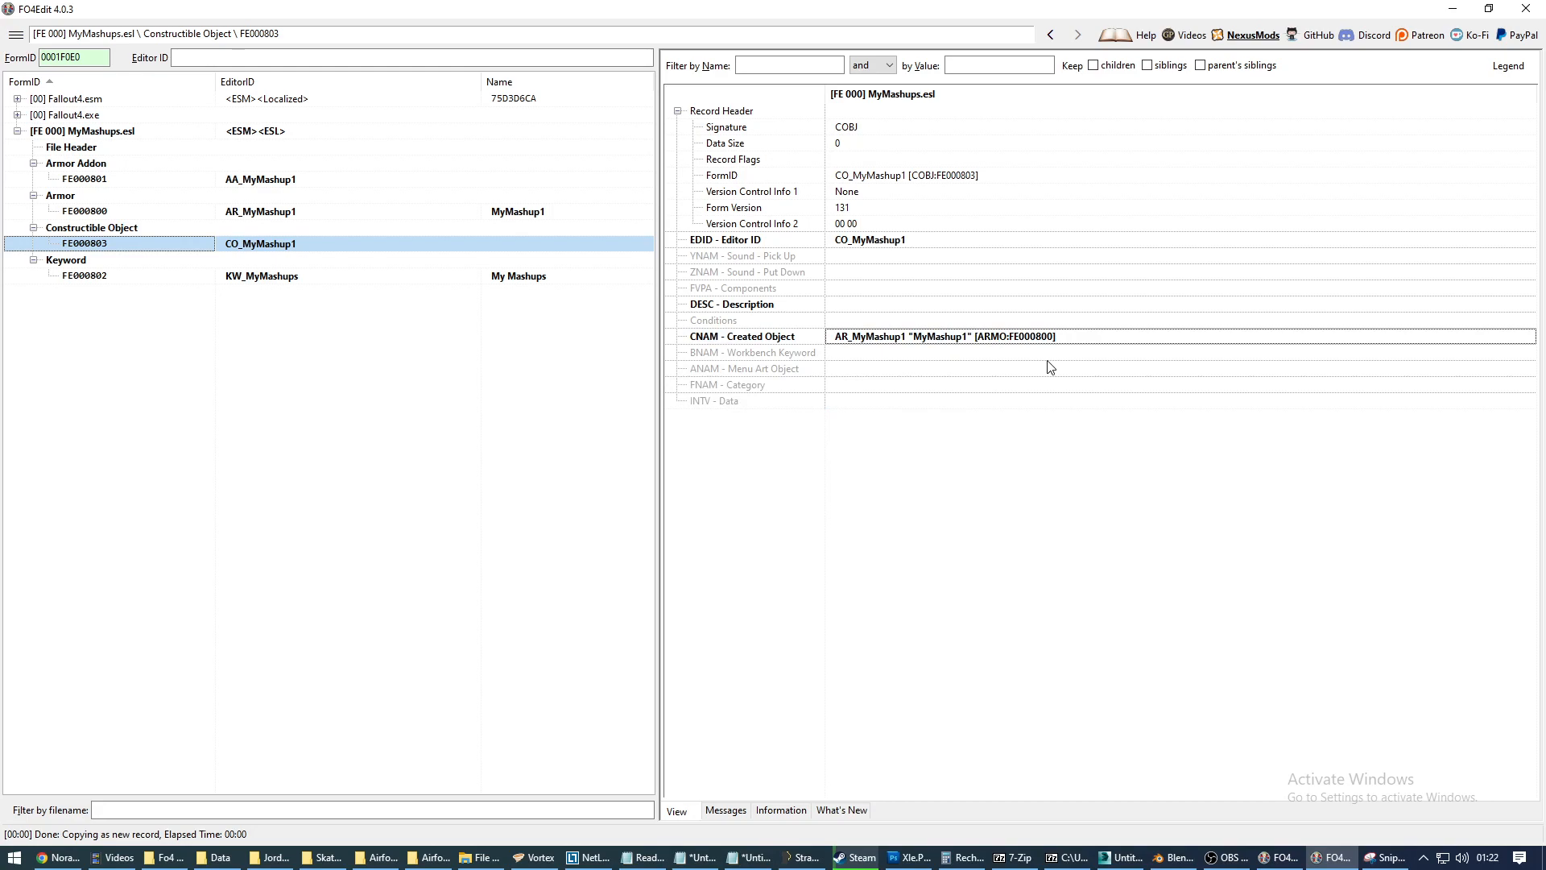
Add the Workbench Keyword field to CO_MyMashup1 and set it to WorkbenchChemlab.
left_click(845, 353)
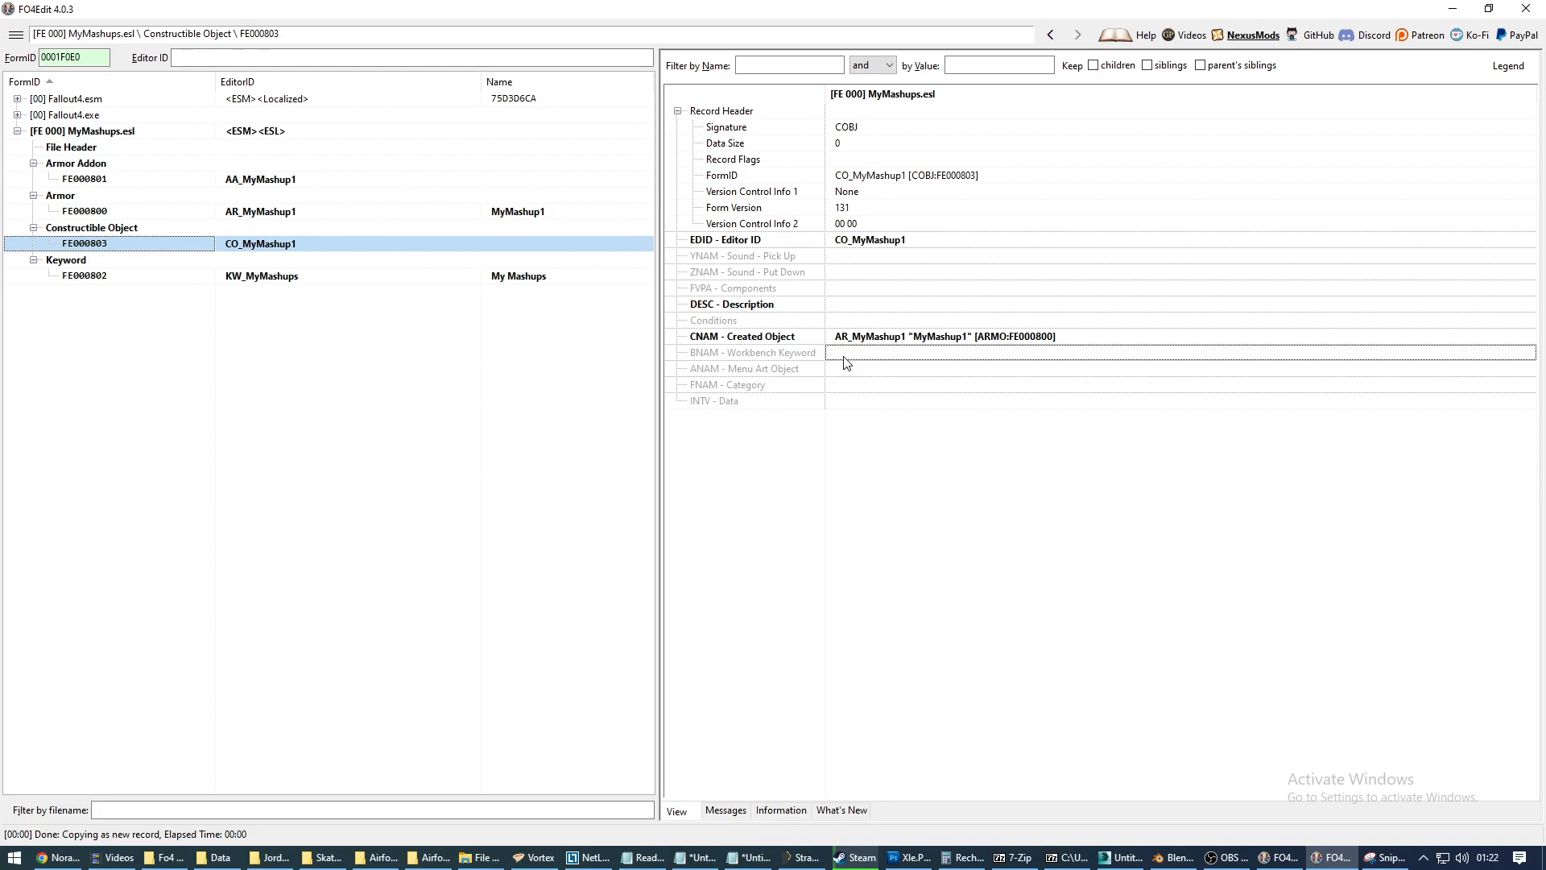
double_click(844, 358)
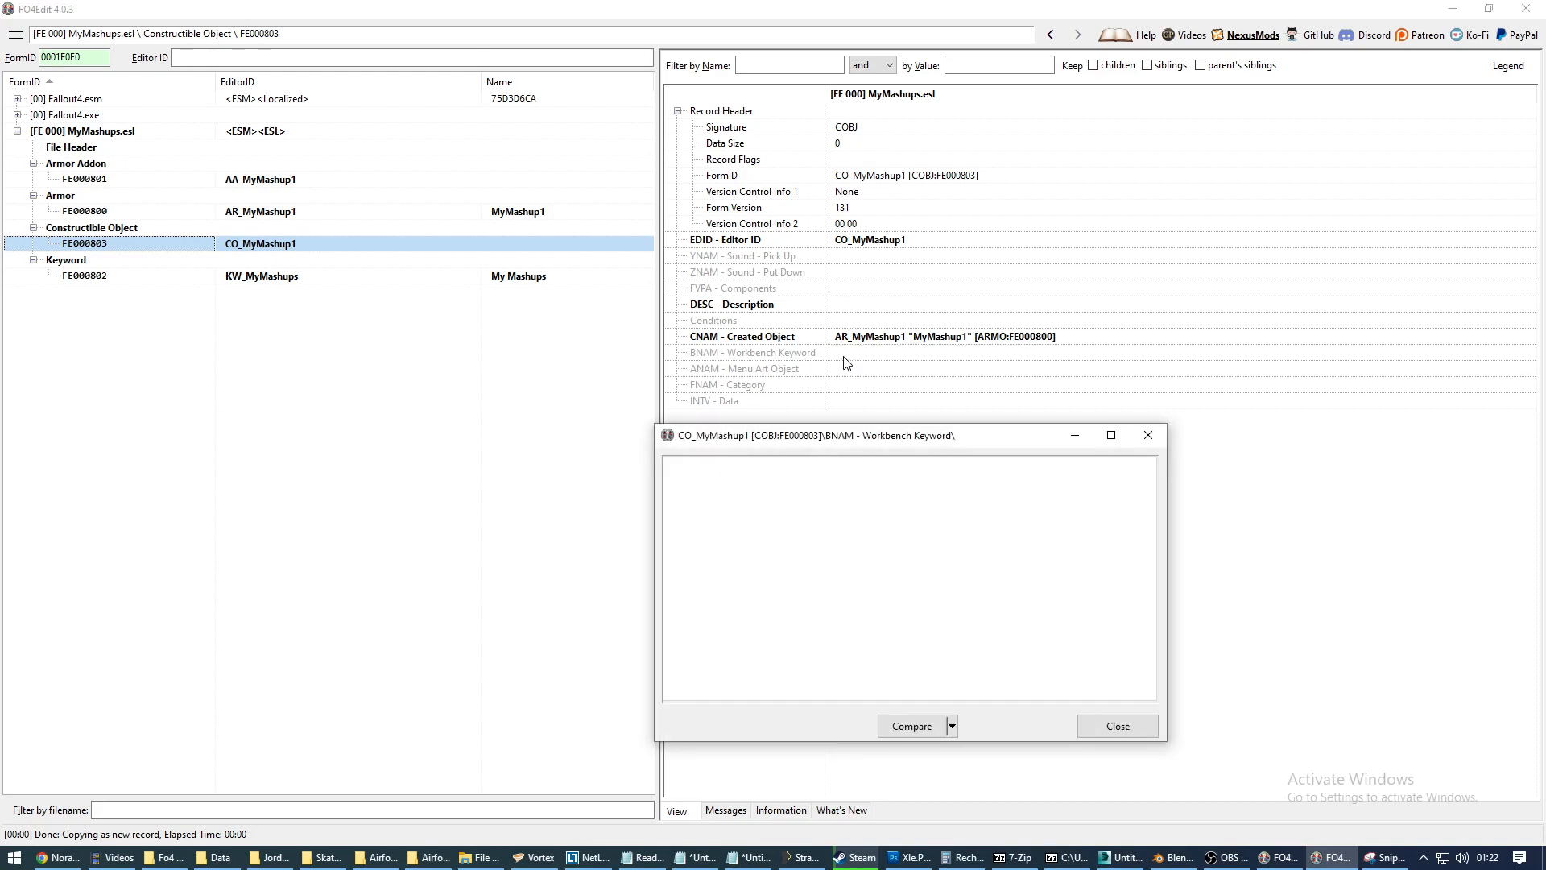
left_click(1153, 719)
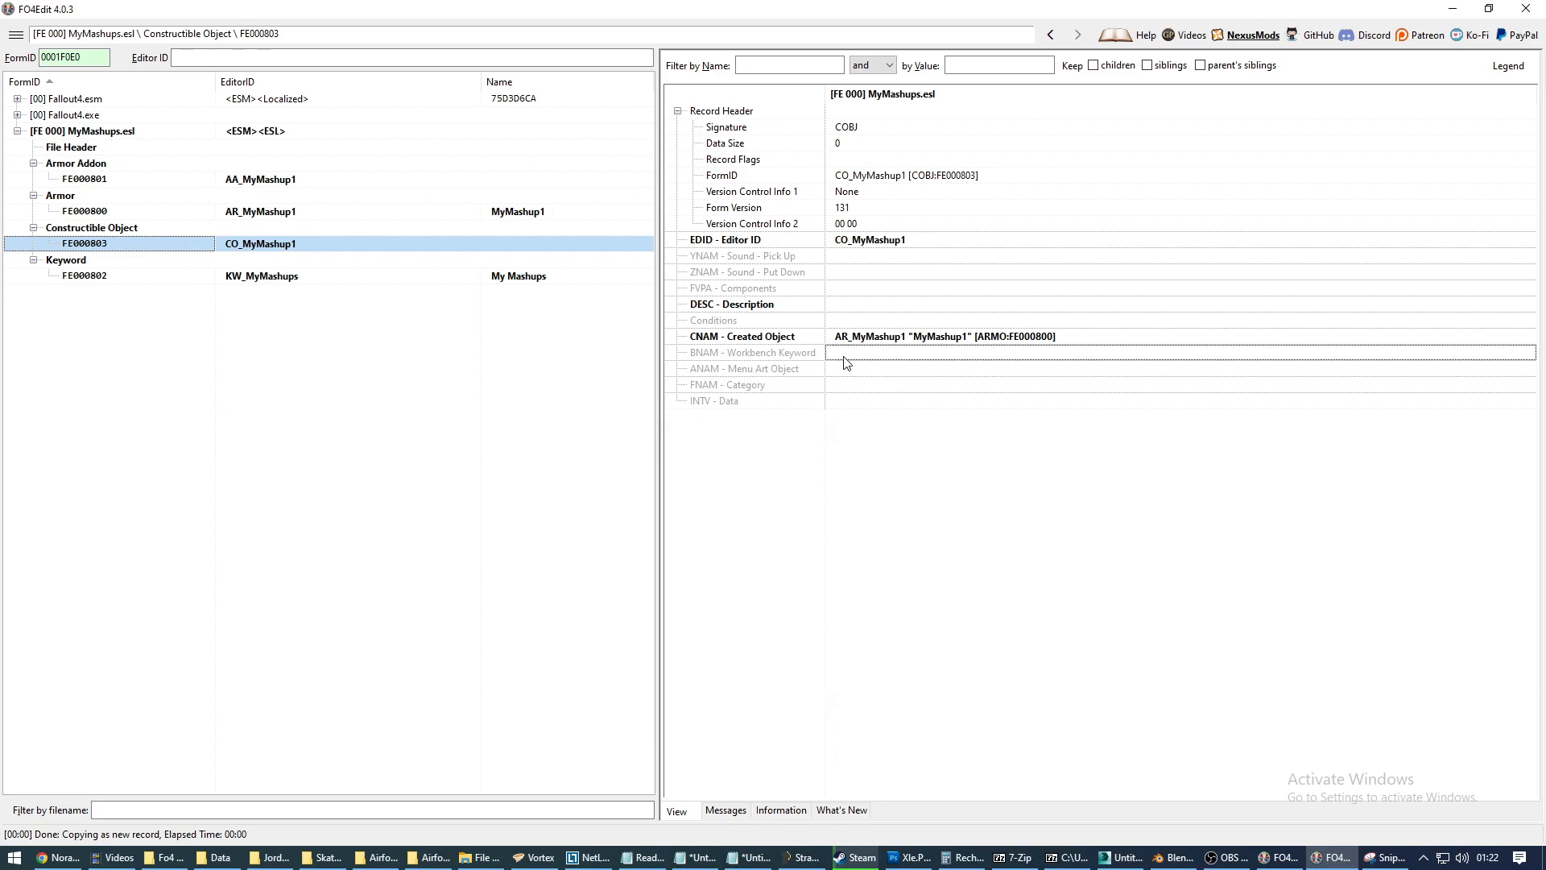
right_click(847, 363)
left_click(896, 369)
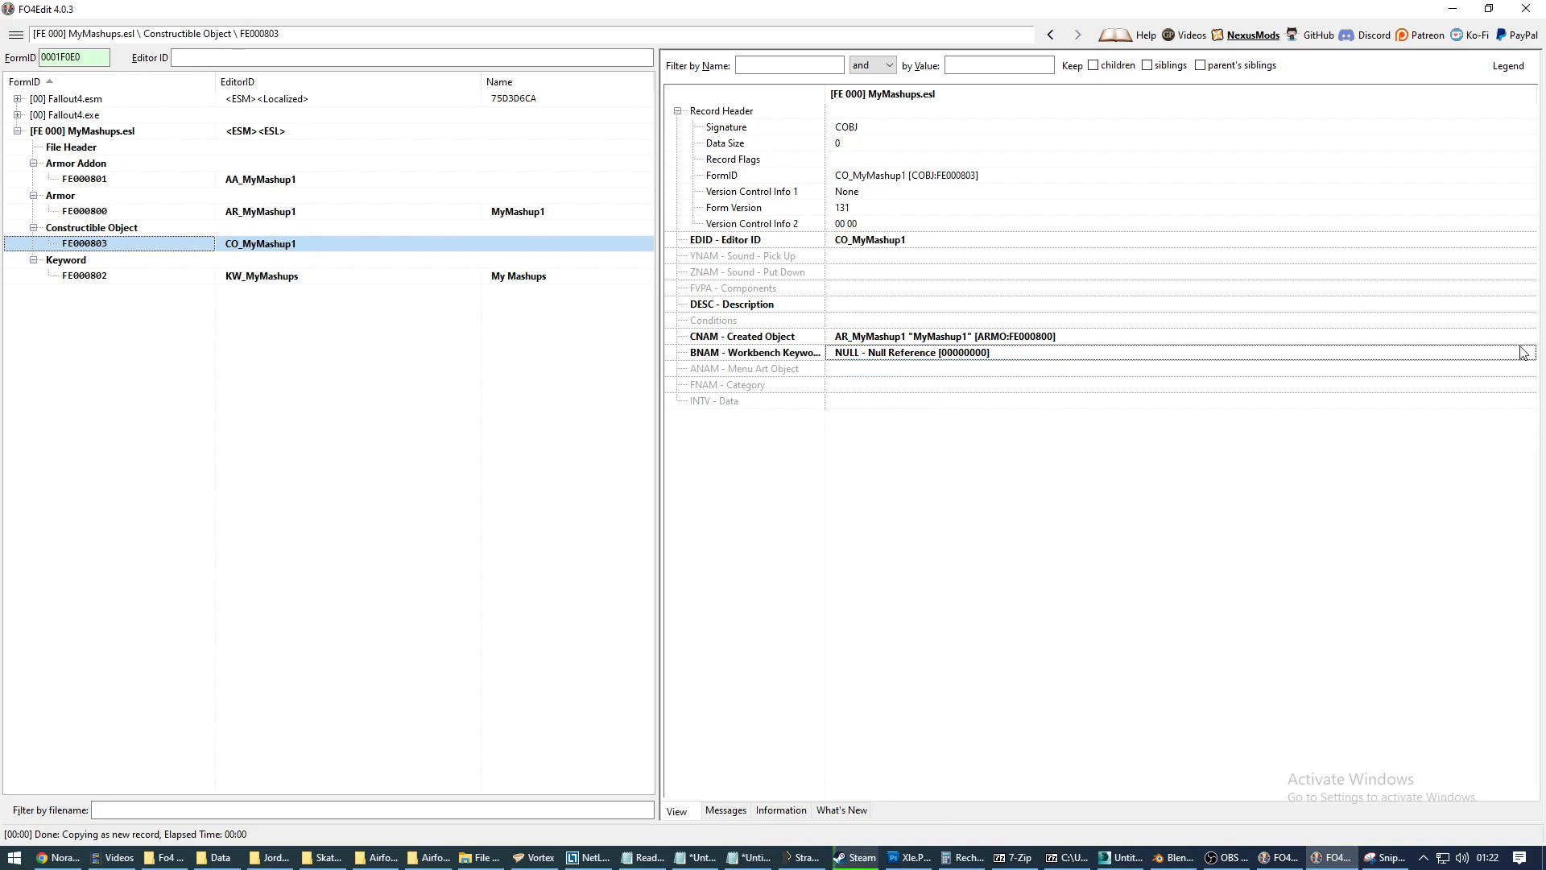
double_click(968, 354)
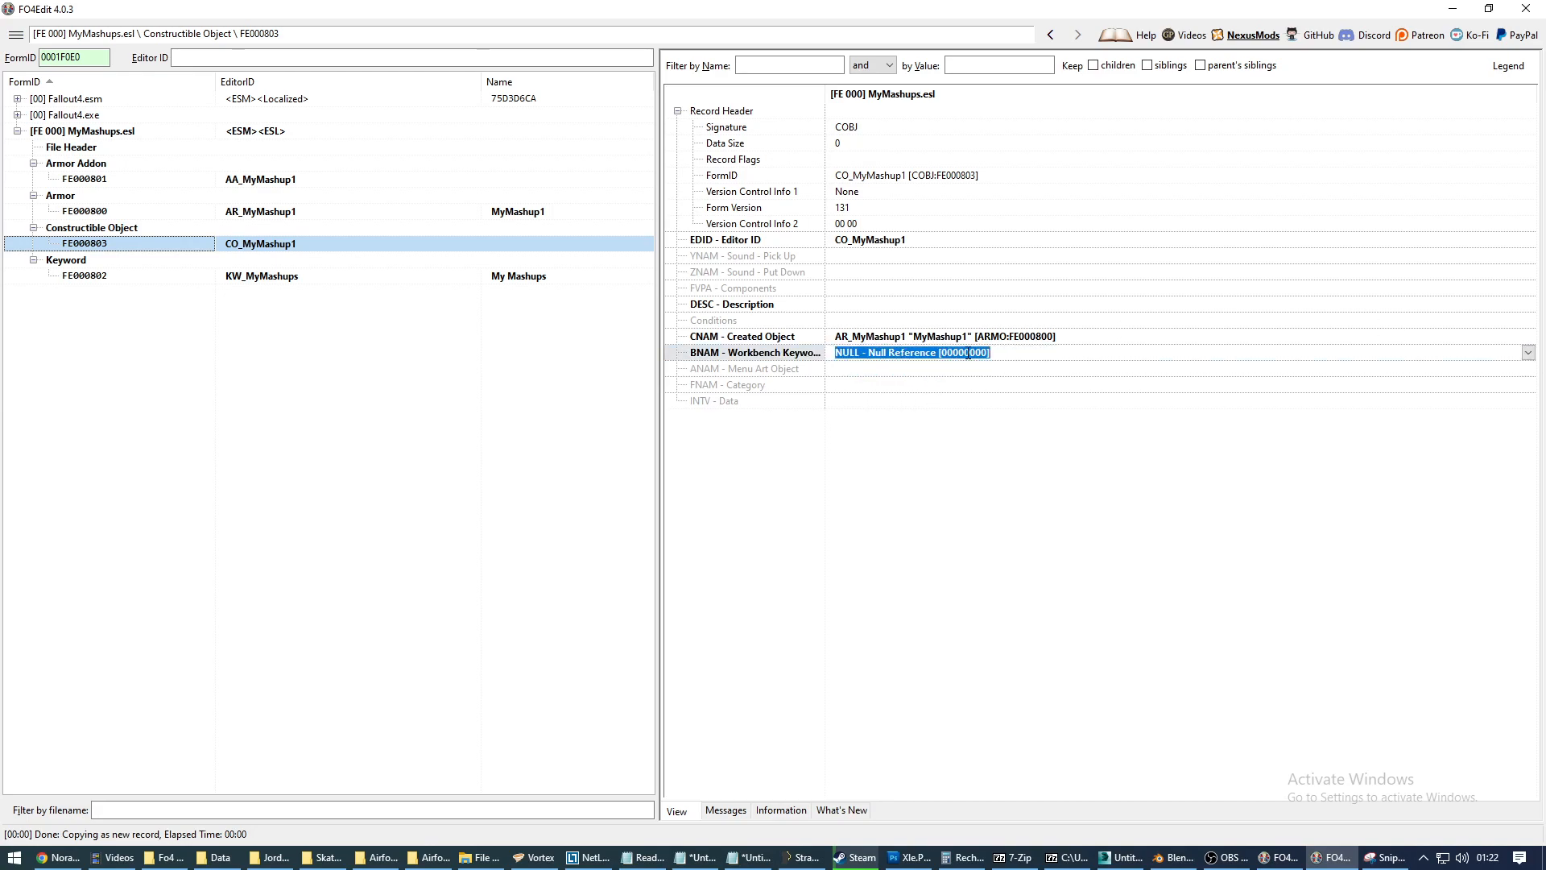
left_click(1528, 353)
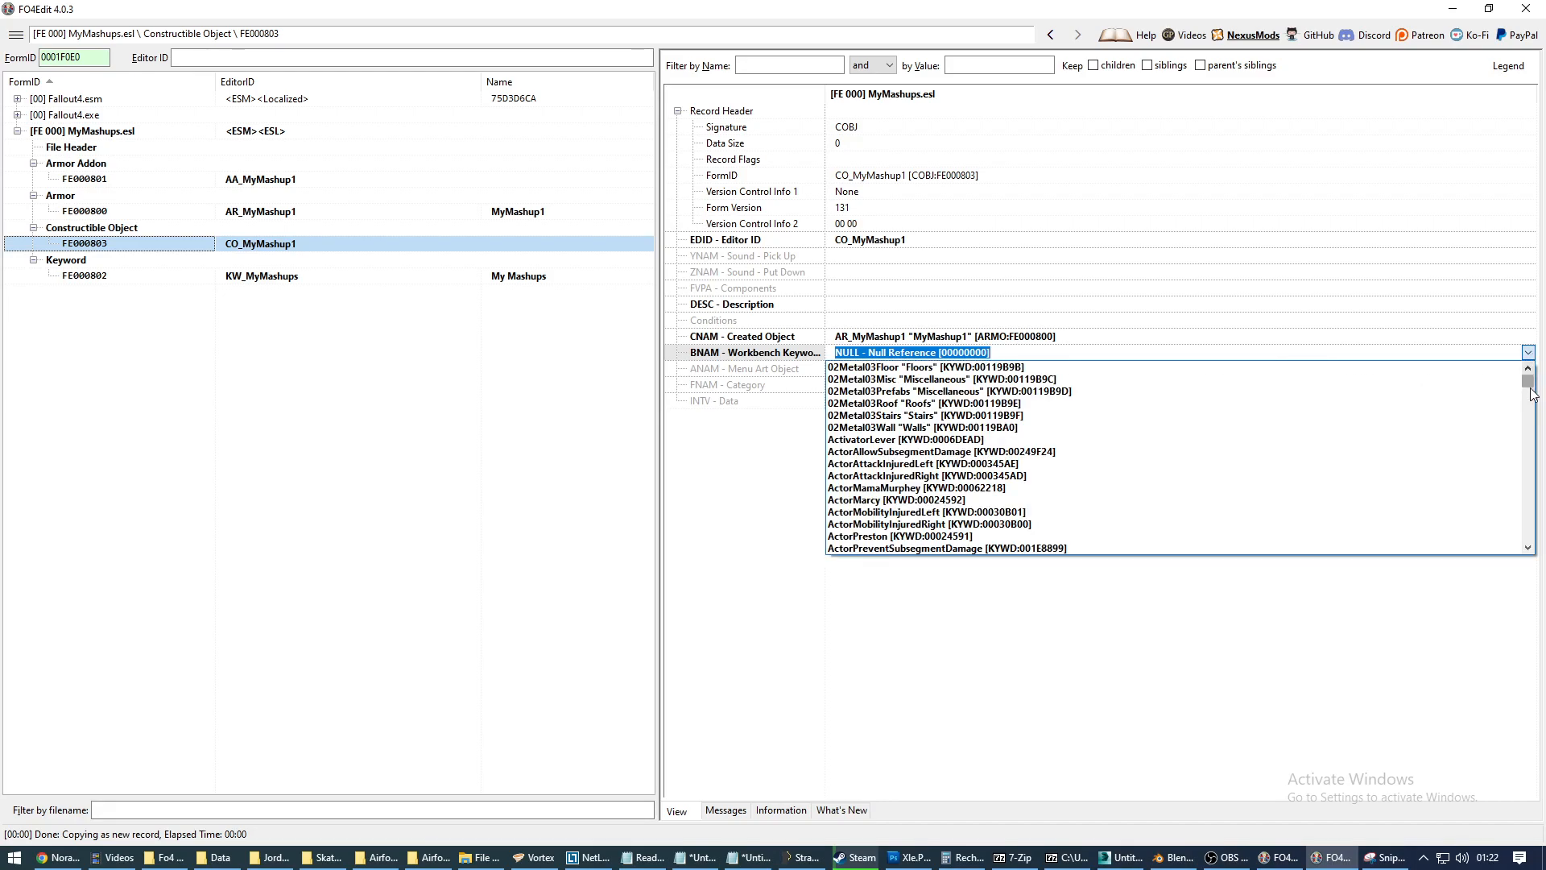
mouse_move(1530, 386)
left_mouse_down()
mouse_move(1536, 504)
mouse_move(1540, 367)
left_mouse_up()
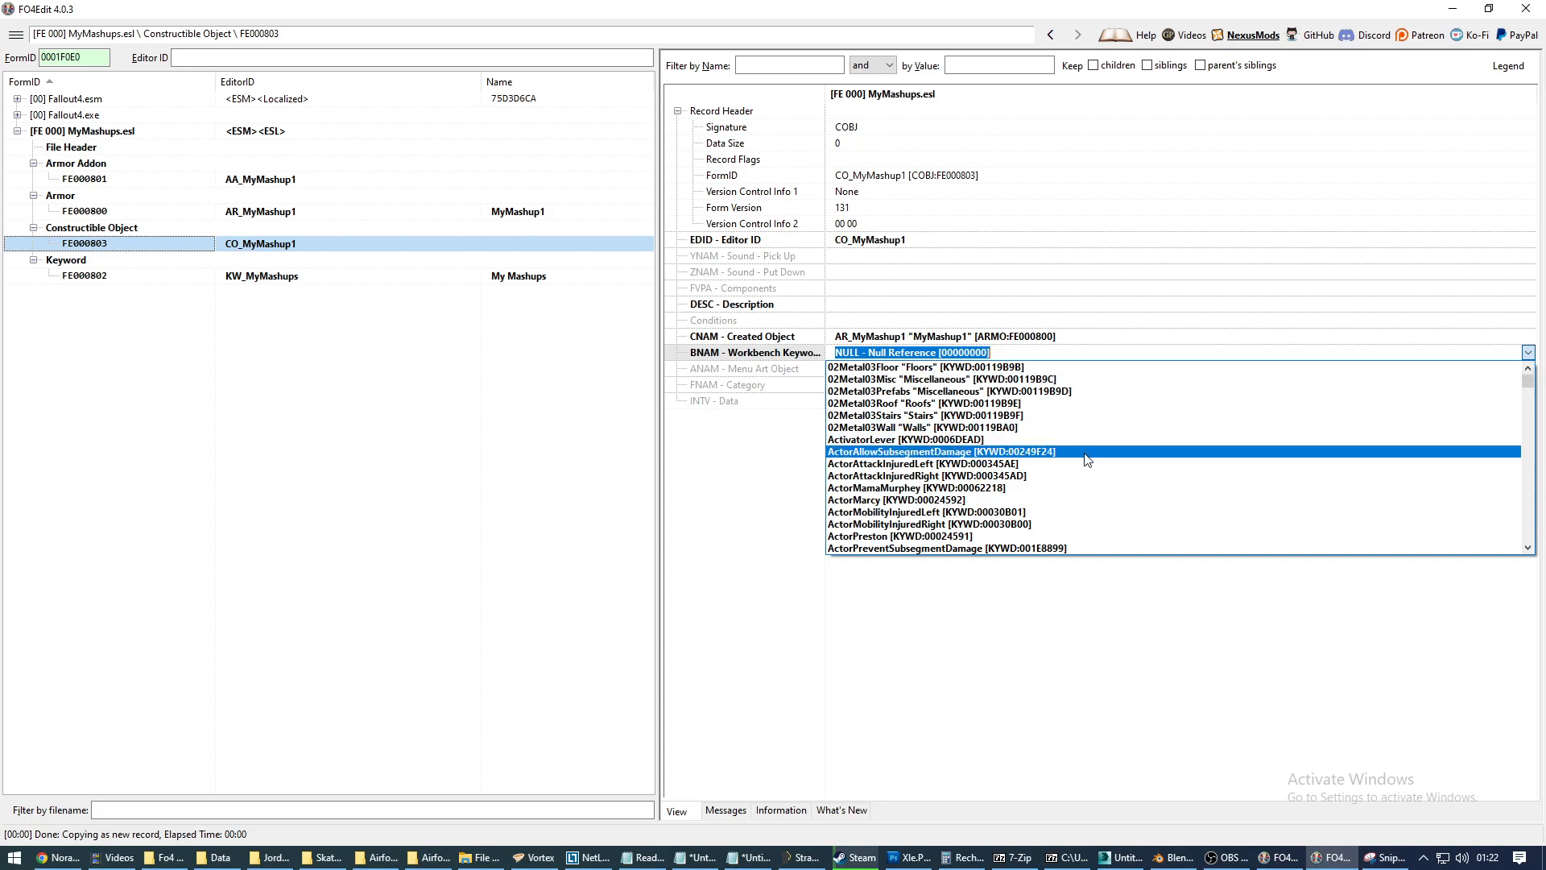
type("warwickWork [KYWD:000AE447")
scroll(975, 503, "down", 9)
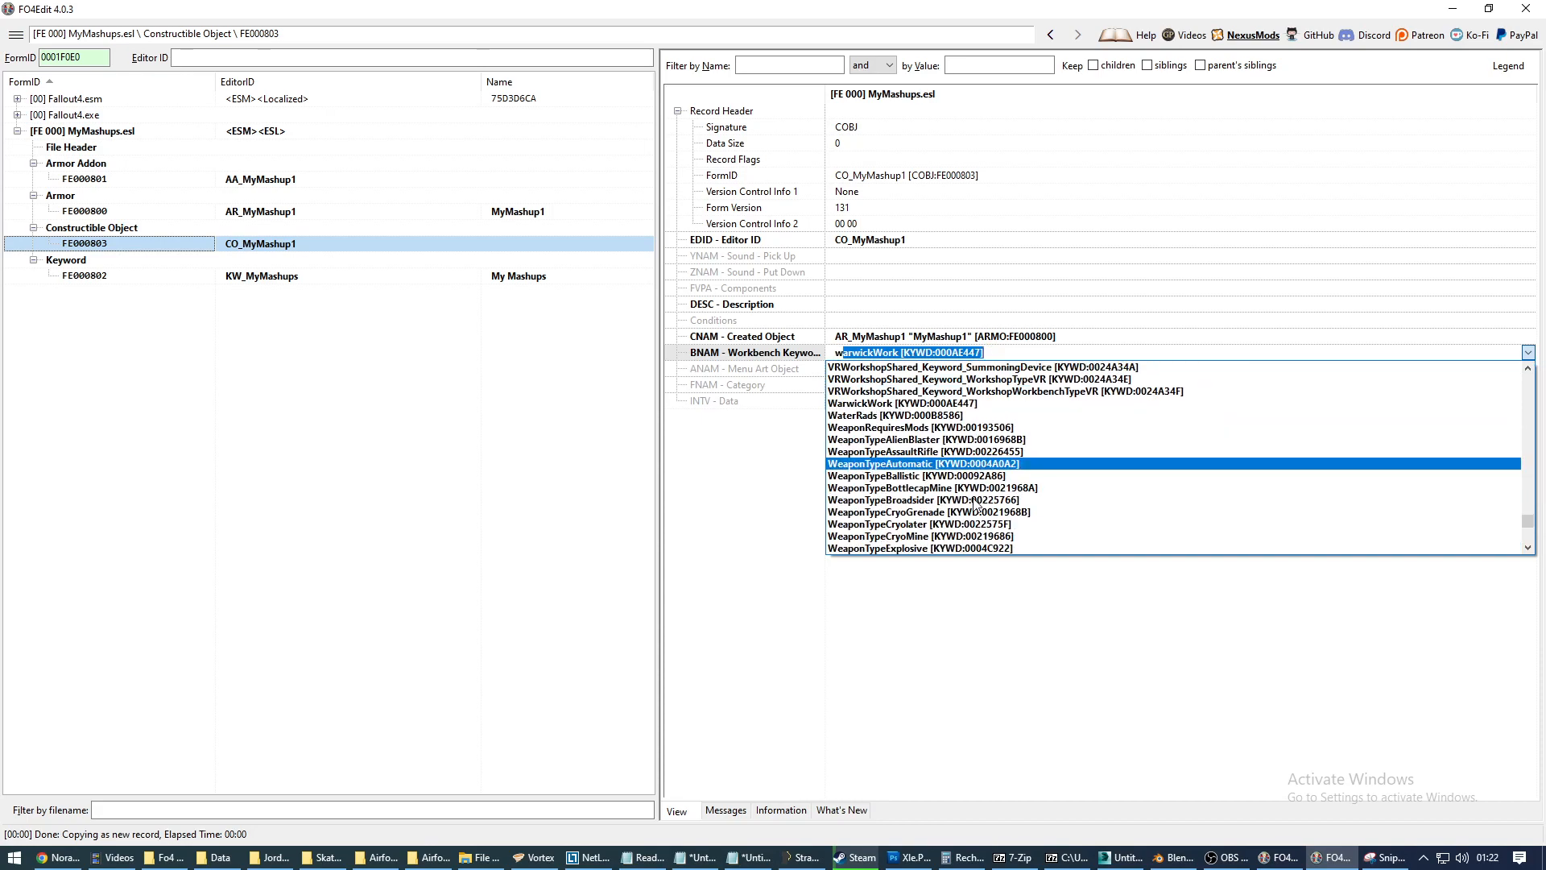
scroll(974, 503, "down", 8)
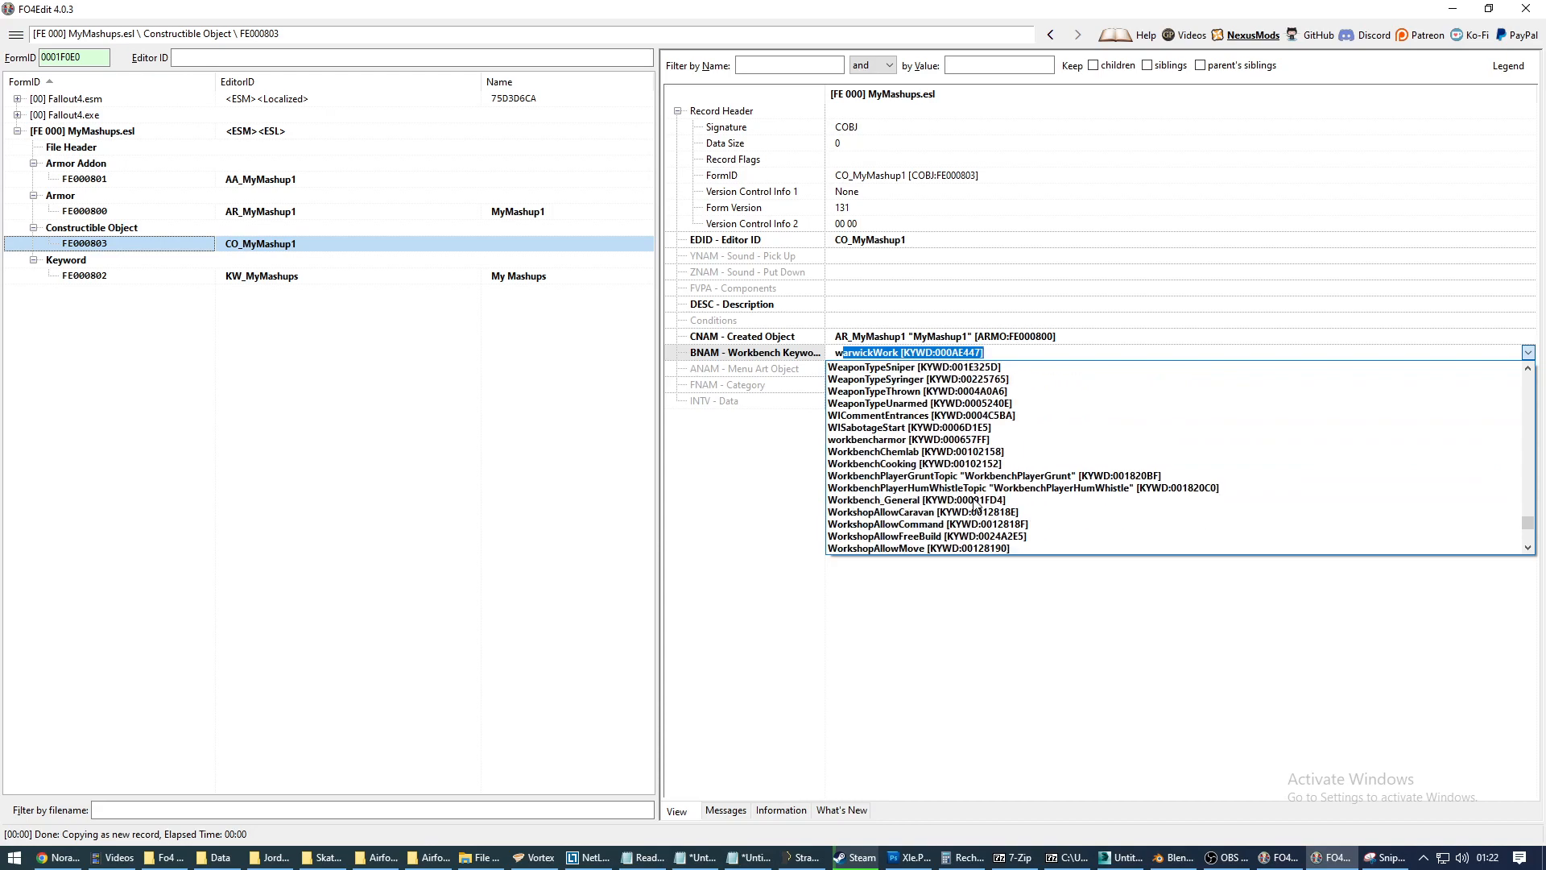
scroll(918, 431, "down", 3)
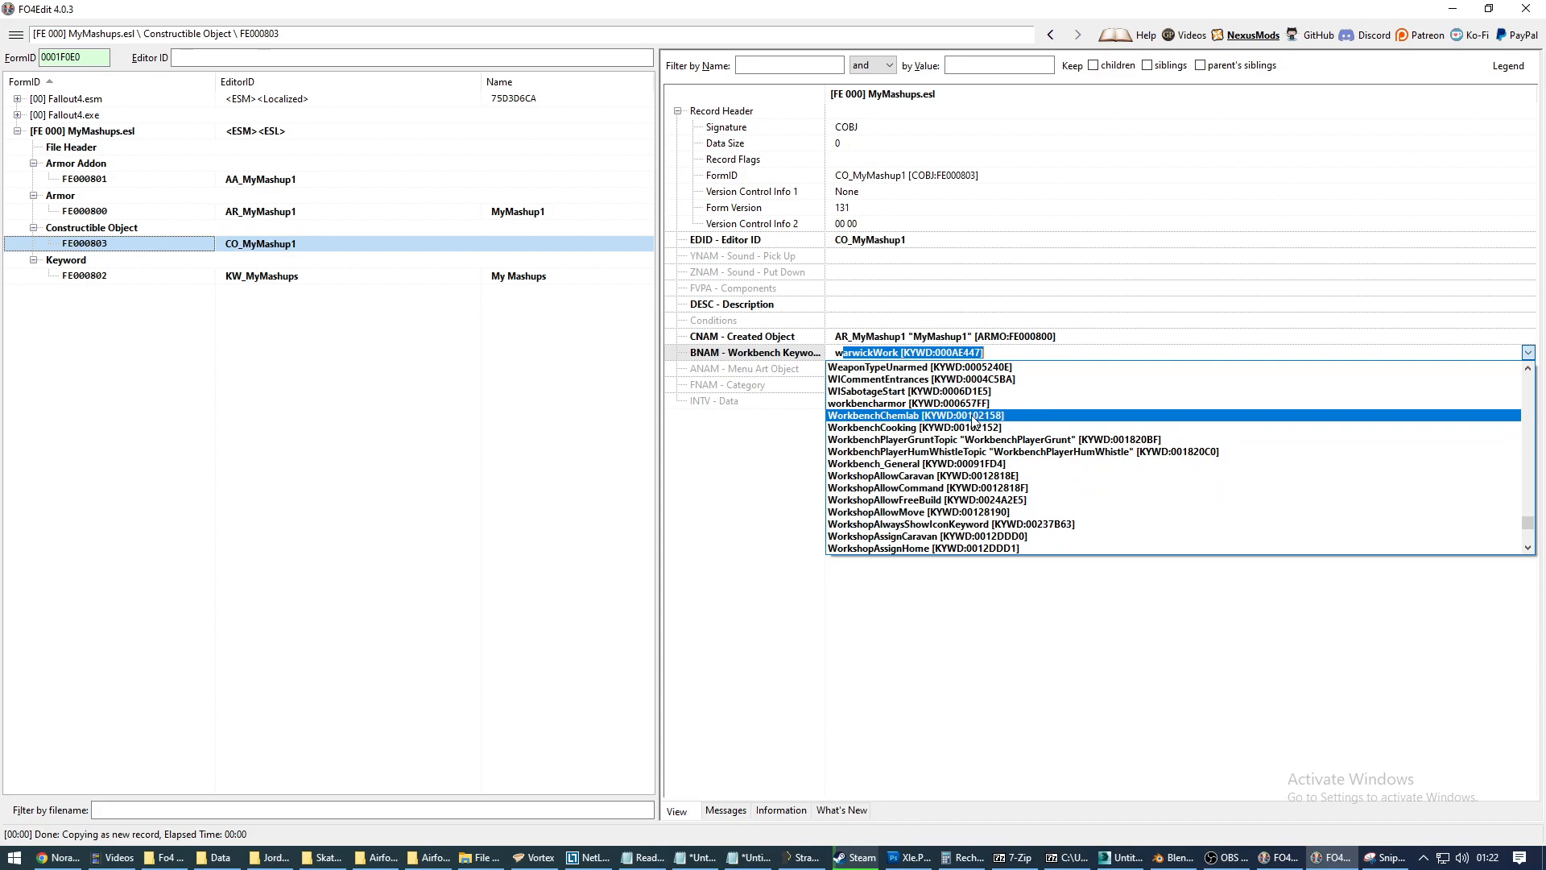
left_click(1015, 415)
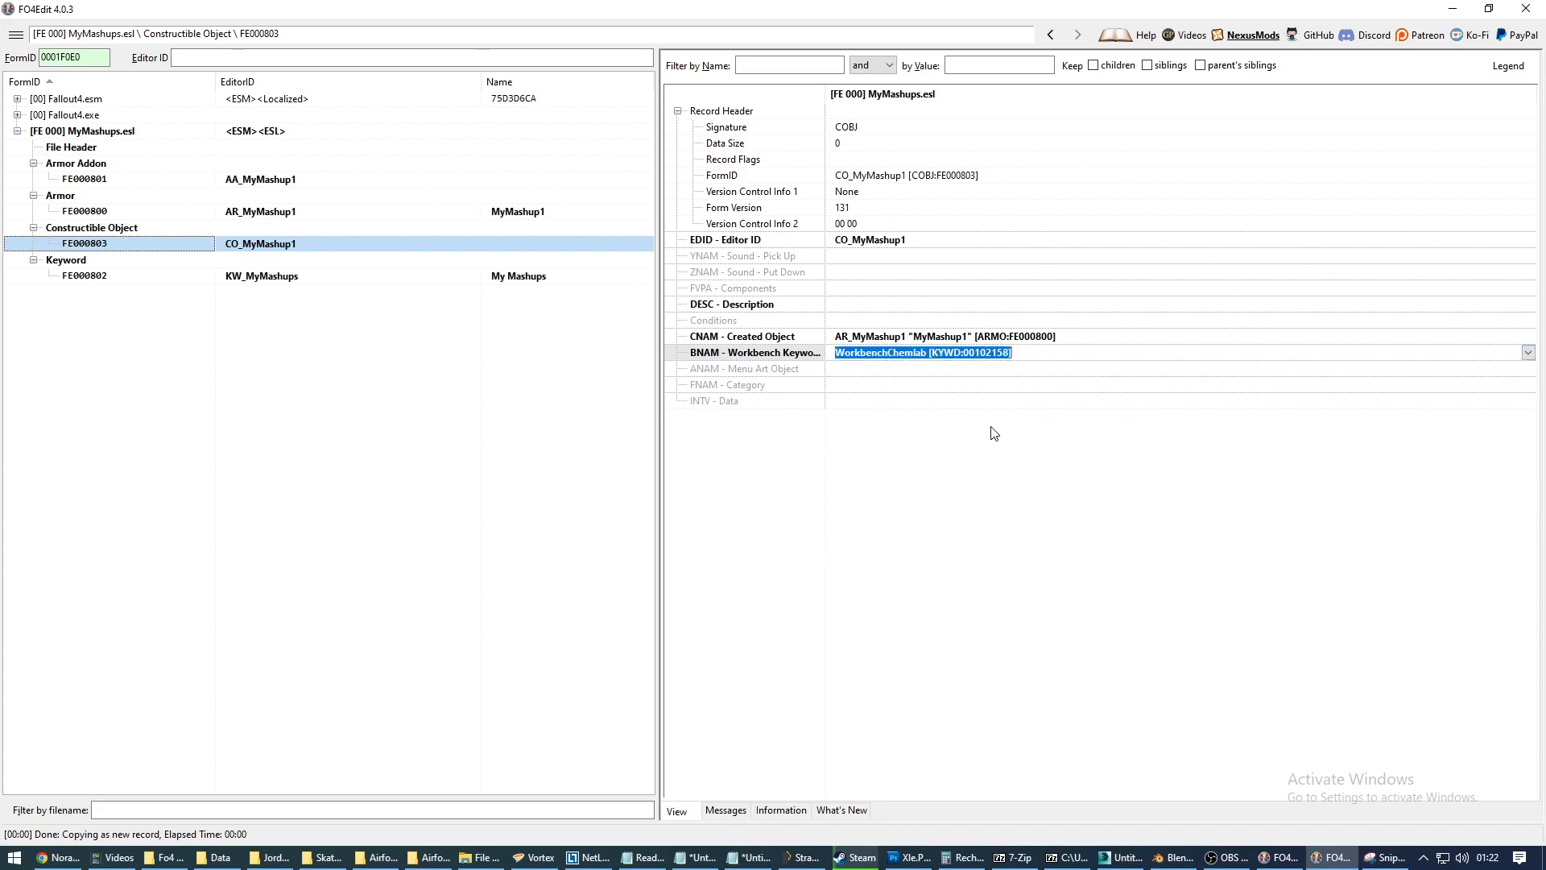
left_click(916, 451)
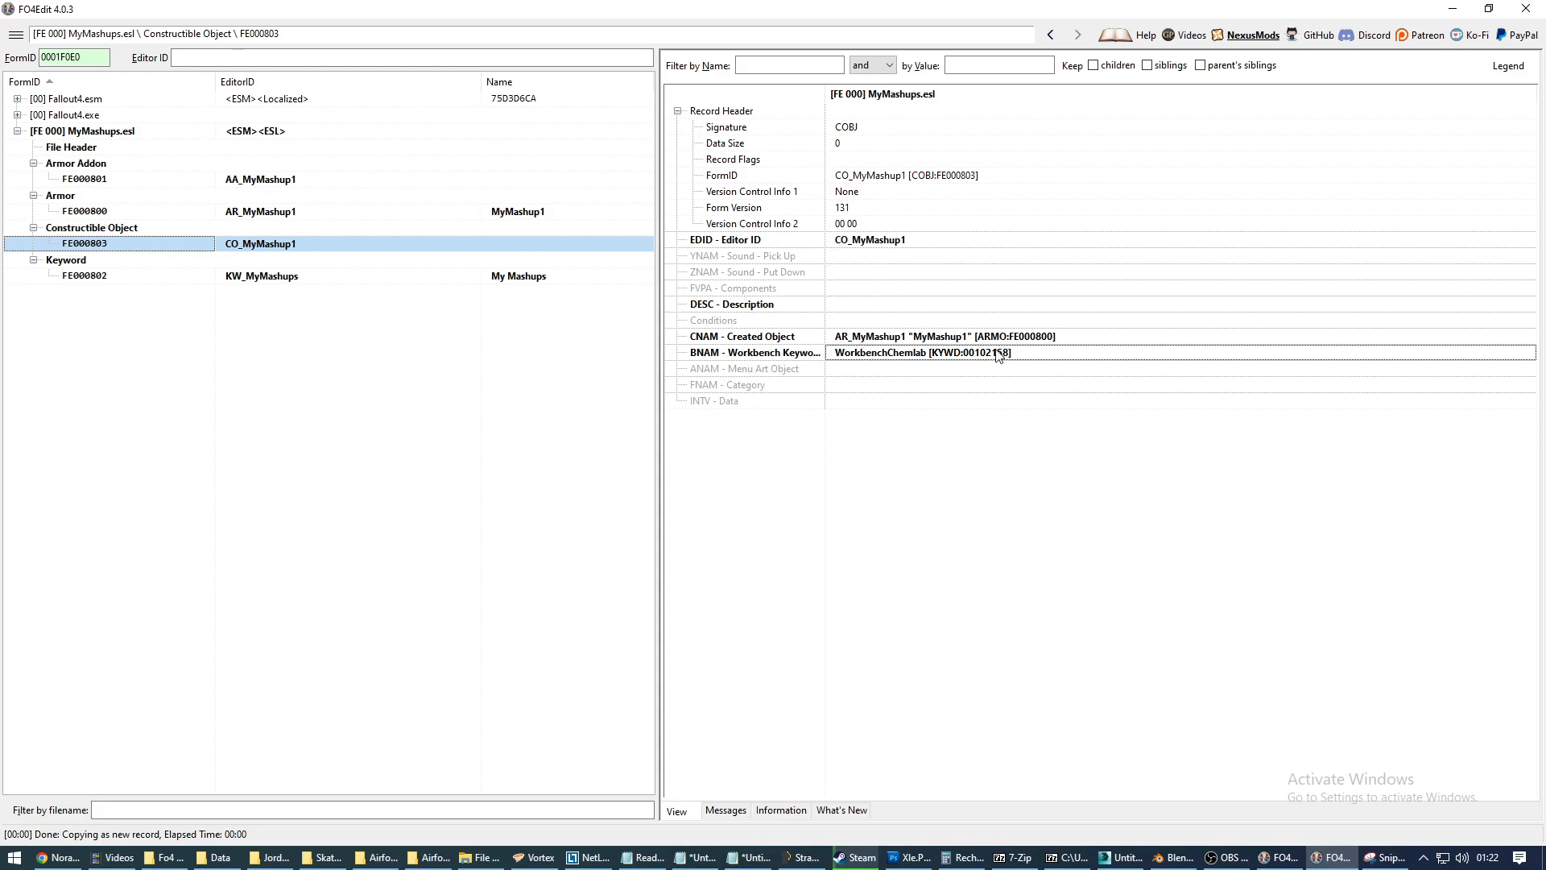
Add the Category field to CO_MyMashup1 and set its keyword to KW_MyMashups using FormID fe000802.
left_click(845, 393)
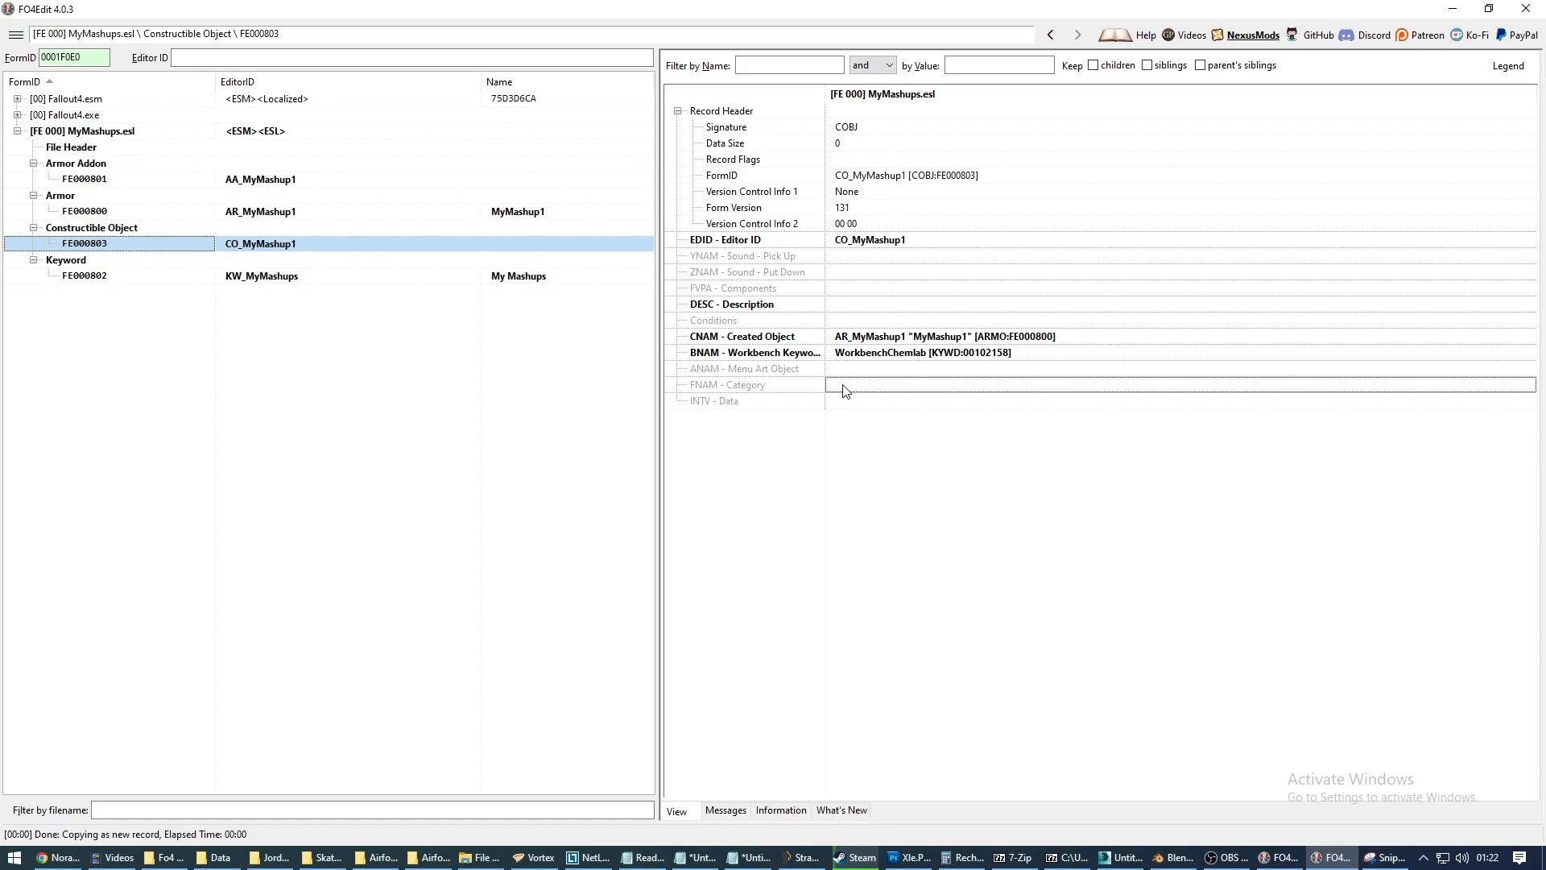
right_click(845, 393)
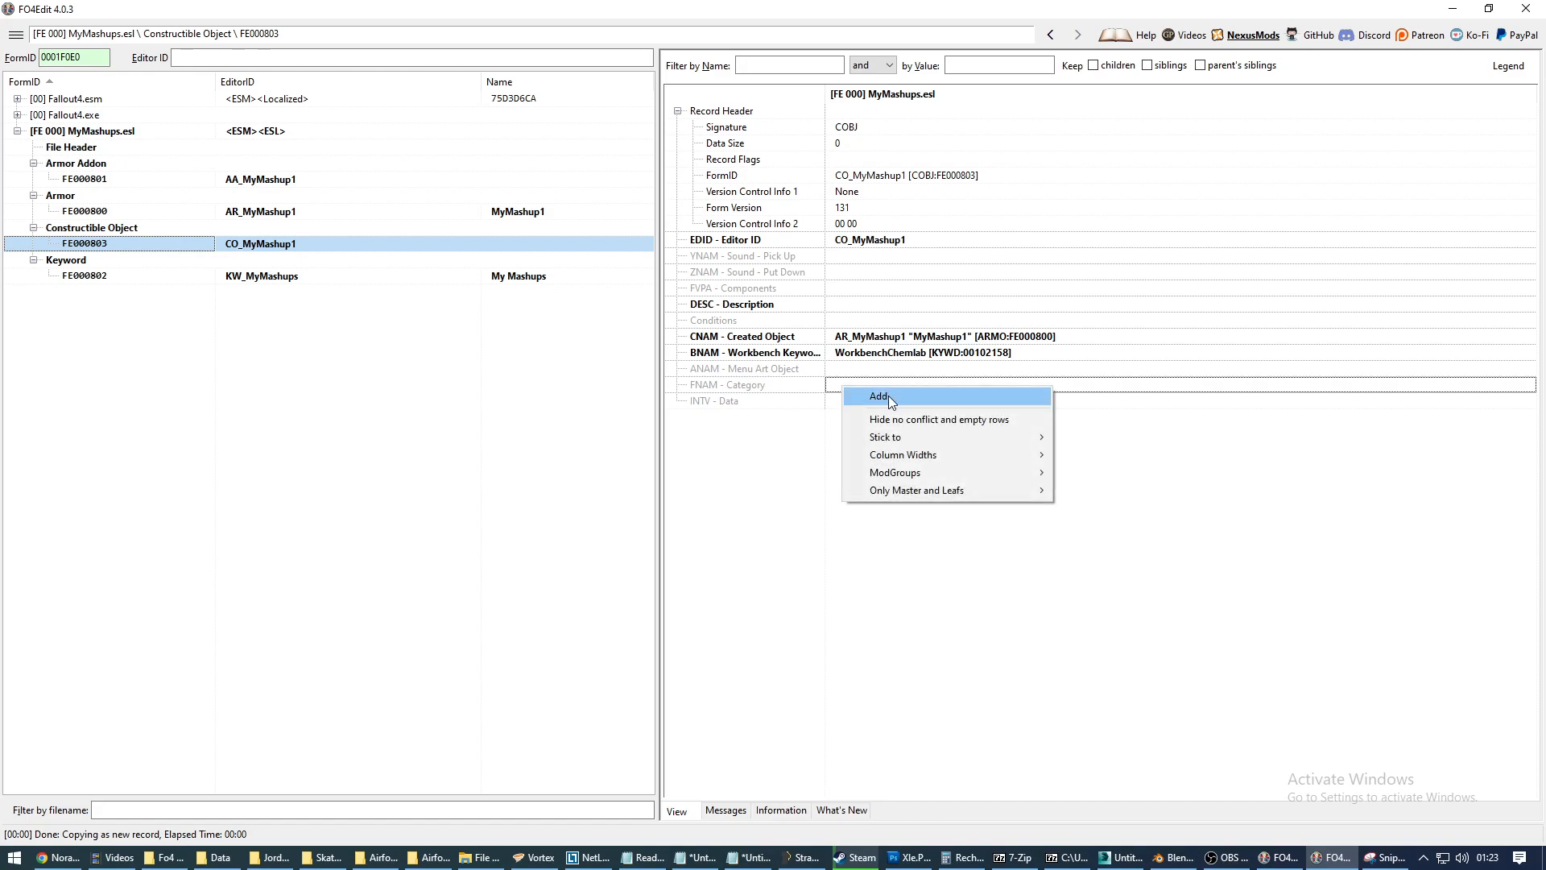
left_click(889, 397)
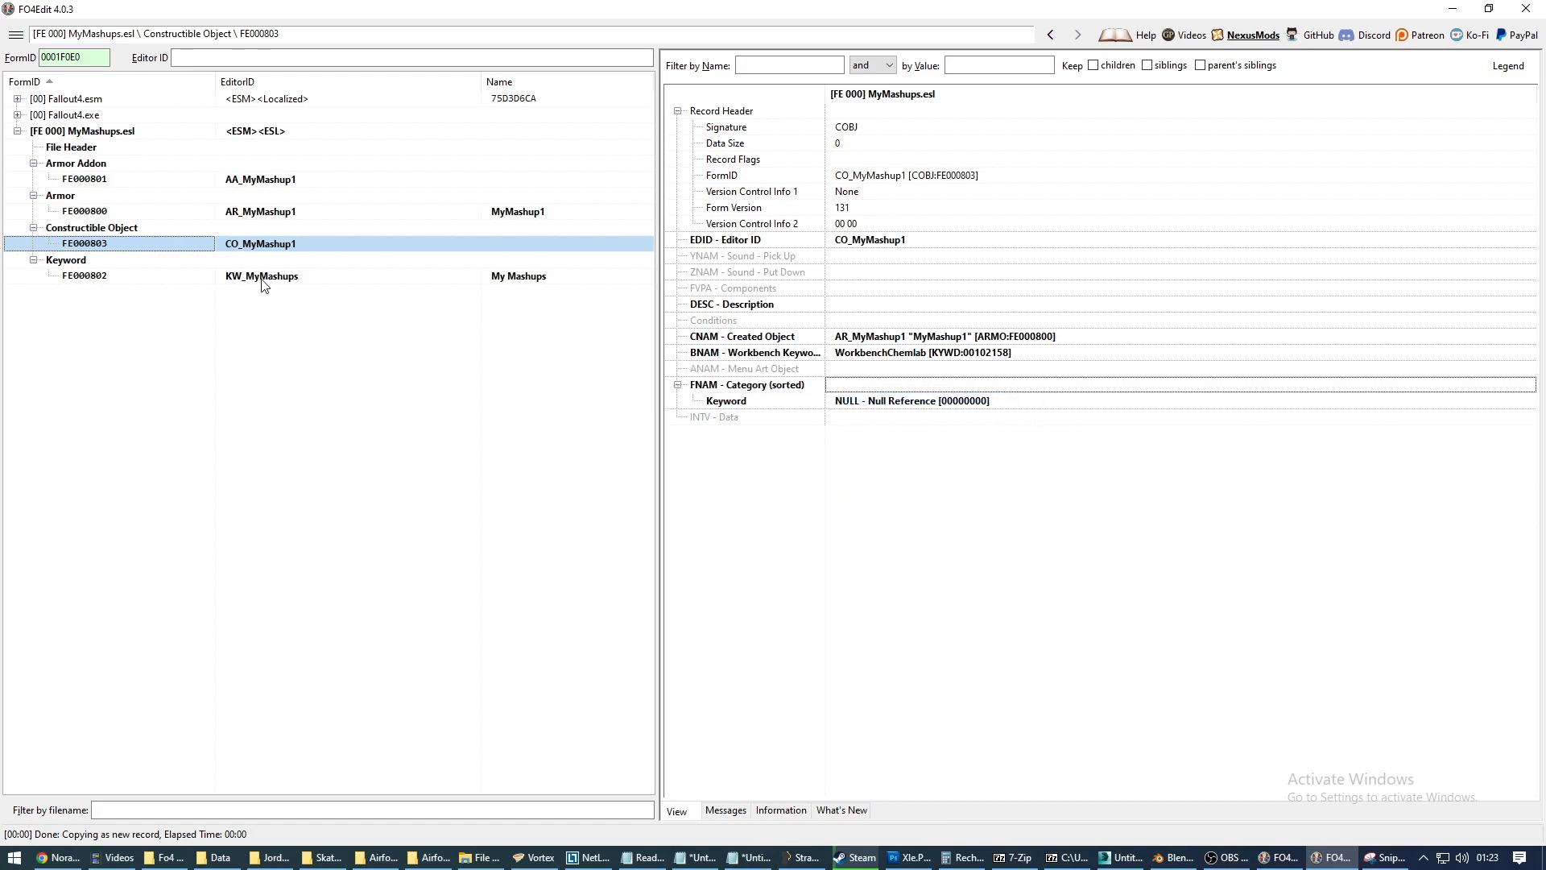
left_click(852, 411)
right_click(867, 401)
left_click(921, 414)
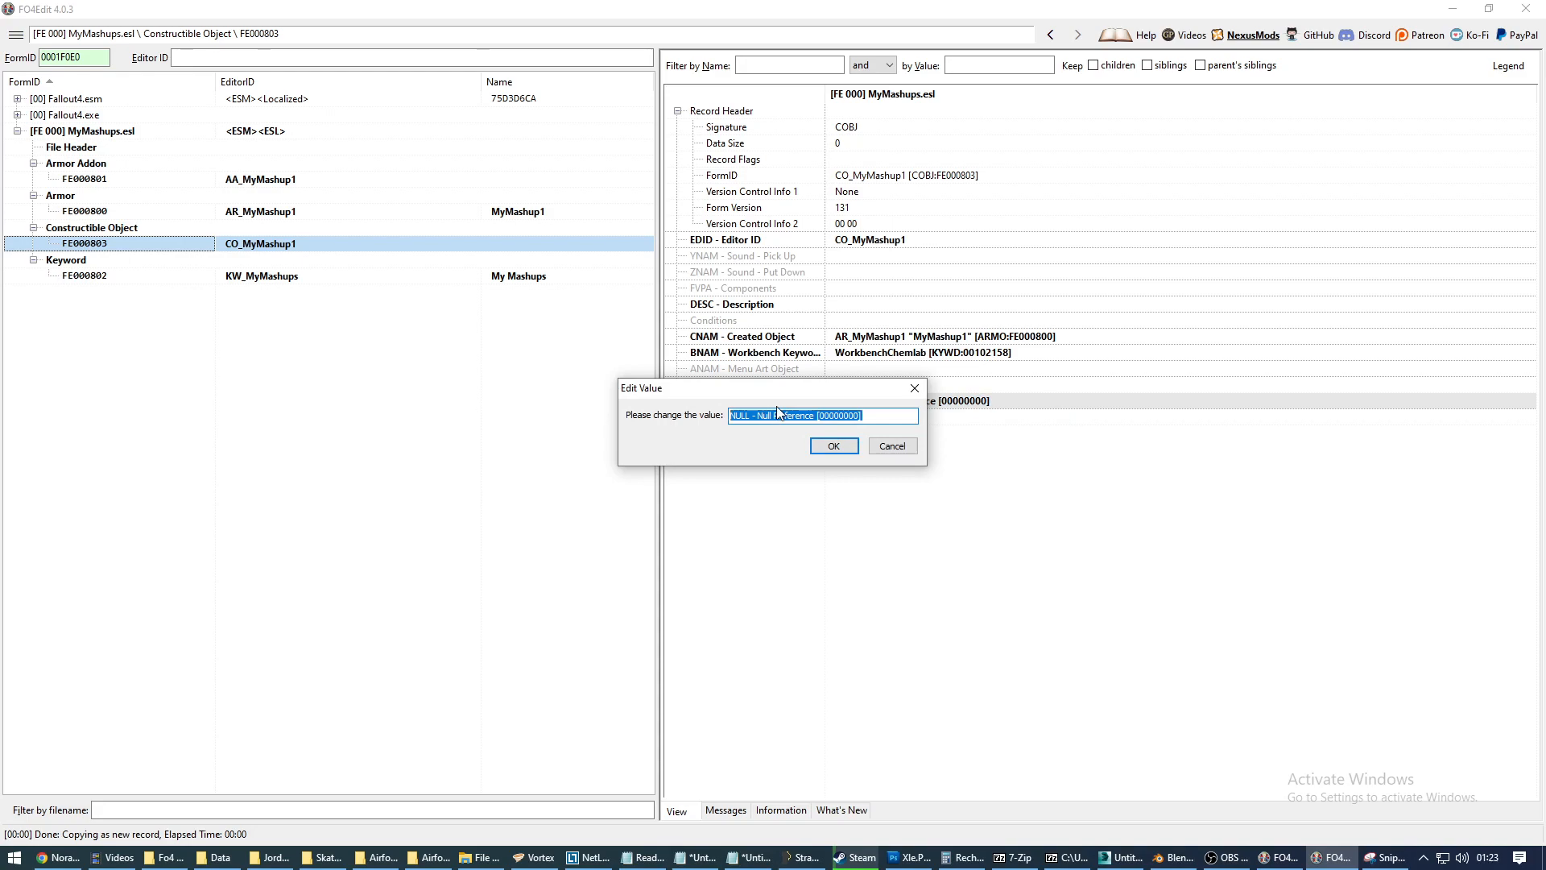
type("fe000802")
key("Return")
Add the INTV Data field to CO_MyMashup1 and set its Created Object Count to 1.
right_click(846, 419)
left_click(878, 429)
right_click(847, 441)
left_click(880, 448)
type("1")
left_click(834, 442)
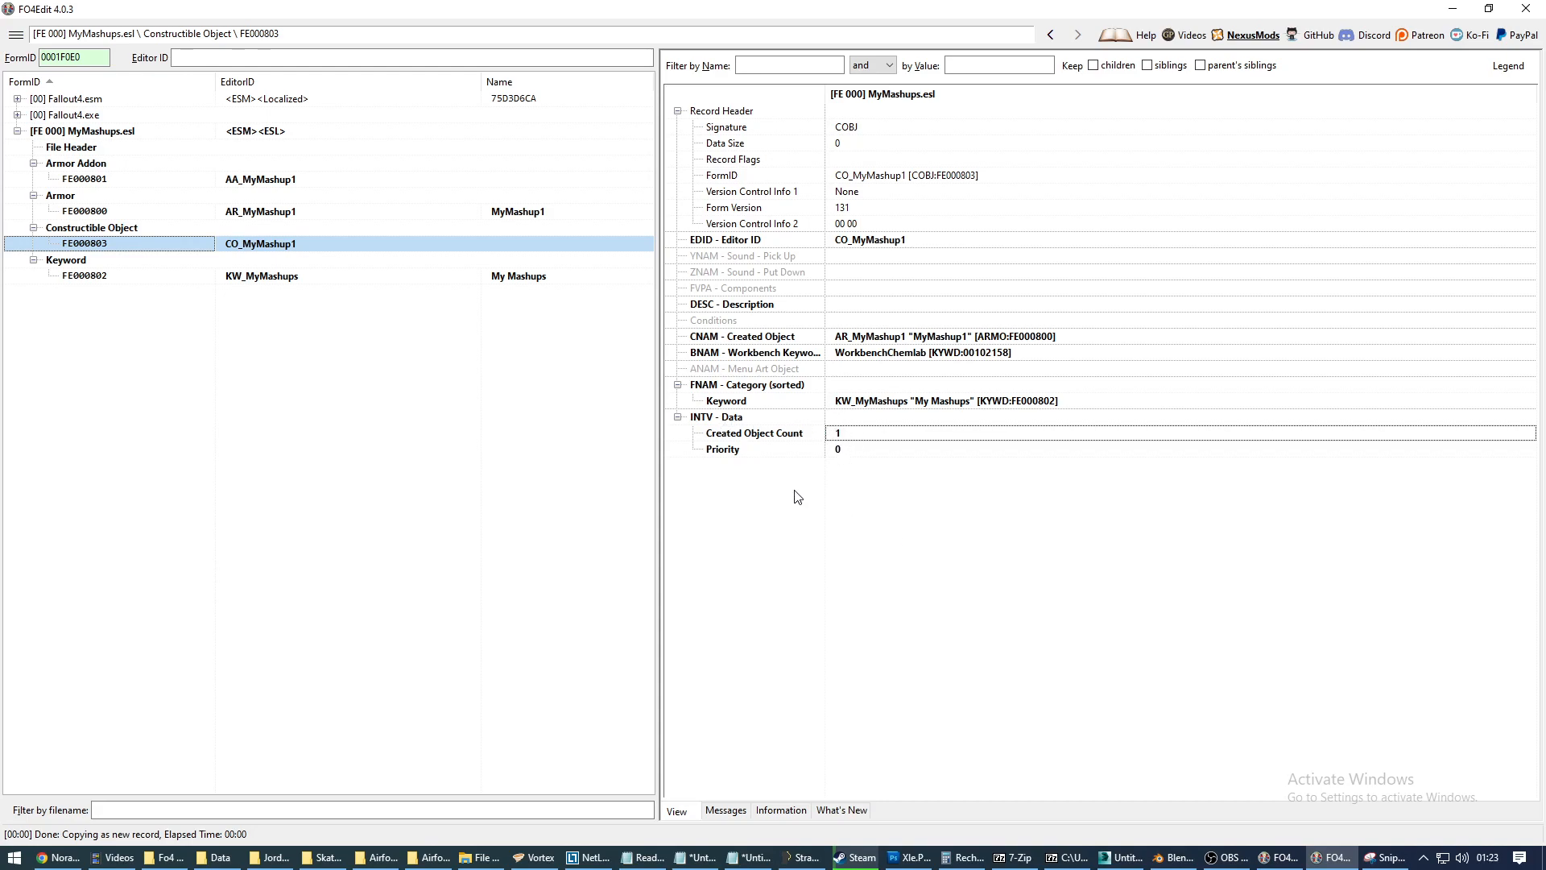
Close FO4Edit and save the changes to MyMashups.esl.
left_click(316, 400)
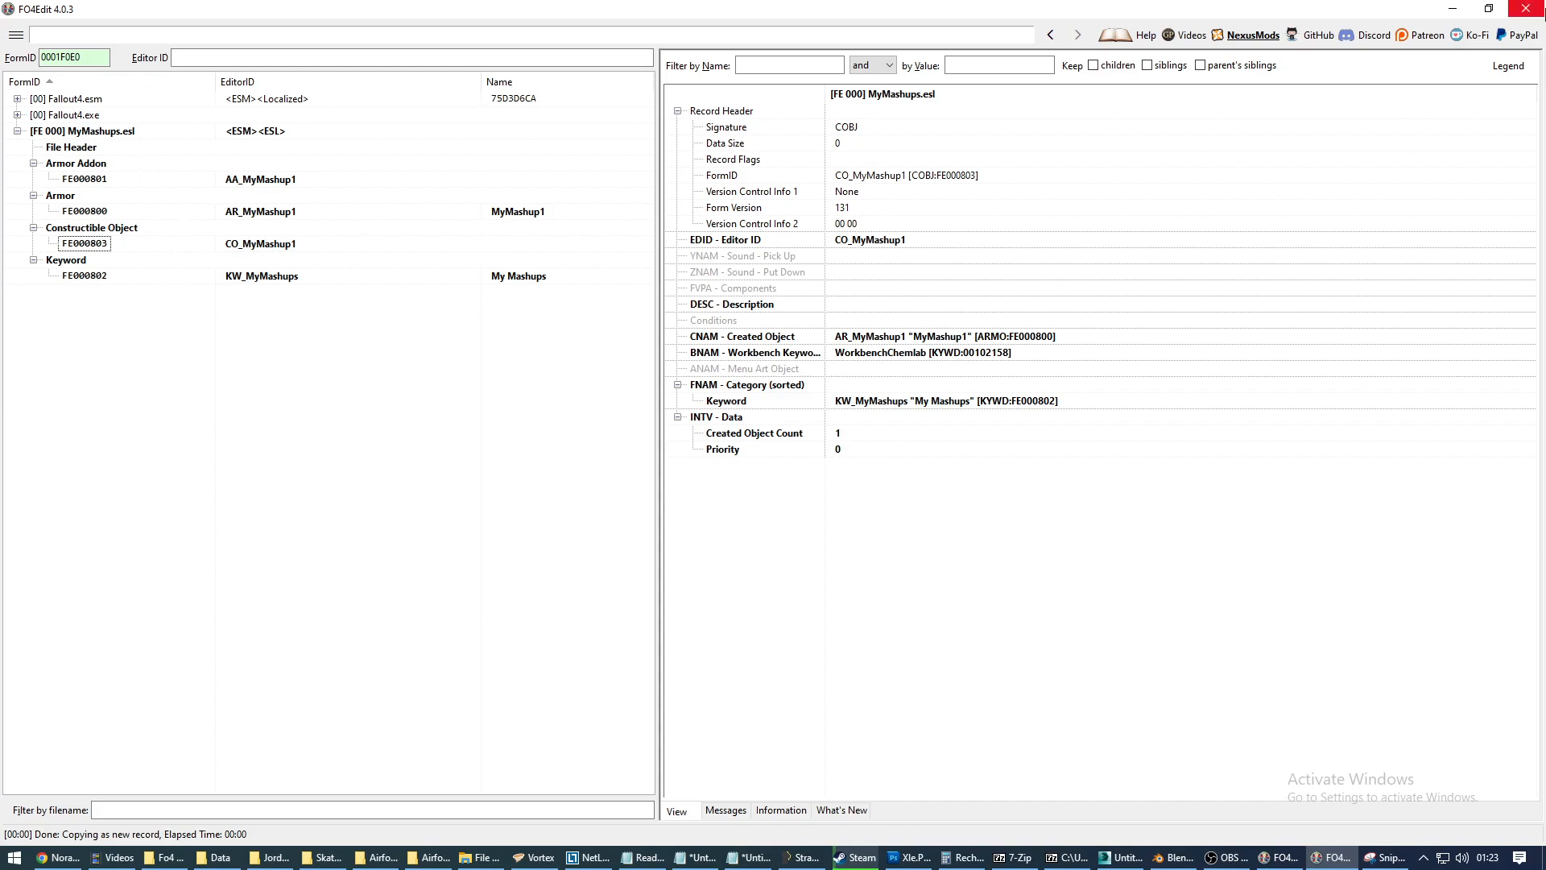
left_click(1526, 10)
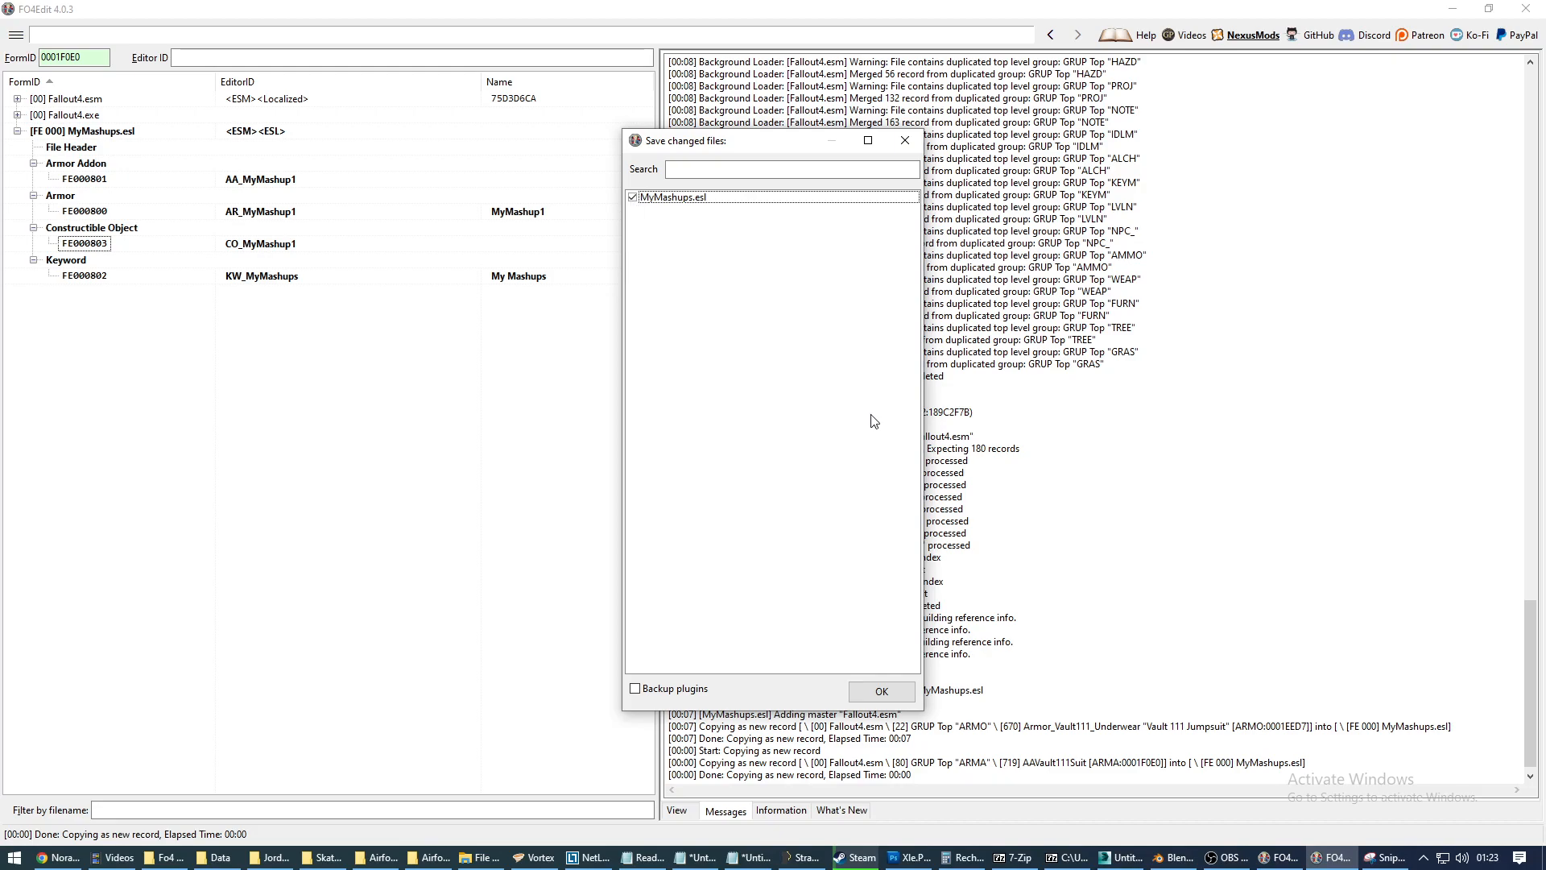
left_click(889, 694)
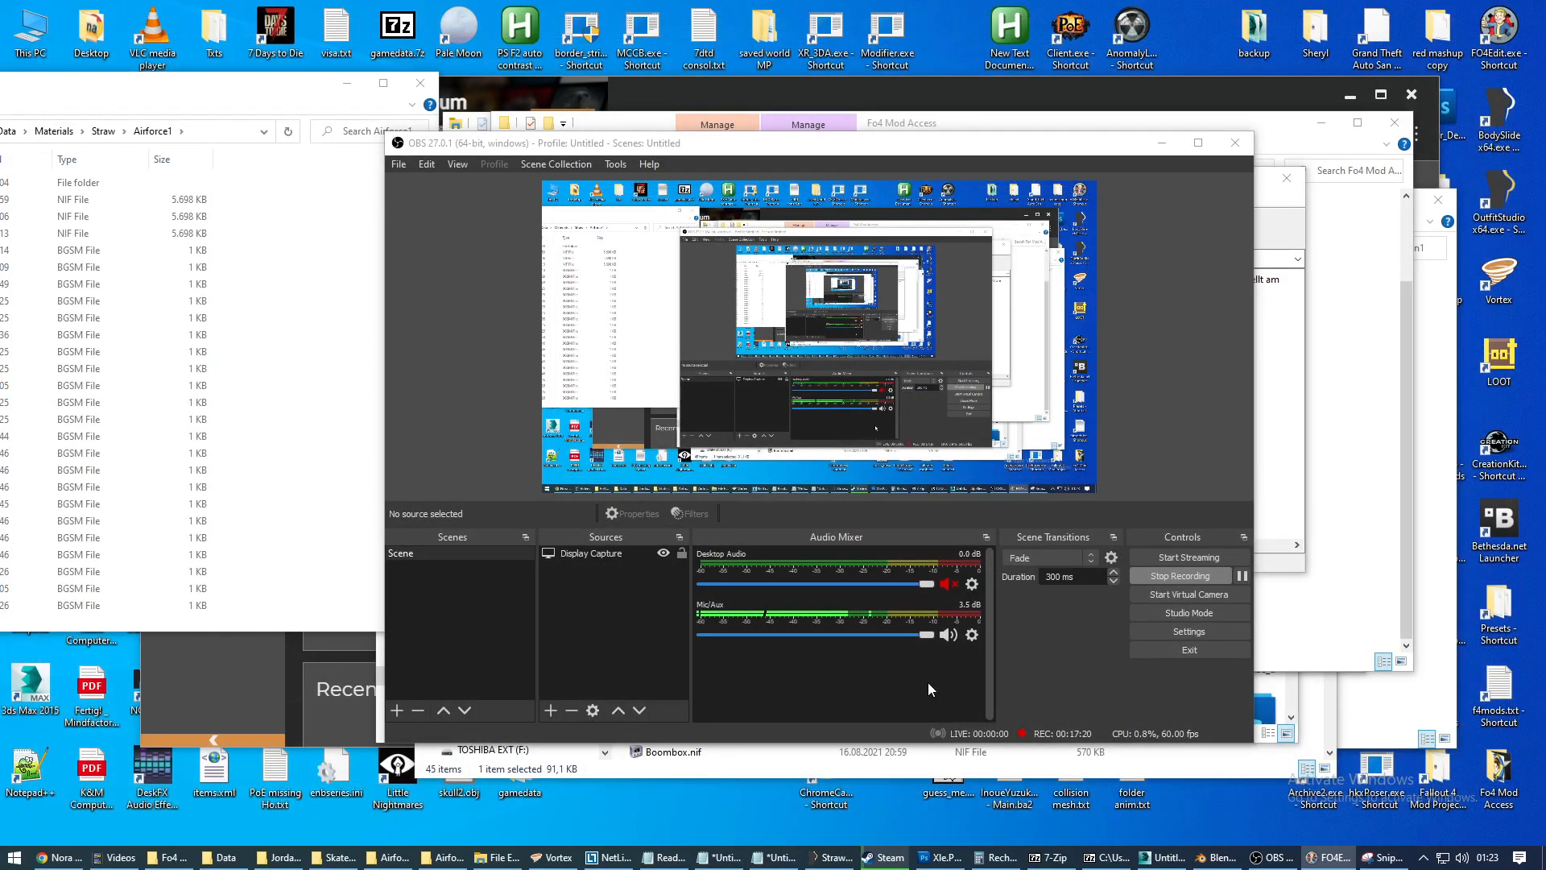
Restart FO4Edit, load only MyMashups.esl from the module list, and select the loaded plugin.
double_click(1505, 32)
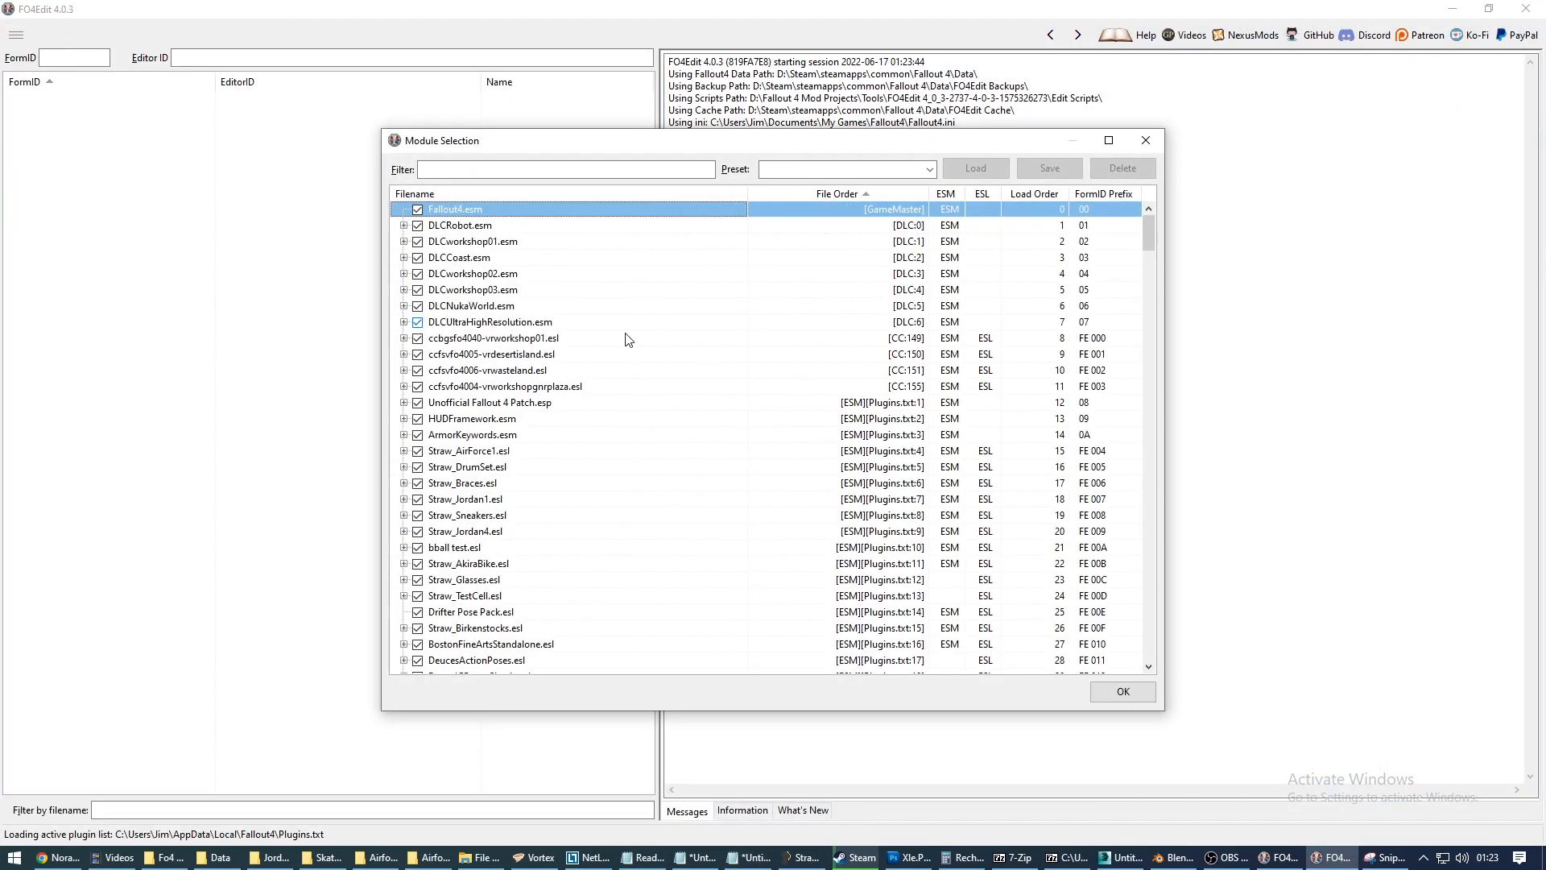
right_click(596, 354)
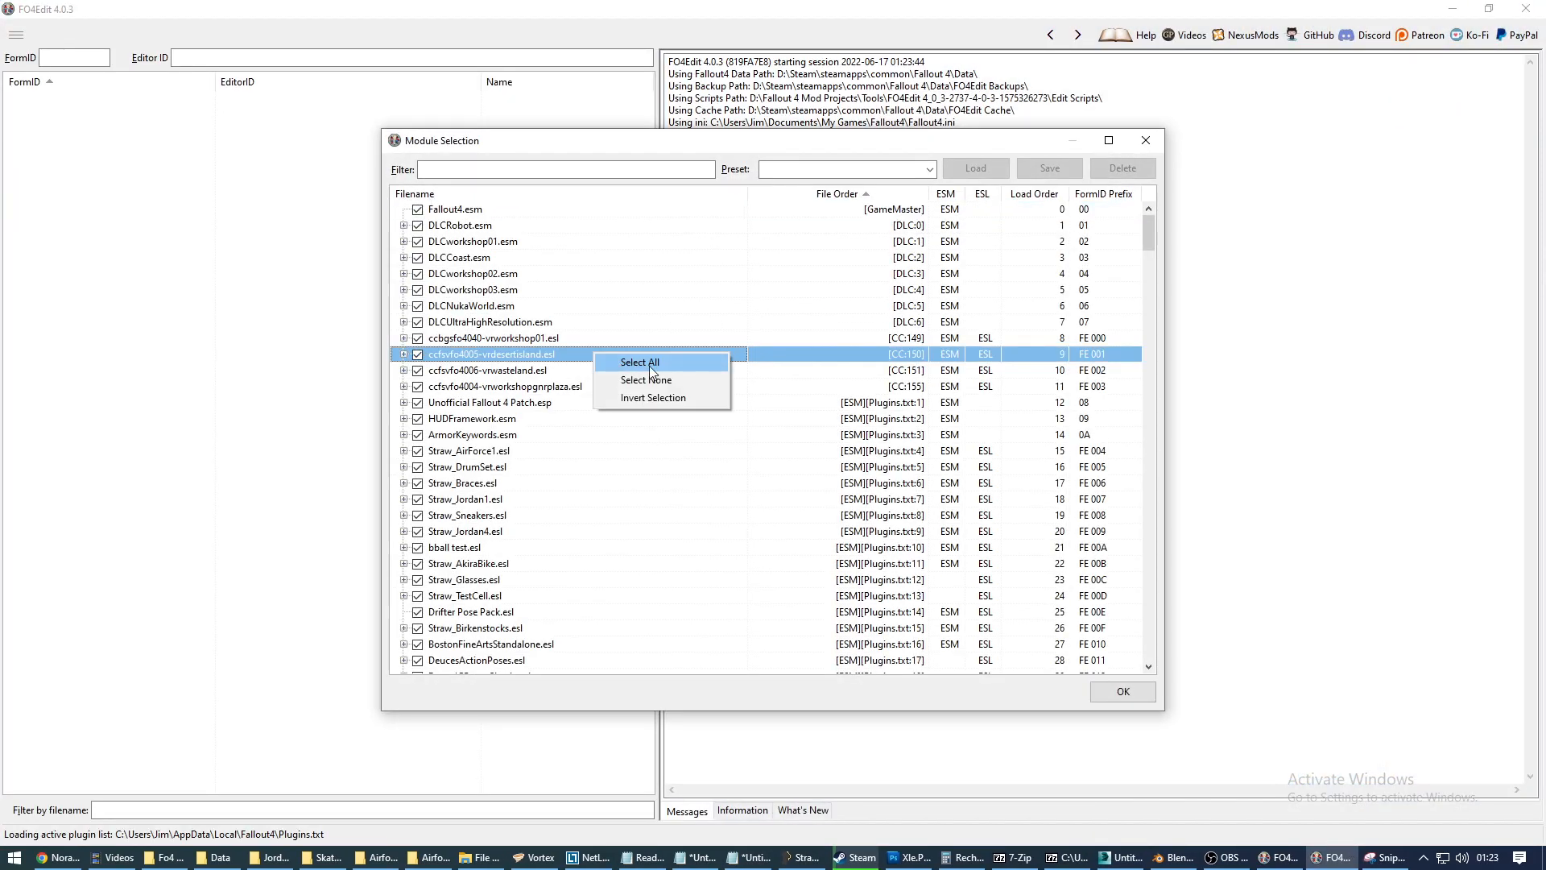
left_click(646, 379)
left_click(532, 169)
type("m")
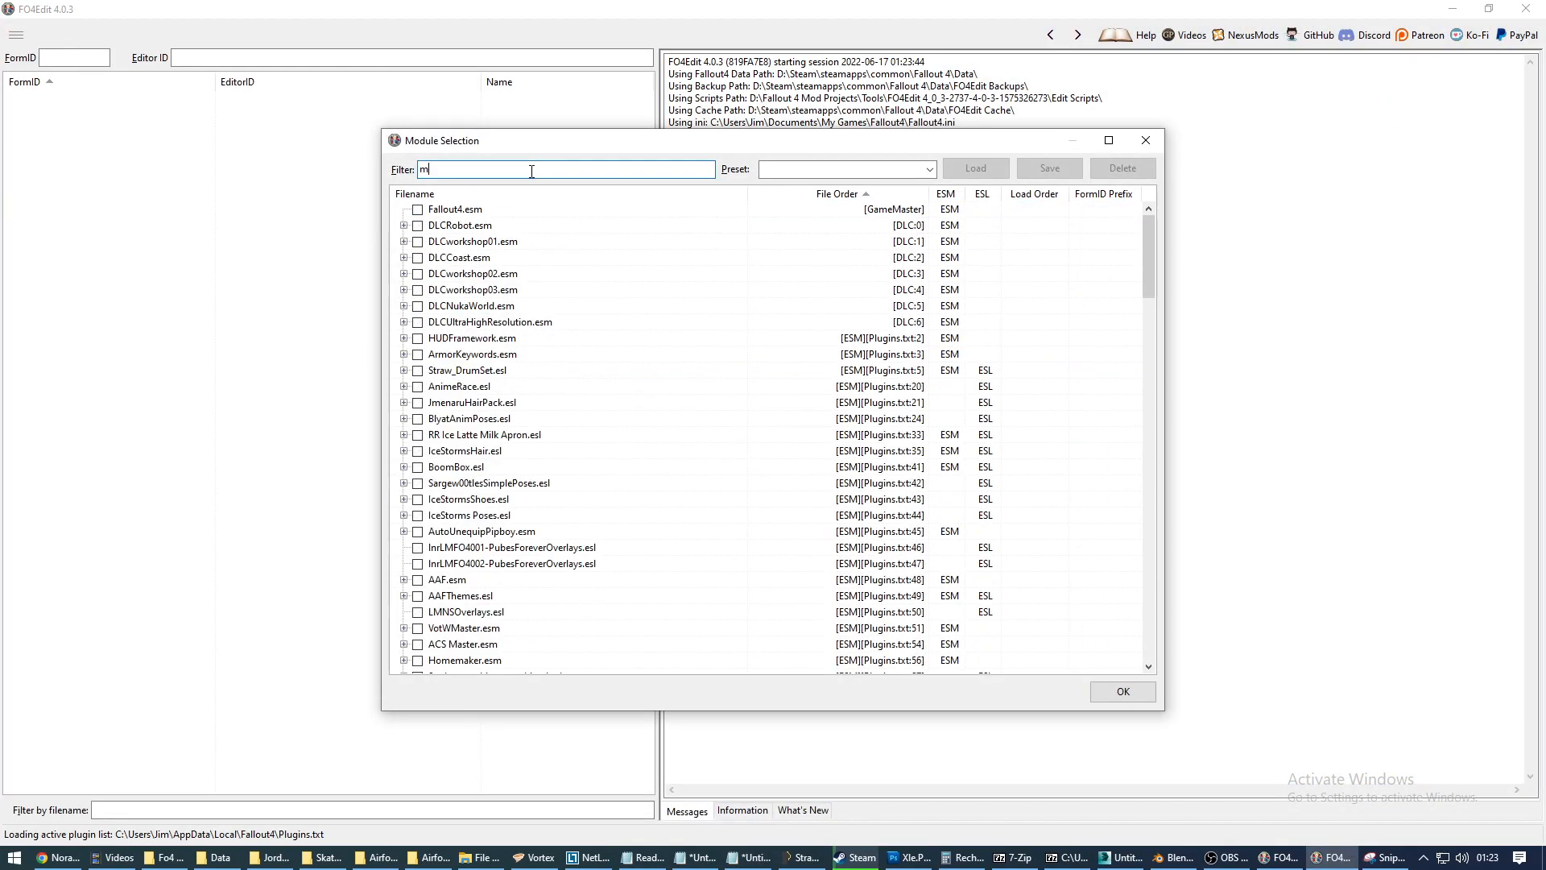
type("y")
left_click(464, 211)
left_click(418, 210)
left_click(1124, 693)
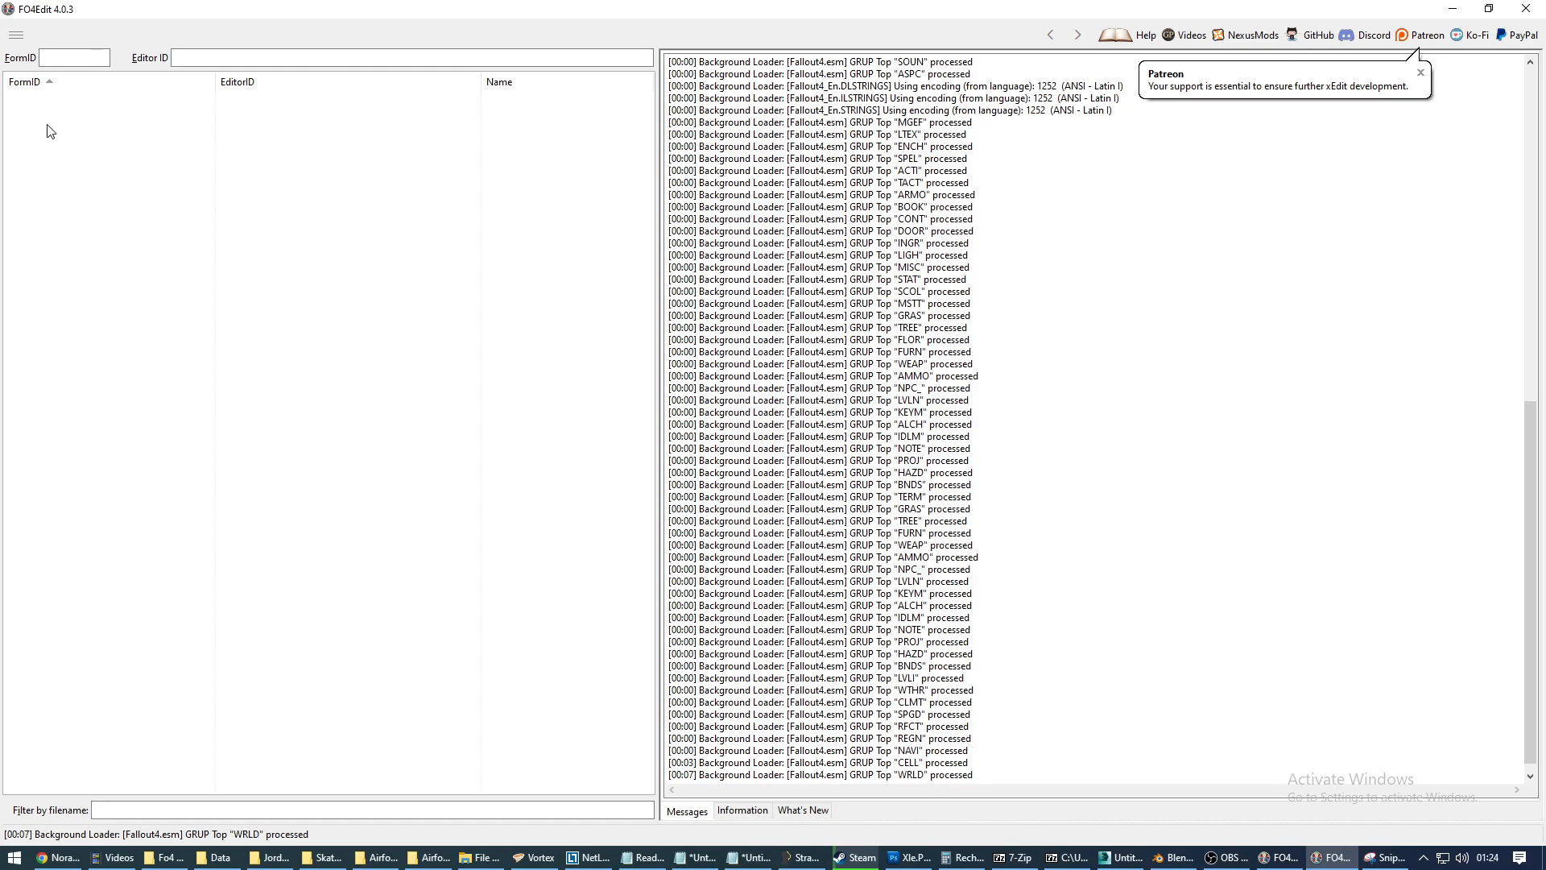
left_click(83, 132)
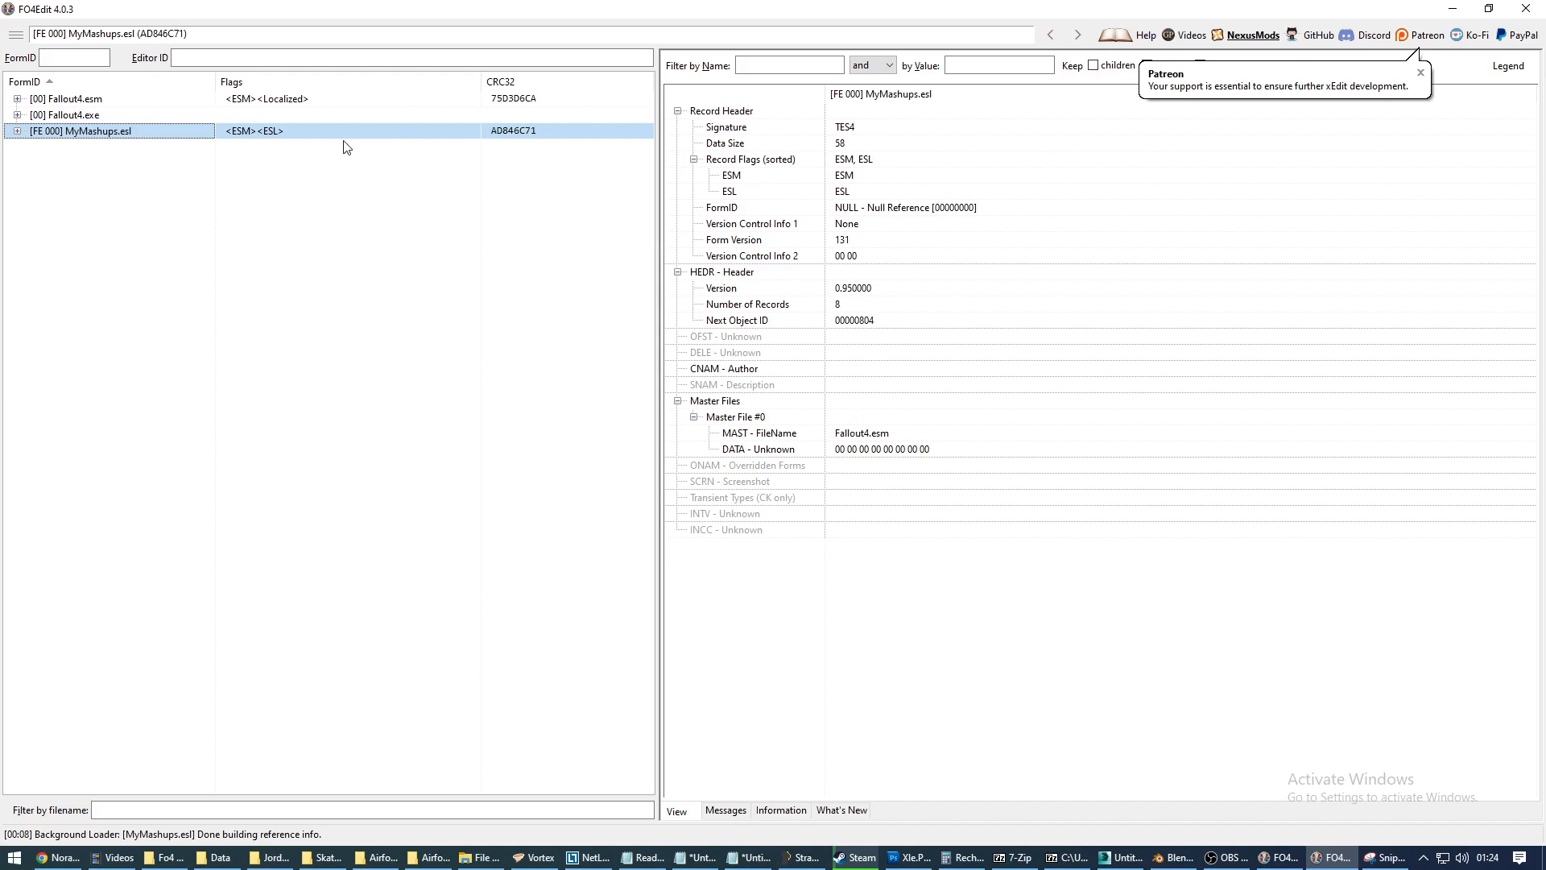
Check the file headers of MyMashups.esl and Fallout4.esm, and expand the plugin's Armor Addon, Armor and Constructible Object groups.
left_click(18, 130)
left_click(66, 147)
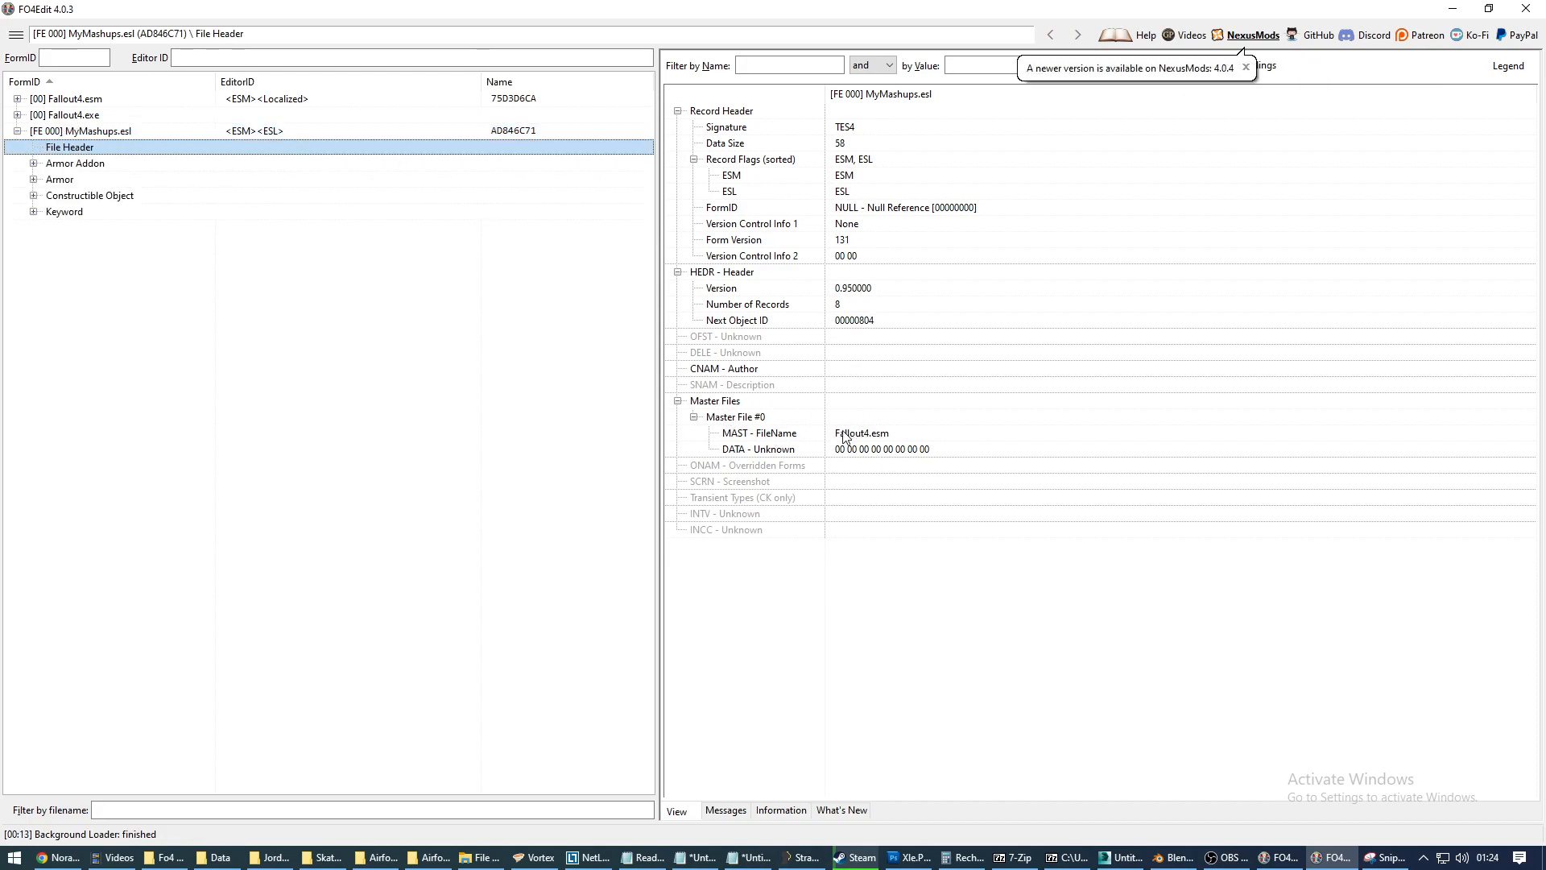
left_click(91, 99)
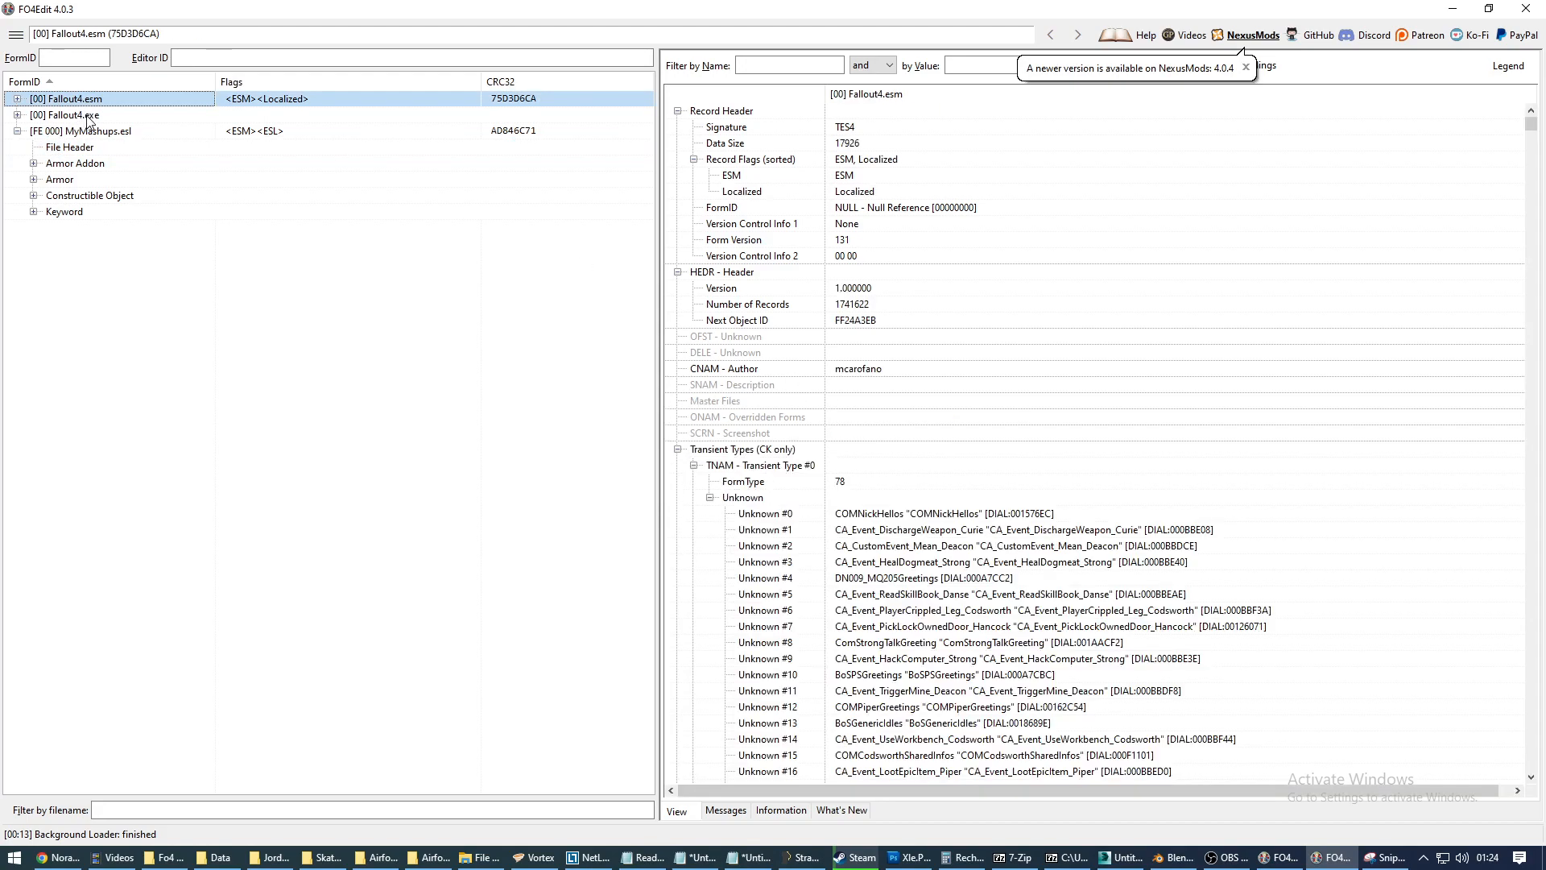
left_click(17, 130)
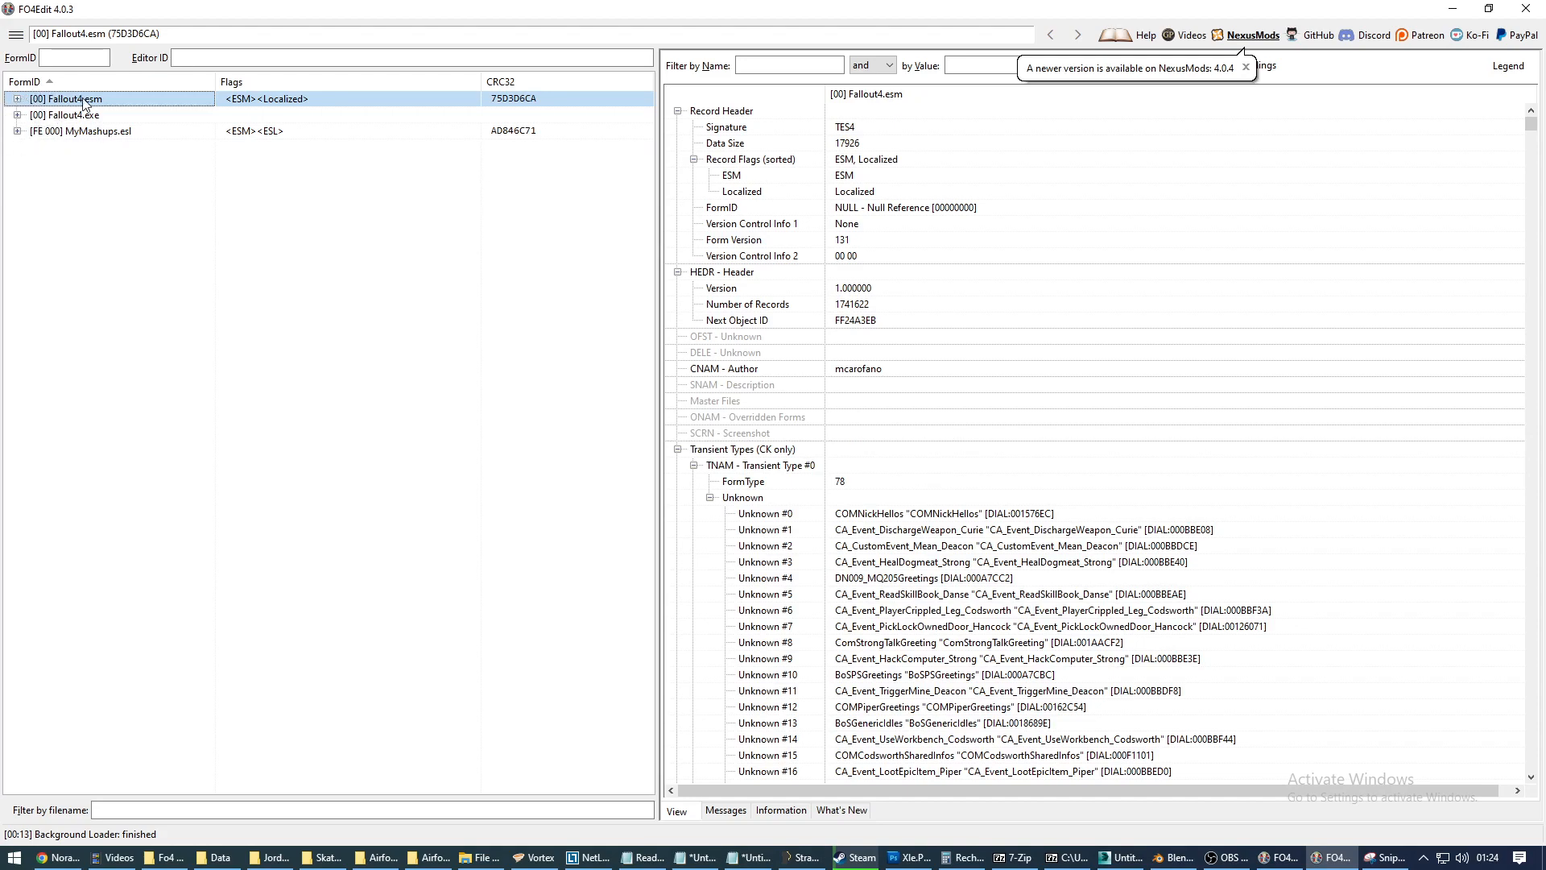
left_click(93, 132)
left_click(17, 132)
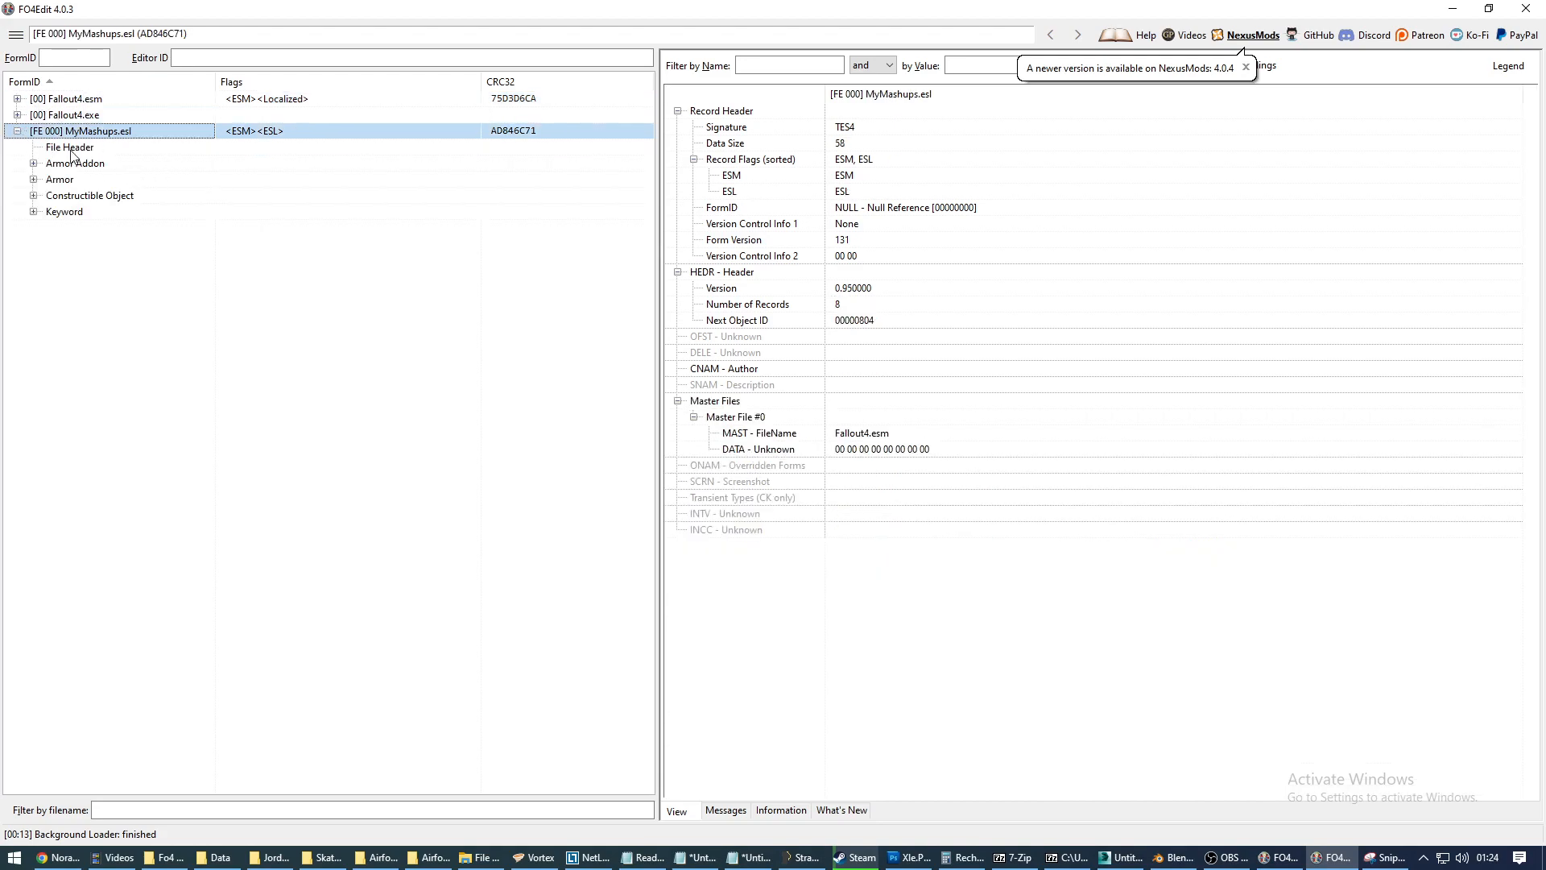
left_click(33, 164)
left_click(34, 196)
left_click(33, 228)
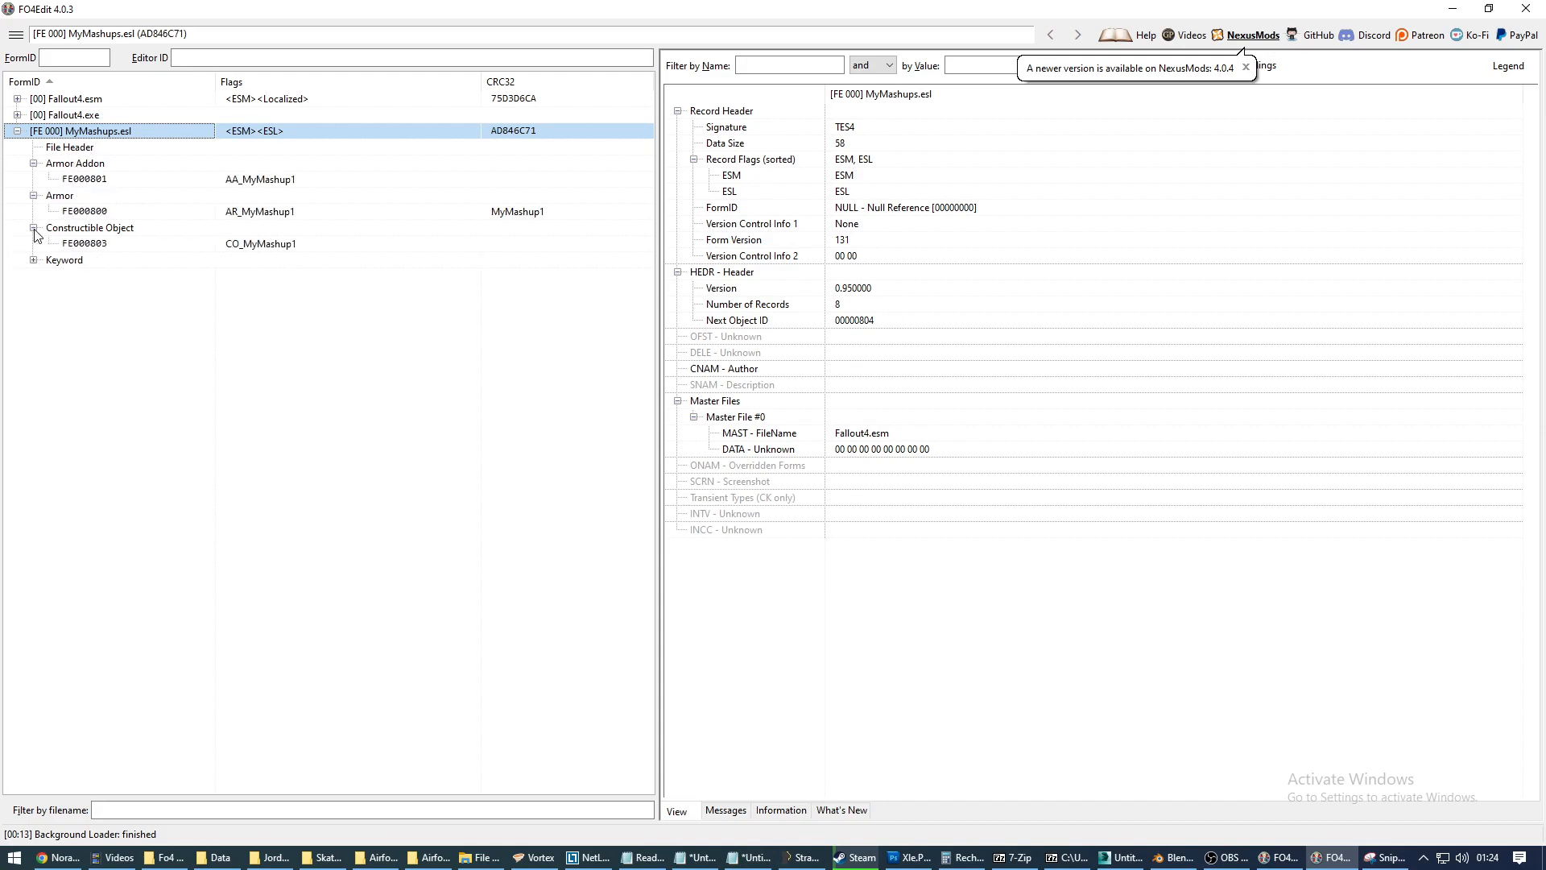
Copy AA_MyMashup1, AR_MyMashup1 and CO_MyMashup1 together as new records into MyMashups.esl, replacing the EditorID suffix 1 with 2.
left_click(277, 180)
left_click(314, 211, "ctrl")
left_click(302, 244, "ctrl")
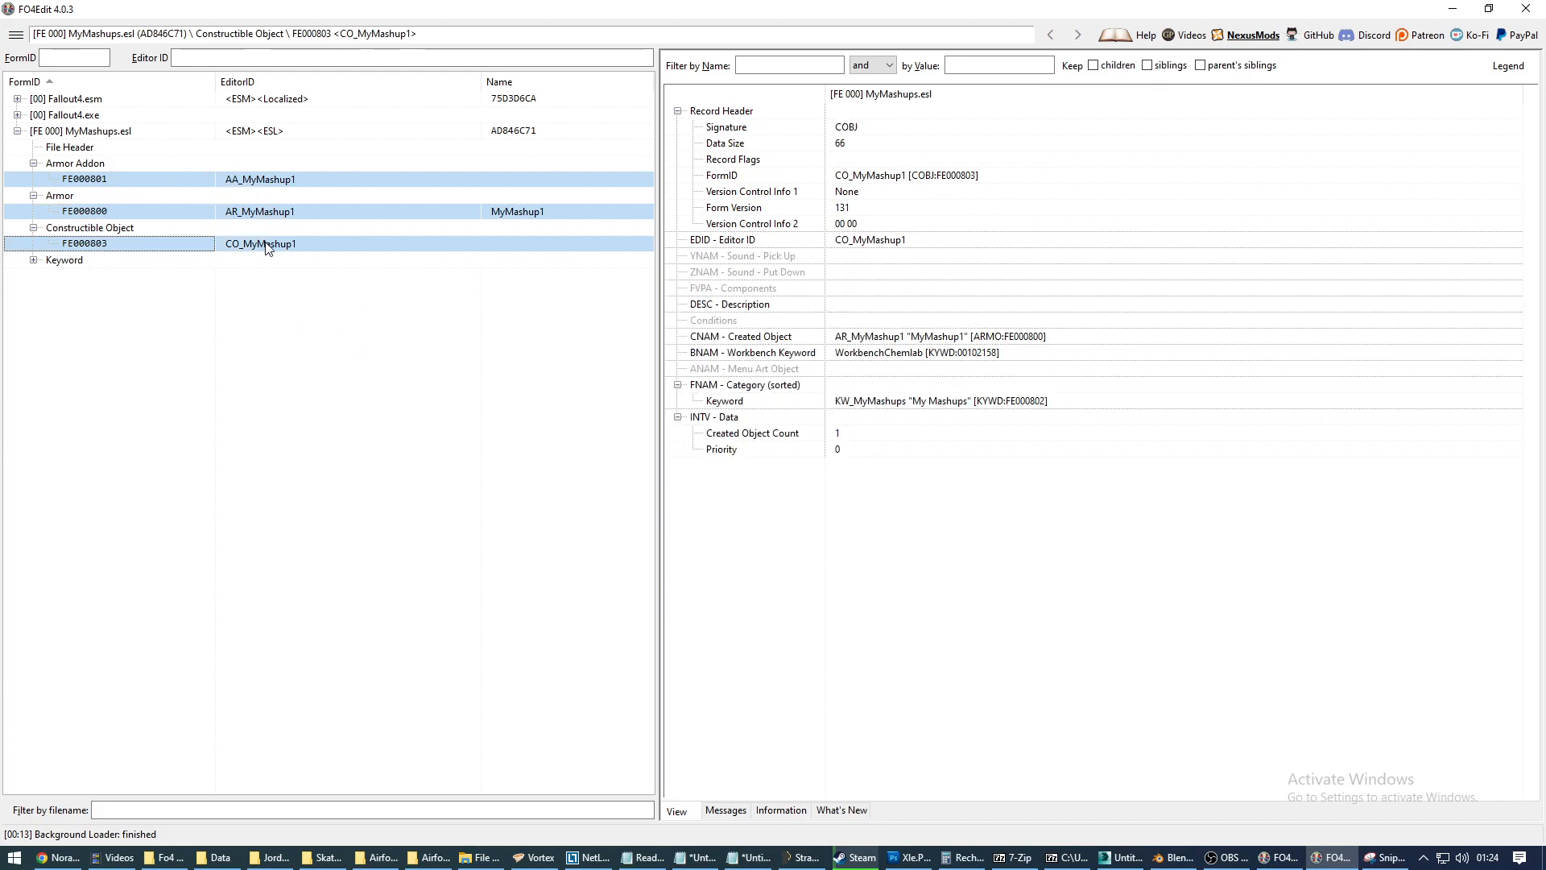
left_click(33, 260)
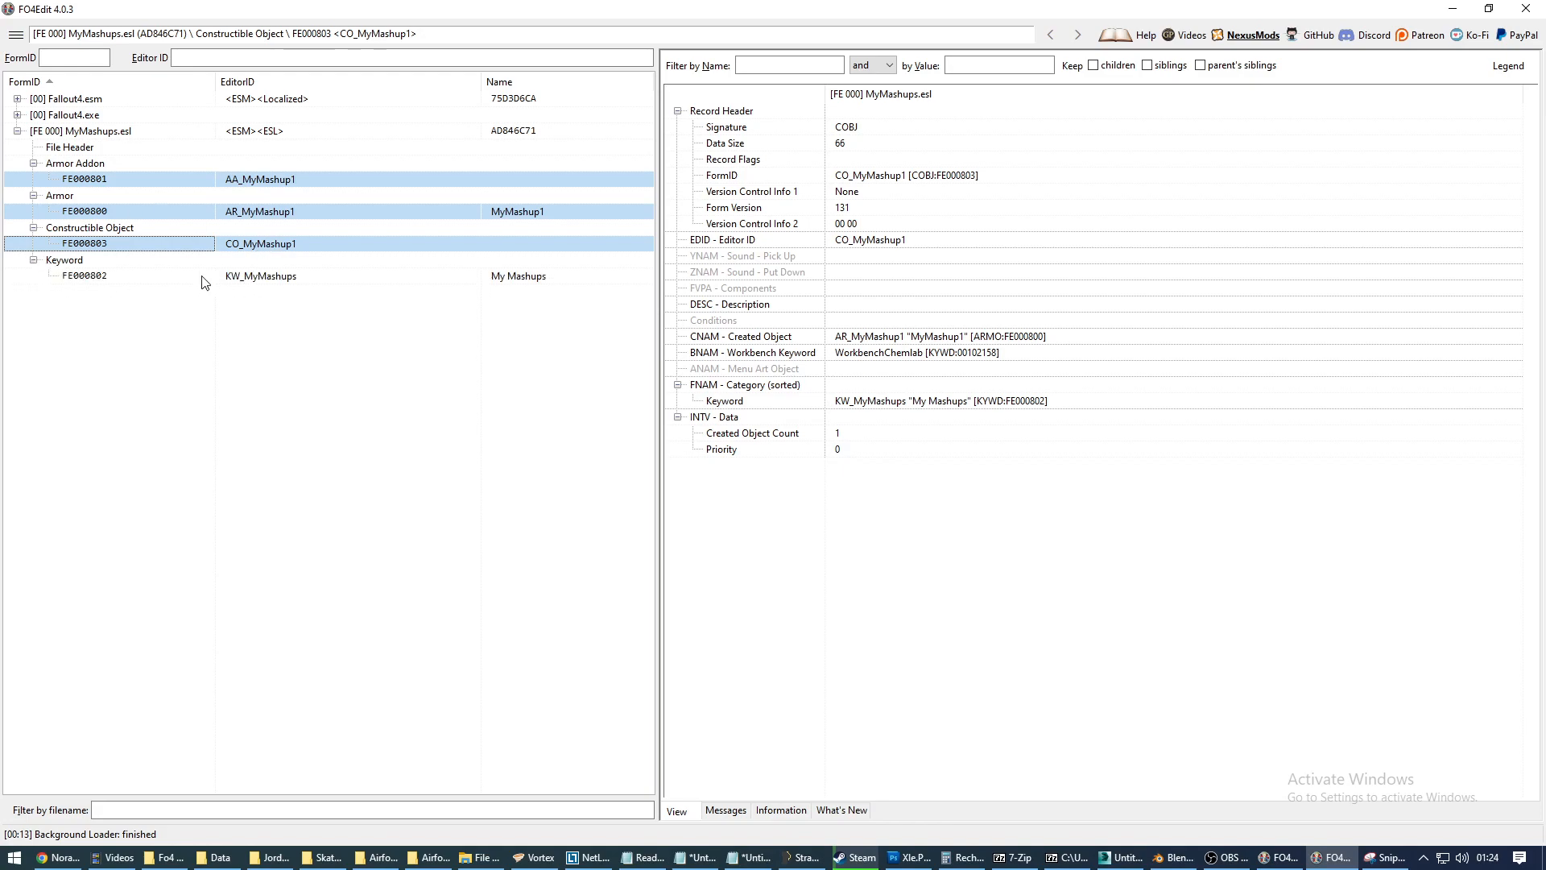
left_click(33, 261)
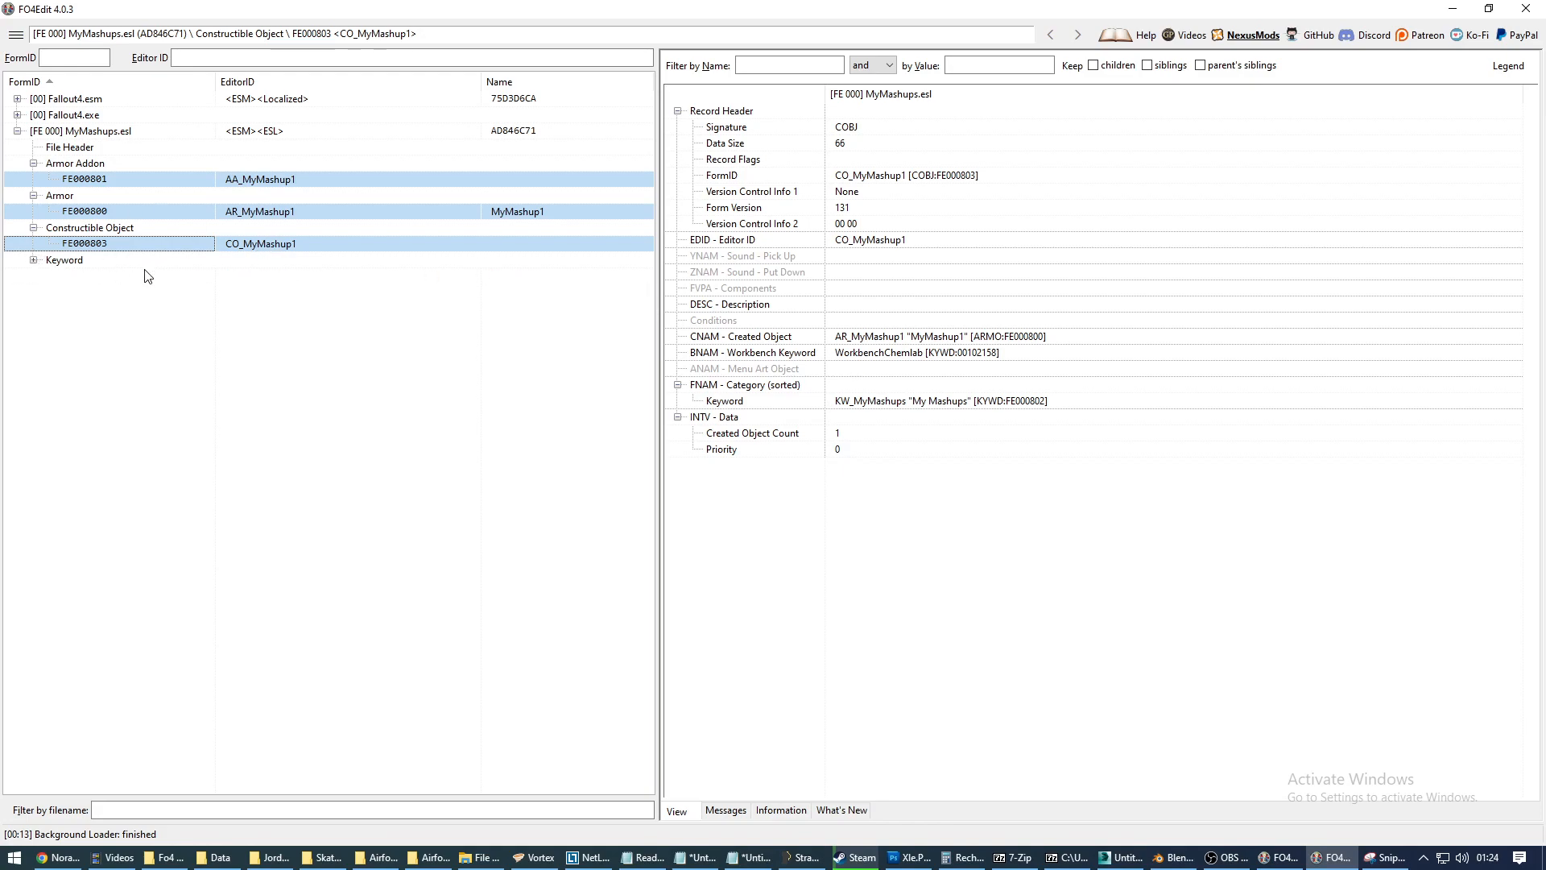
right_click(320, 181)
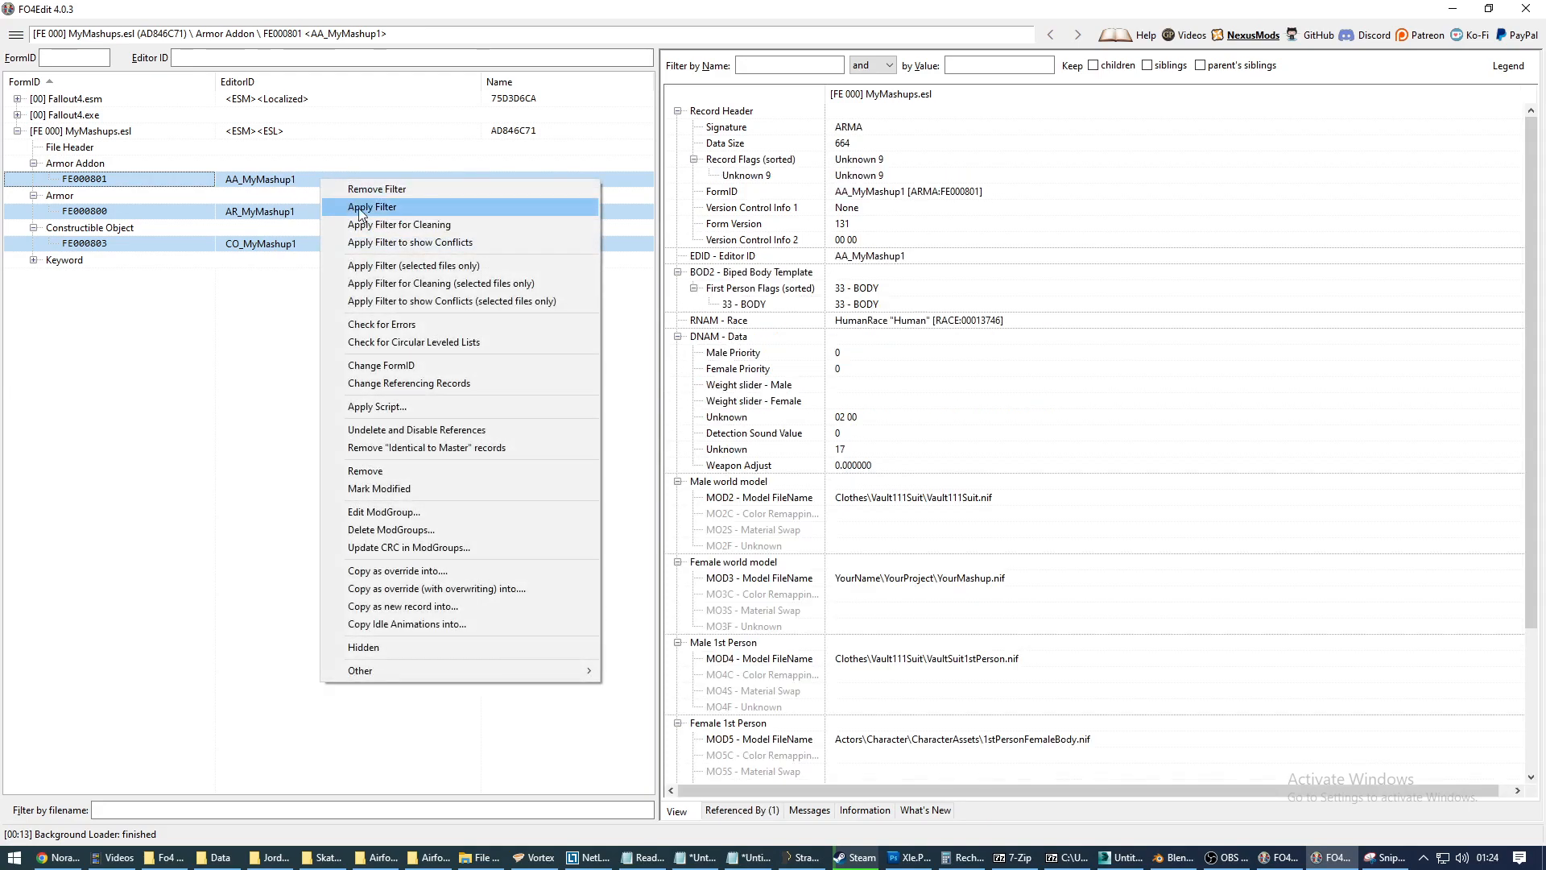
left_click(481, 607)
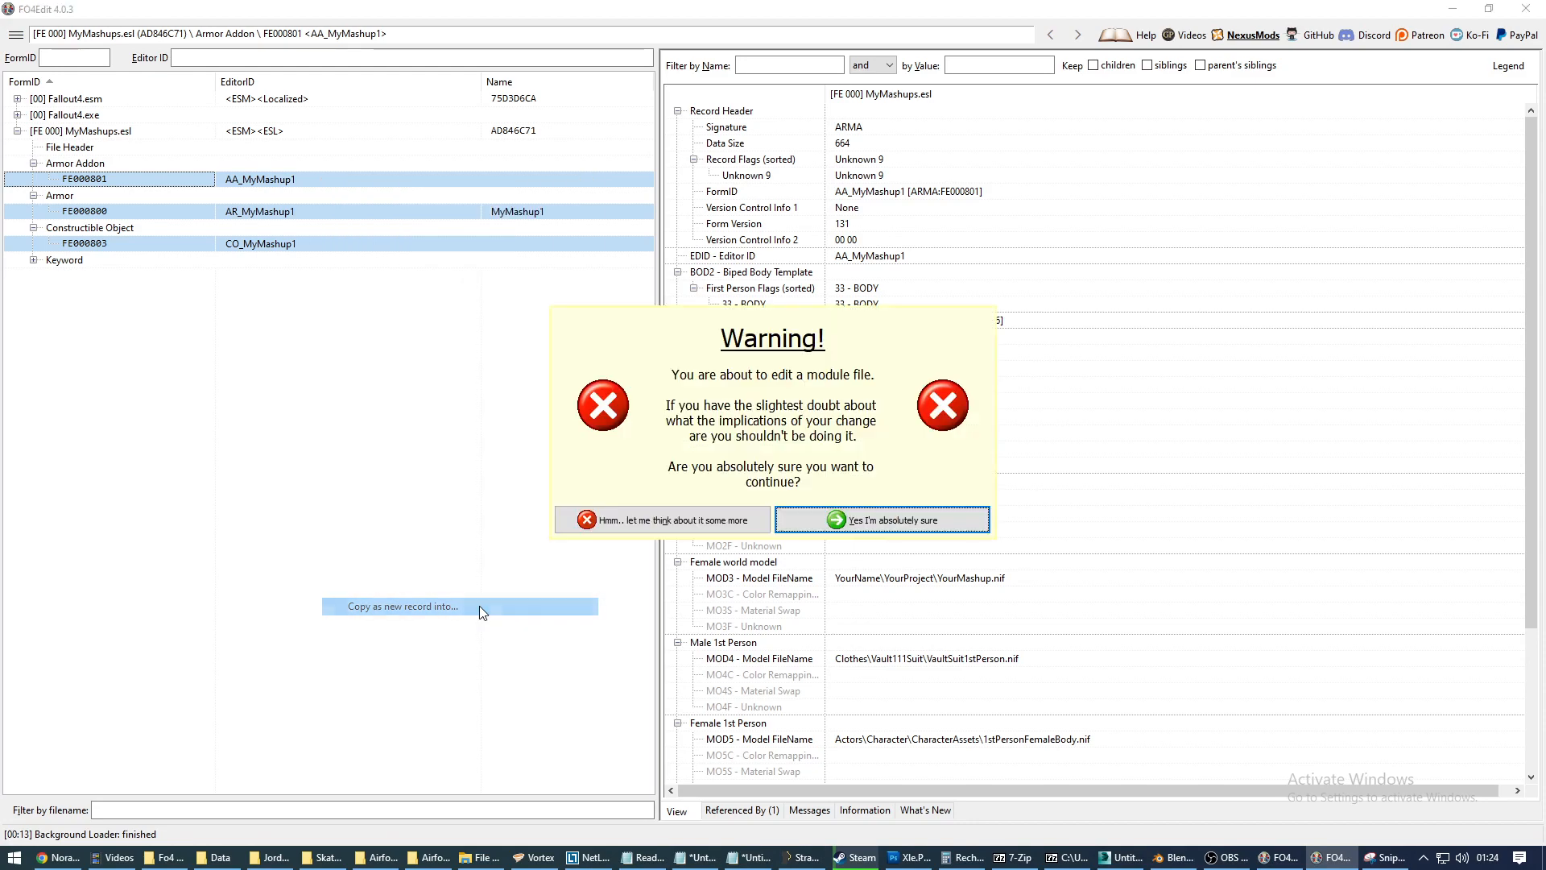
left_click(902, 520)
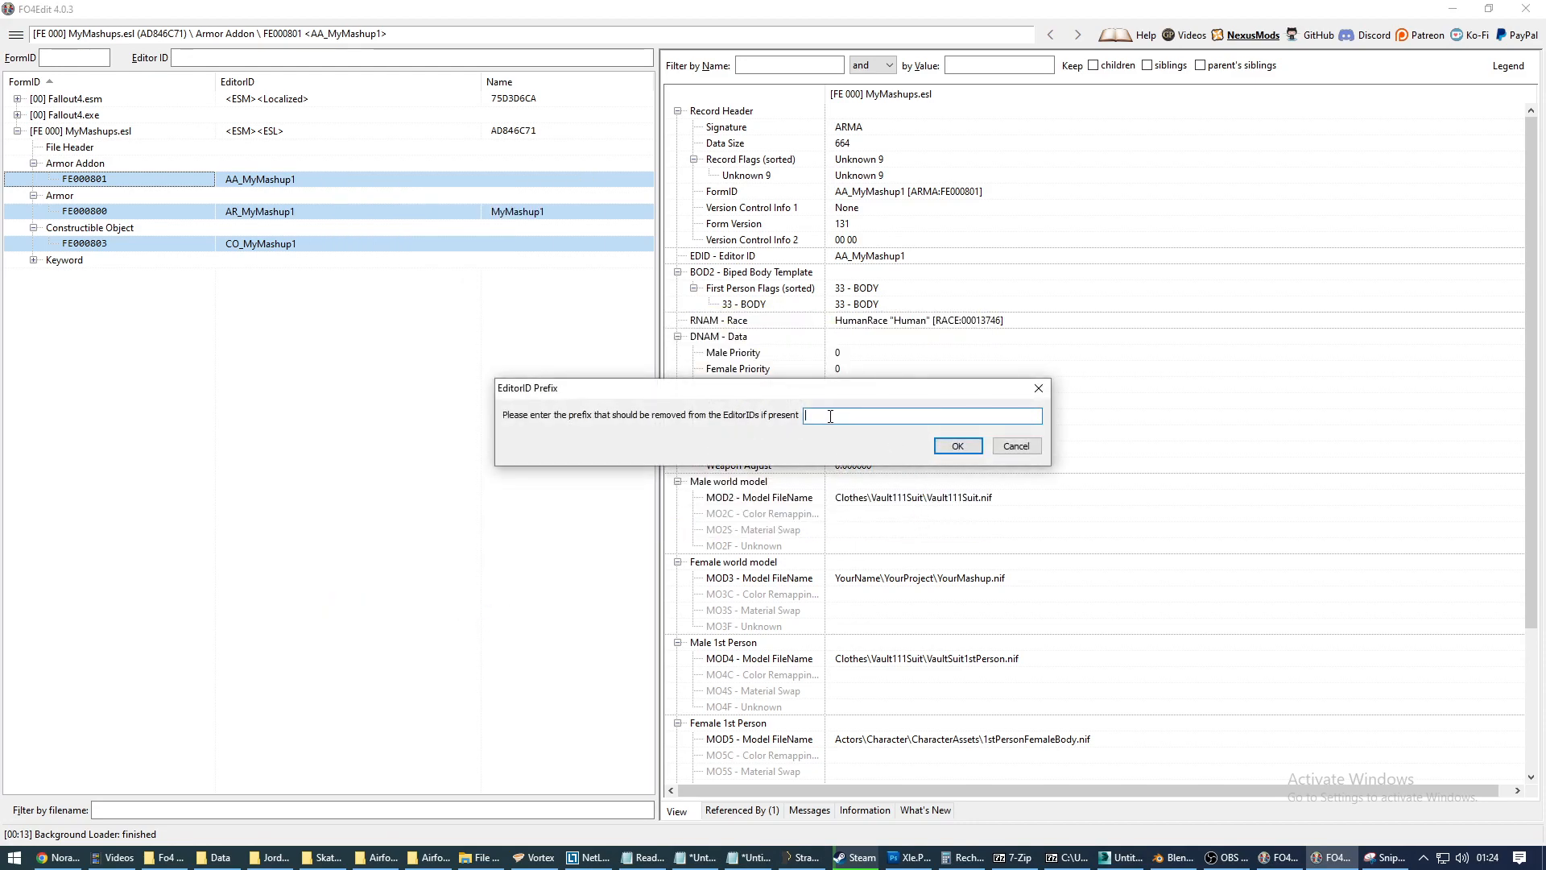
left_click_drag(708, 394, 664, 429)
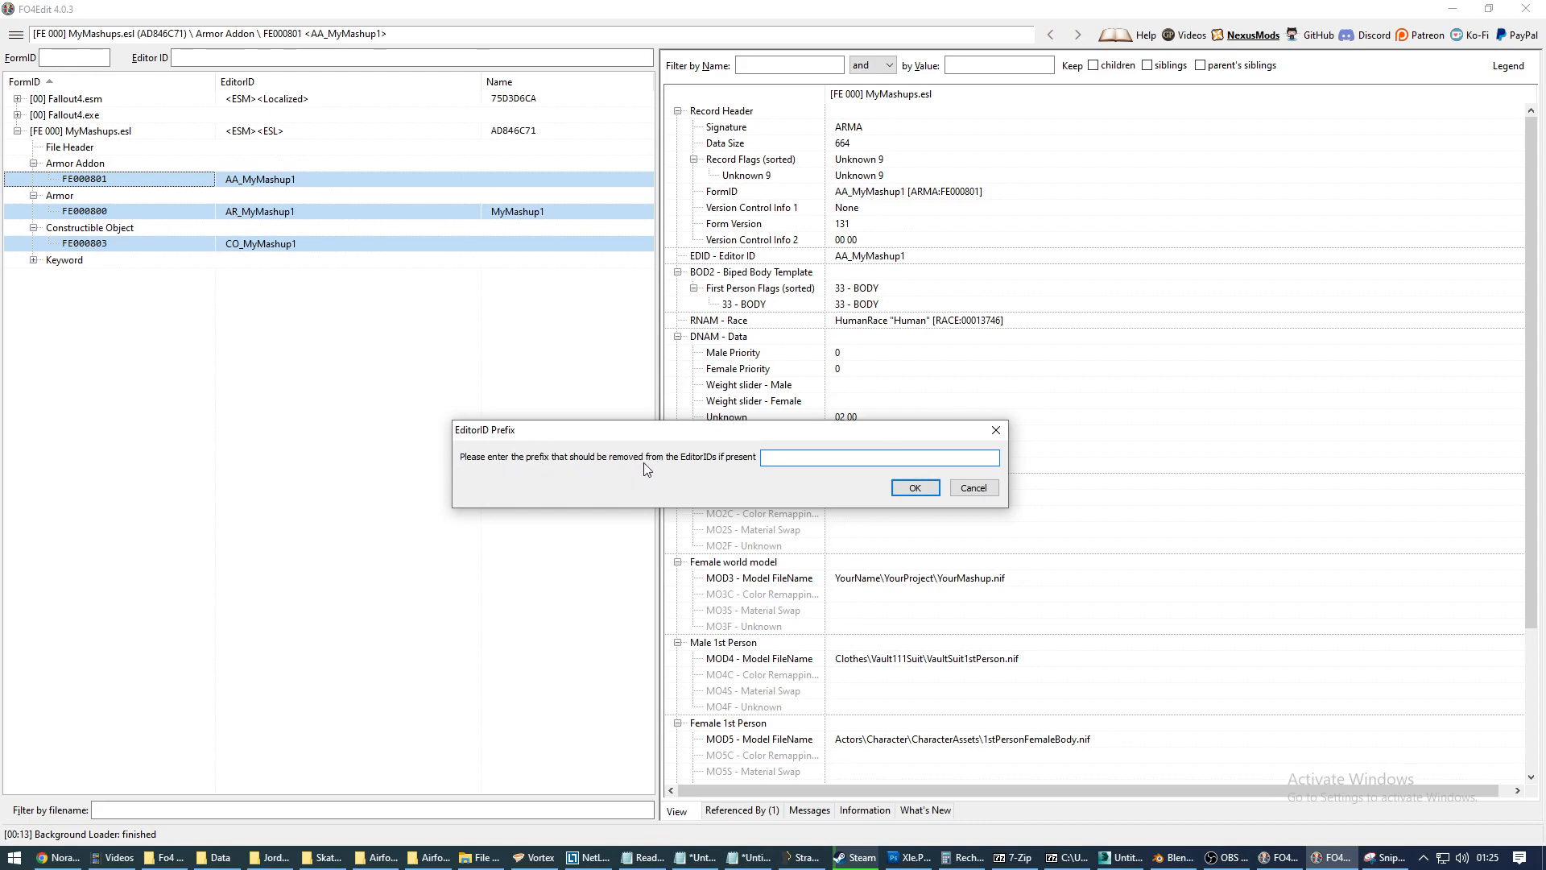
left_click(917, 488)
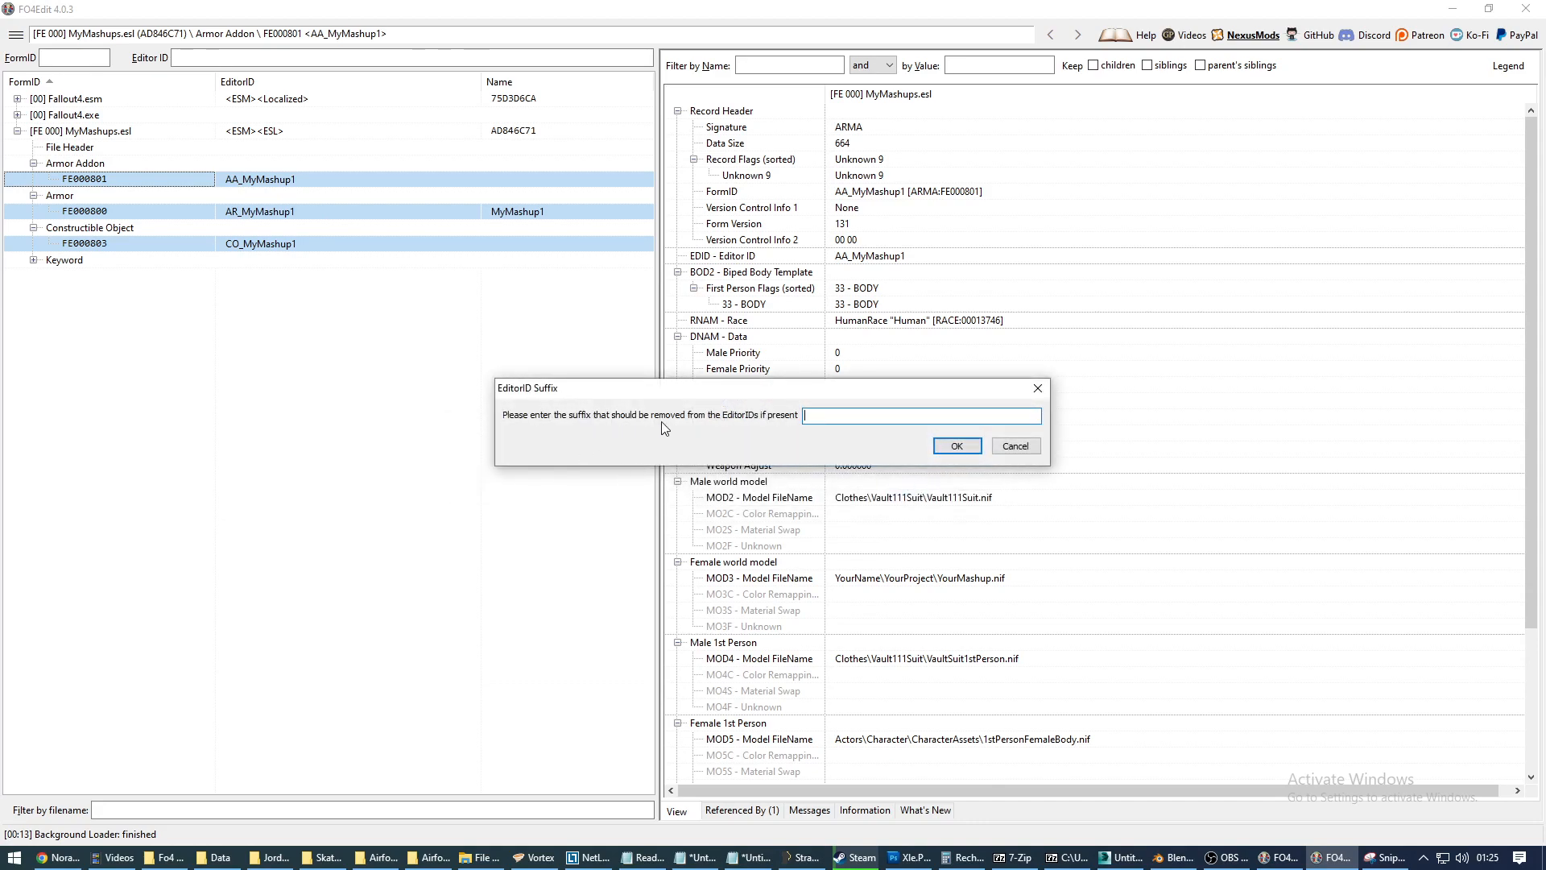
type("1")
left_click(963, 445)
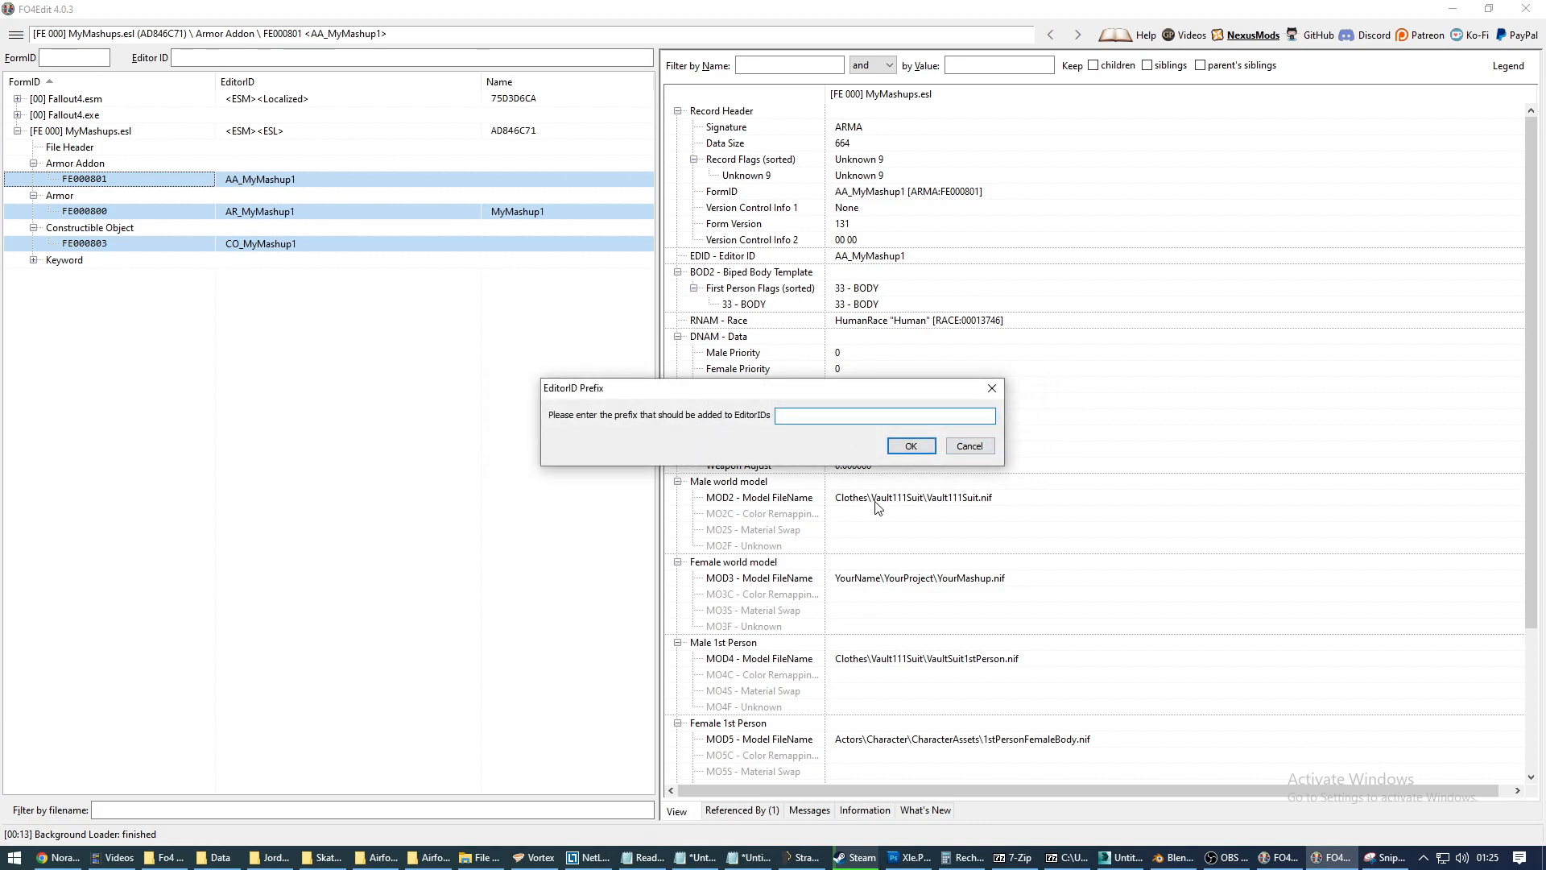
left_click(918, 451)
left_click(913, 449)
left_click(417, 210)
left_click(1050, 691)
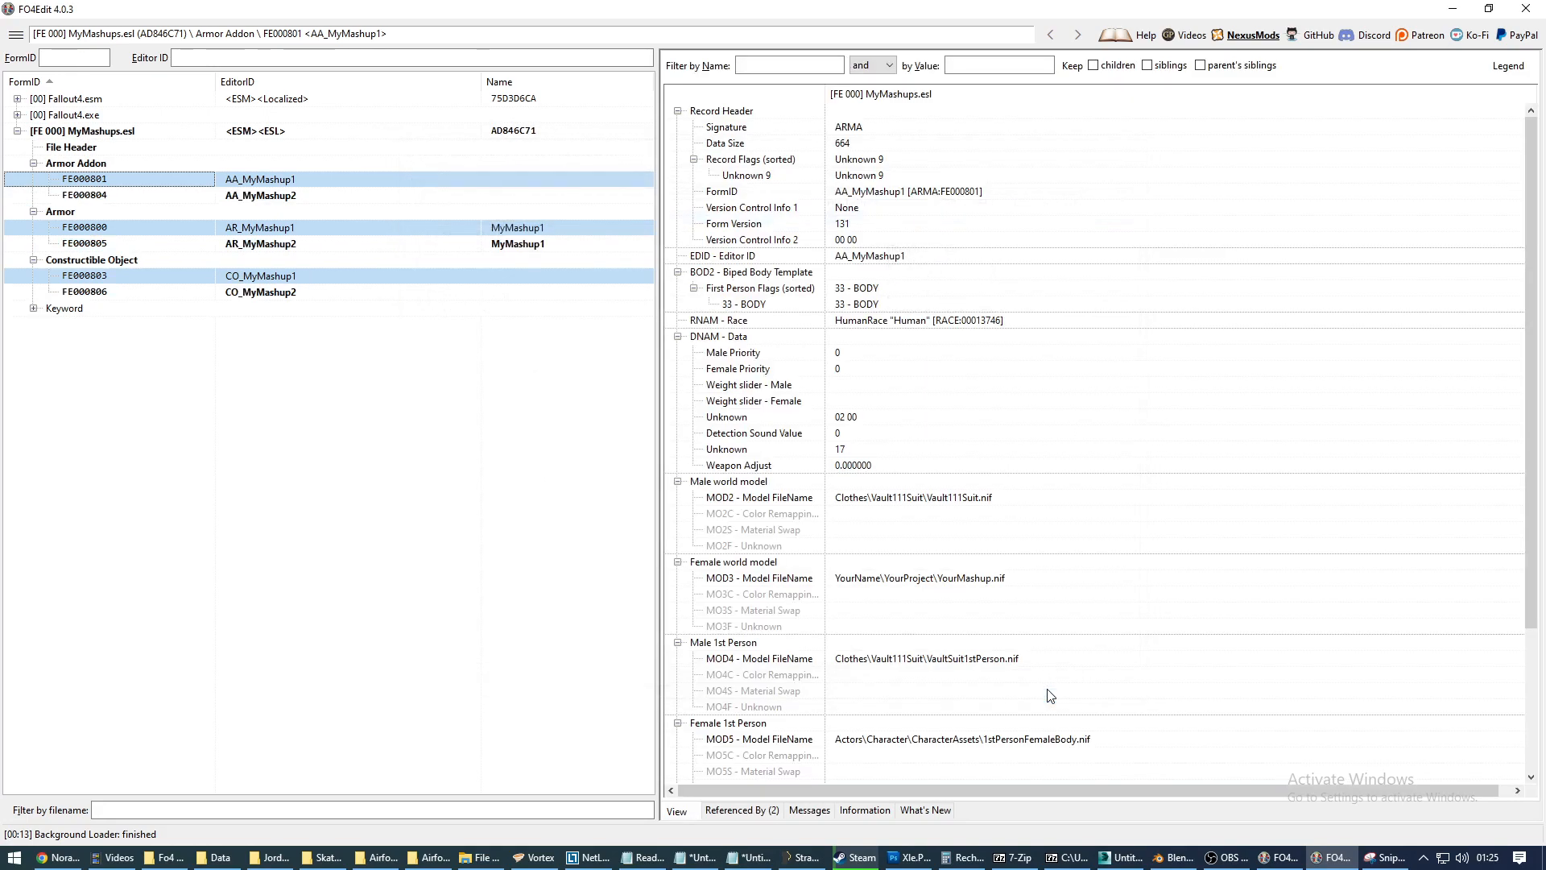
Examine the copied AA_MyMashup2, AR_MyMashup2 and CO_MyMashup2 records, comparing the armor addon copy with its original.
left_click(270, 194)
left_click(272, 182)
left_click(278, 195)
left_click(280, 182)
left_click(282, 198)
left_click(266, 244)
left_click(293, 293)
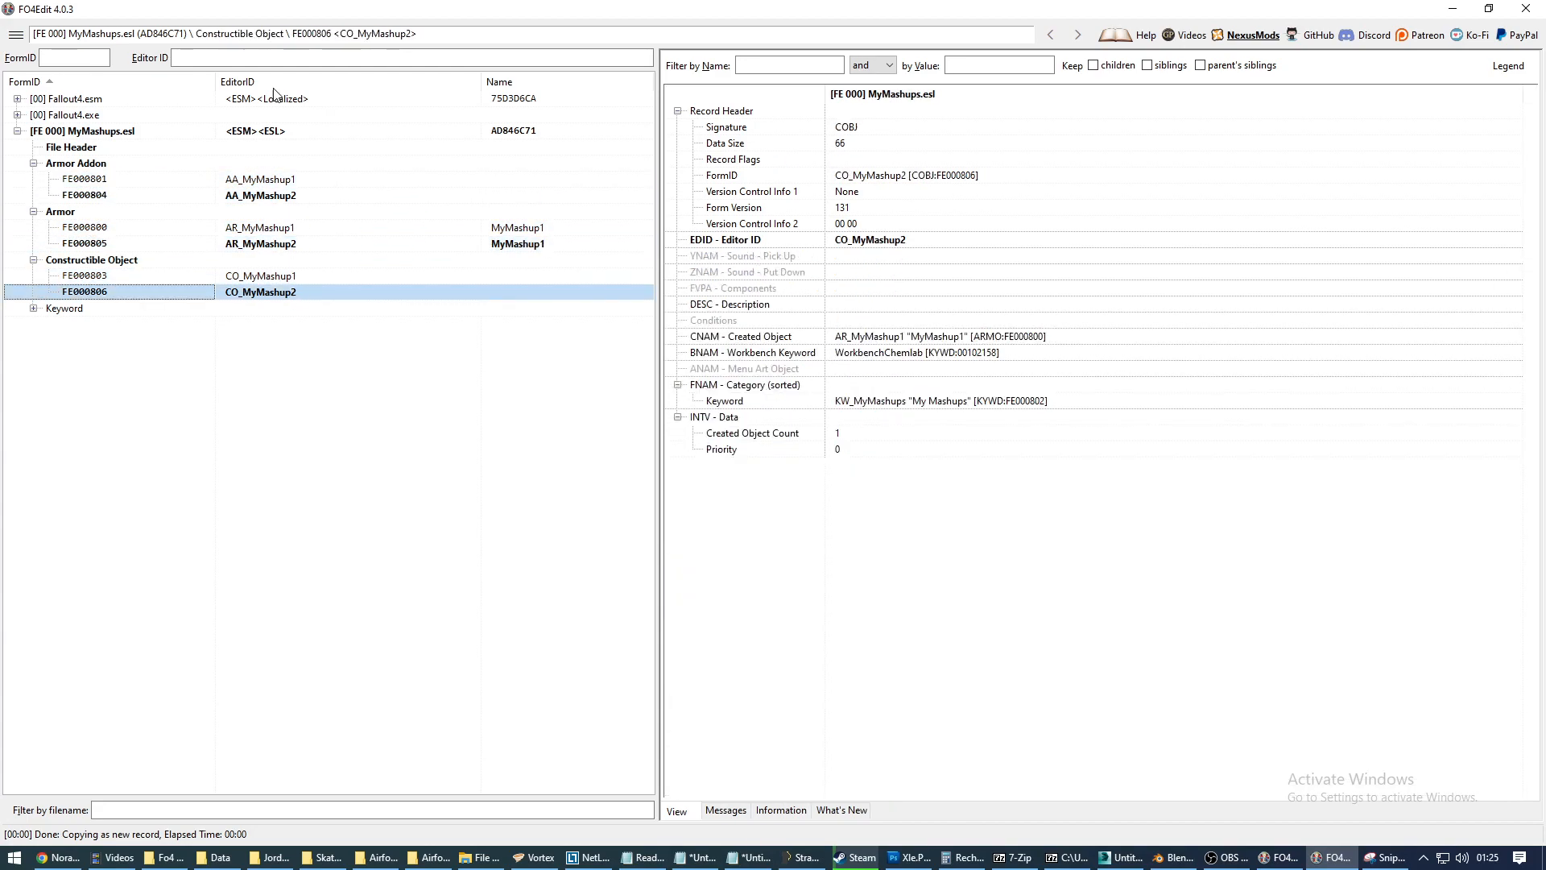
left_click(296, 198)
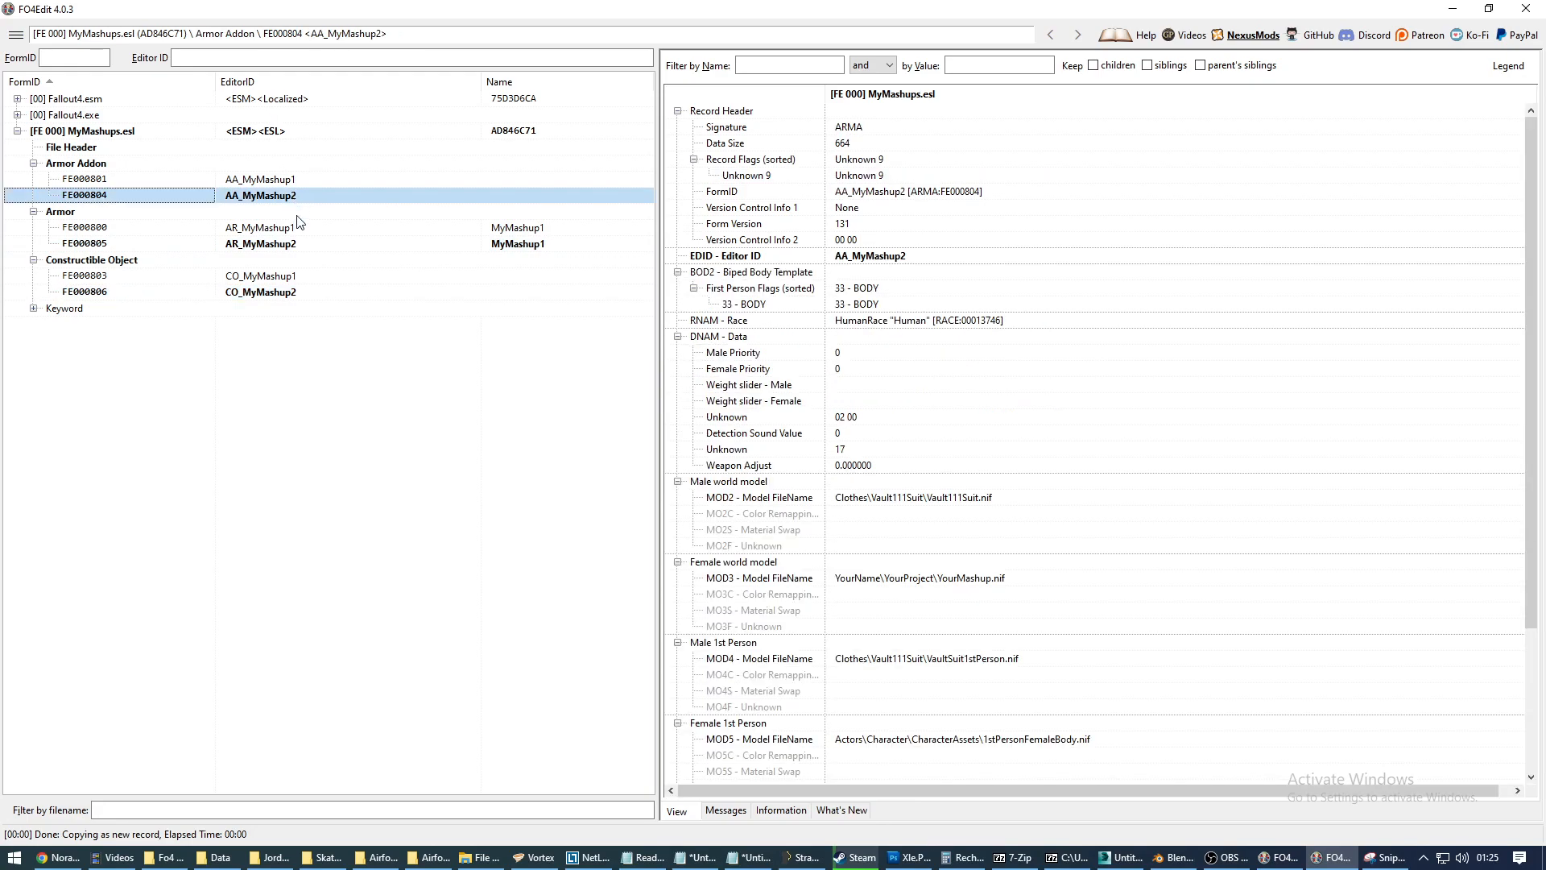
left_click(310, 244)
left_click(301, 292)
Set the female world model file name of AA_MyMashup2 to YourName\YourProject\YourMashup2.nif.
left_click(312, 196)
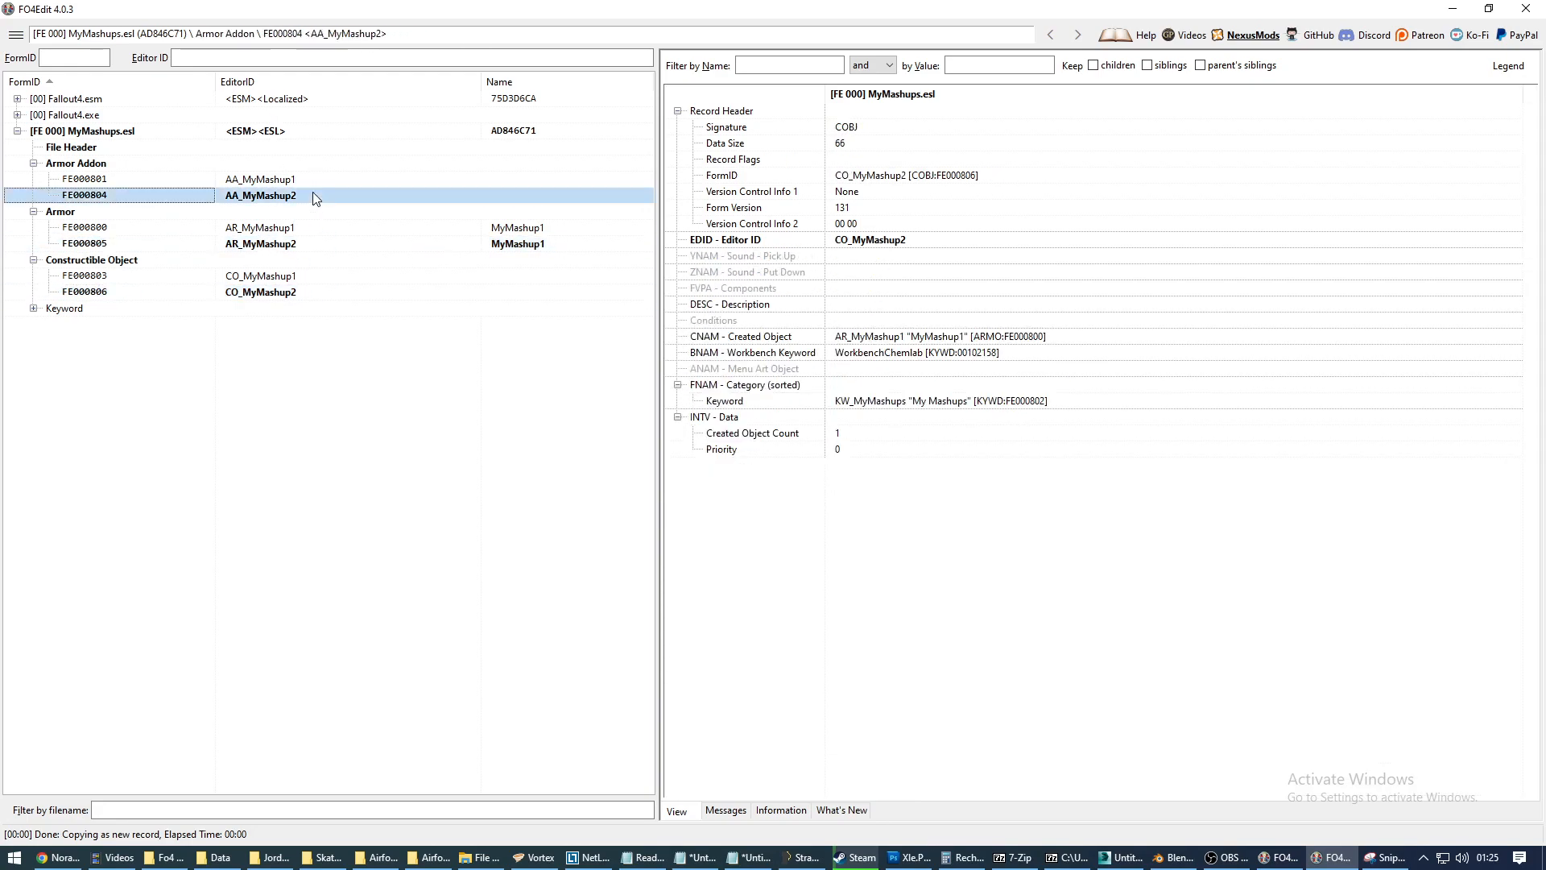
scroll(977, 318, "down", 3)
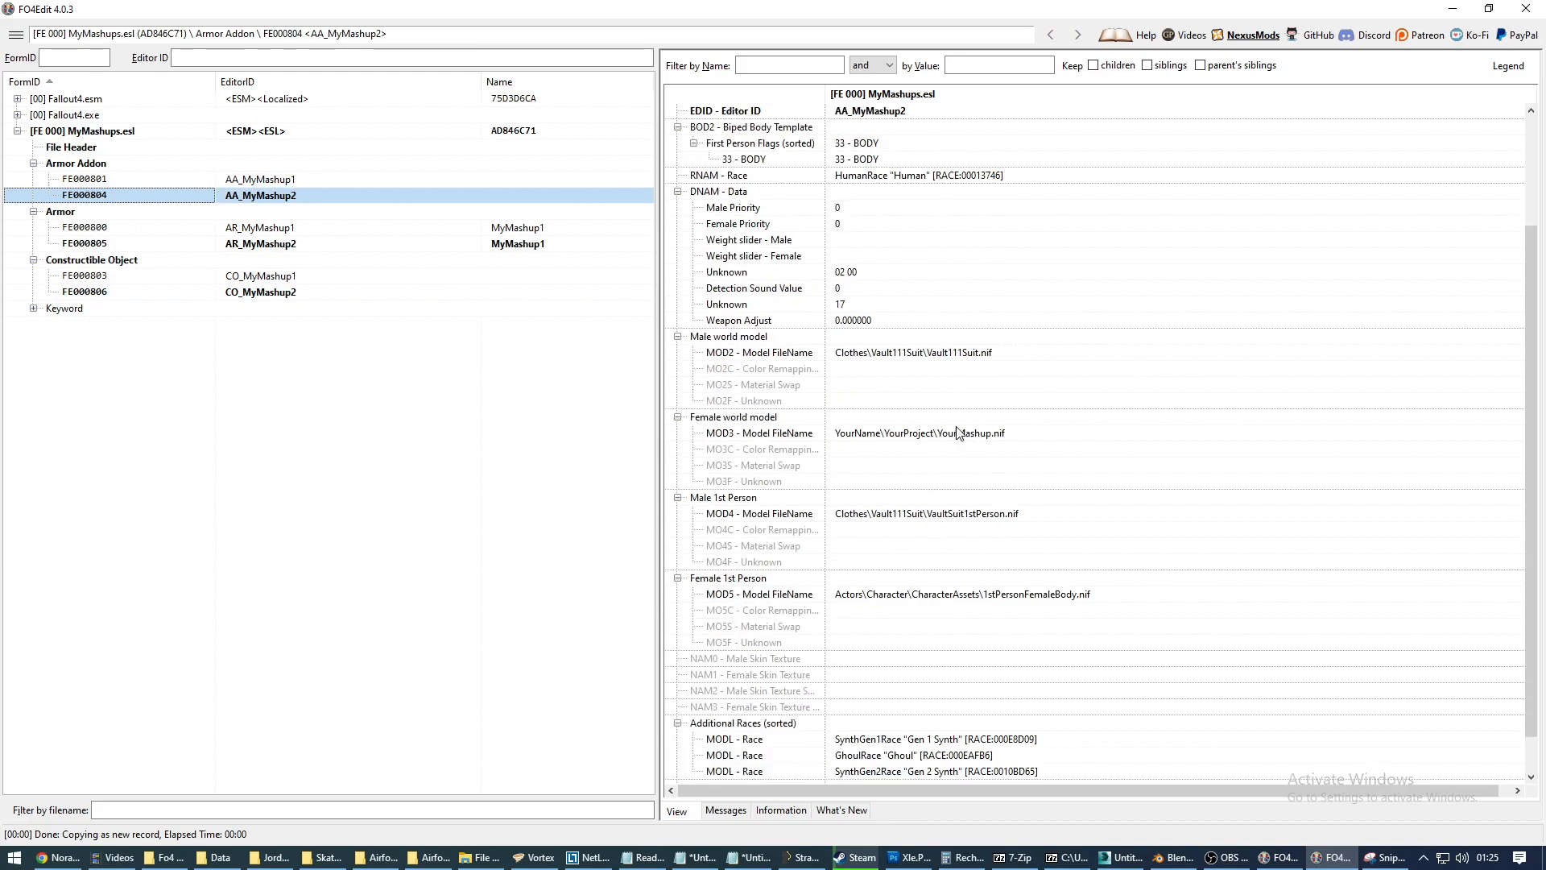
left_click(297, 180)
left_click(295, 197)
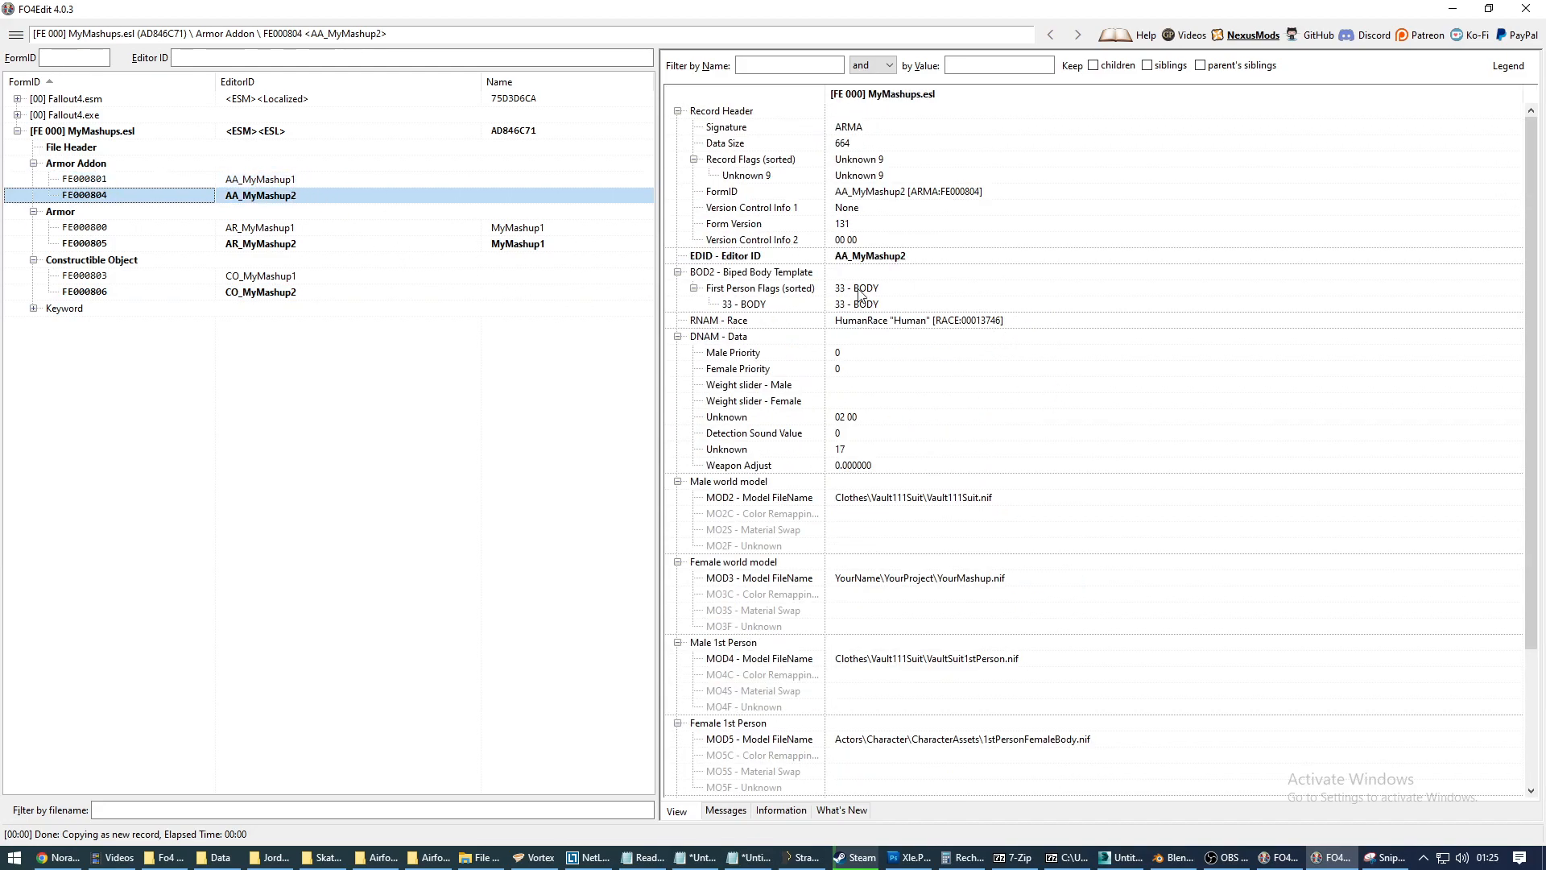
scroll(1027, 354, "down", 3)
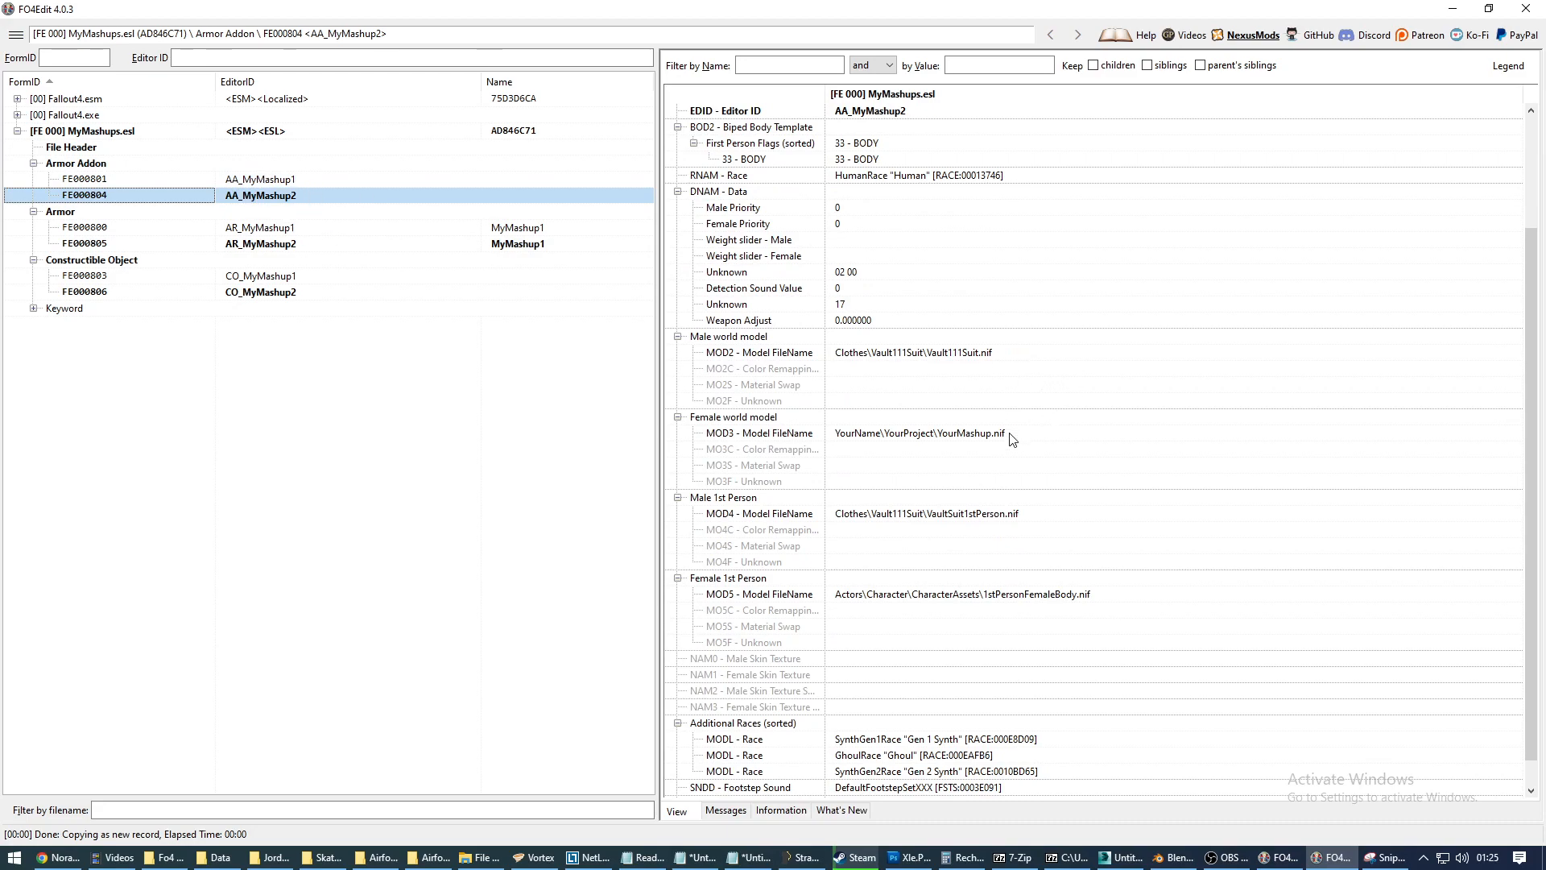
left_click(981, 439)
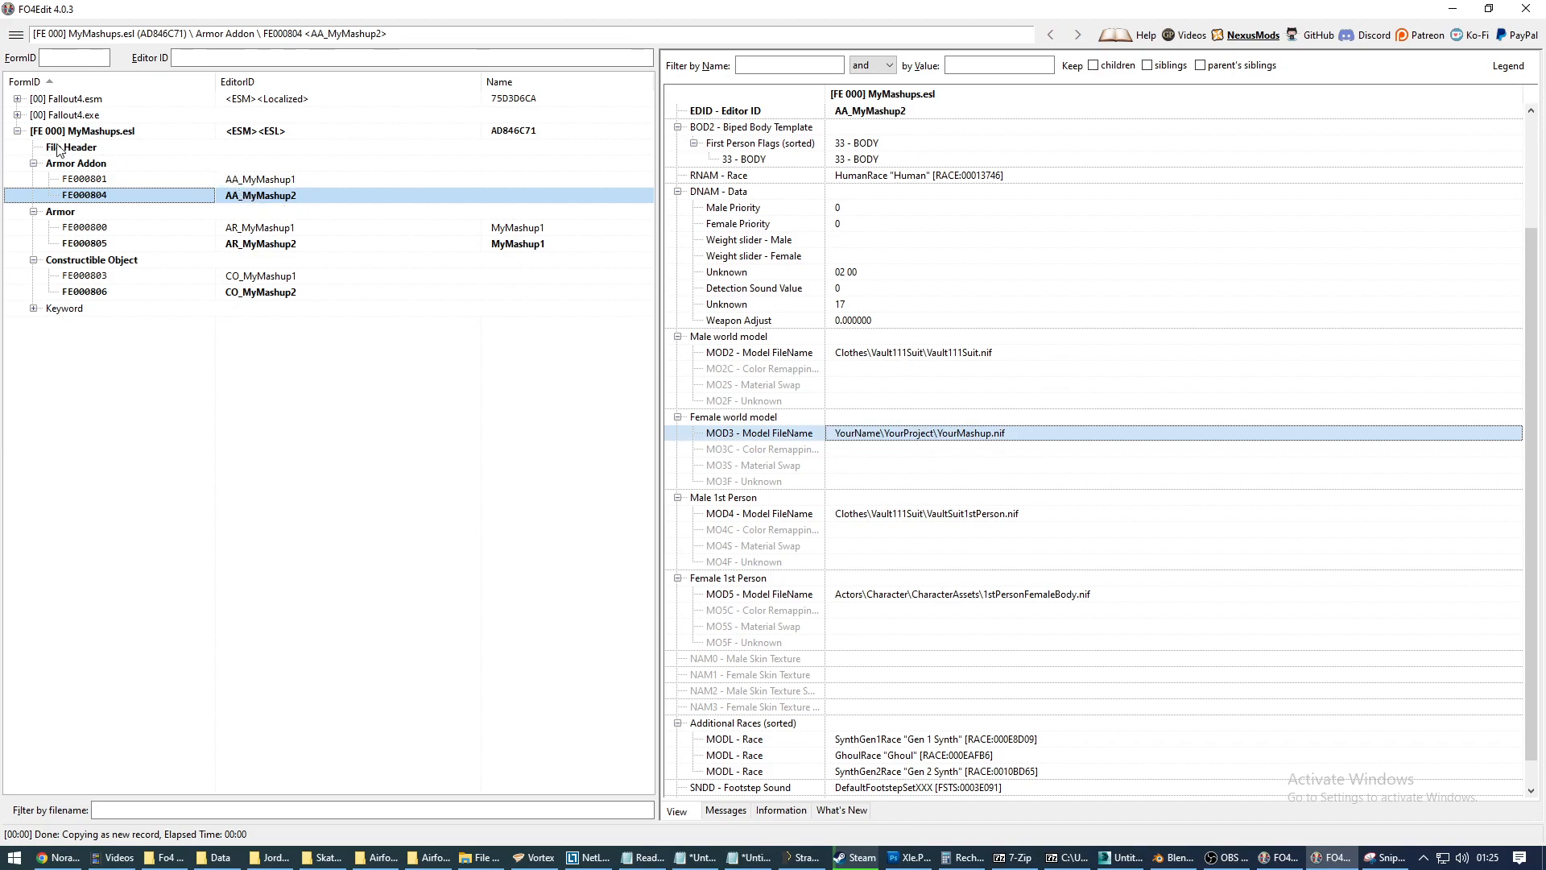
right_click(945, 436)
left_click(962, 448)
left_click(871, 415)
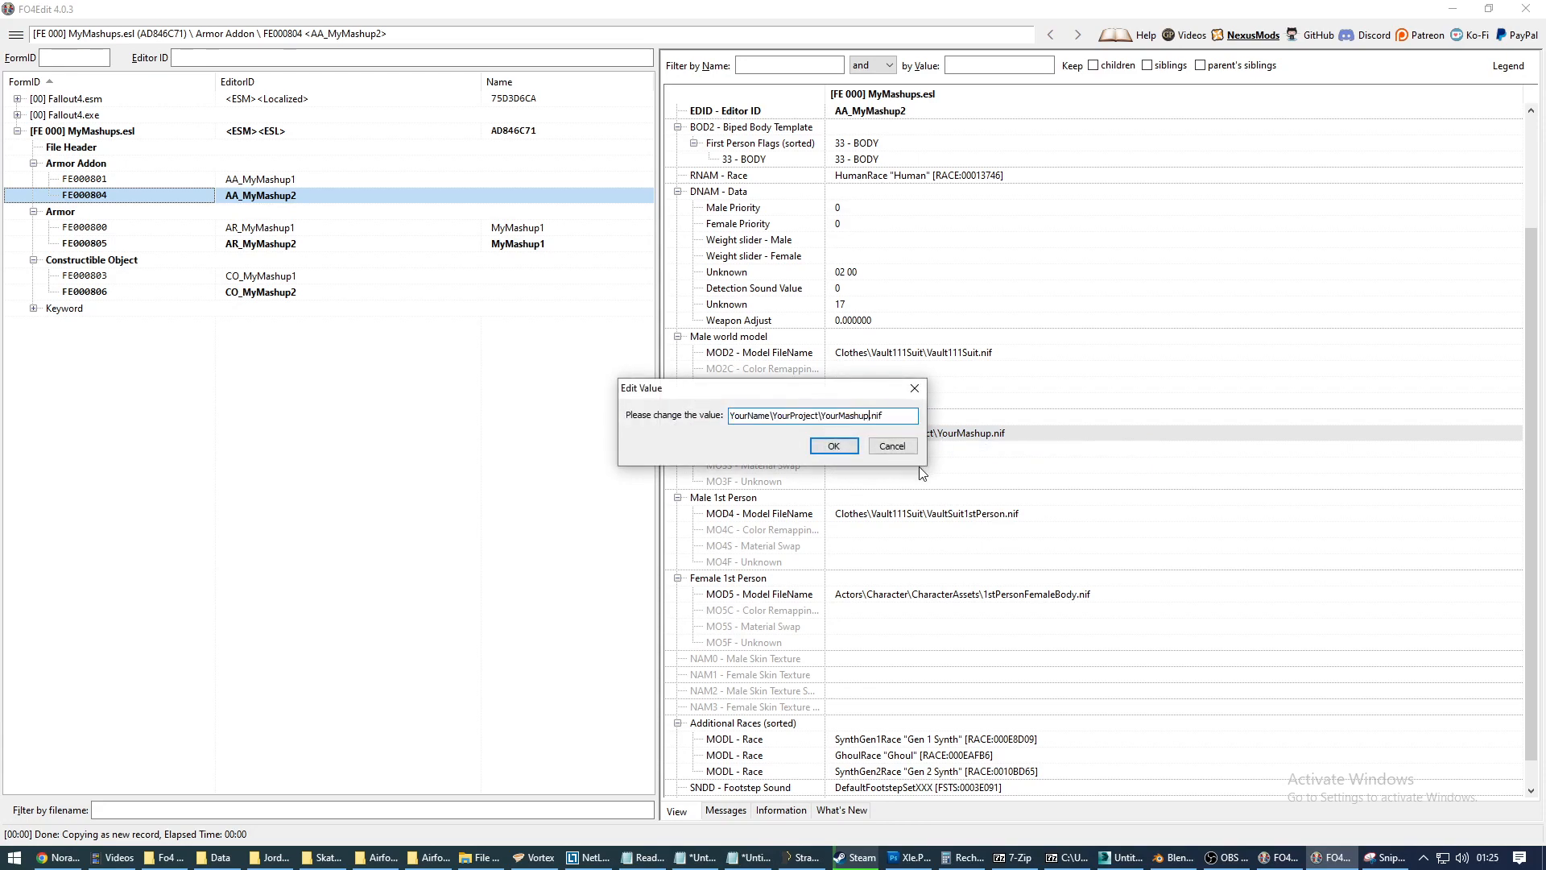
left_click(820, 450)
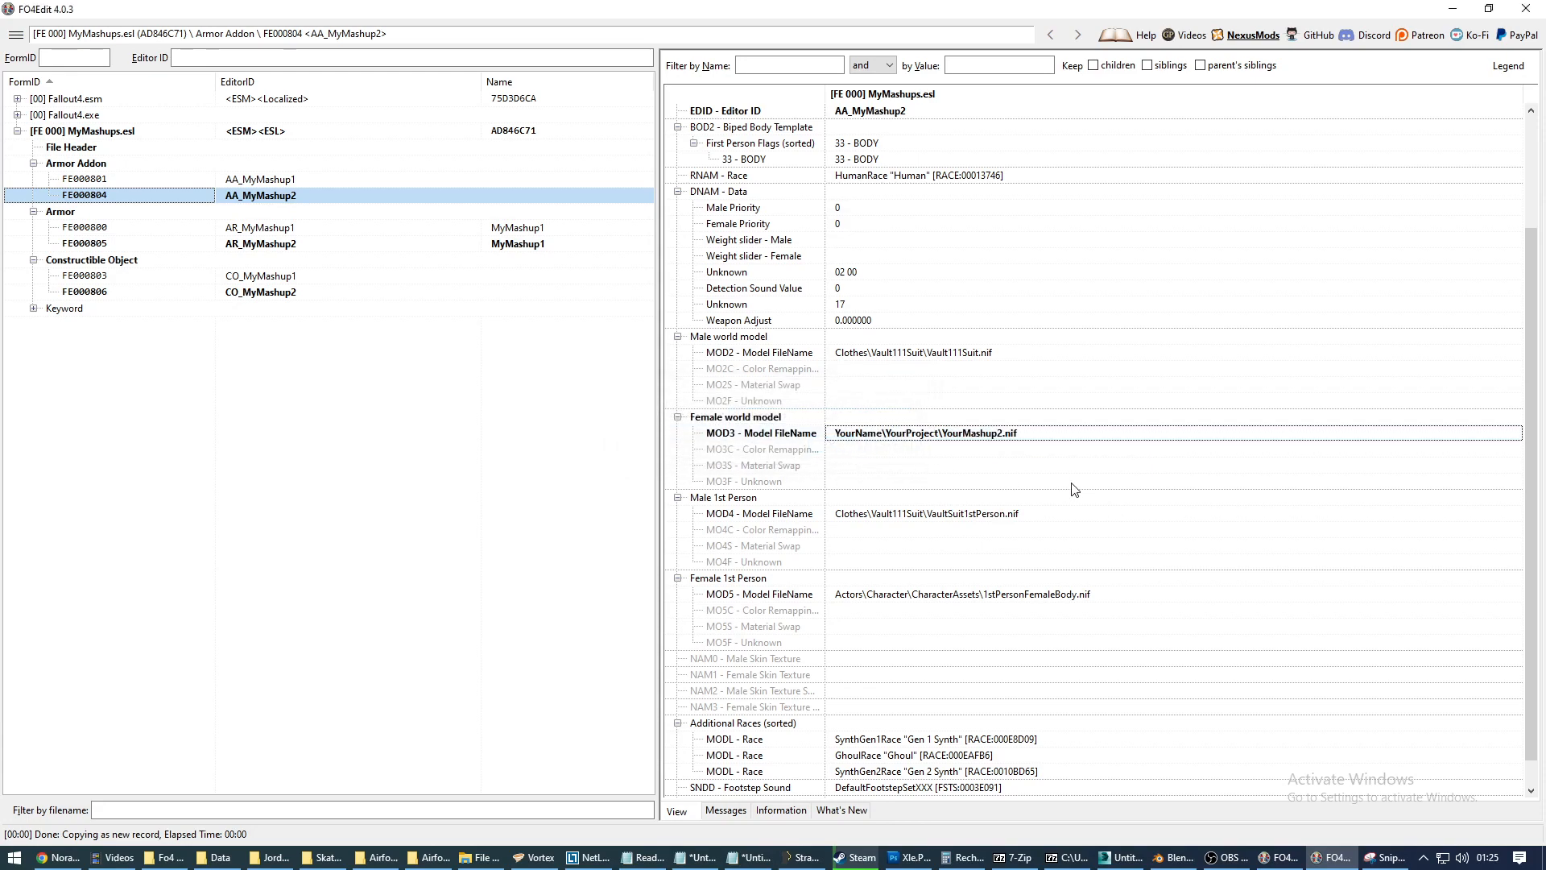
scroll(1036, 491, "down", 1)
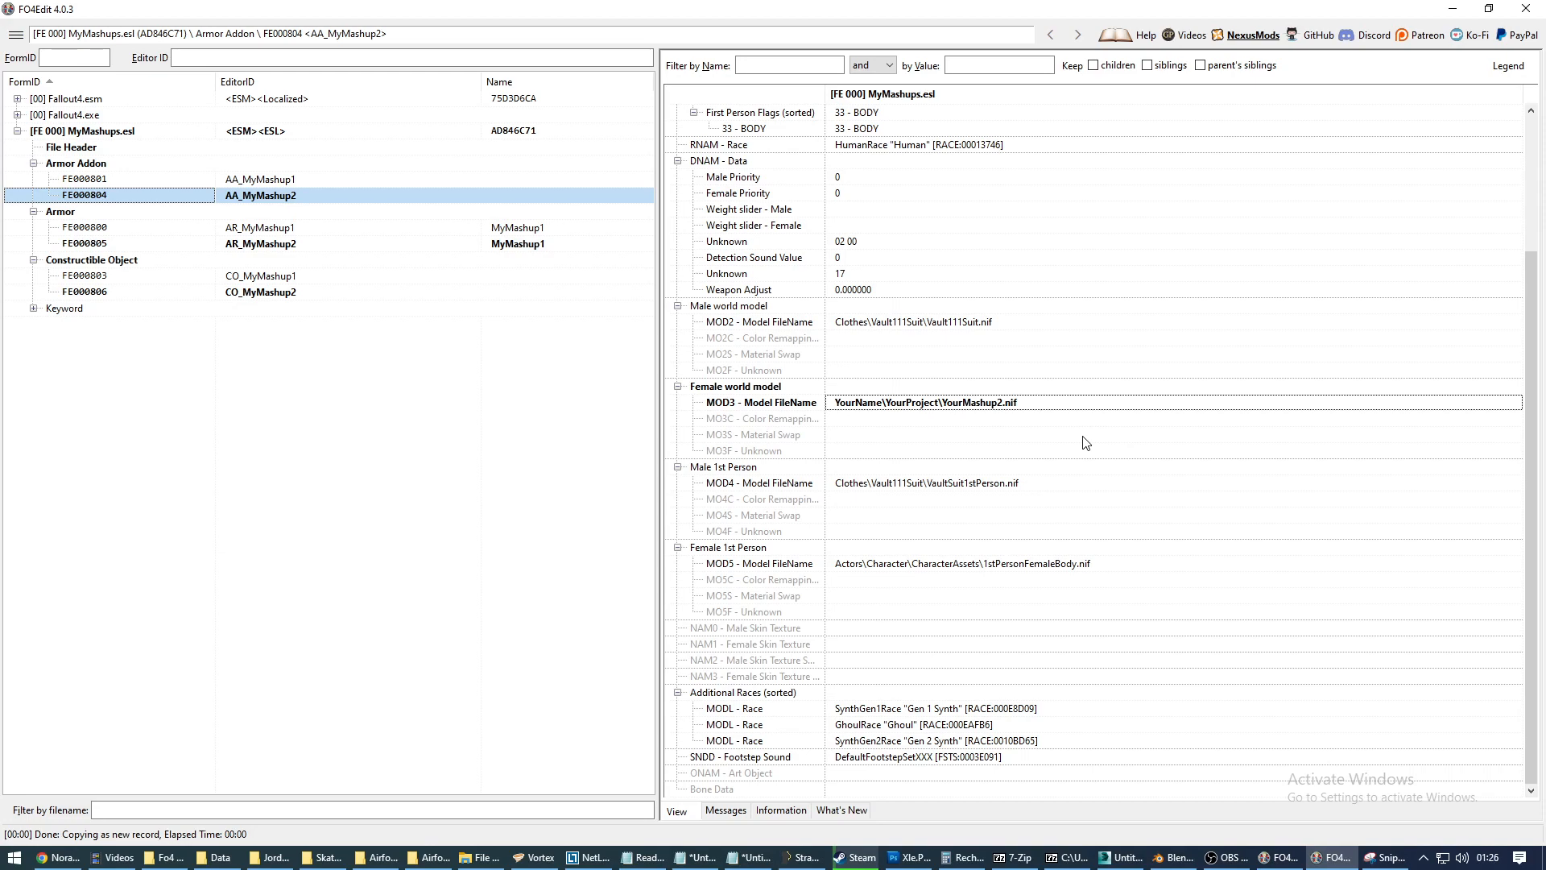
scroll(1085, 442, "up", 3)
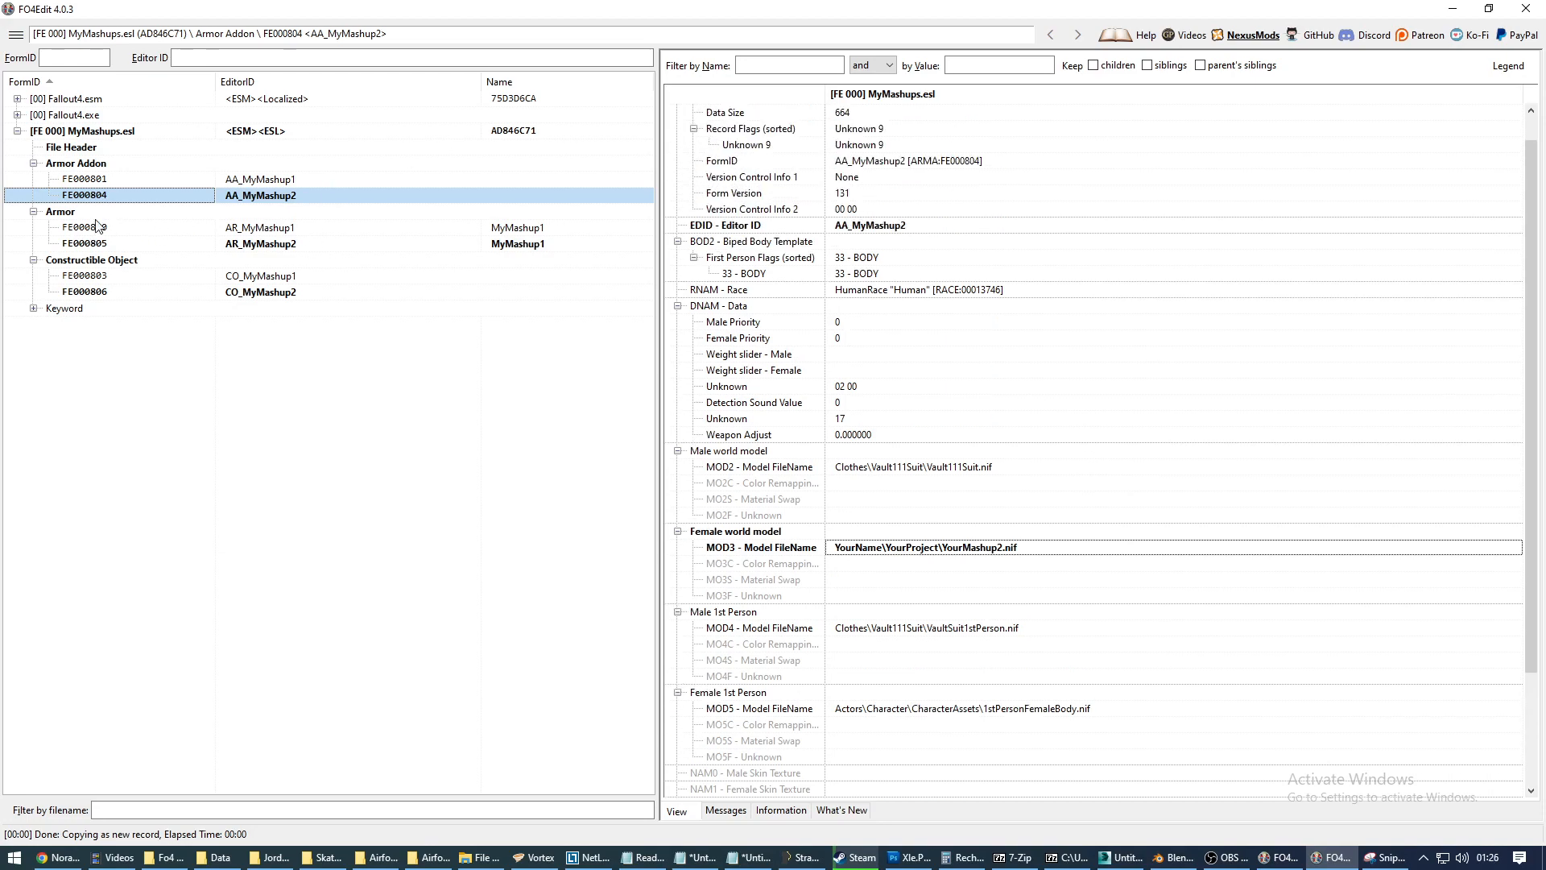
Change the FULL Name of the AR_MyMashup2 armor record to MyMashup2.
left_click(262, 245)
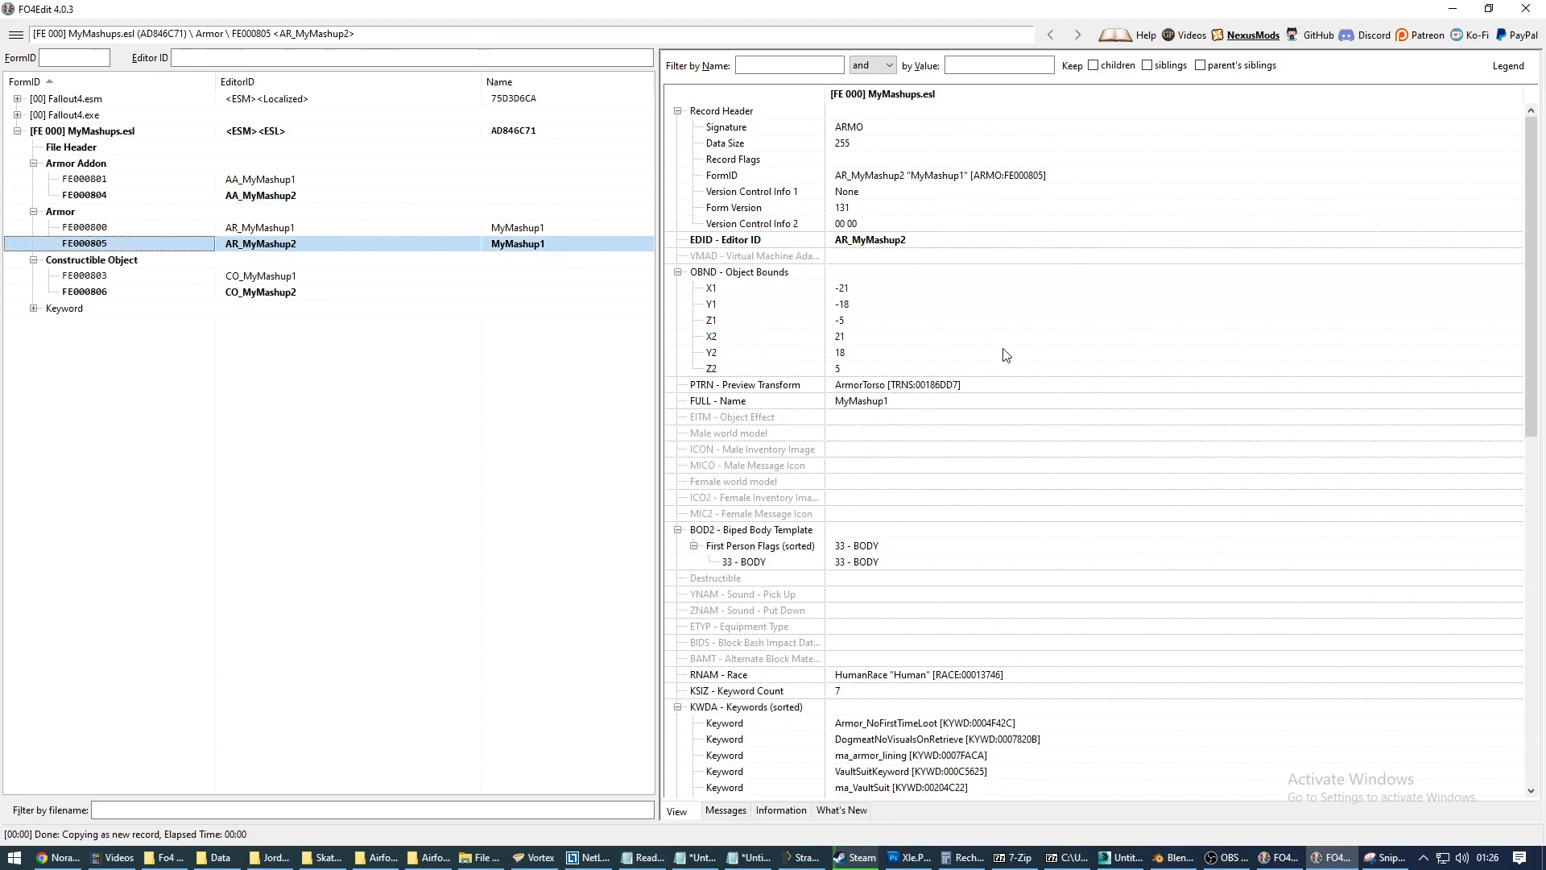
scroll(1005, 354, "down", 2)
right_click(873, 309)
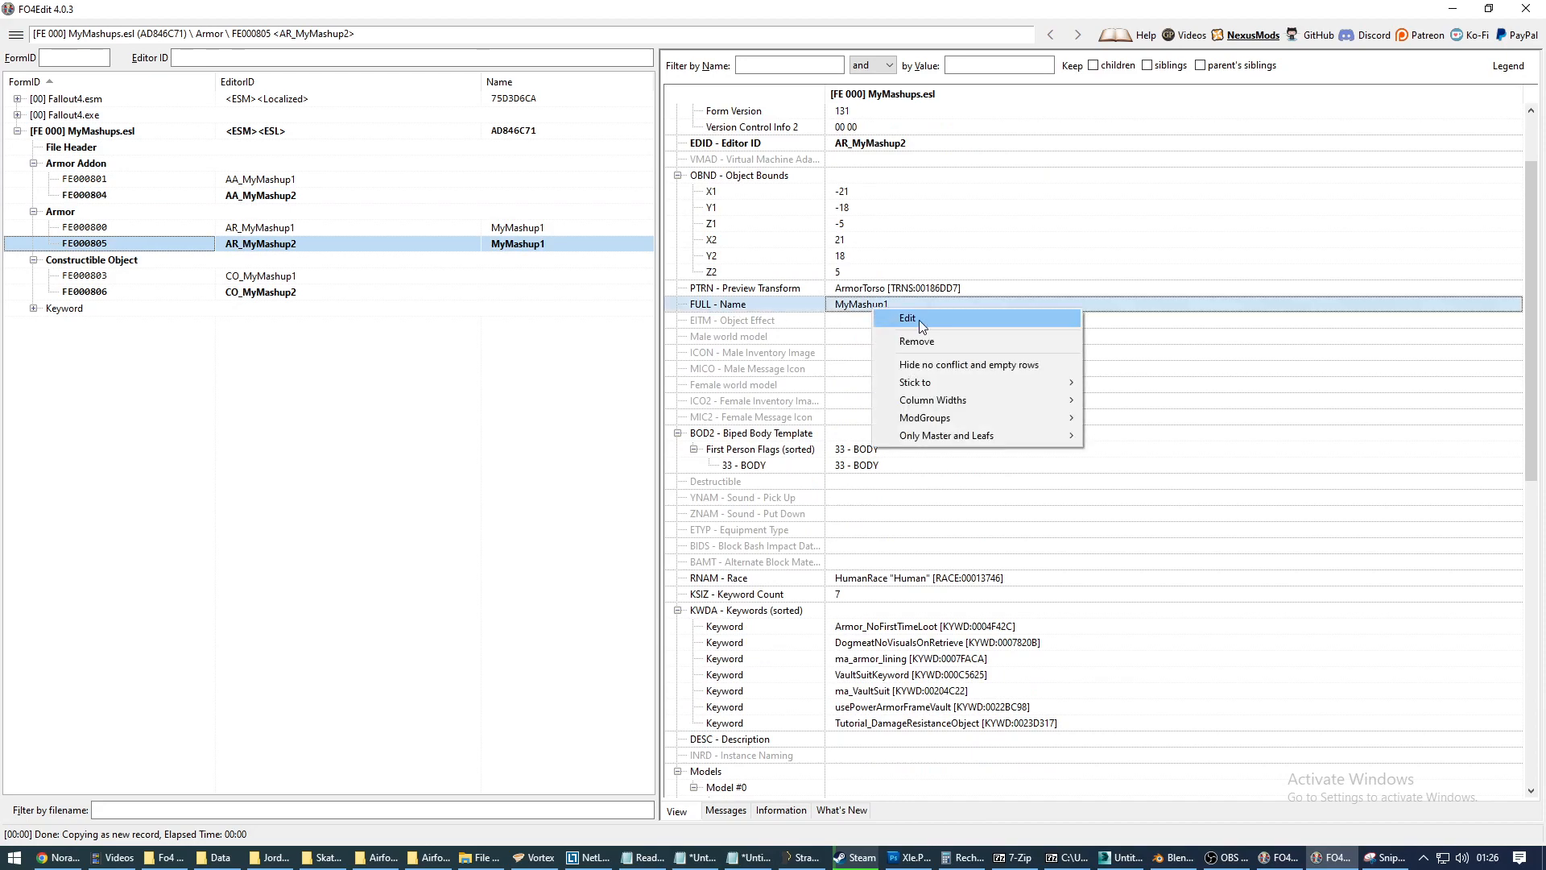
left_click(920, 321)
left_click_drag(775, 414, 819, 419)
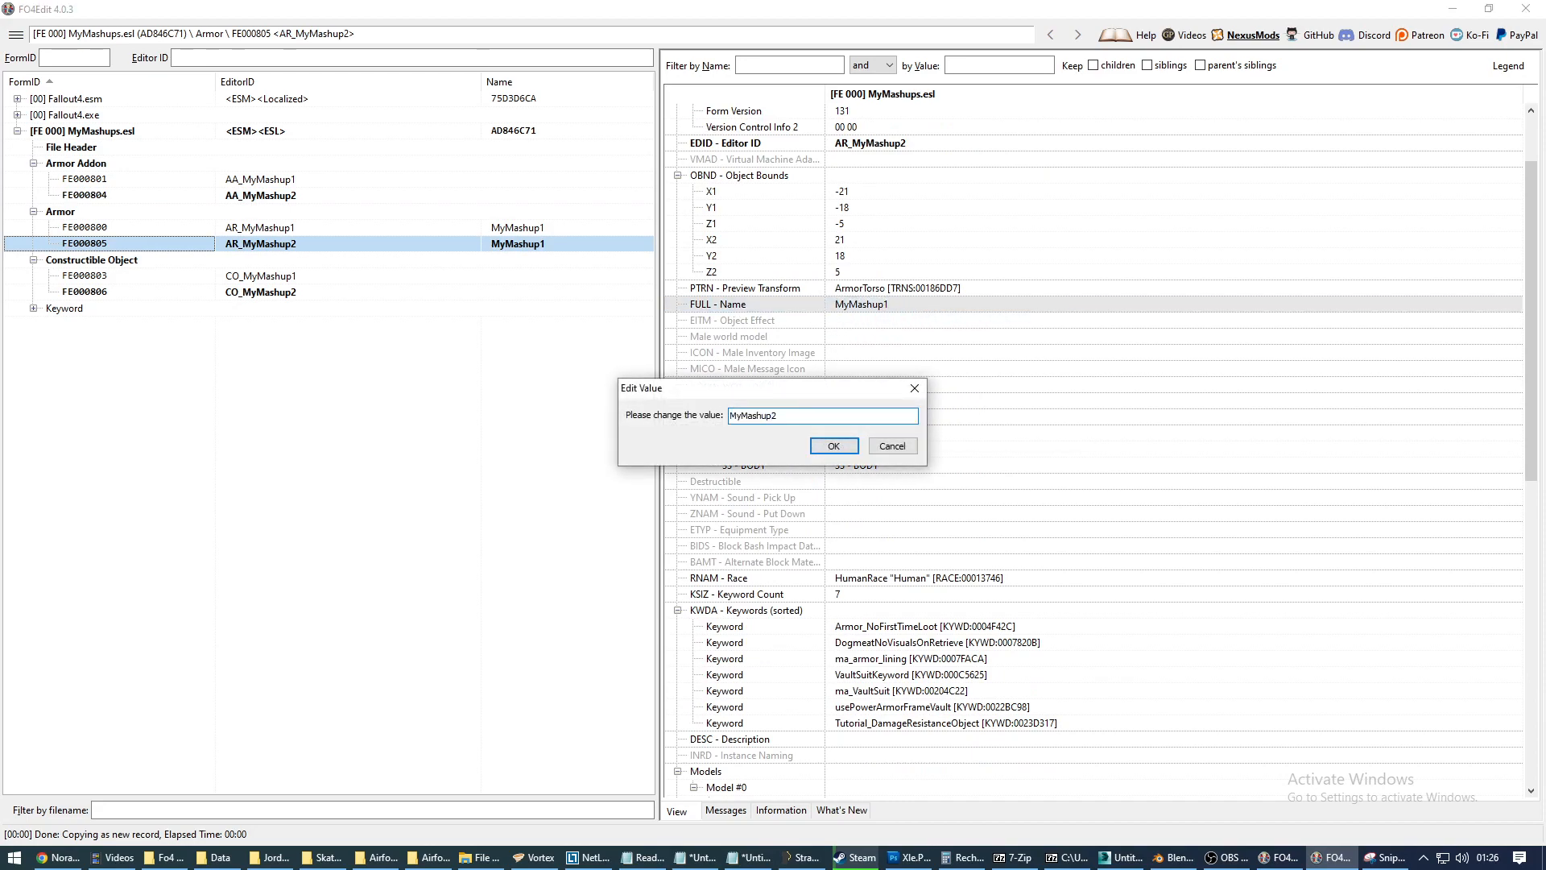
left_click(835, 447)
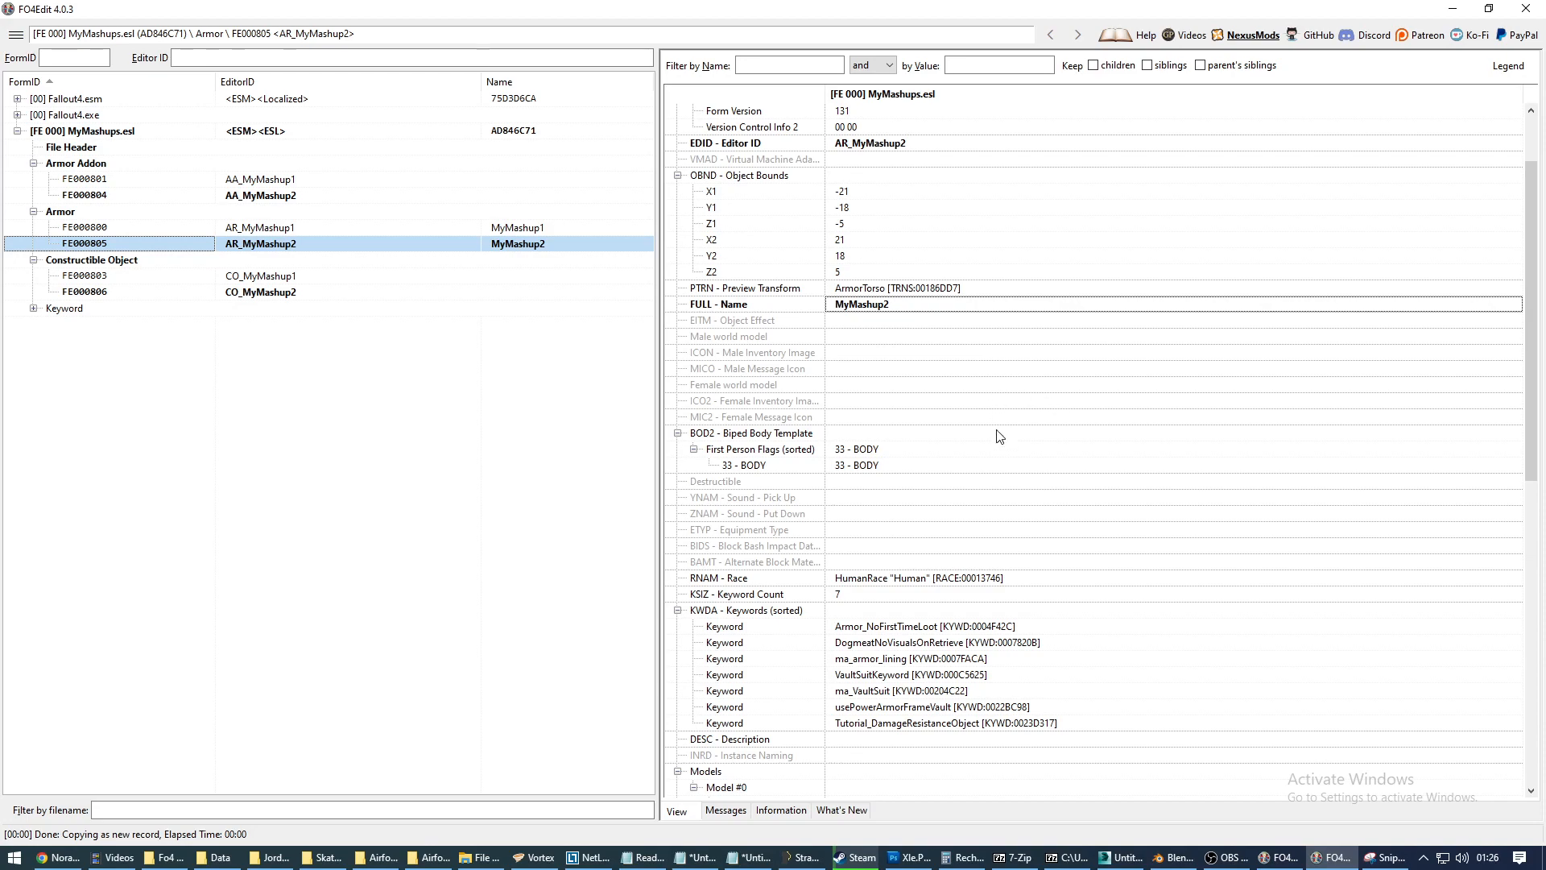
Point the Model #0 armor addon reference (MODL) of AR_MyMashup2 to AA_MyMashup2 by changing its FormID to FE000804.
scroll(1000, 439, "down", 3)
scroll(1108, 416, "down", 4)
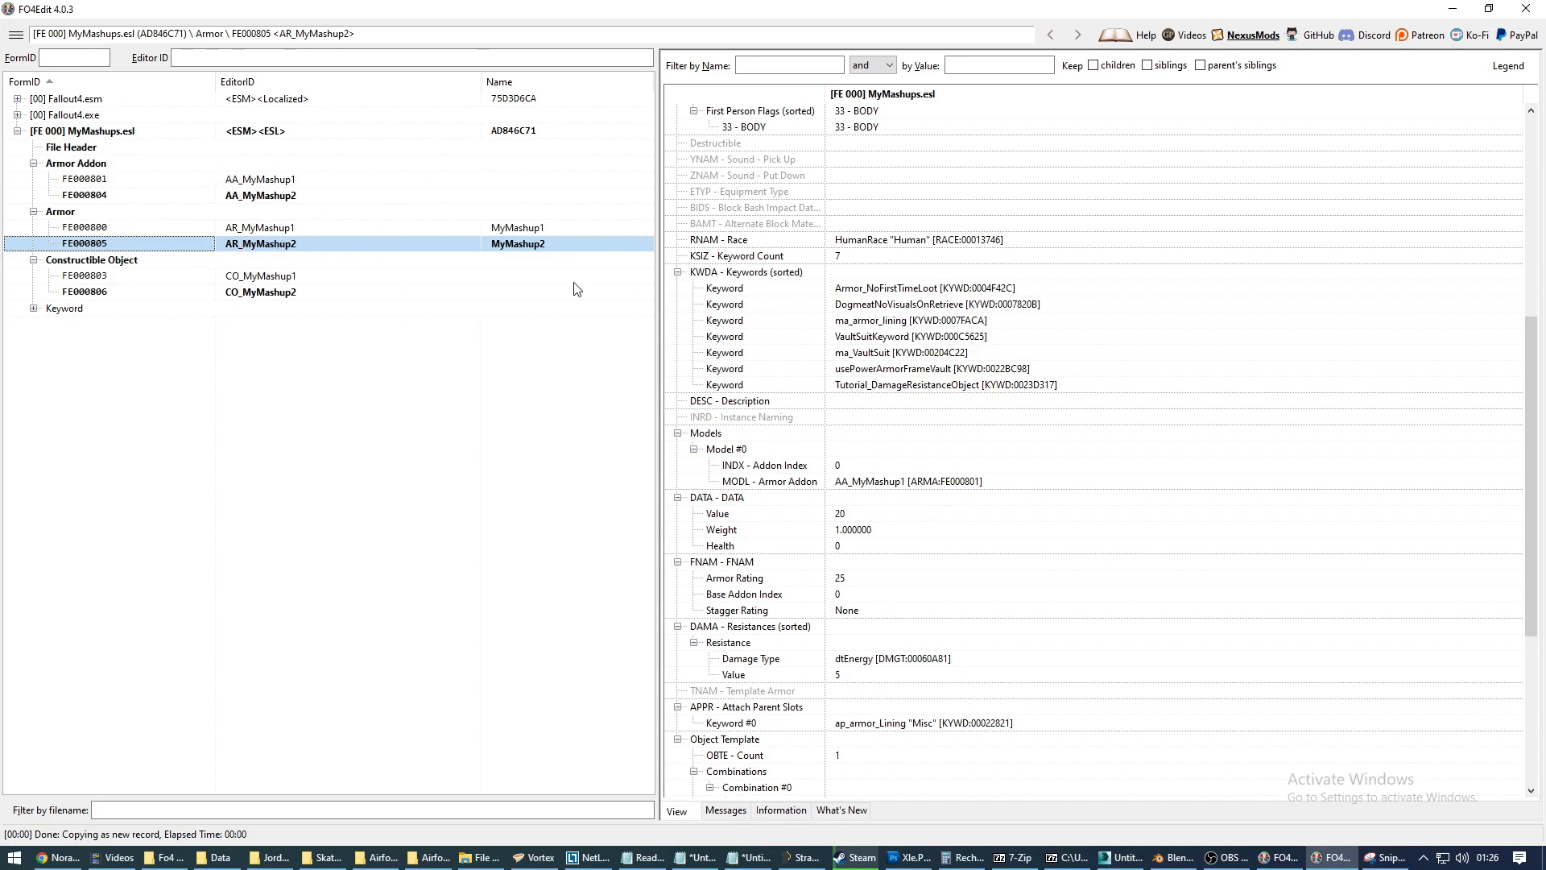
left_click(886, 485)
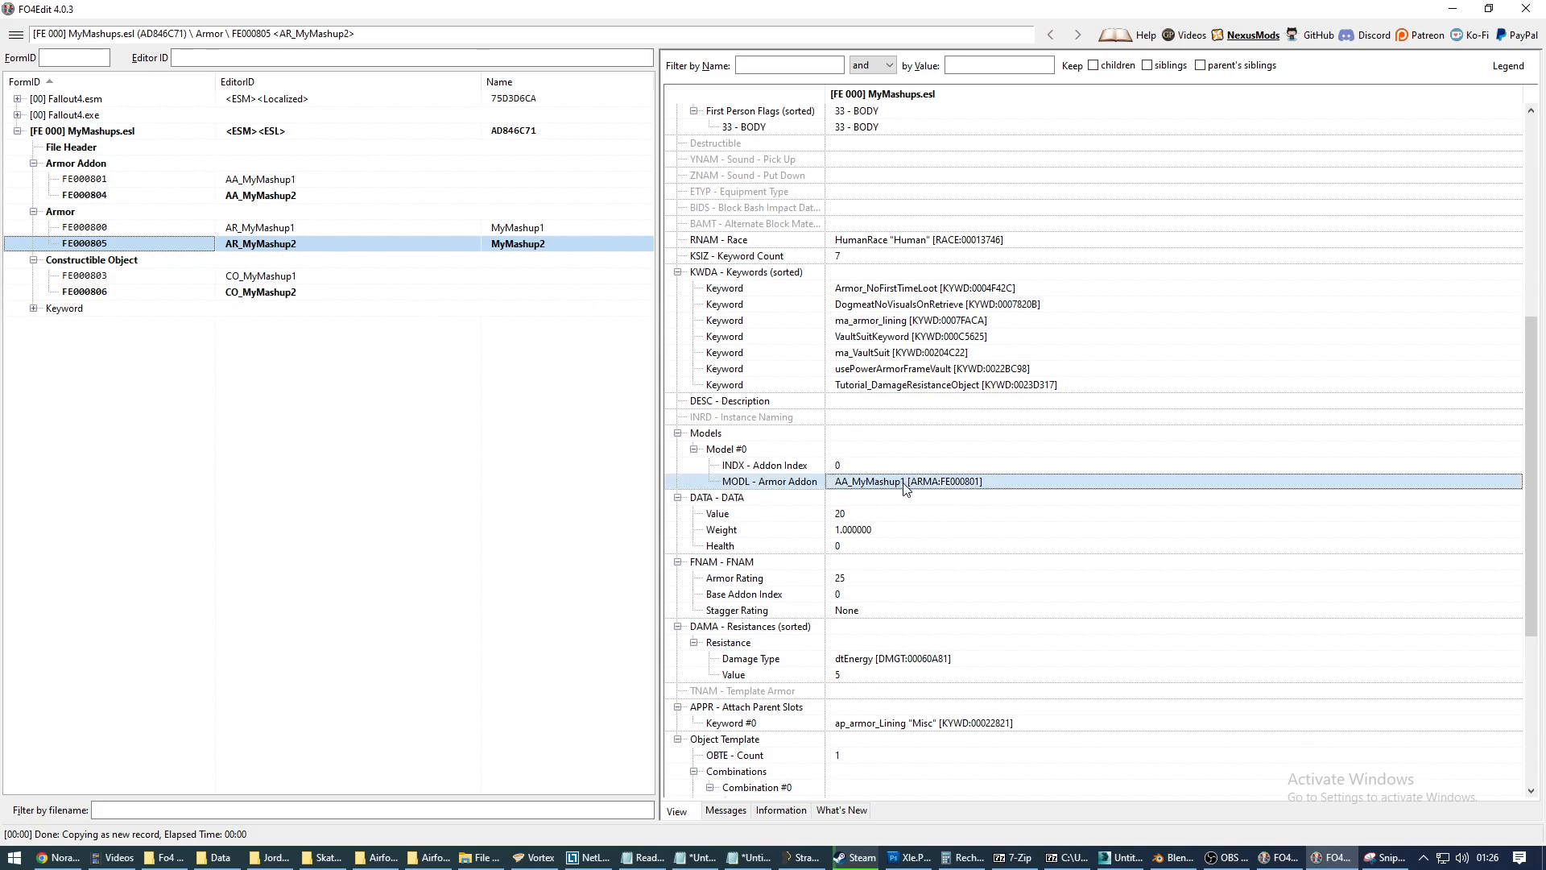
left_click(283, 230)
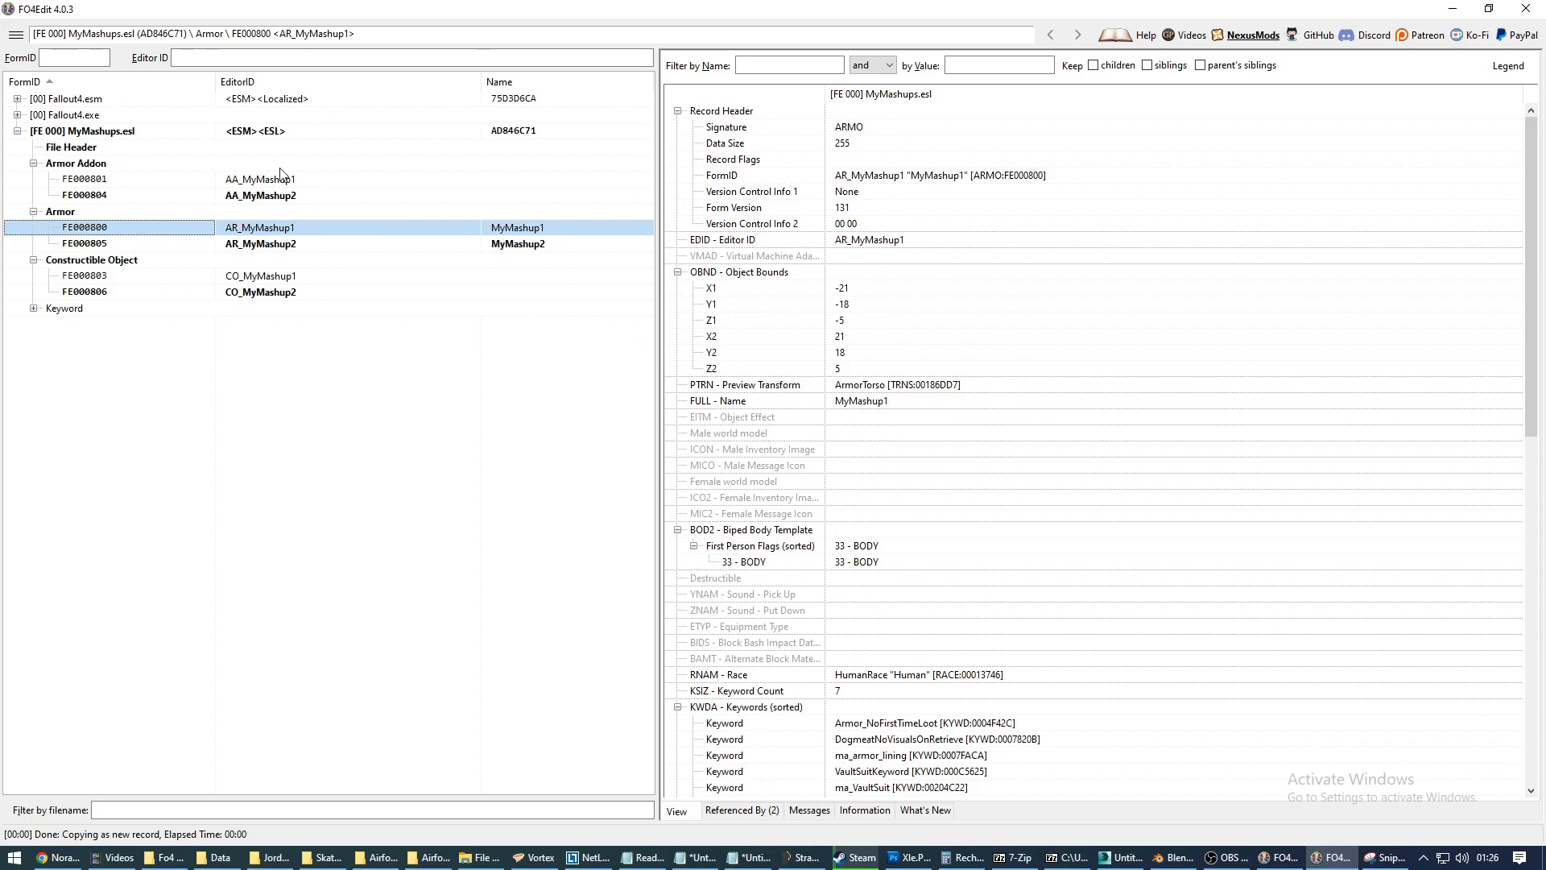
left_click(291, 243)
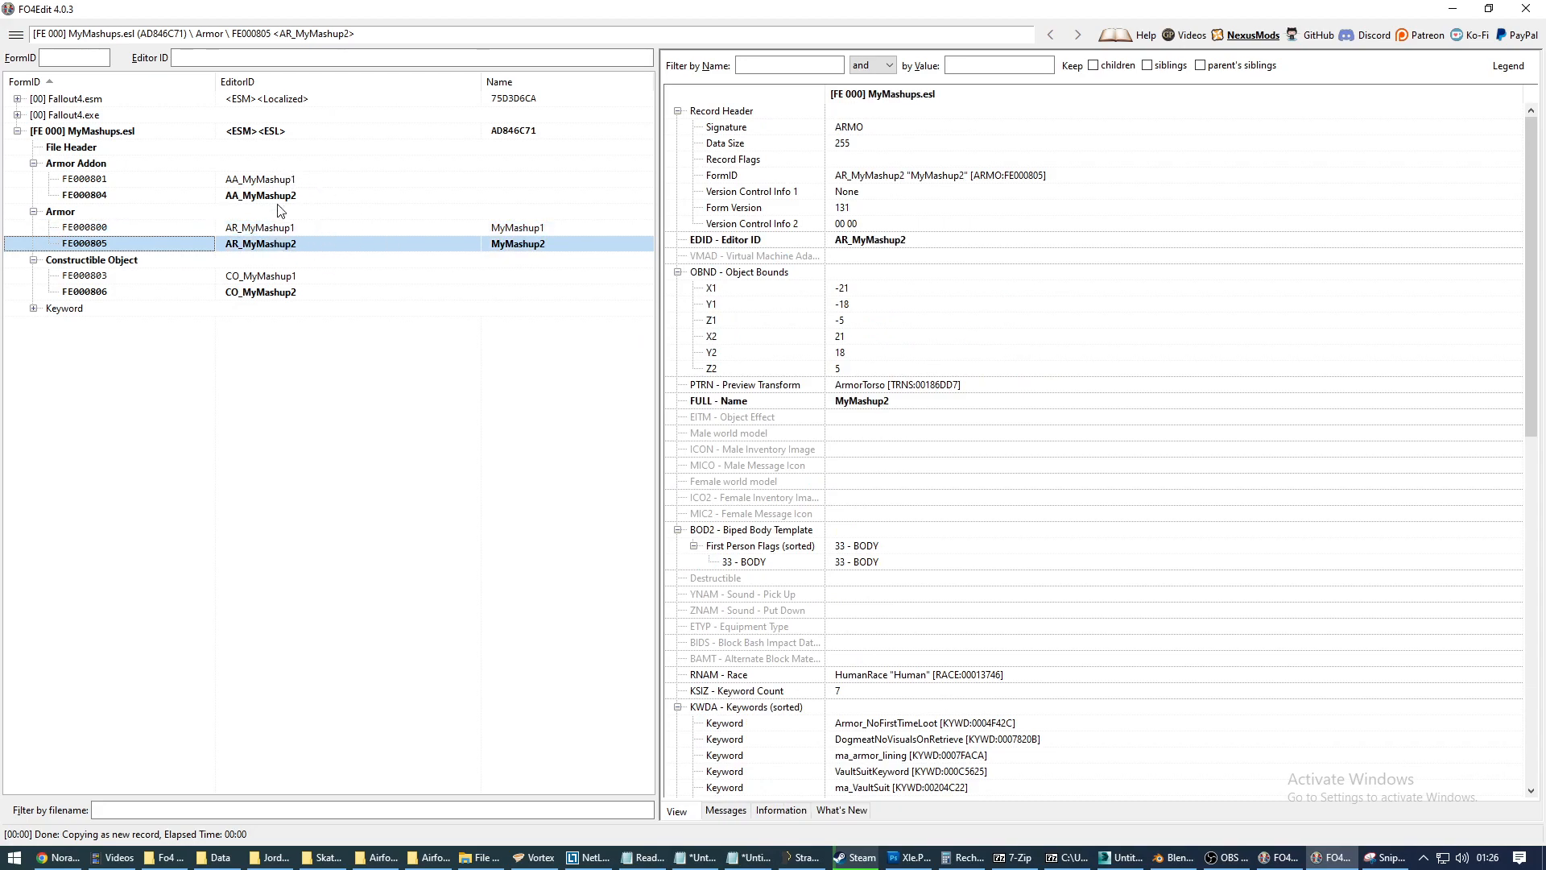
scroll(908, 453, "down", 7)
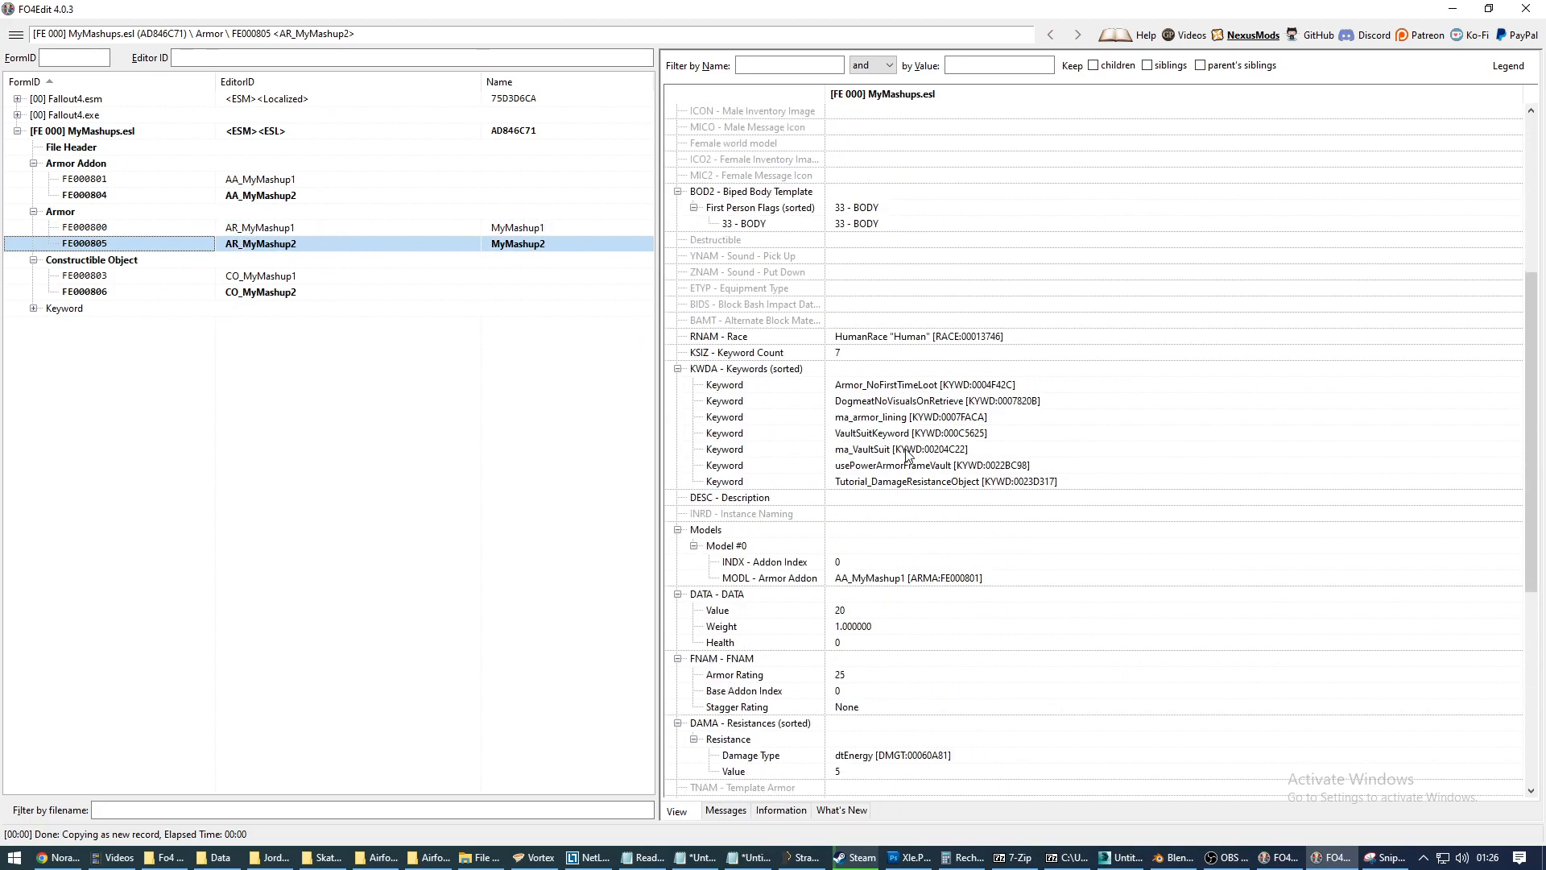
scroll(908, 452, "down", 3)
right_click(878, 435)
left_click(909, 446)
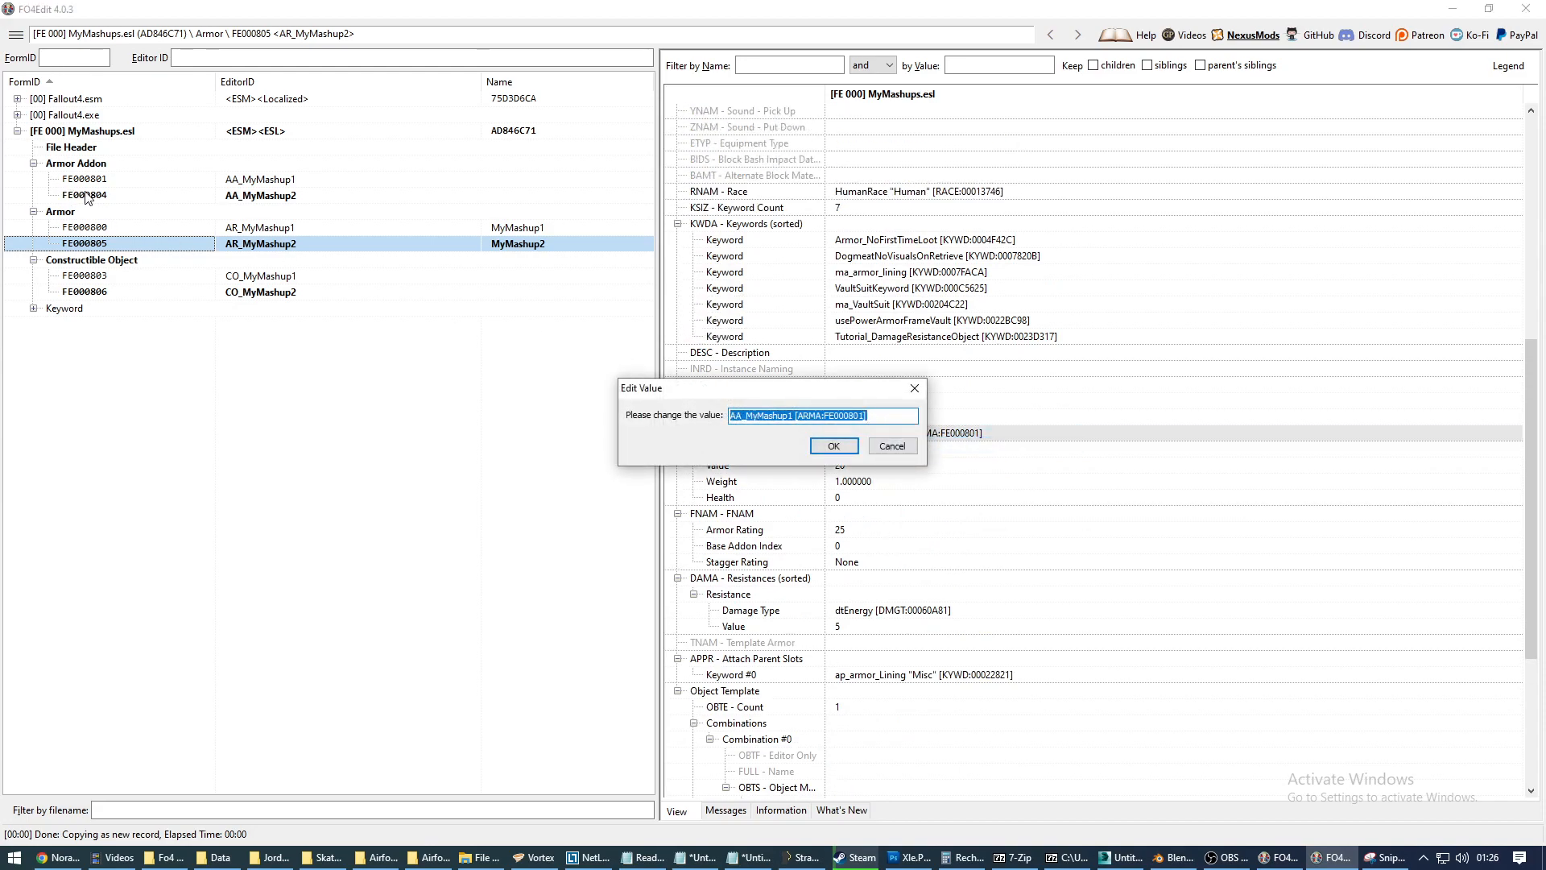
left_click(866, 417)
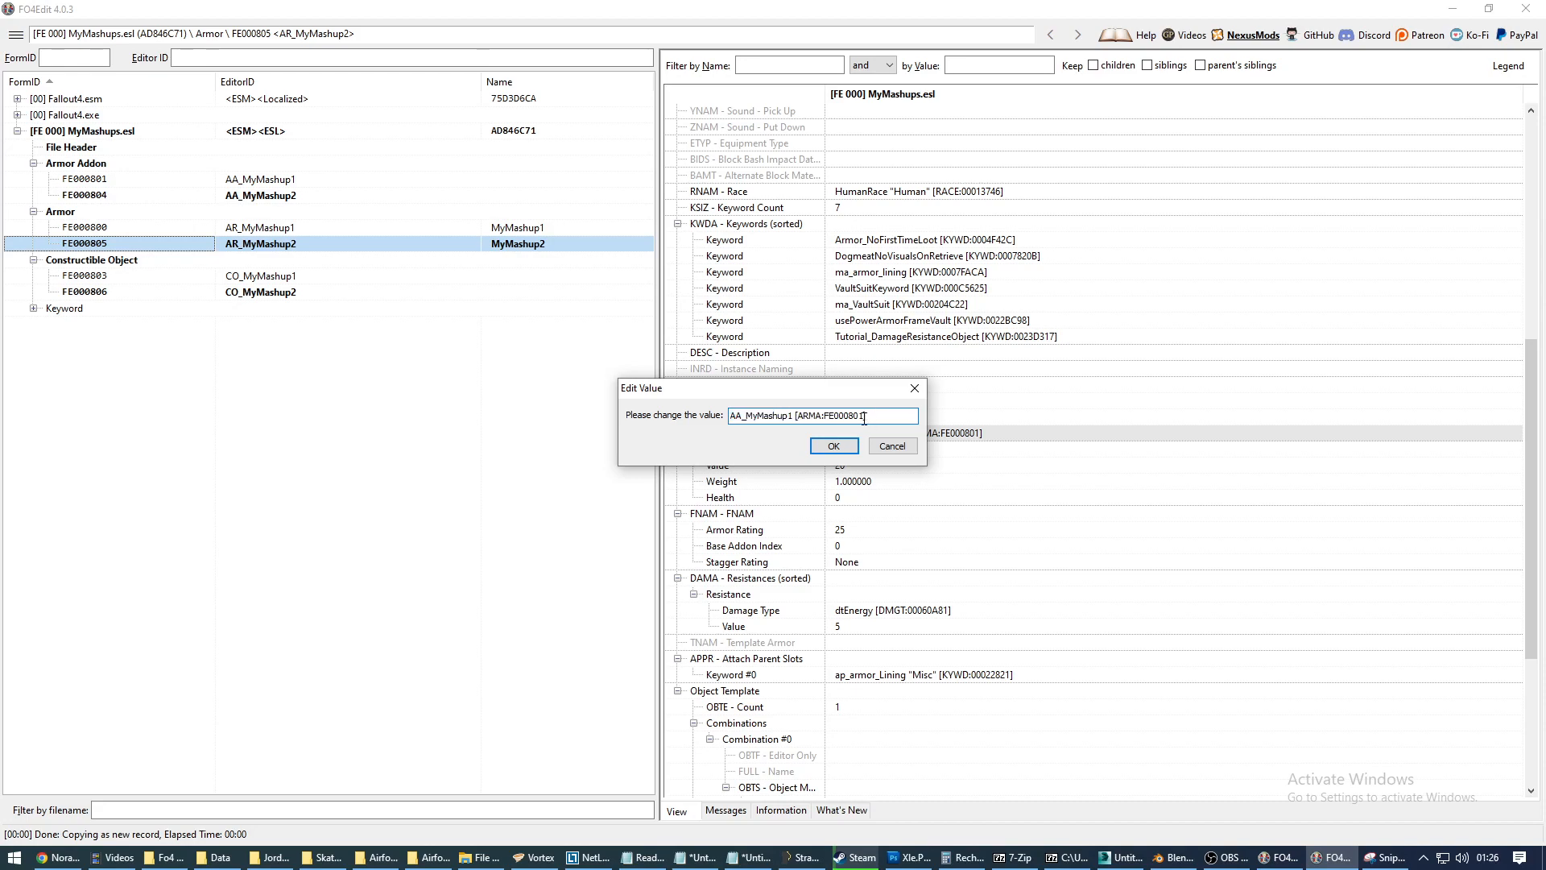
type("4")
left_click(834, 445)
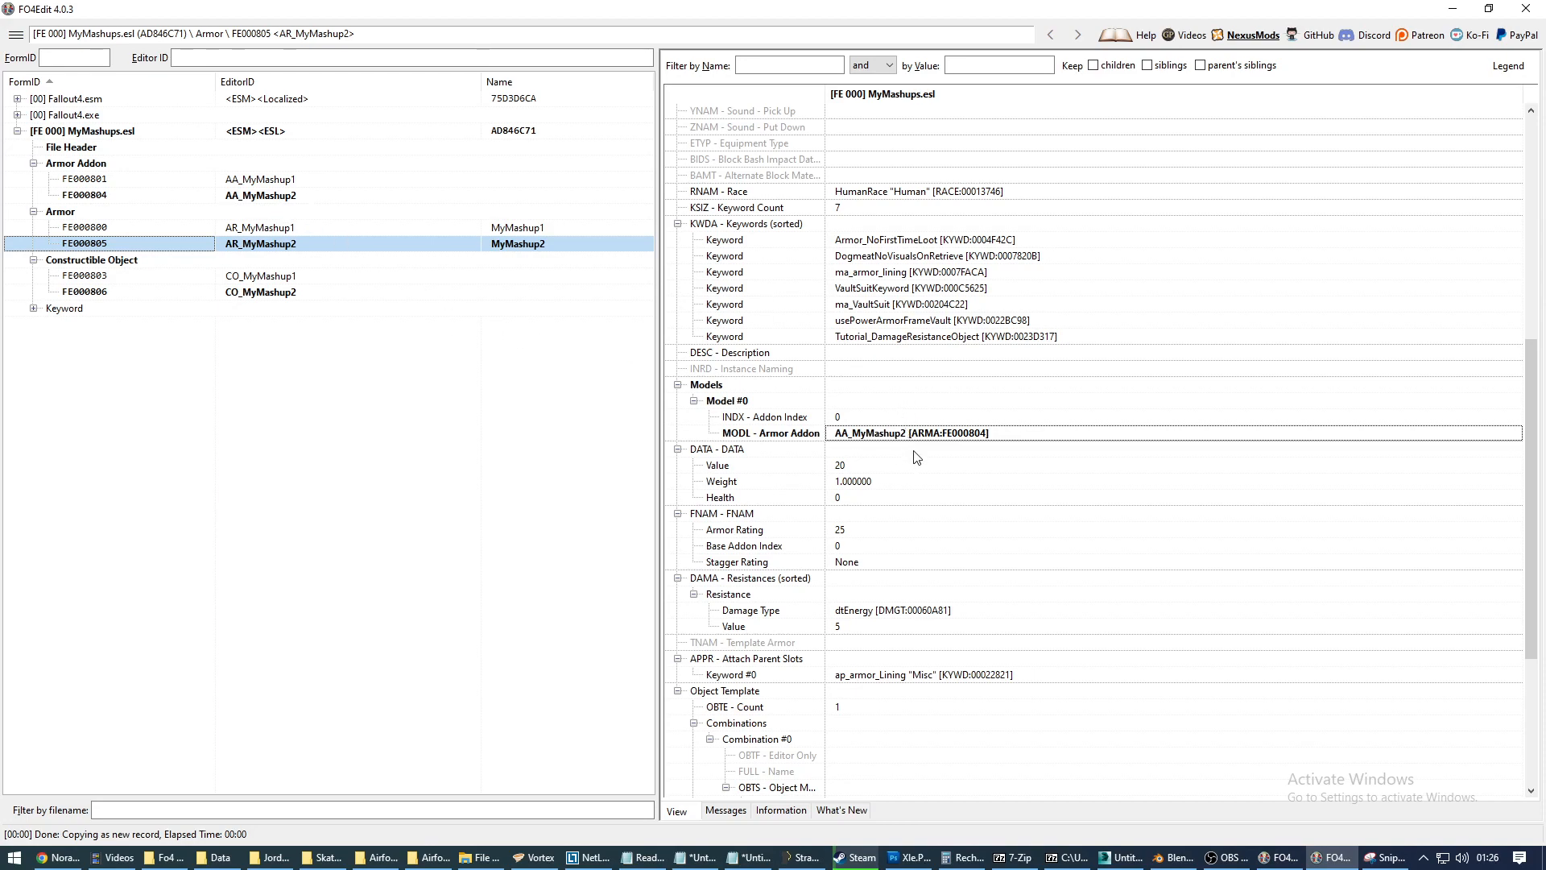
scroll(976, 469, "up", 7)
scroll(971, 499, "down", 3)
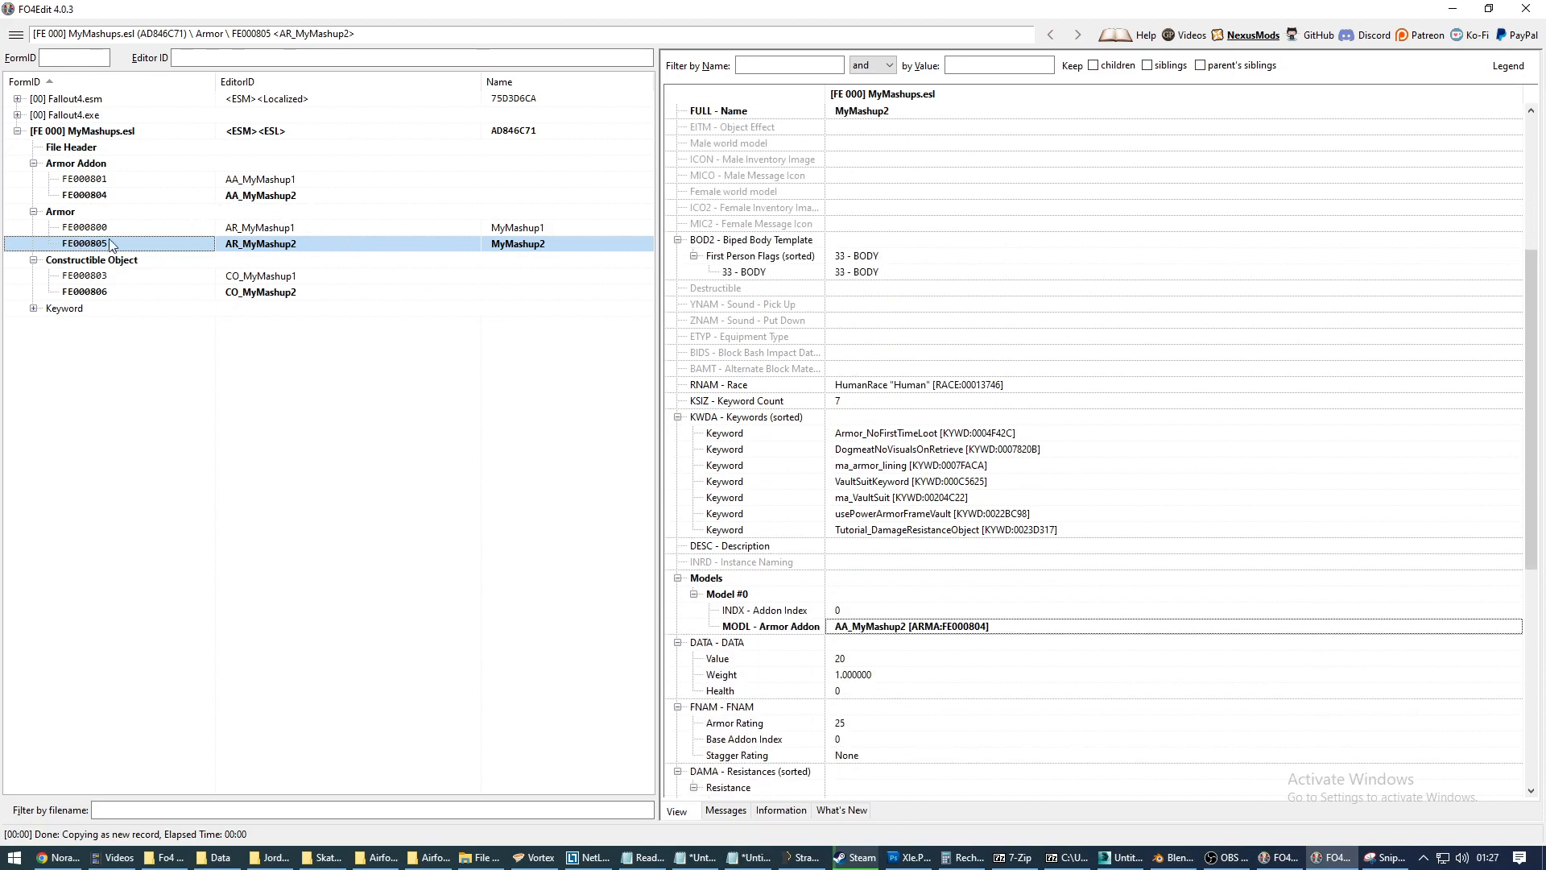
scroll(913, 594, "down", 10)
scroll(943, 605, "up", 7)
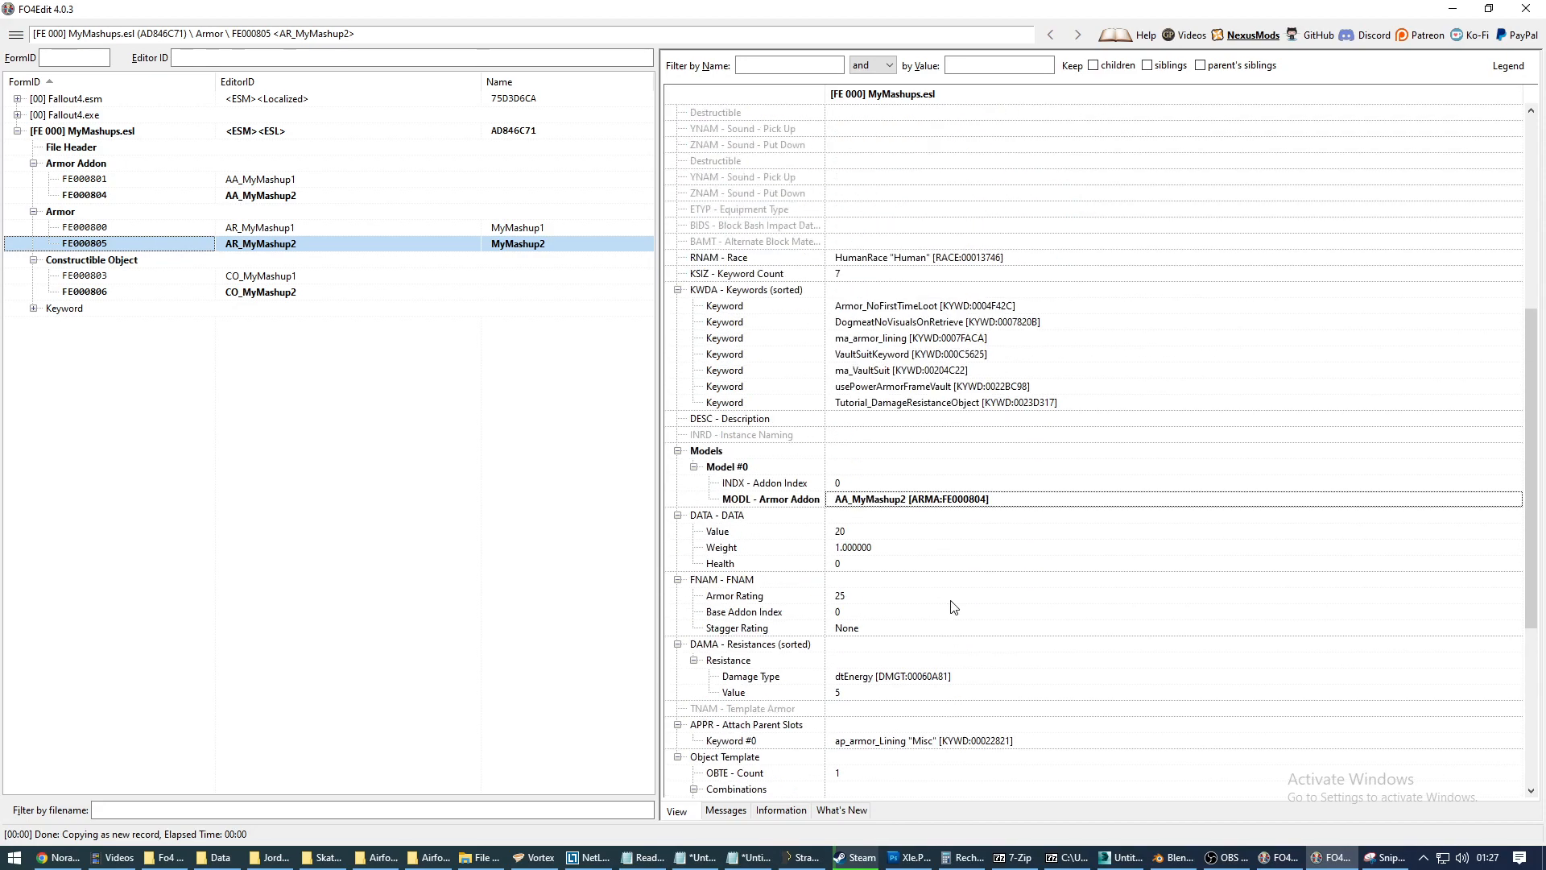
scroll(952, 607, "up", 4)
scroll(719, 501, "down", 4)
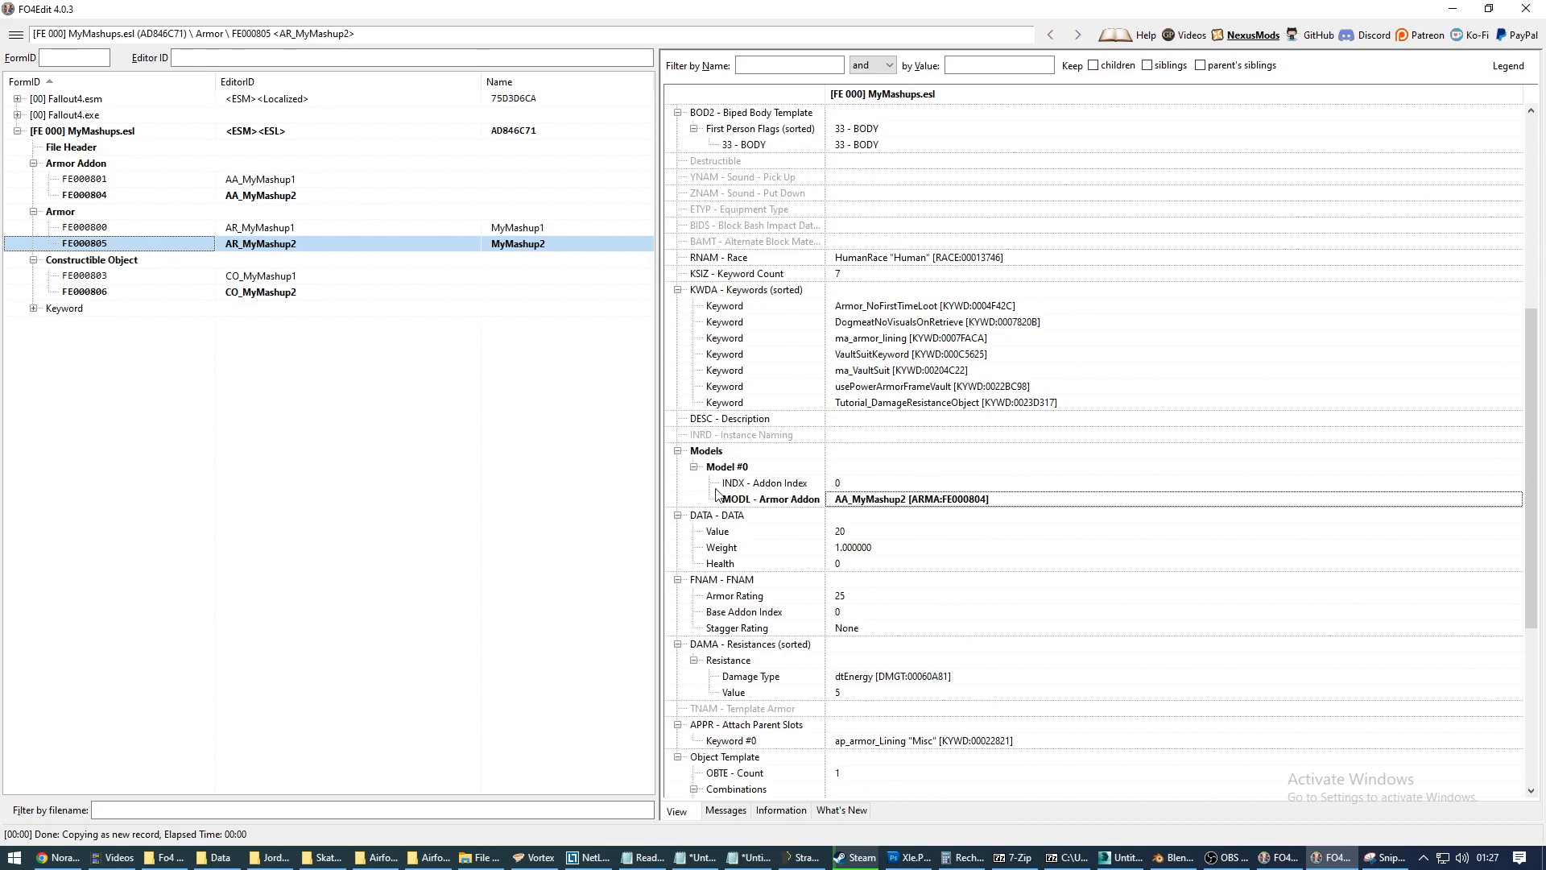
Point the created object (CNAM) of CO_MyMashup2 to AR_MyMashup2 by changing its FormID to FE000805.
left_click(273, 294)
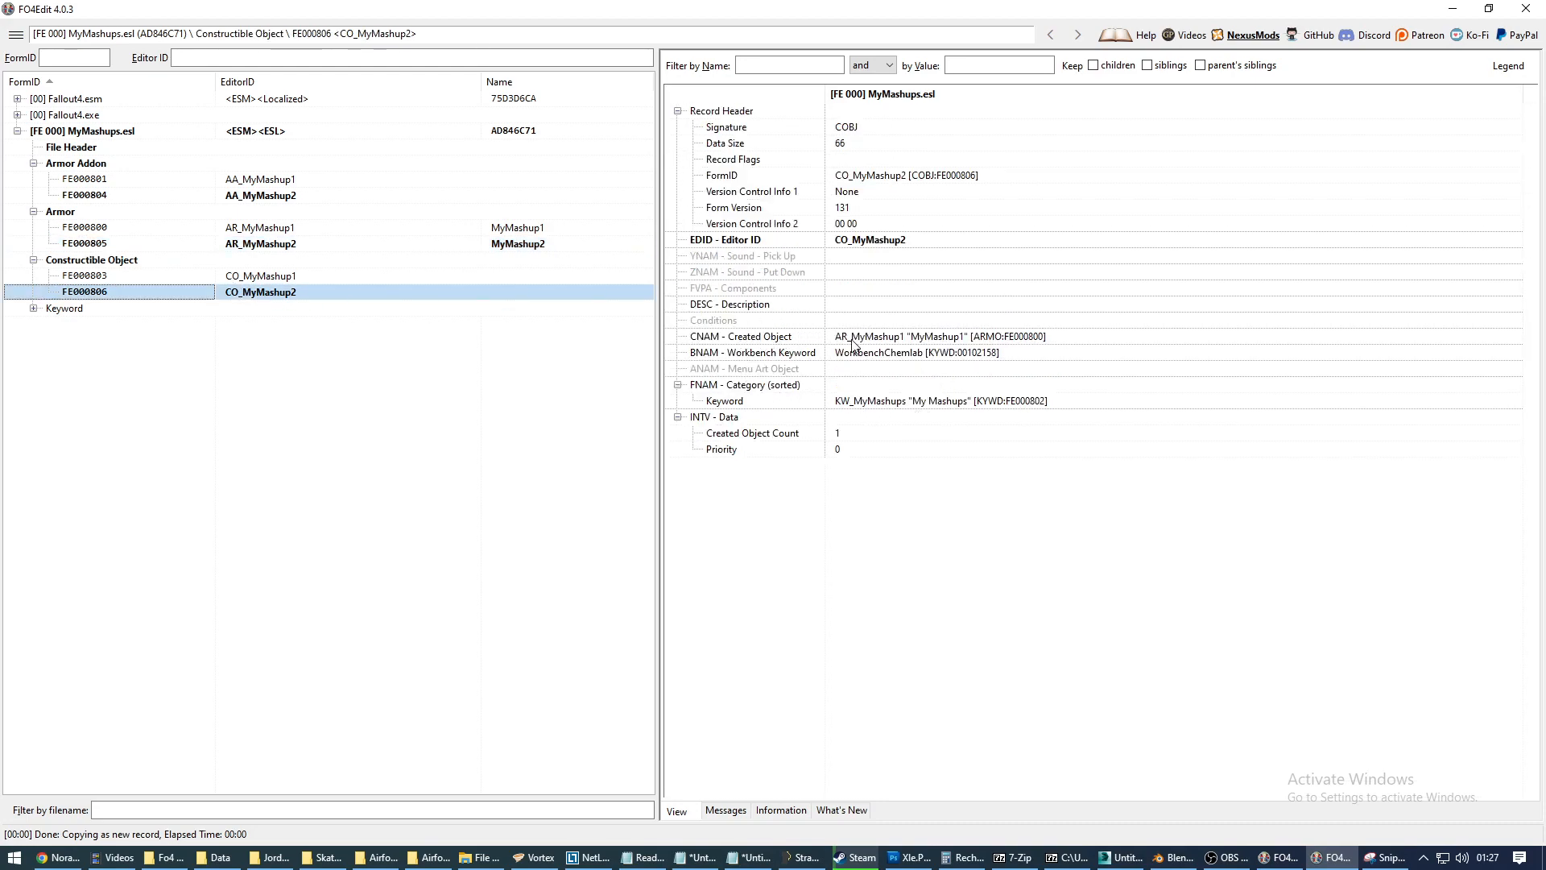
left_click(884, 338)
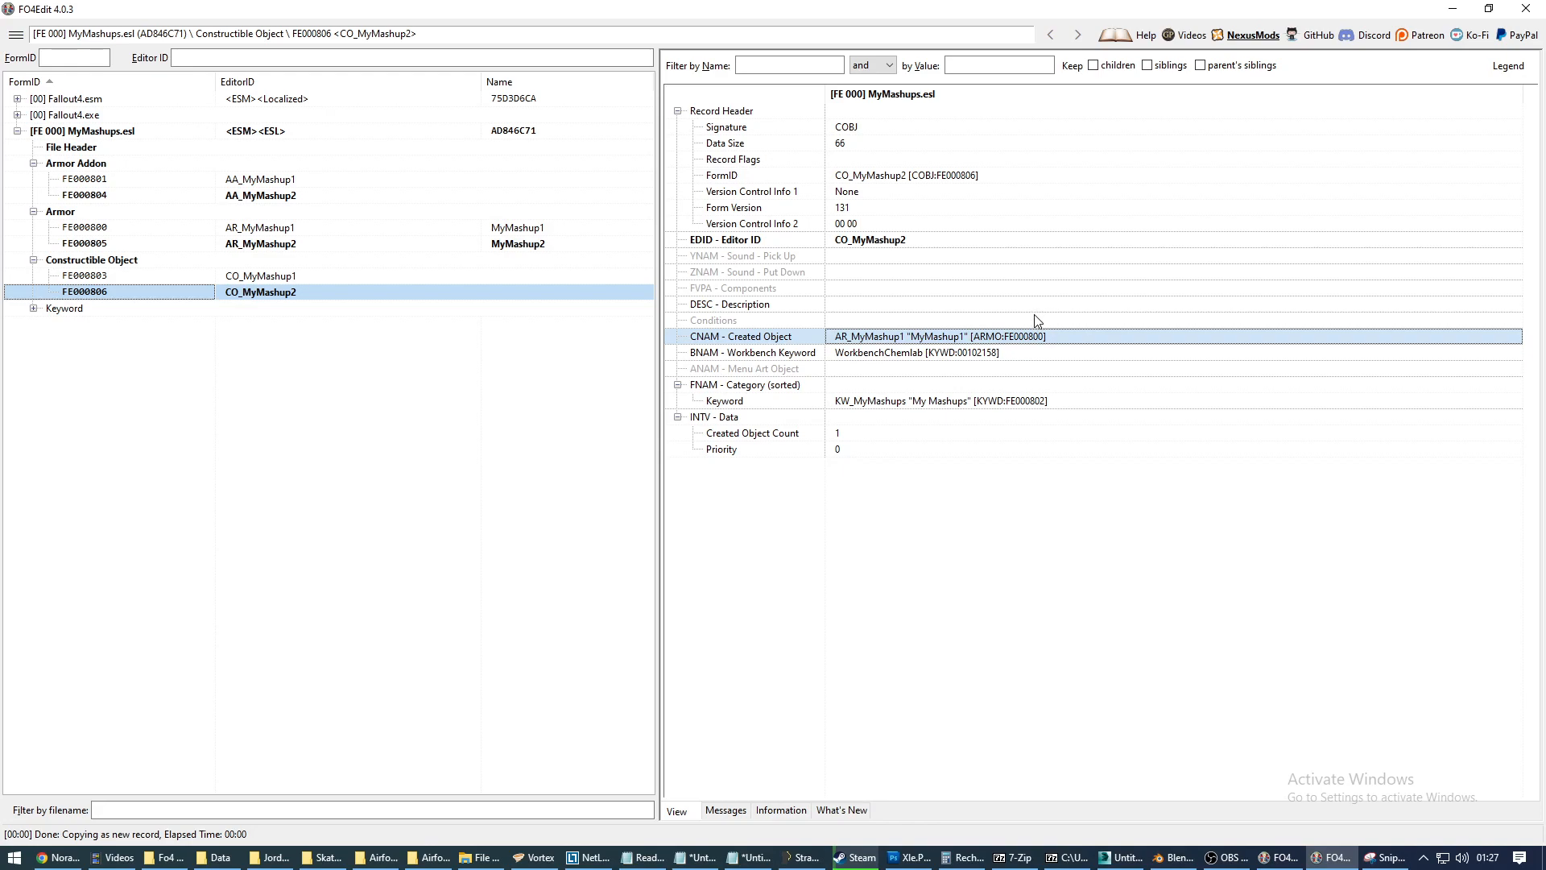
right_click(1071, 339)
left_click(1113, 350)
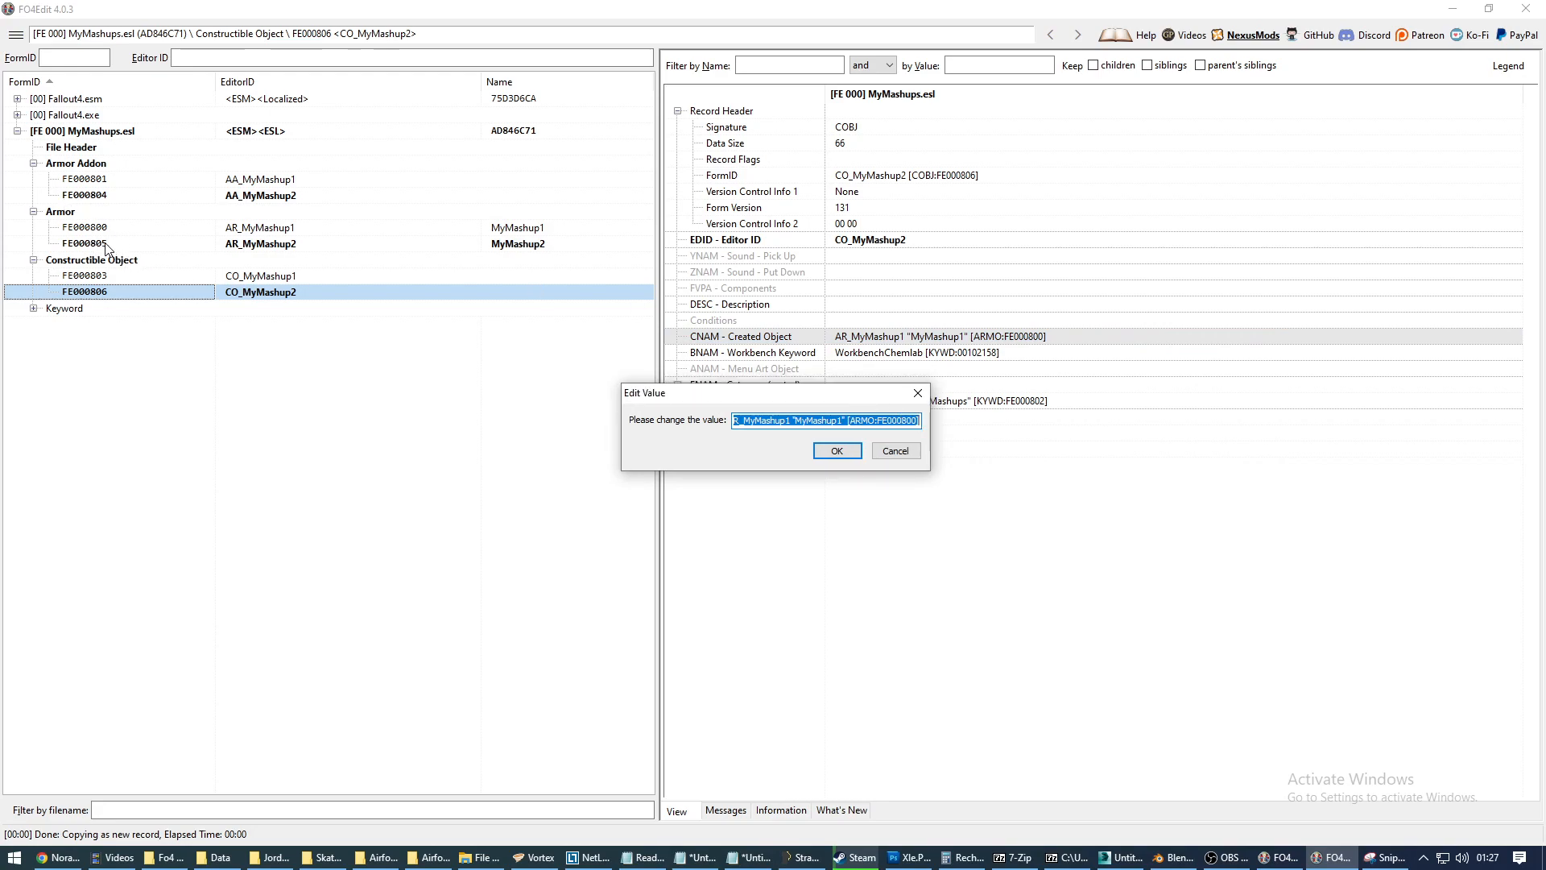
left_click_drag(912, 421, 915, 420)
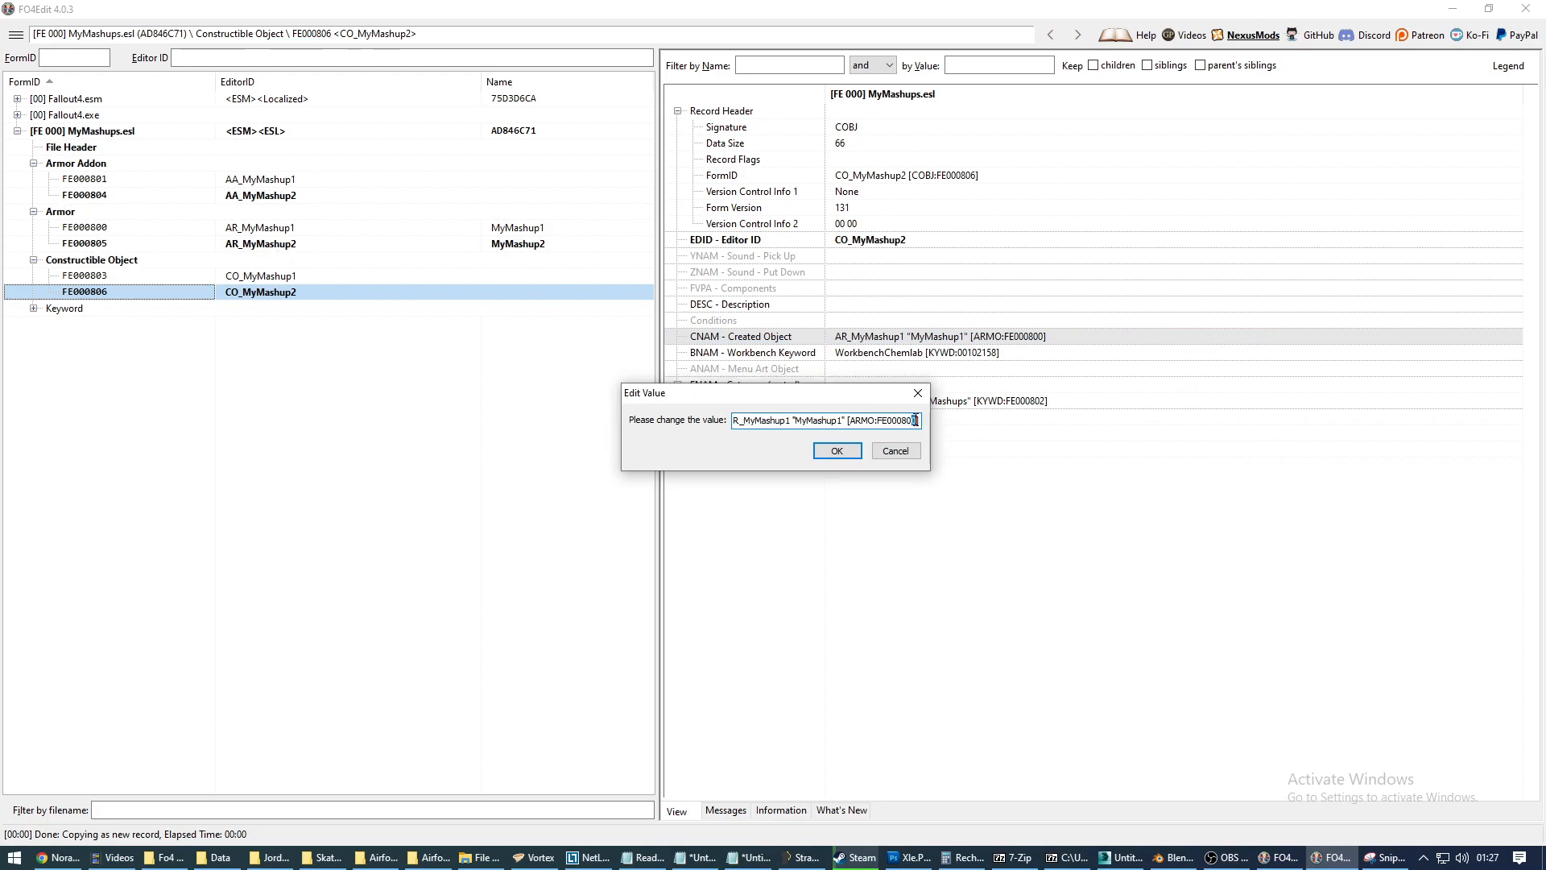
type("5")
left_click(834, 450)
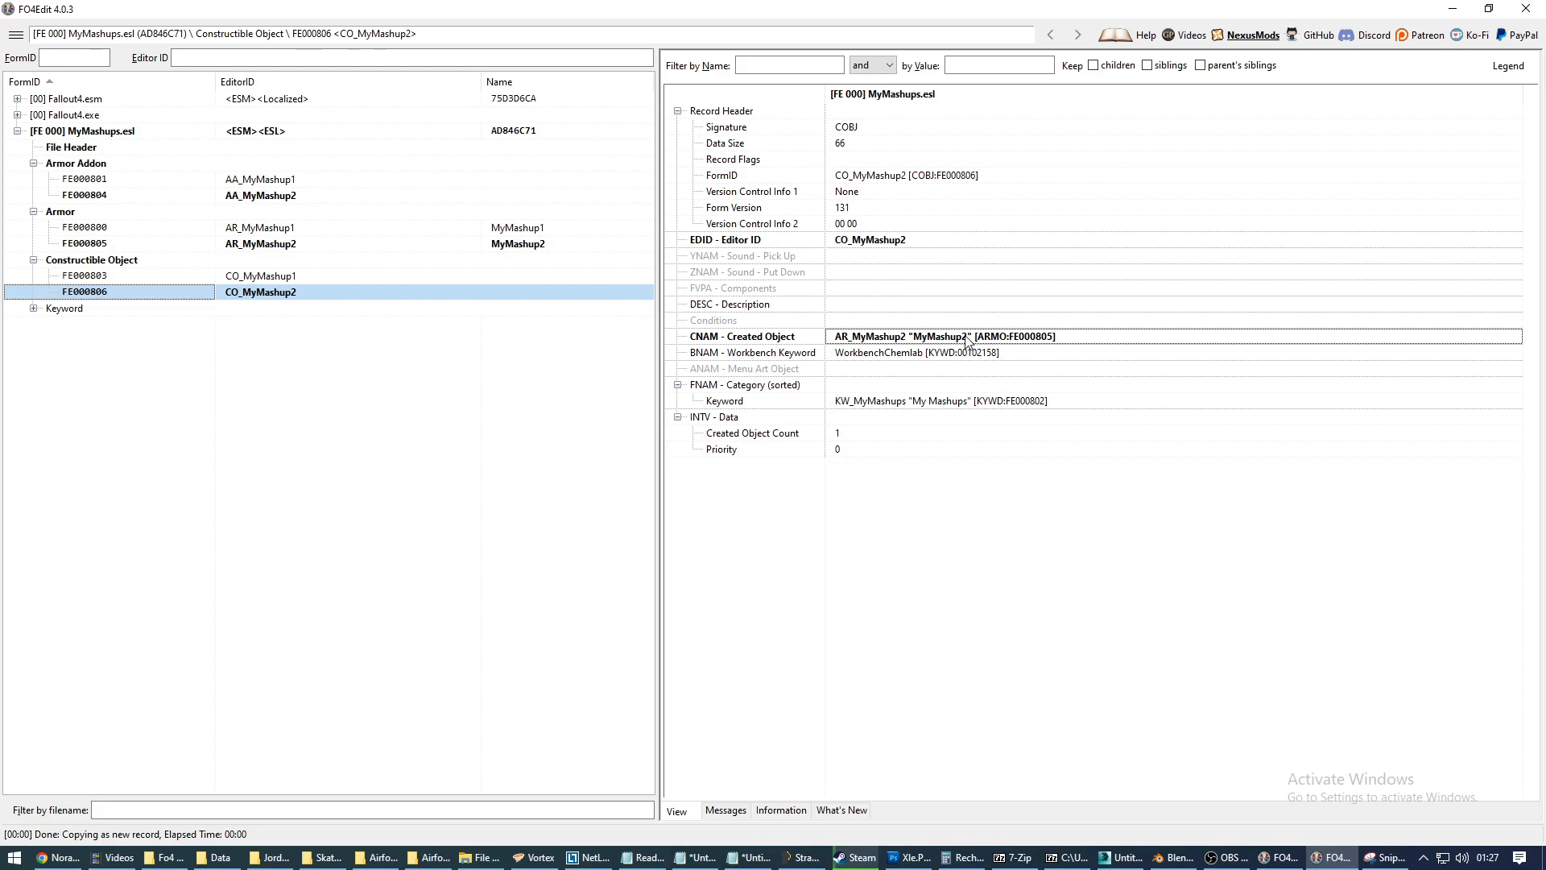
Close the plugin editor and save the changes to MyMashups.esl.
left_click(426, 467)
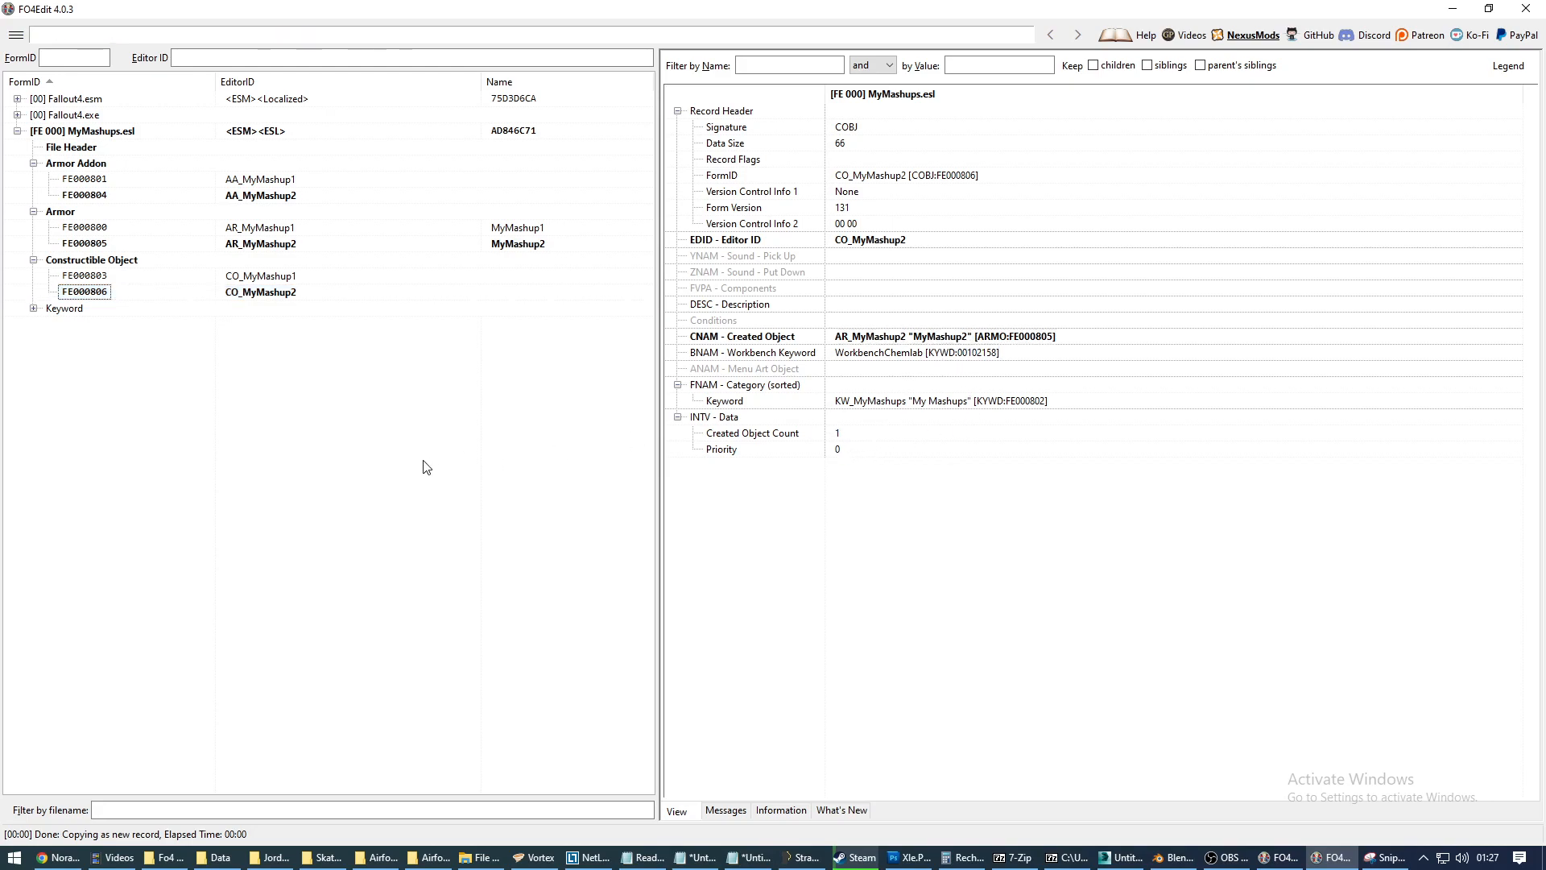
left_click(1526, 9)
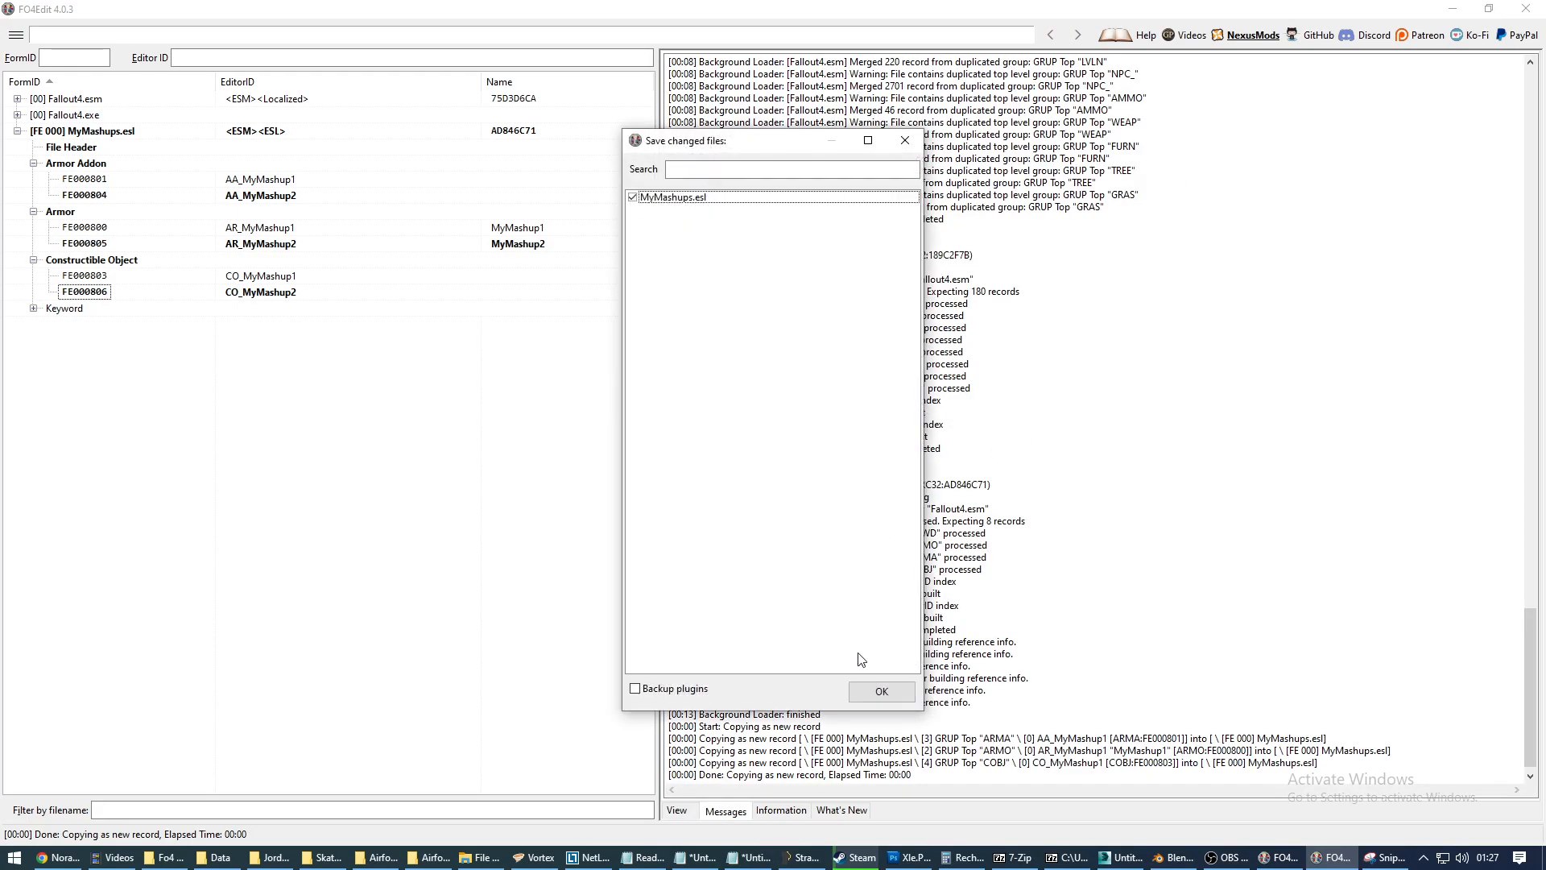
left_click(878, 690)
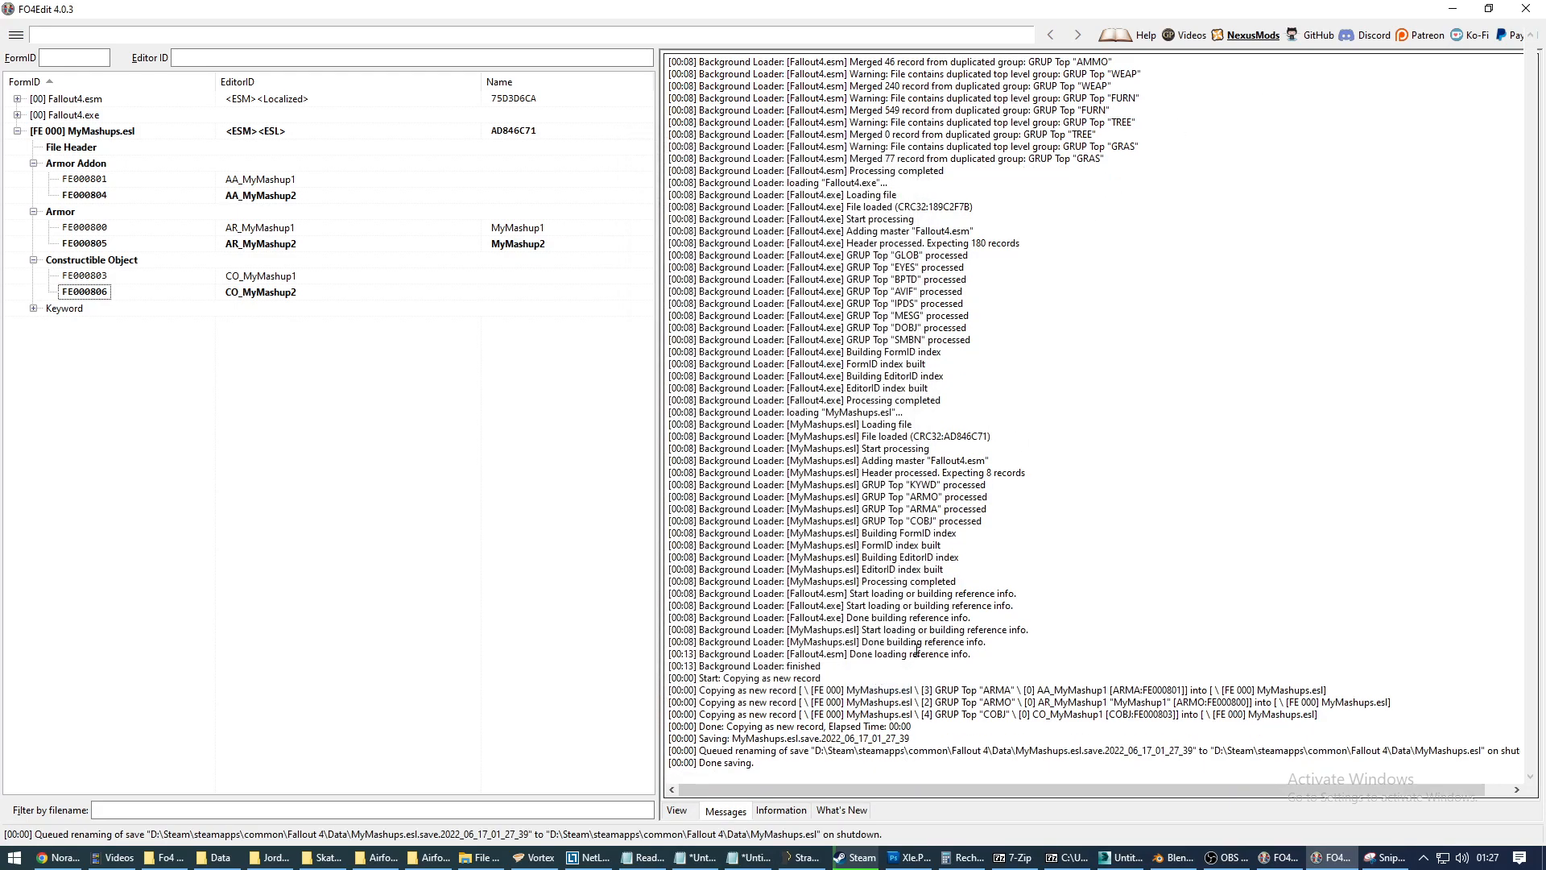